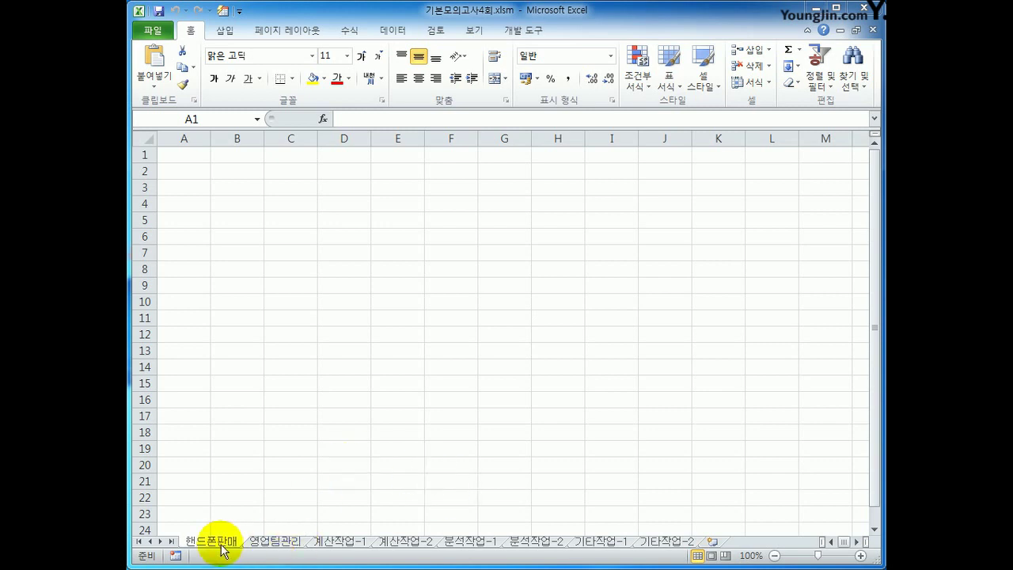
Step: Start a Microsoft Query import at cell A1 of the 핸드폰판매 sheet, using MS Access Database as the data source
left_click(196, 159)
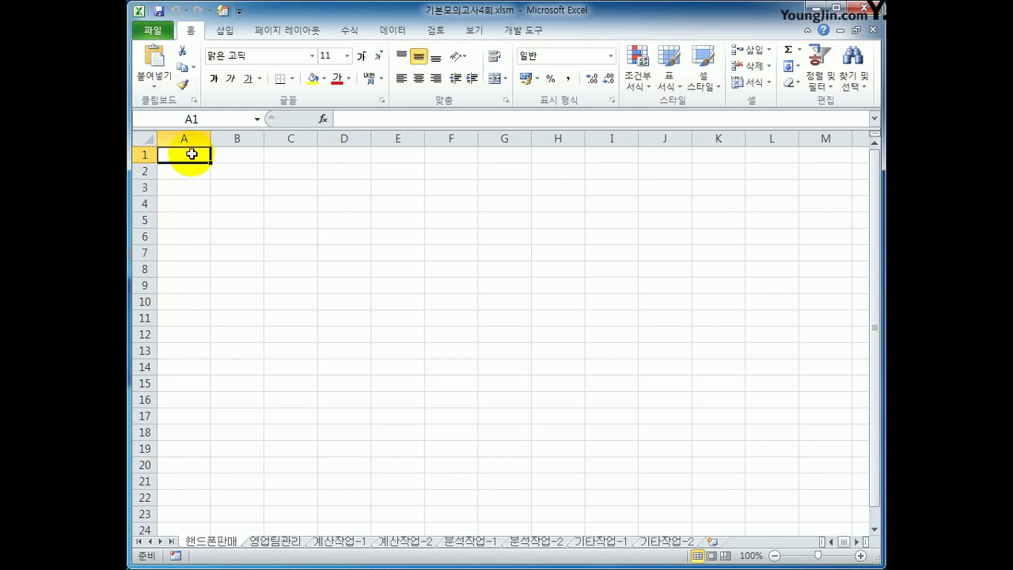
left_click(400, 33)
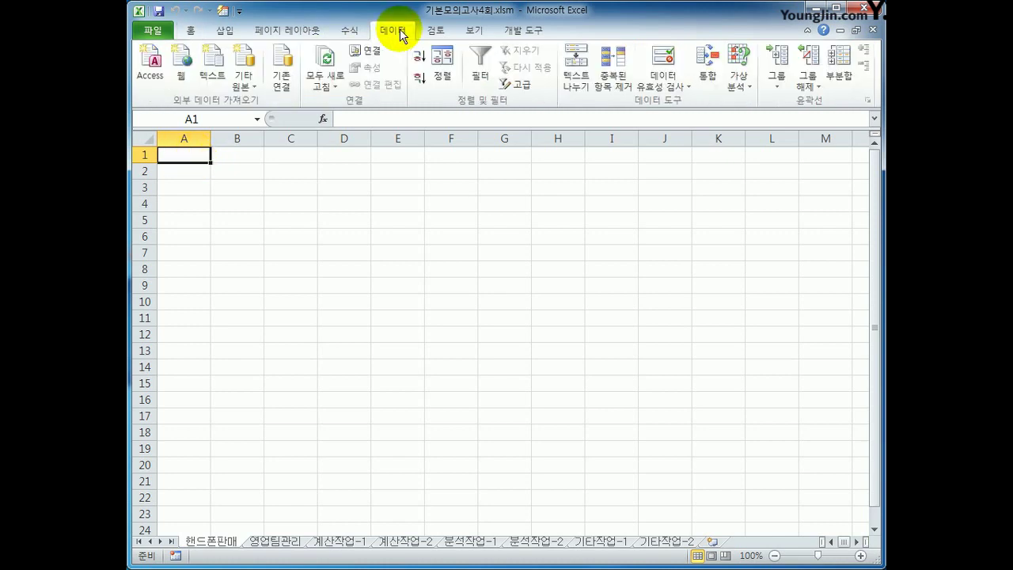
left_click(245, 83)
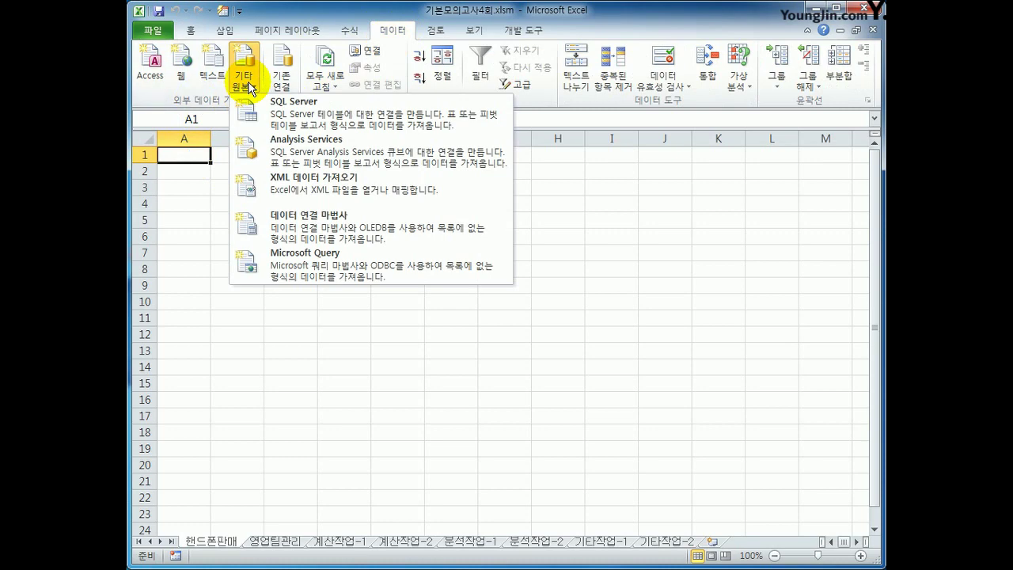
left_click(296, 261)
left_click_drag(246, 207, 460, 217)
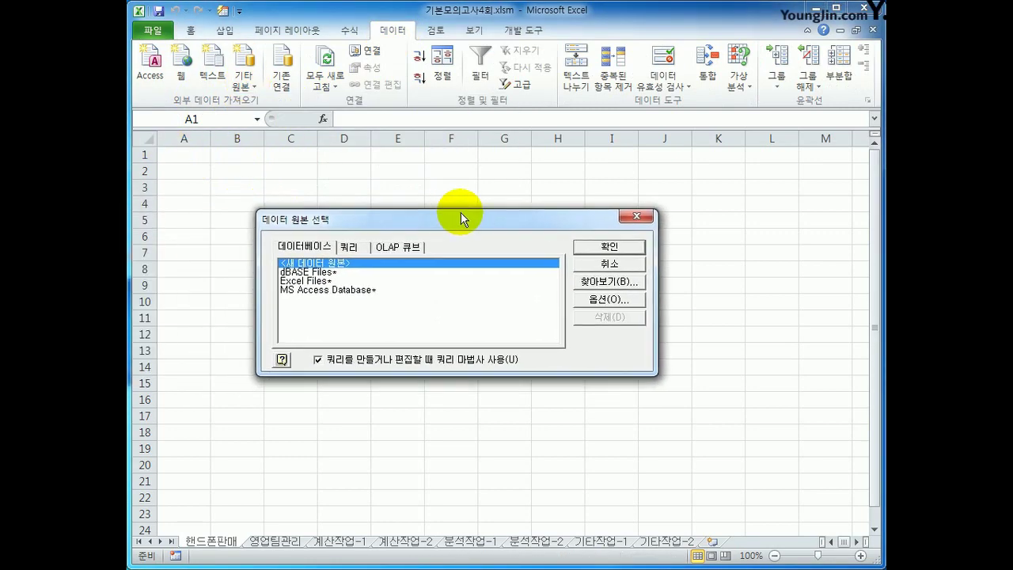
left_click(360, 291)
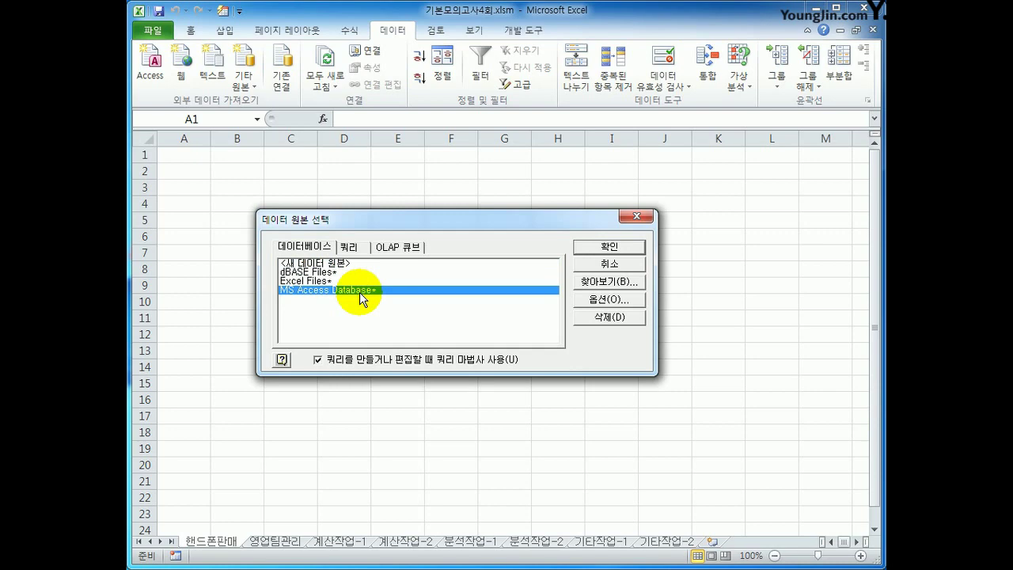
left_click(601, 246)
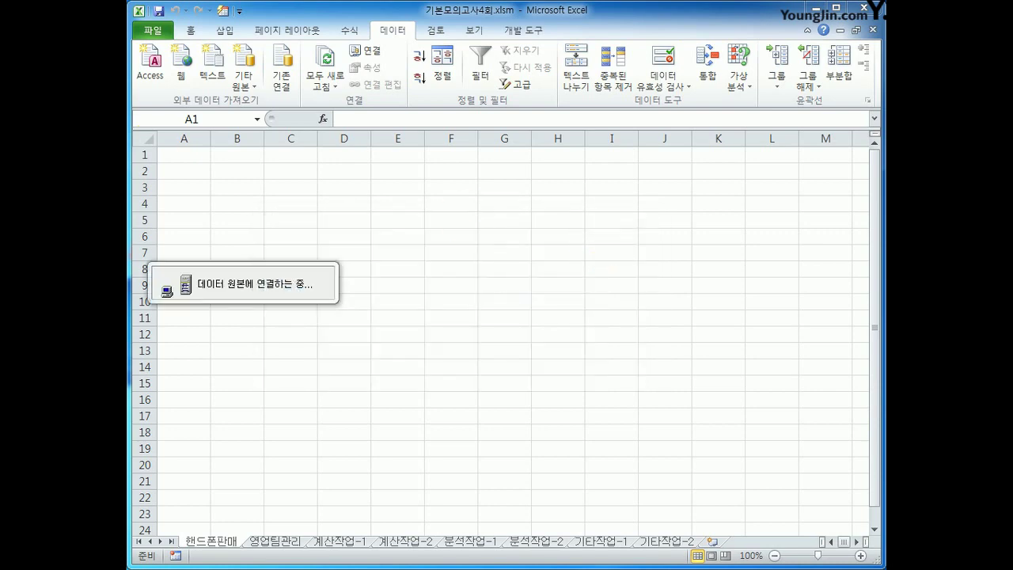
Step: Connect to the database 핸드폰.accdb in the folder c:\2020컴활1급\스프레드시트\모의고사
left_click_drag(507, 90, 679, 158)
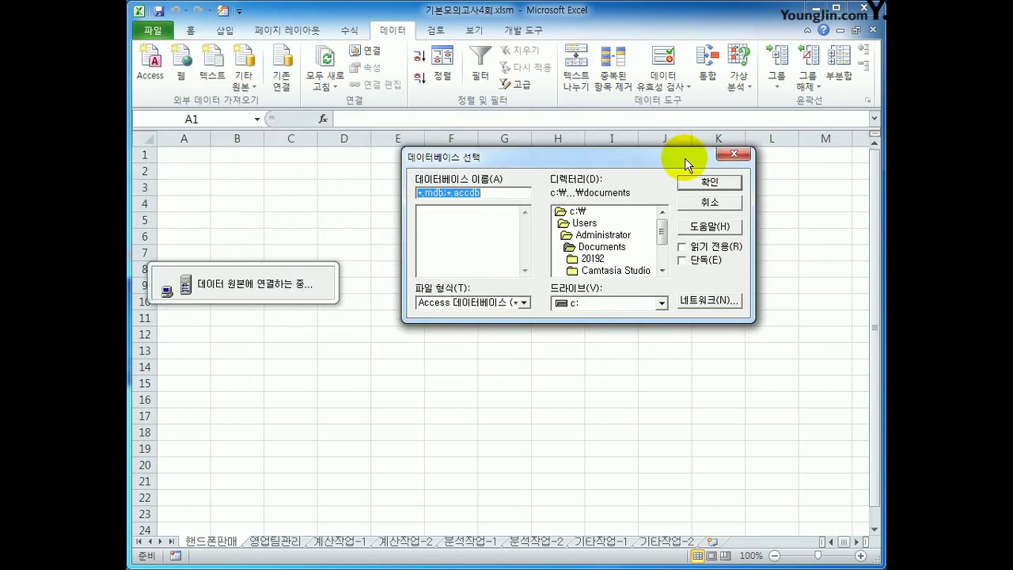
double_click(582, 212)
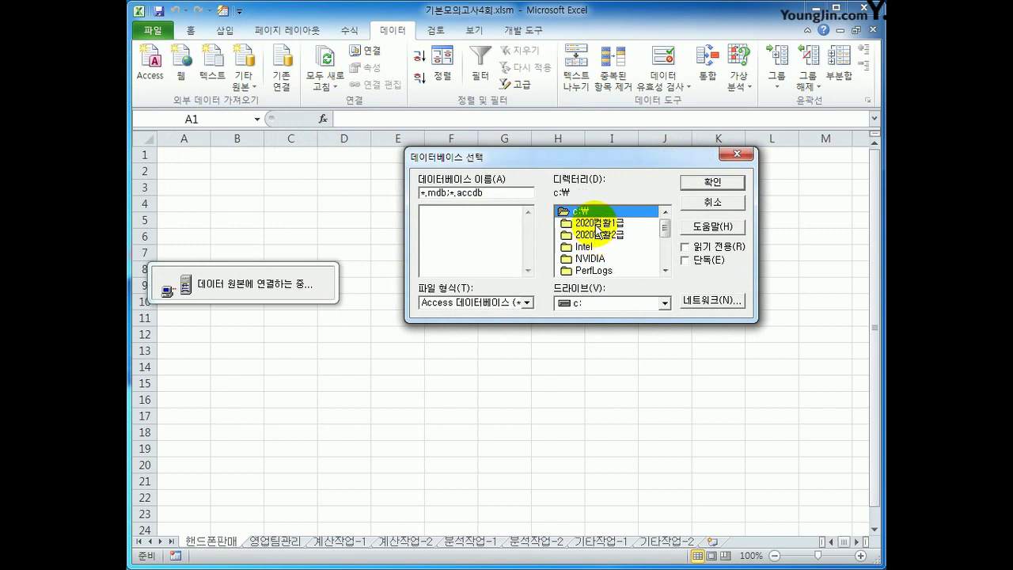
double_click(595, 223)
double_click(595, 247)
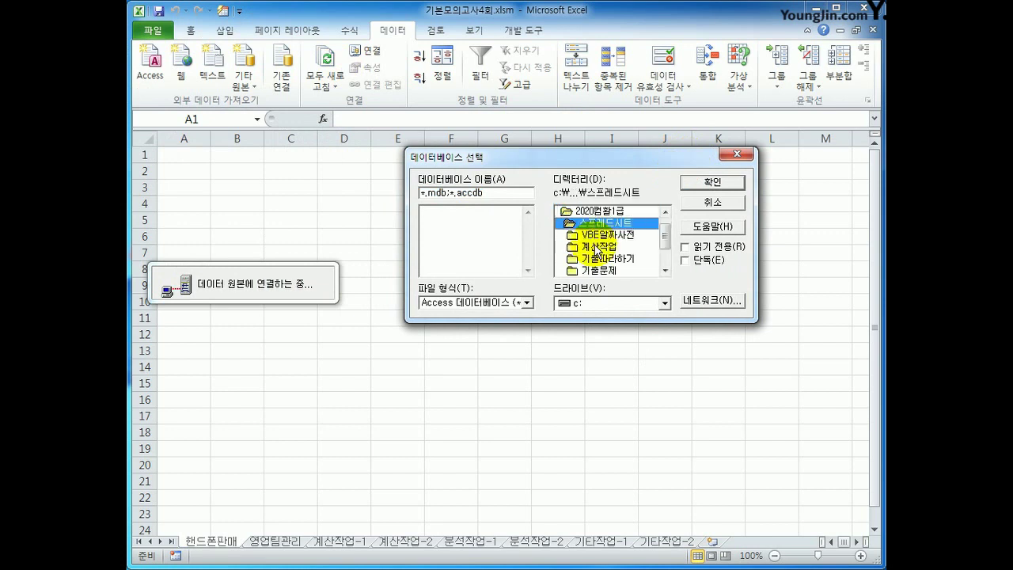
scroll(659, 238, "down", 1)
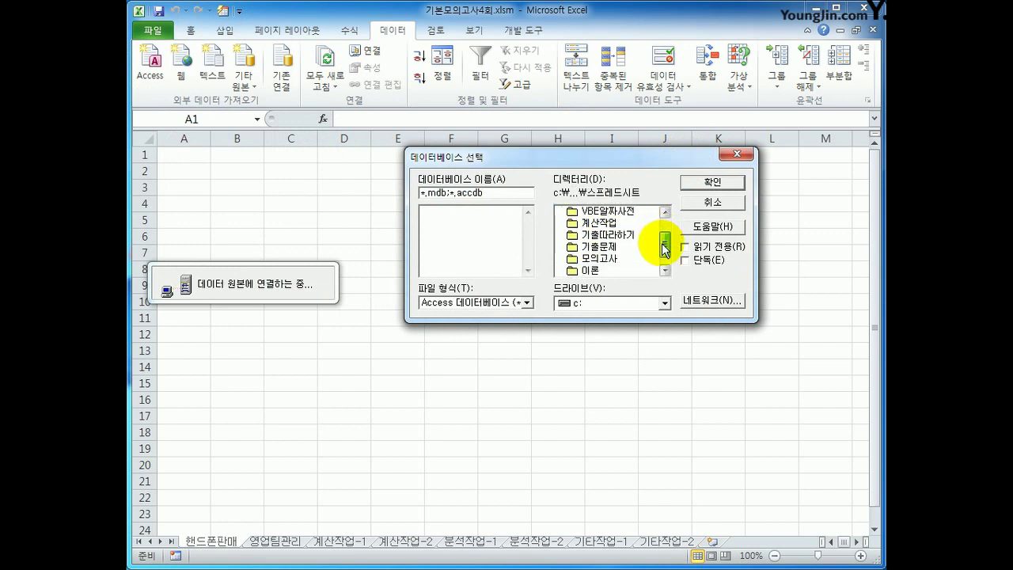
left_click(610, 266)
double_click(610, 260)
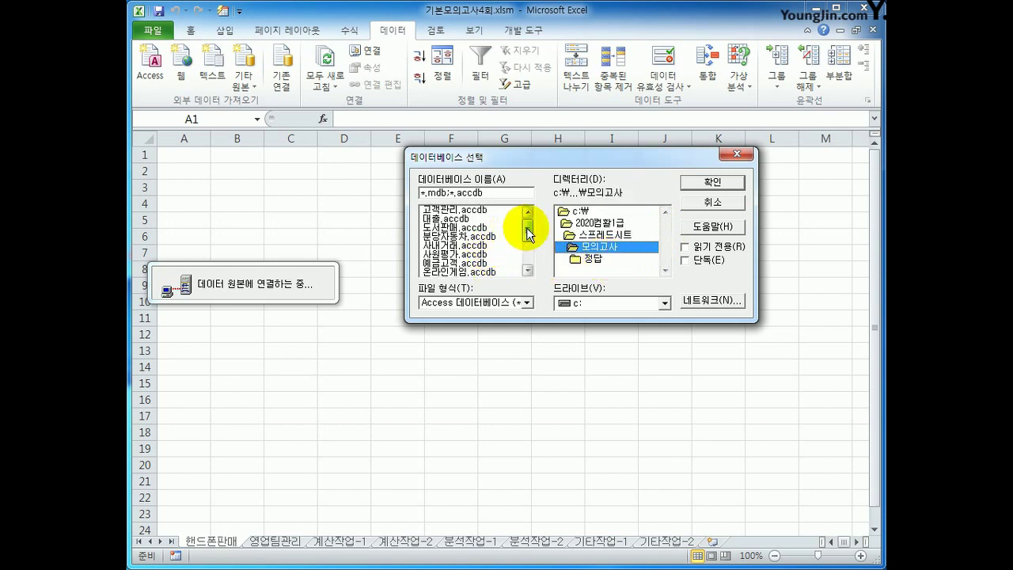
left_click_drag(525, 228, 525, 267)
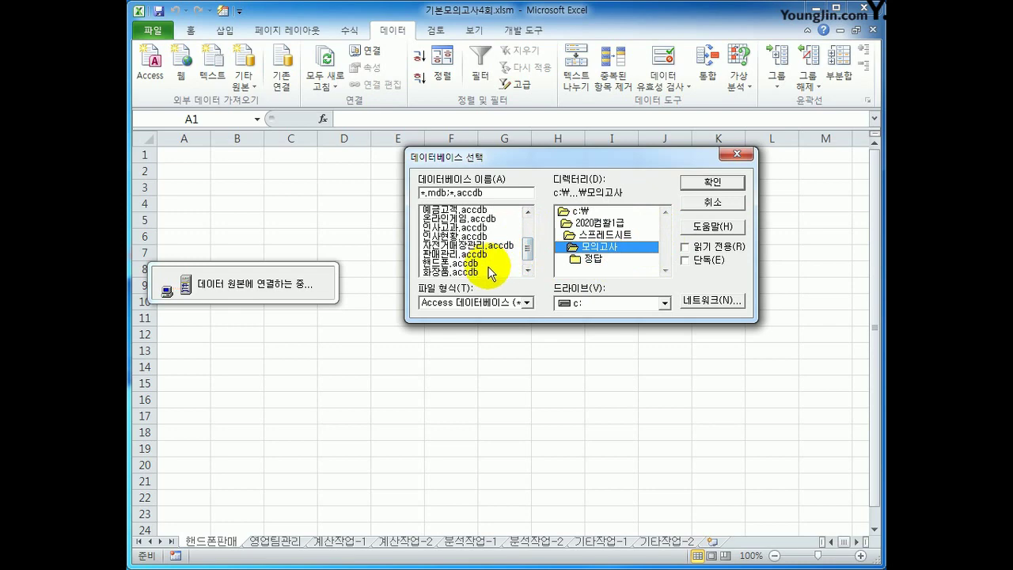
left_click(494, 263)
left_click(687, 184)
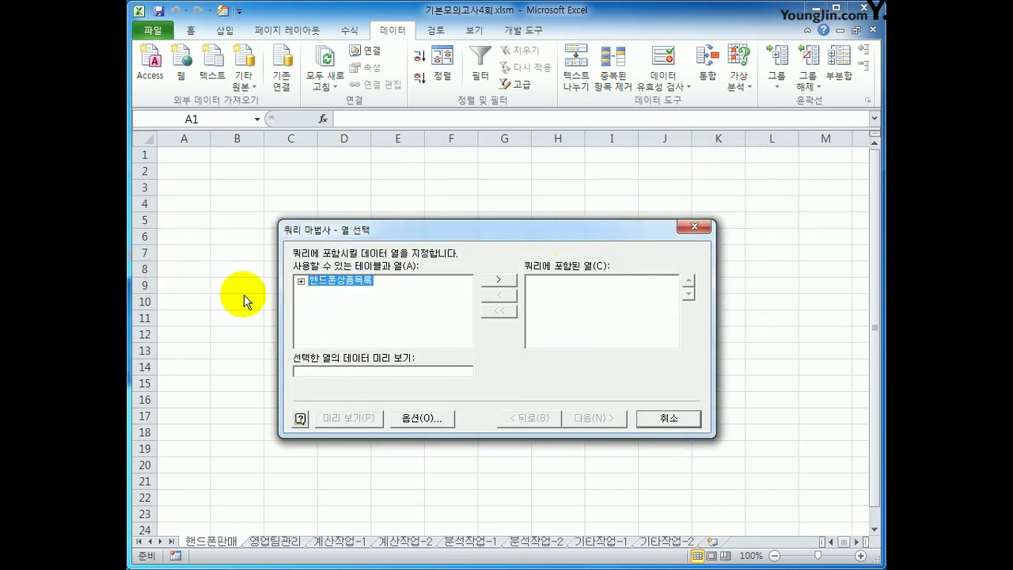
Step: Include the columns 상품코드, 통신규격, 통신사, 단말기가격, 기타비용 and 할인율 from the 핸드폰상품목록 table in the query
double_click(328, 282)
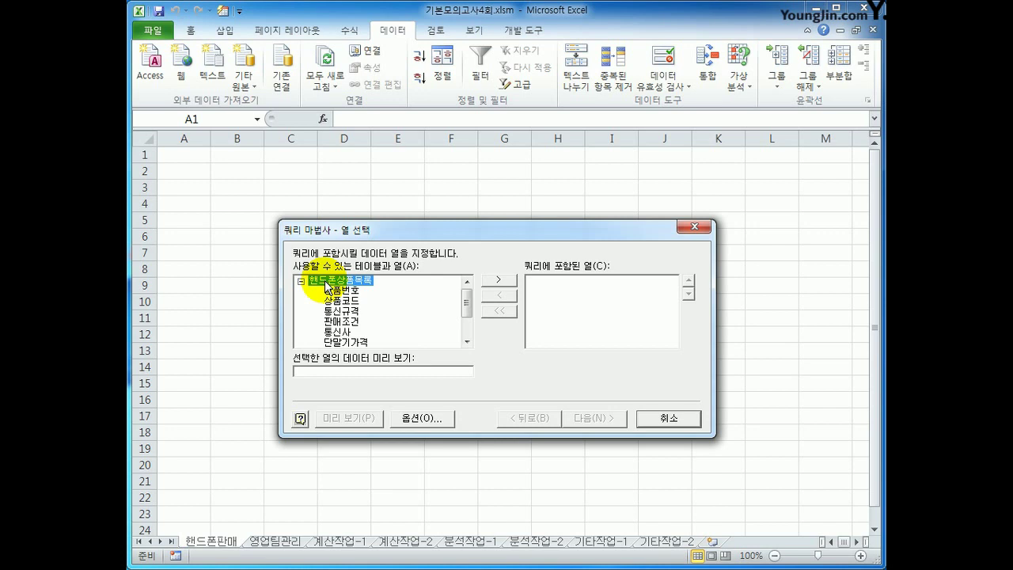
double_click(337, 301)
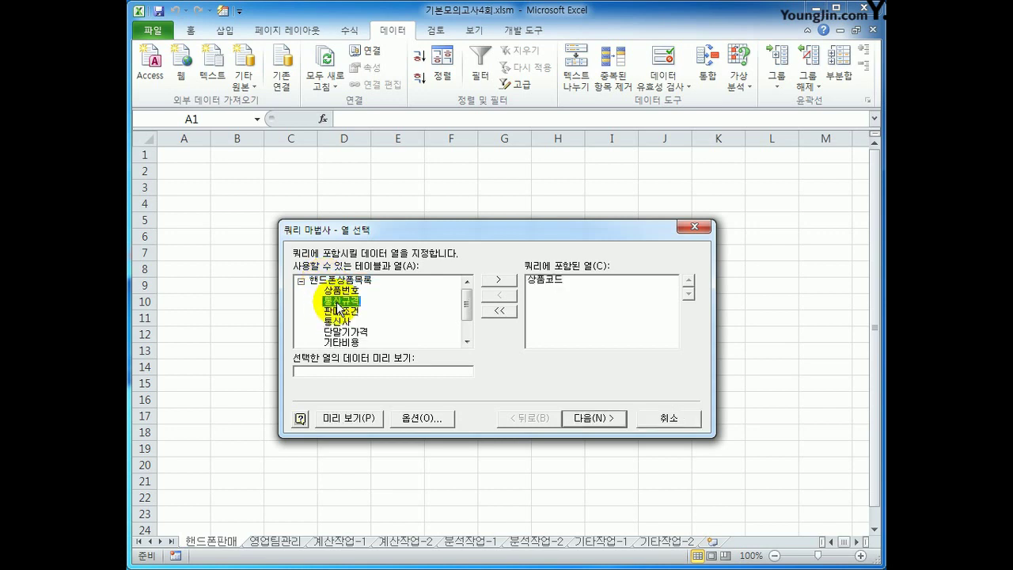
double_click(338, 301)
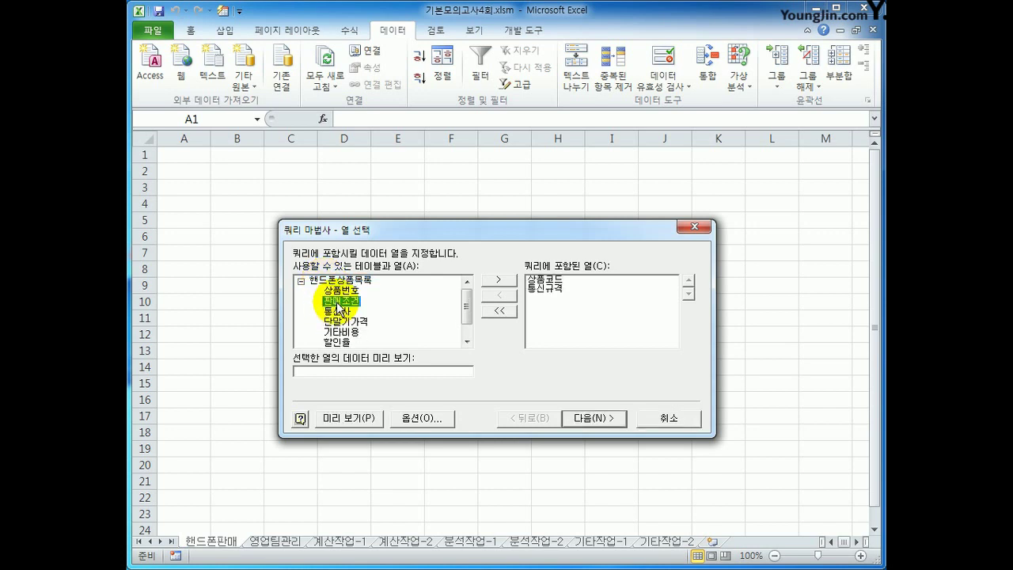
double_click(338, 312)
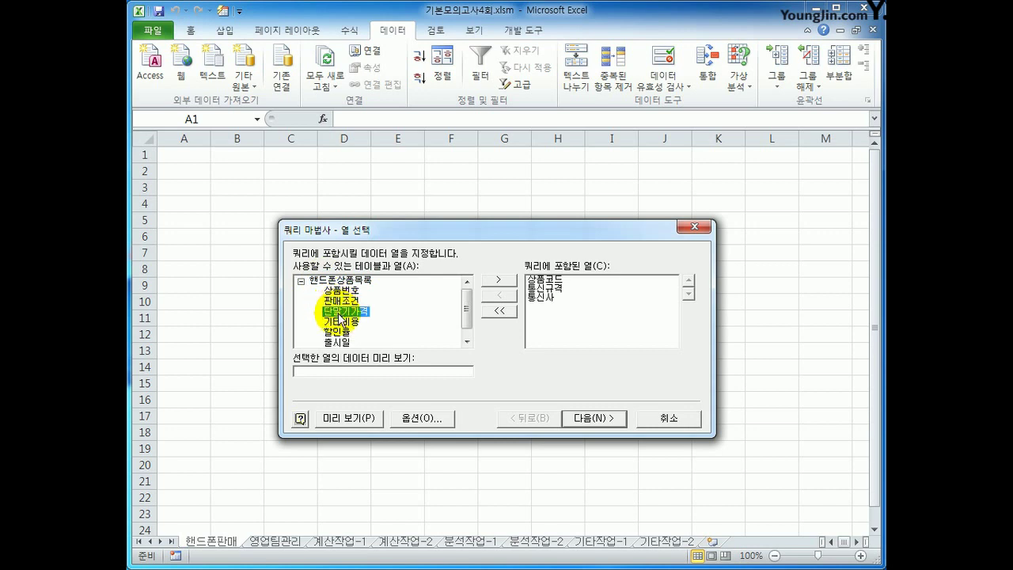
double_click(340, 311)
double_click(340, 312)
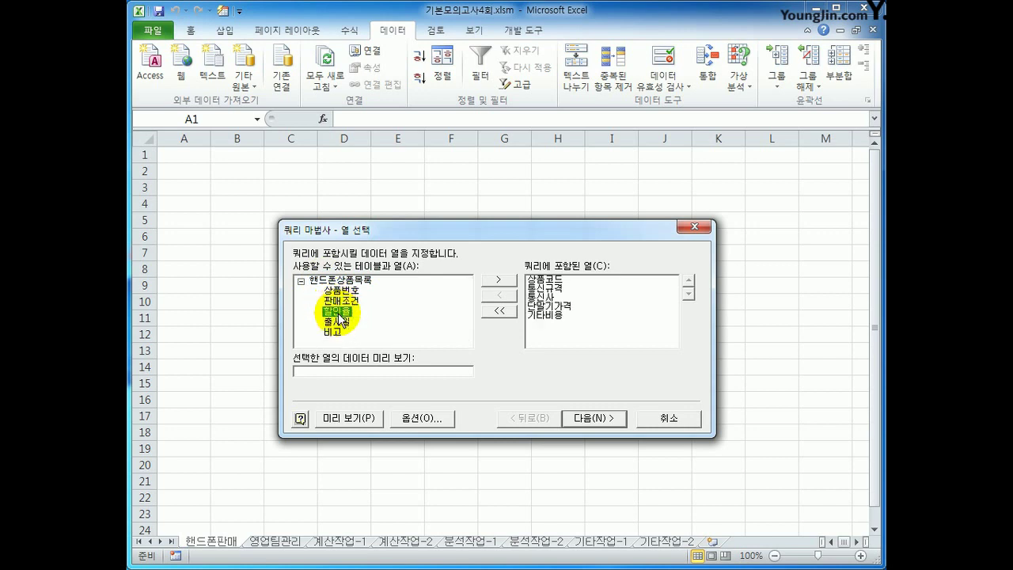
double_click(340, 314)
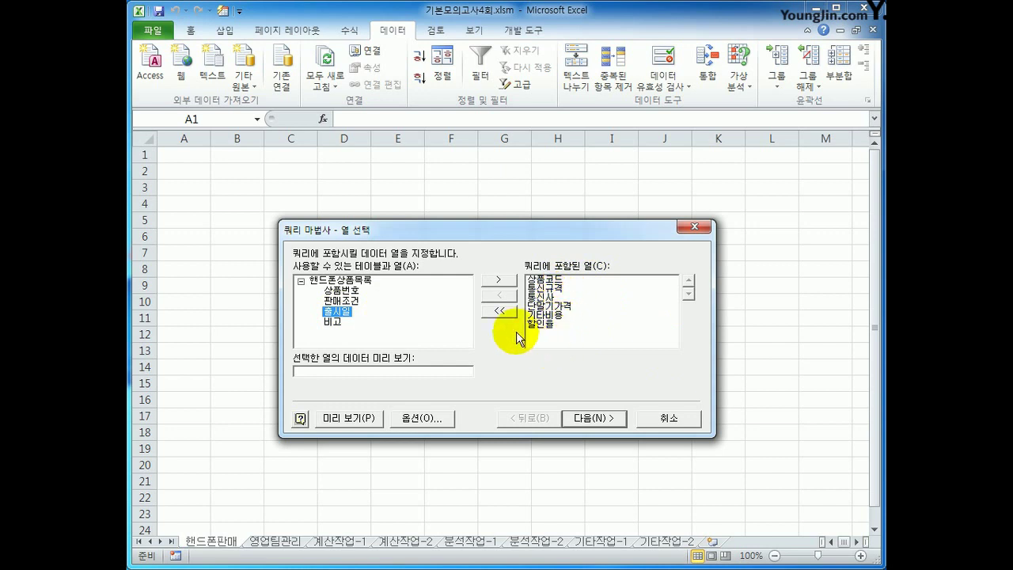
left_click(592, 419)
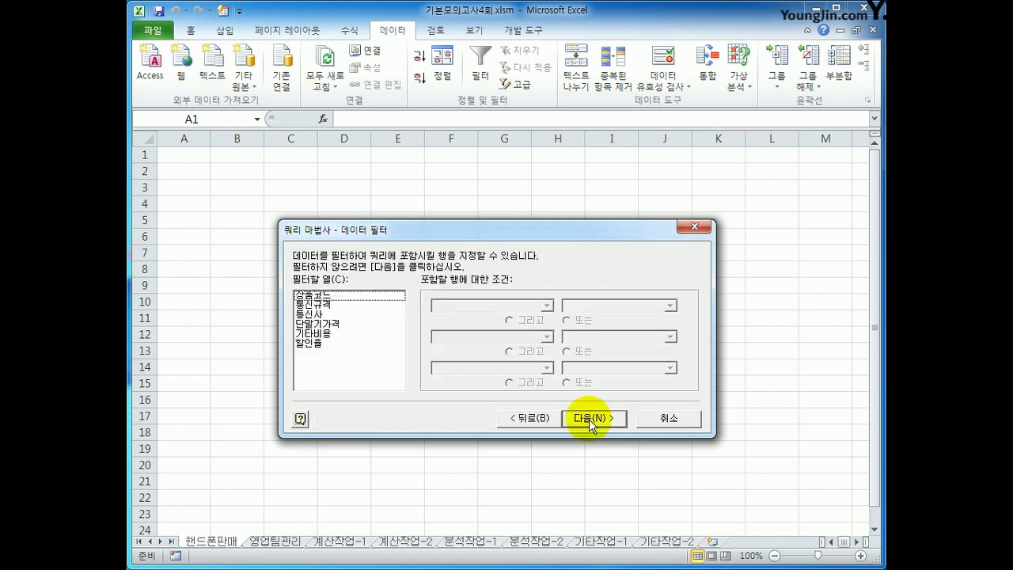
Step: Filter the 통신사 column with the condition <> 나래통신
left_click(337, 314)
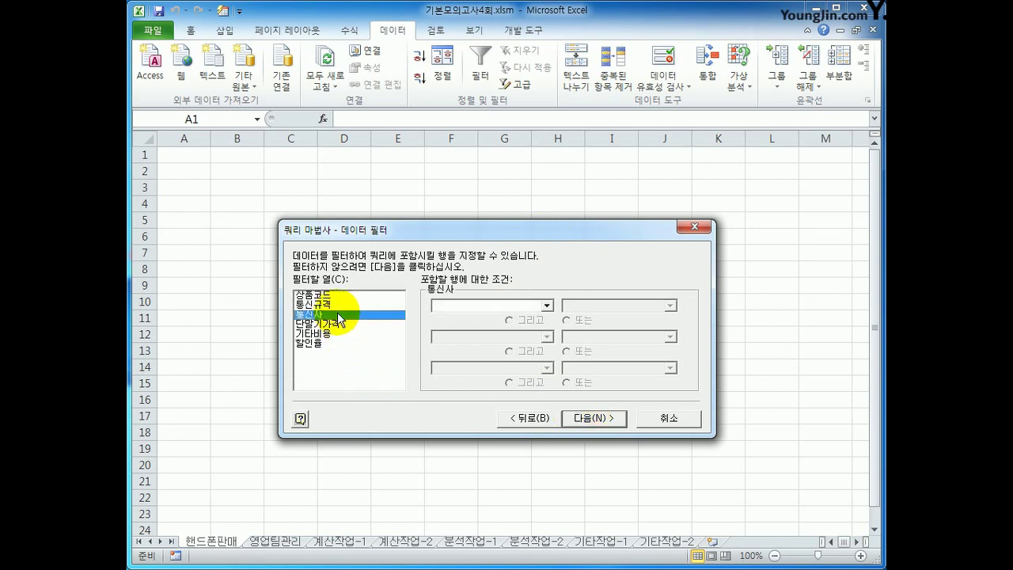
left_click(540, 305)
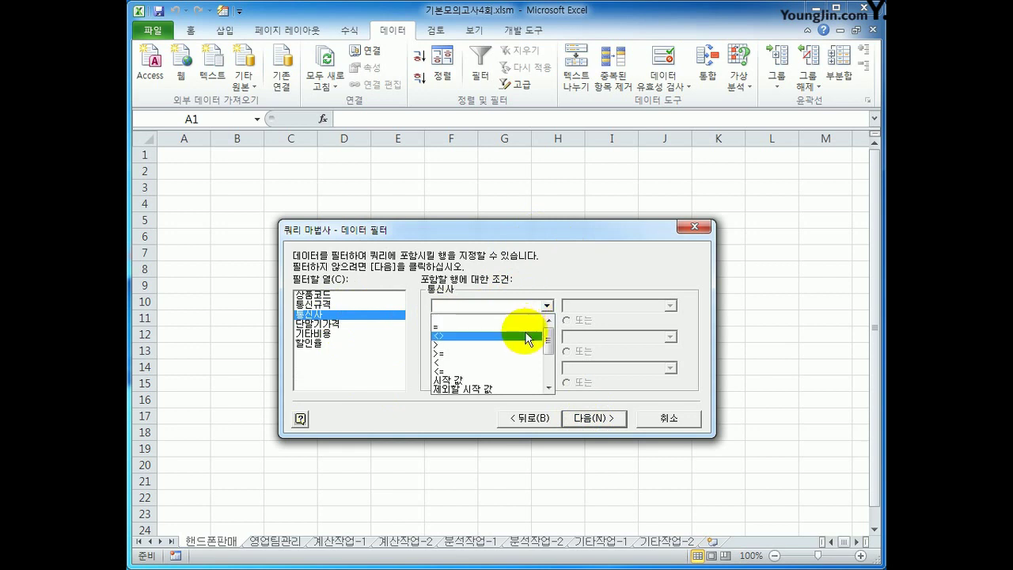
left_click(528, 339)
left_click(669, 305)
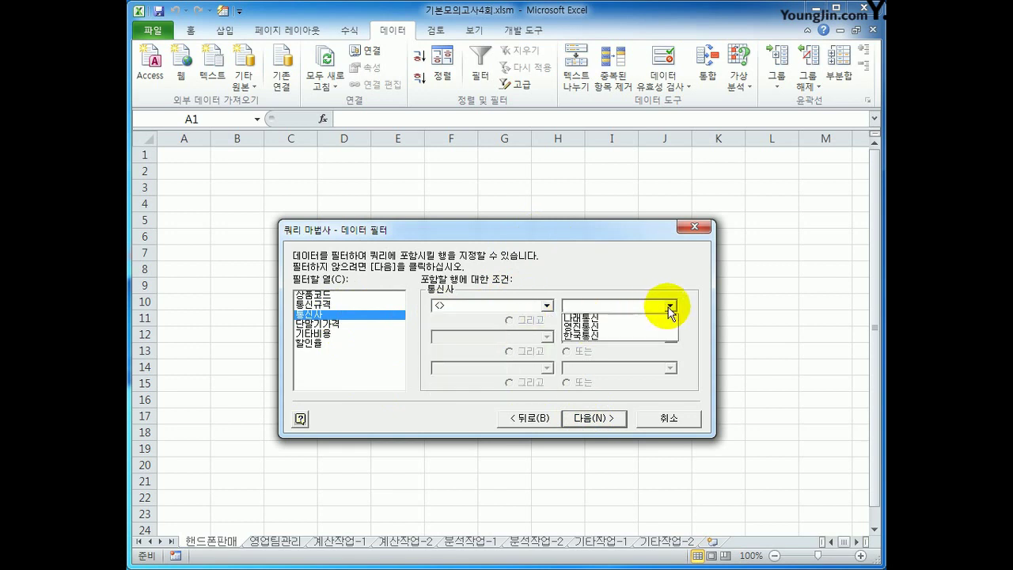
left_click(663, 317)
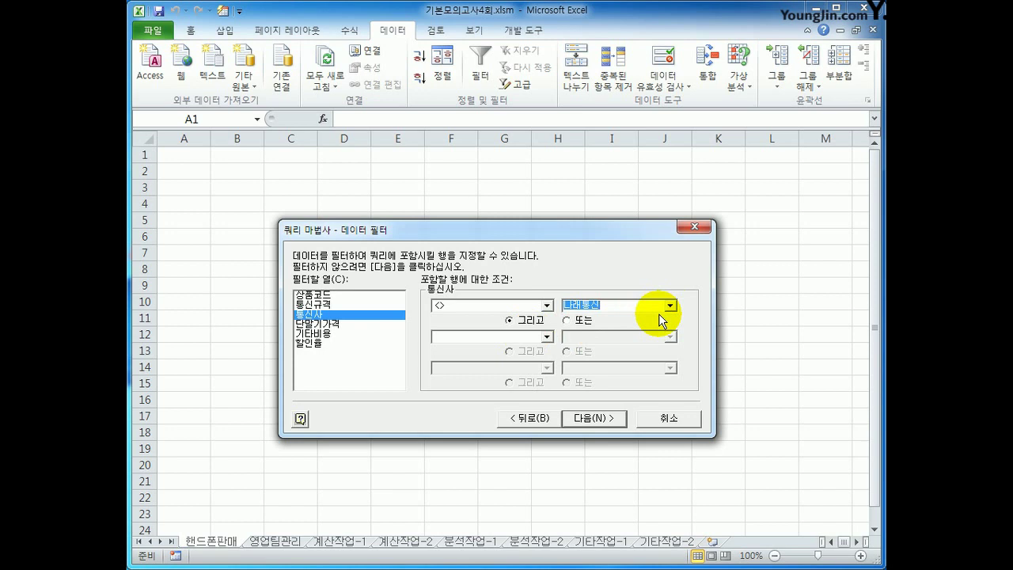
Step: Filter the 상품코드 column with the condition 제외할 시작 값 set to Y
left_click(346, 296)
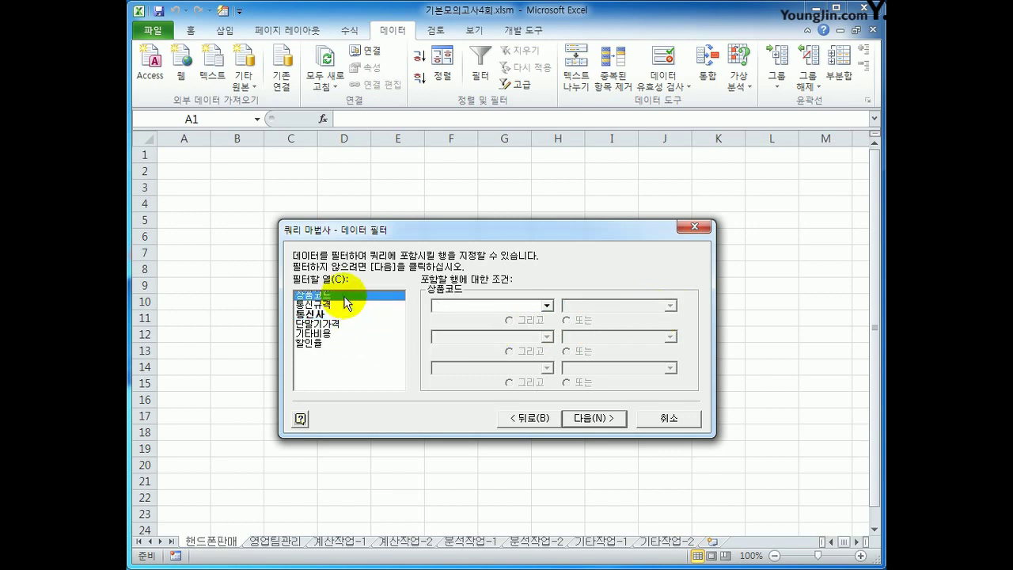
left_click(546, 305)
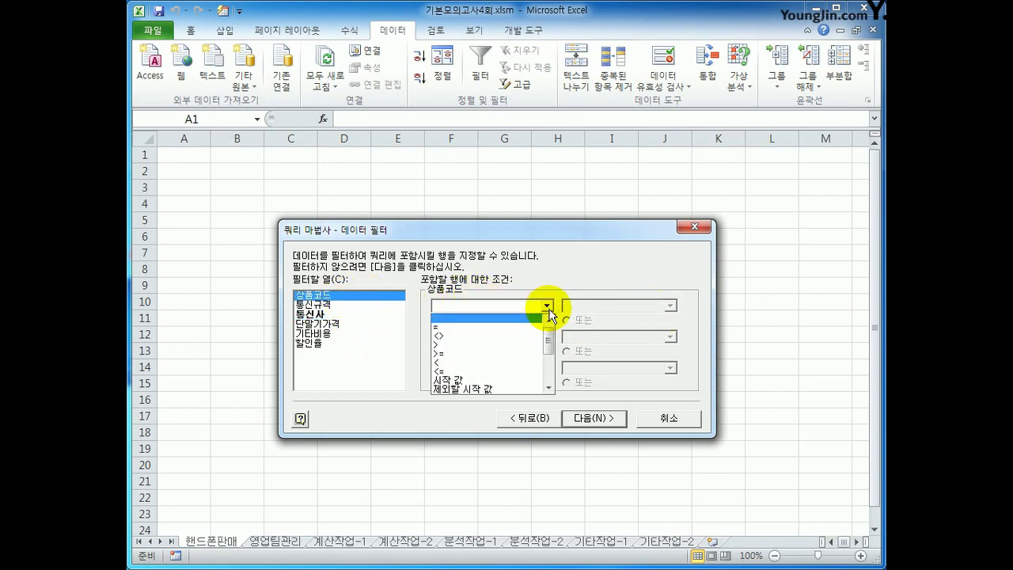
left_click(524, 389)
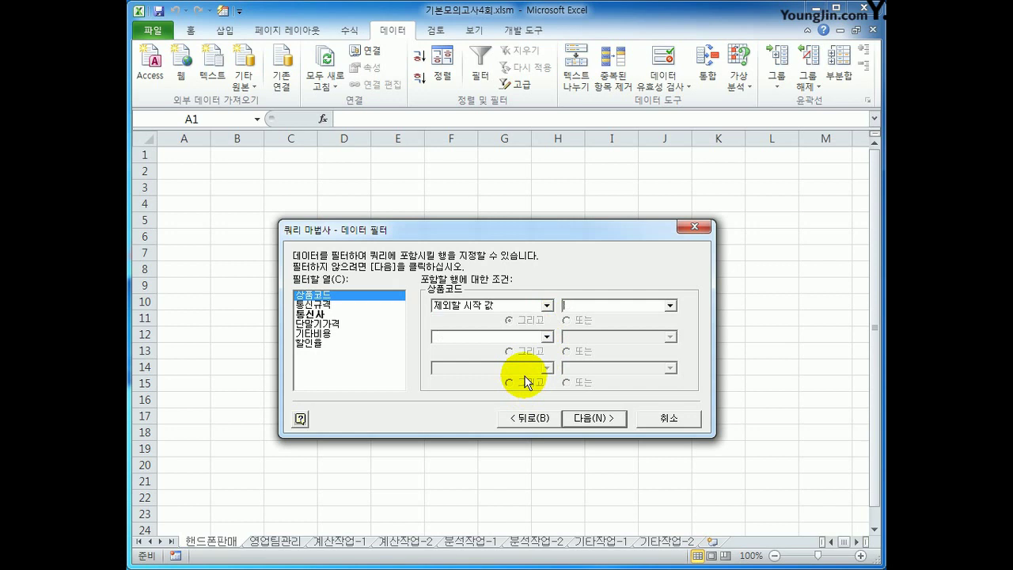
type("Y")
left_click(587, 419)
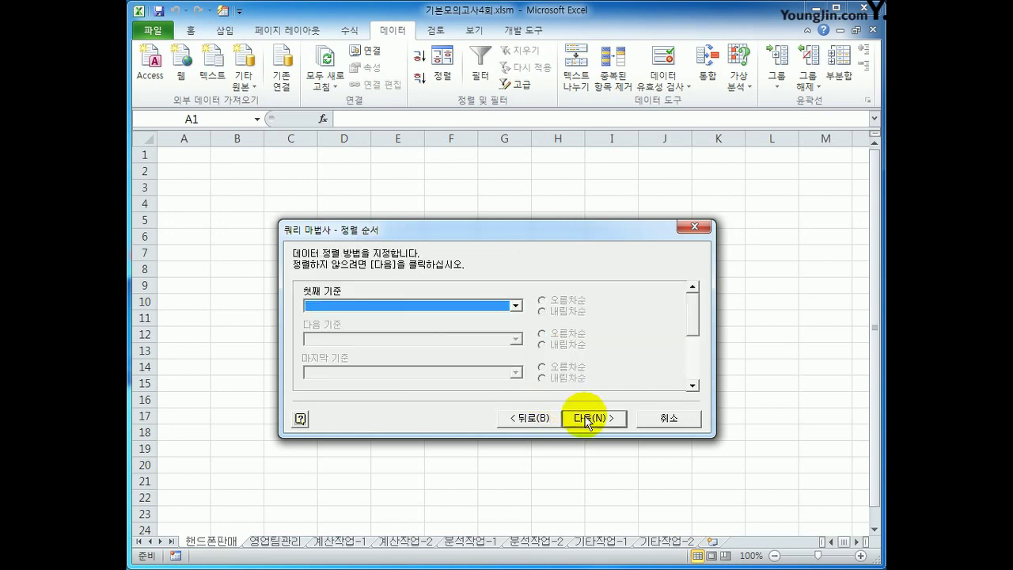
Step: Sort the query first by 상품코드 descending (내림차순) and second by 단말기가격 descending
left_click(516, 306)
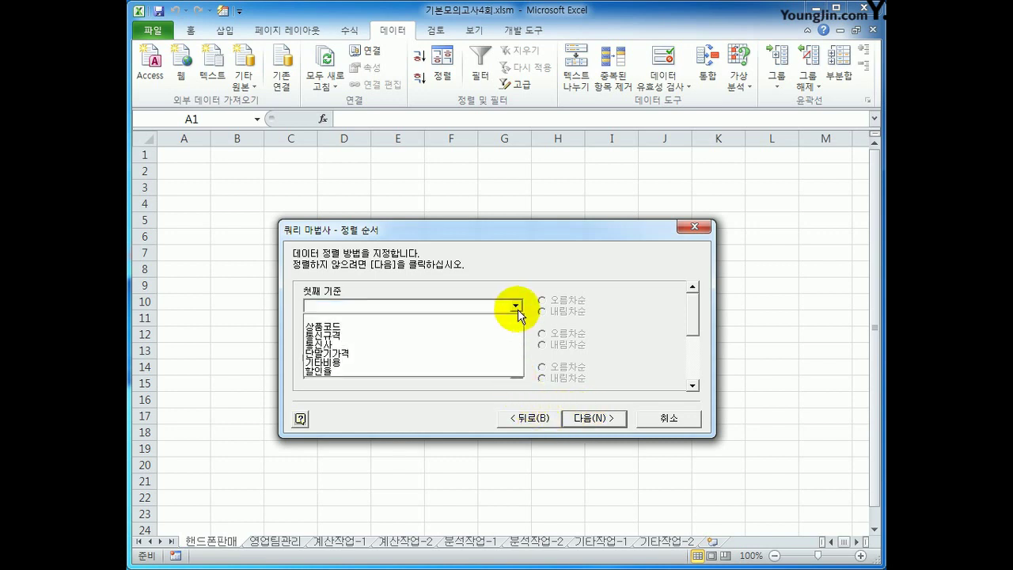
left_click(480, 325)
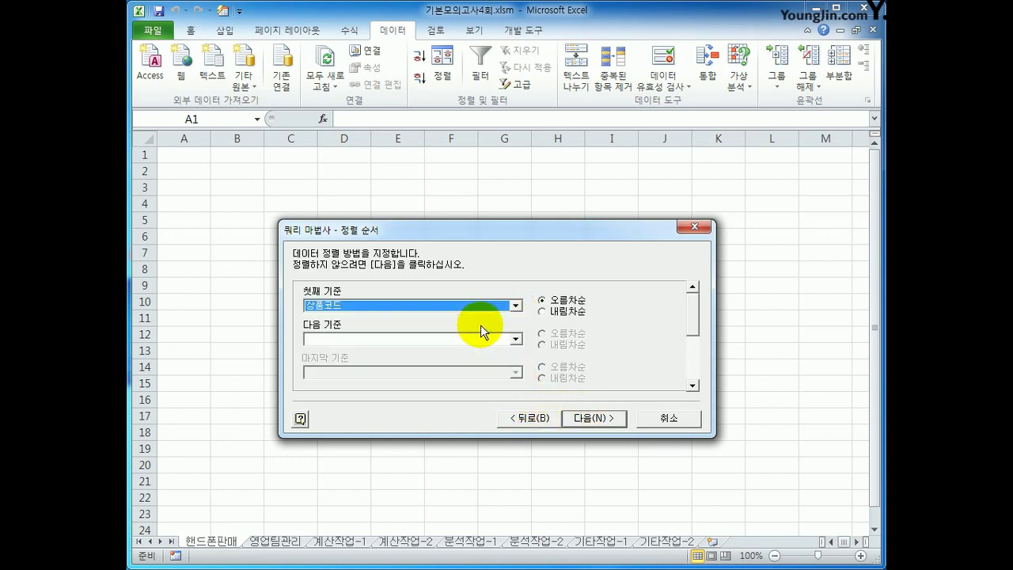
left_click(579, 314)
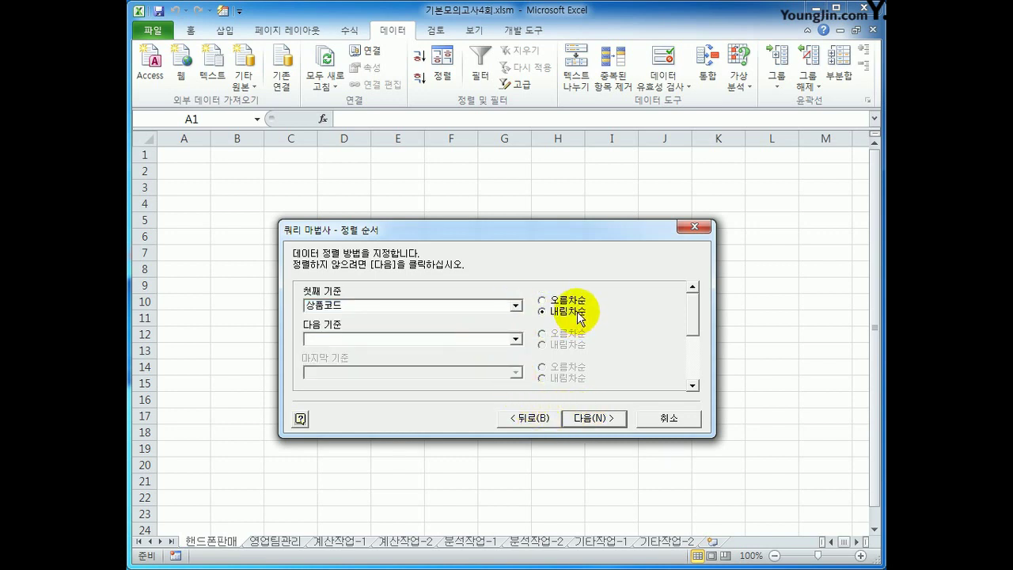
left_click(515, 338)
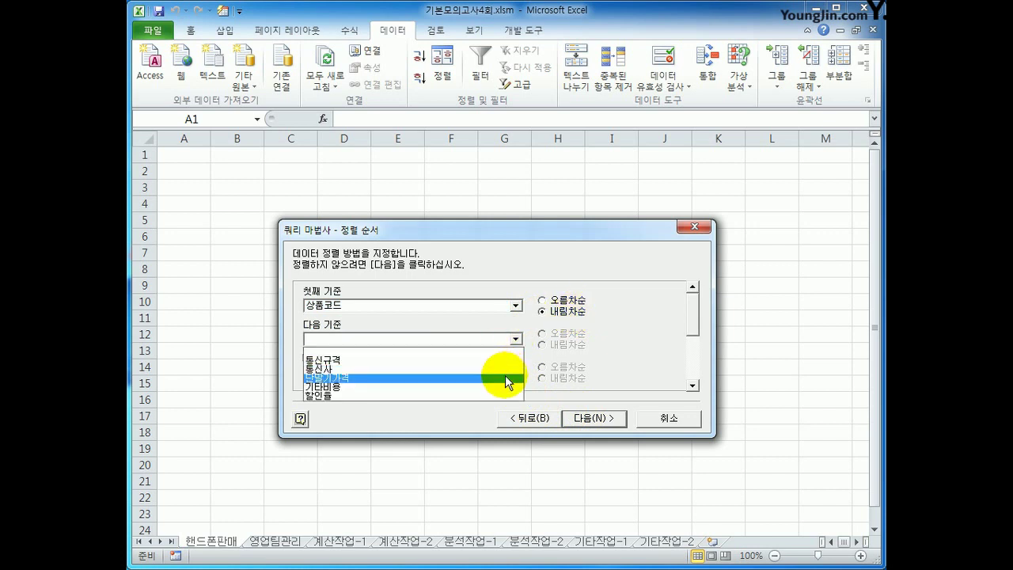
left_click(506, 380)
left_click(561, 346)
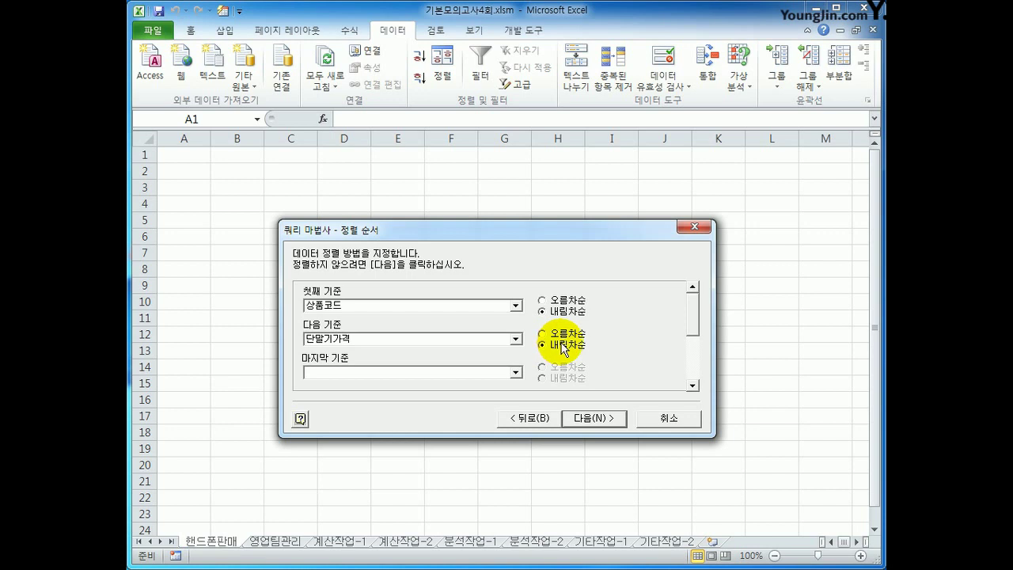
Step: Finish the query and import the data as a table (표) into the existing worksheet at $A$1
left_click(593, 418)
left_click(592, 420)
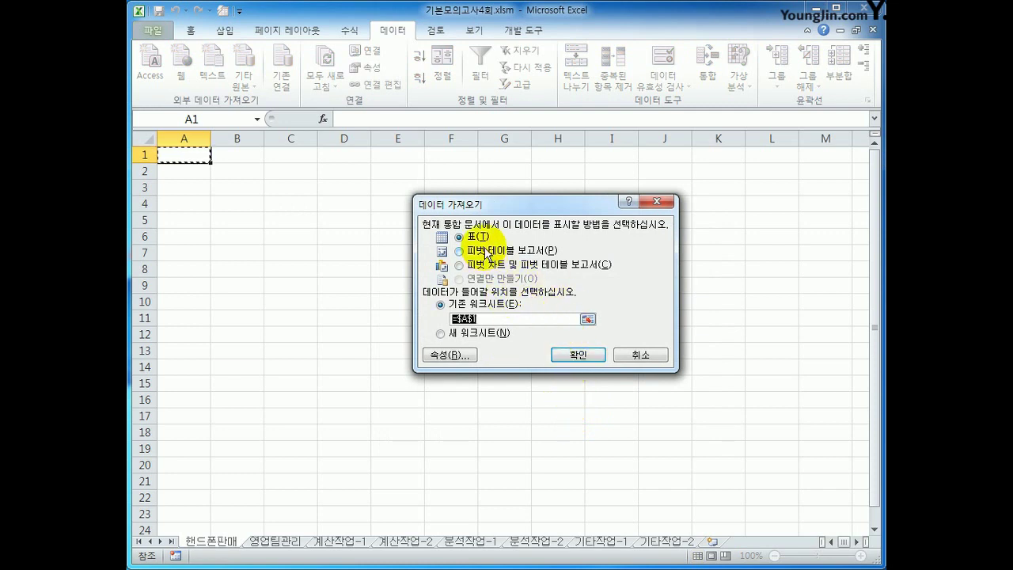
left_click(565, 357)
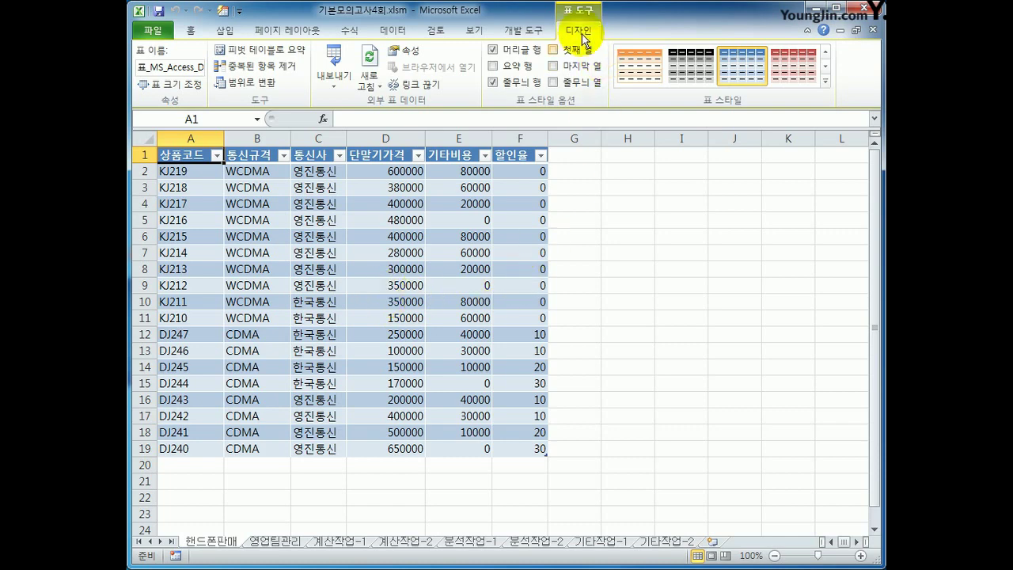
Step: Convert the imported query table to a normal range, accepting permanent removal of the query definition
left_click(269, 85)
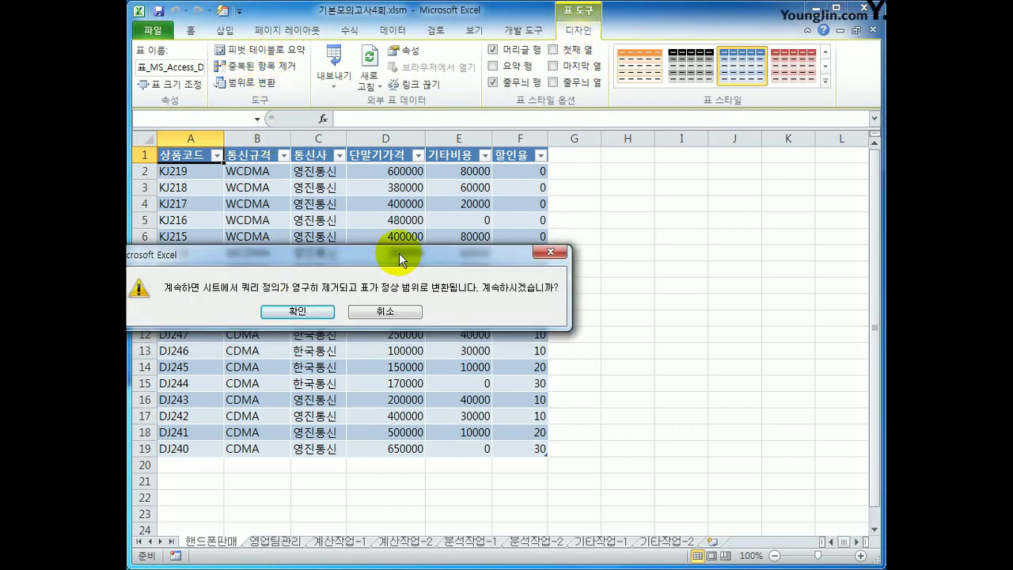
left_click_drag(290, 275, 597, 224)
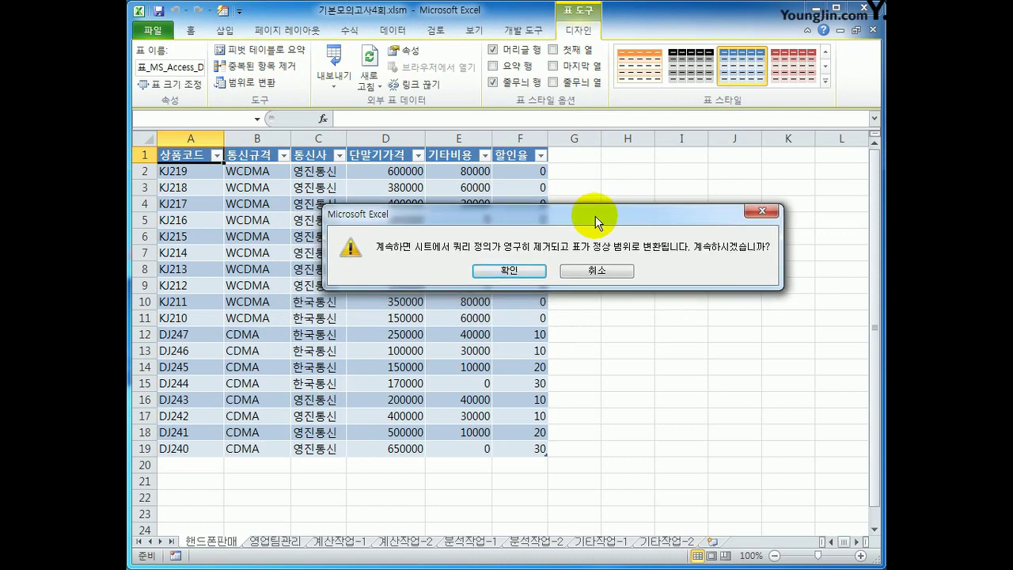
left_click(525, 274)
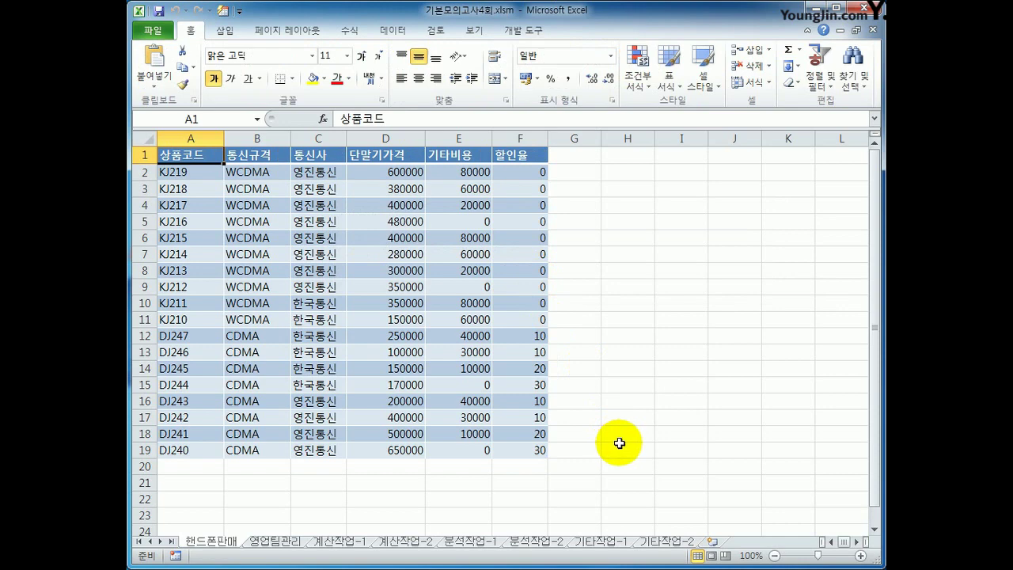
Step: On the 영업팀관리 sheet, copy the 부서 header and a 영업2팀 entry into A30:A31 as filter criteria
left_click(293, 546)
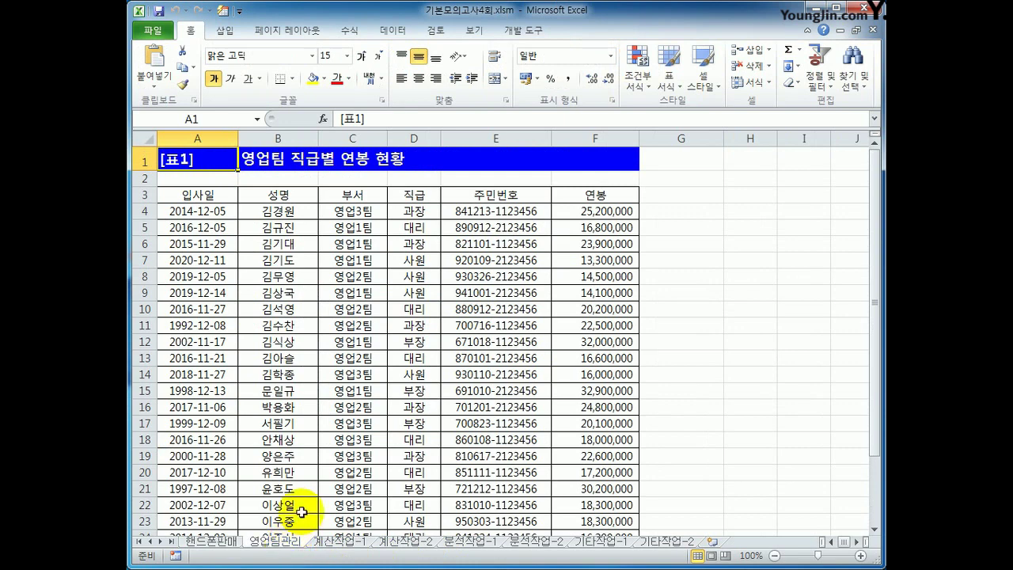
scroll(309, 457, "down", 4)
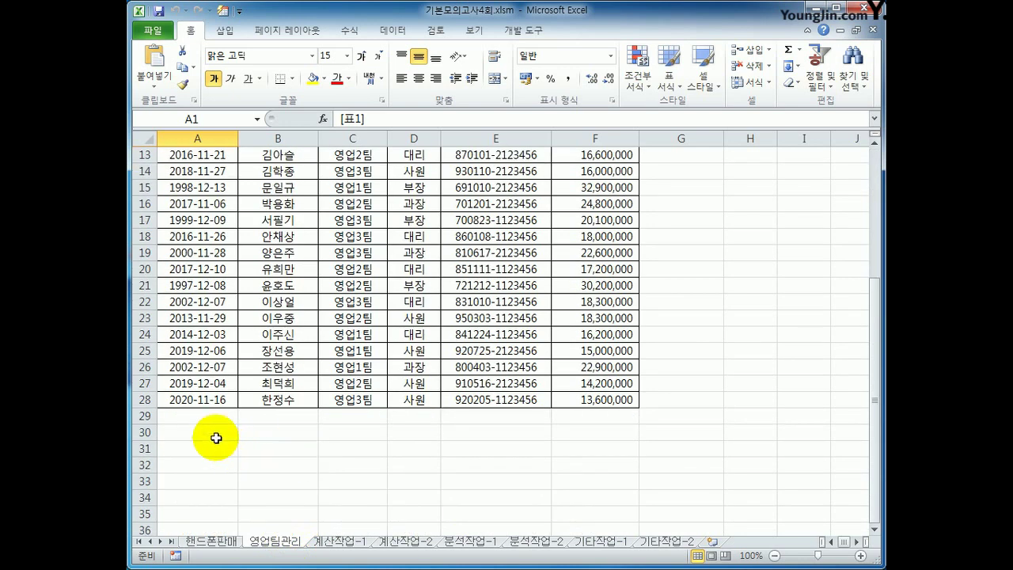
left_click(216, 437)
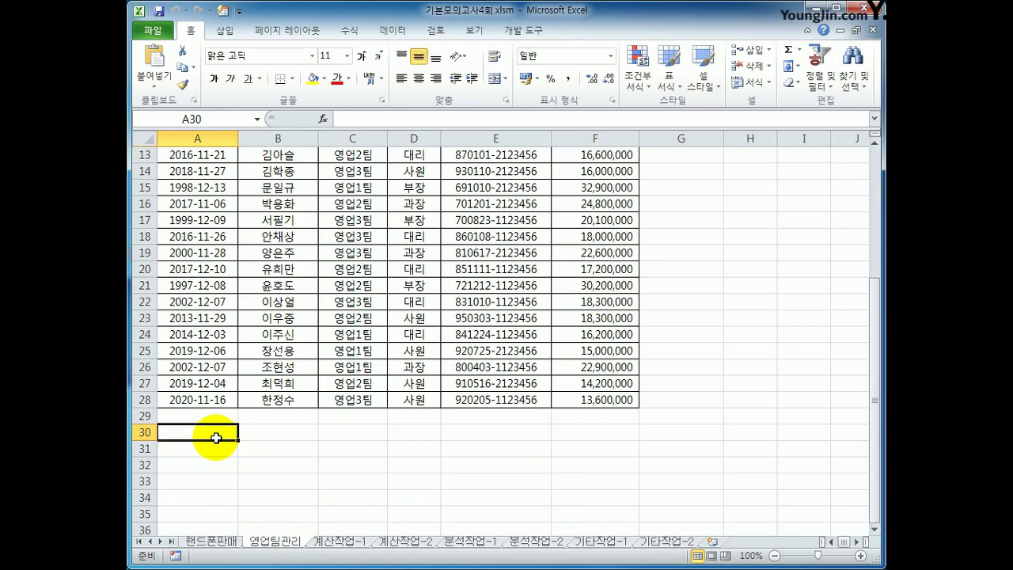
scroll(212, 420, "up", 4)
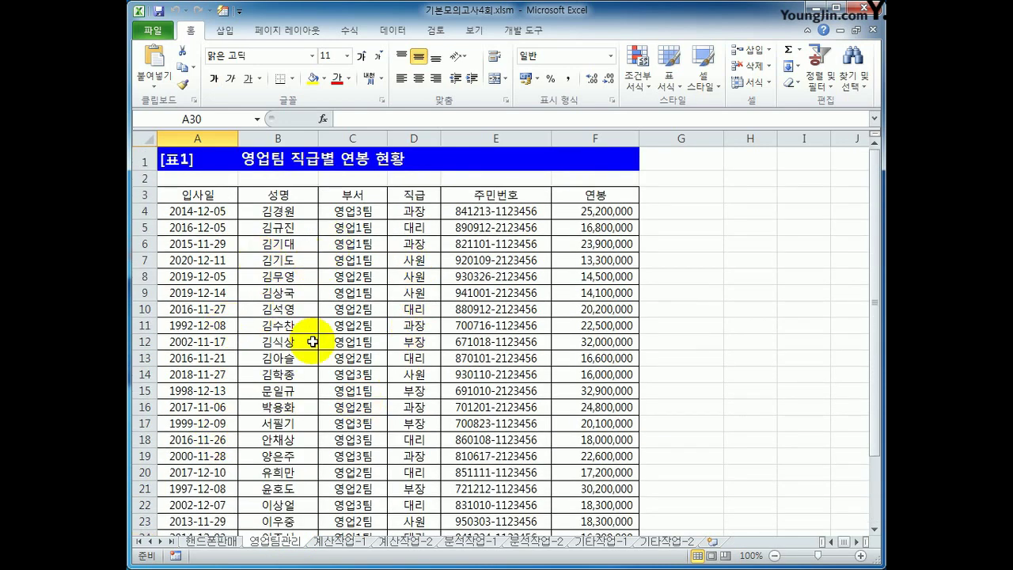
left_click(371, 201)
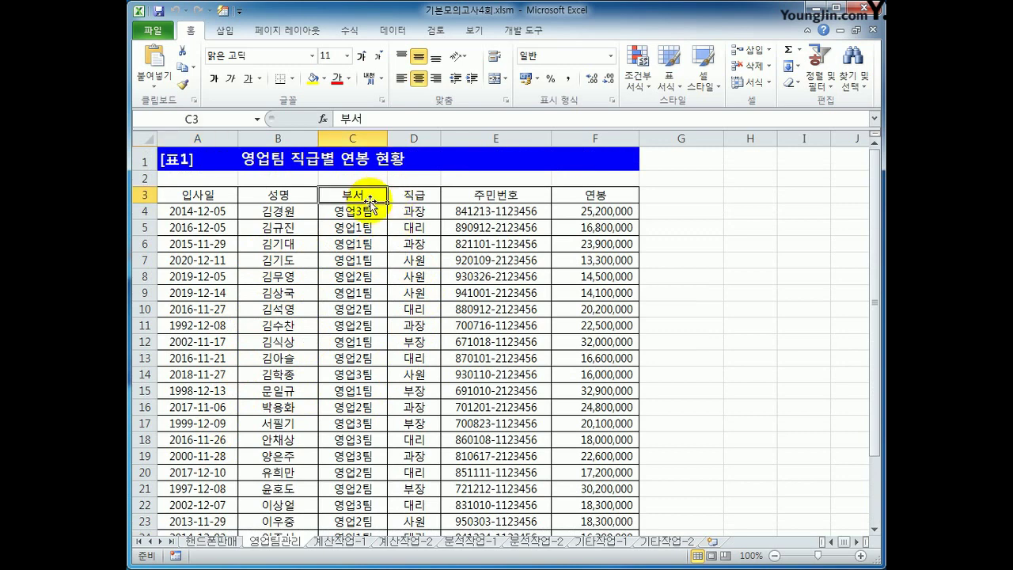
left_click(373, 276, "ctrl")
key("ctrl+c")
scroll(374, 332, "down", 4)
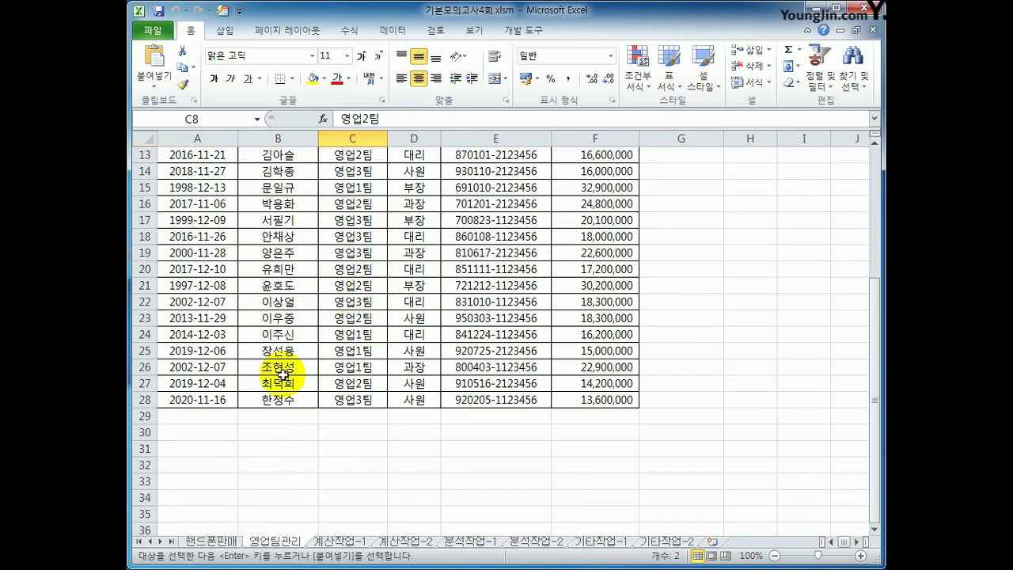
left_click(186, 435)
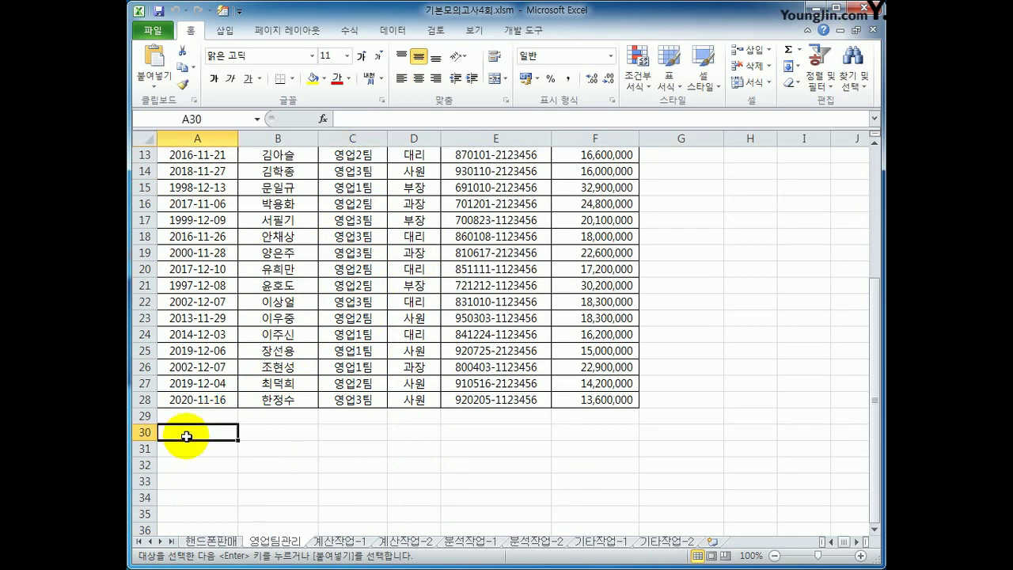
key("ctrl+v")
Step: Copy the 연봉 header into both B30 and C30 of the criteria range
scroll(393, 419, "up", 4)
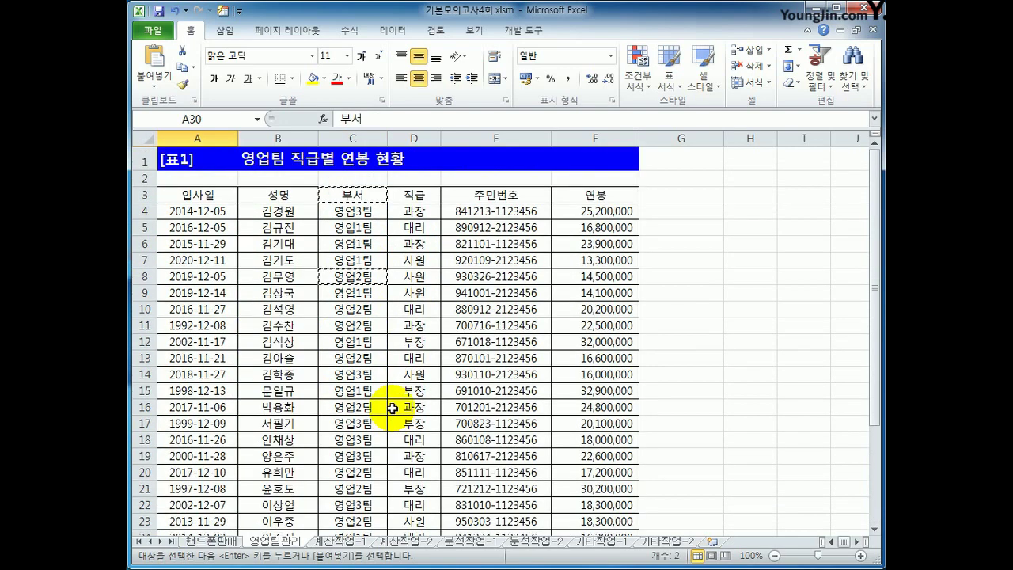
left_click(569, 197)
scroll(409, 333, "down", 3)
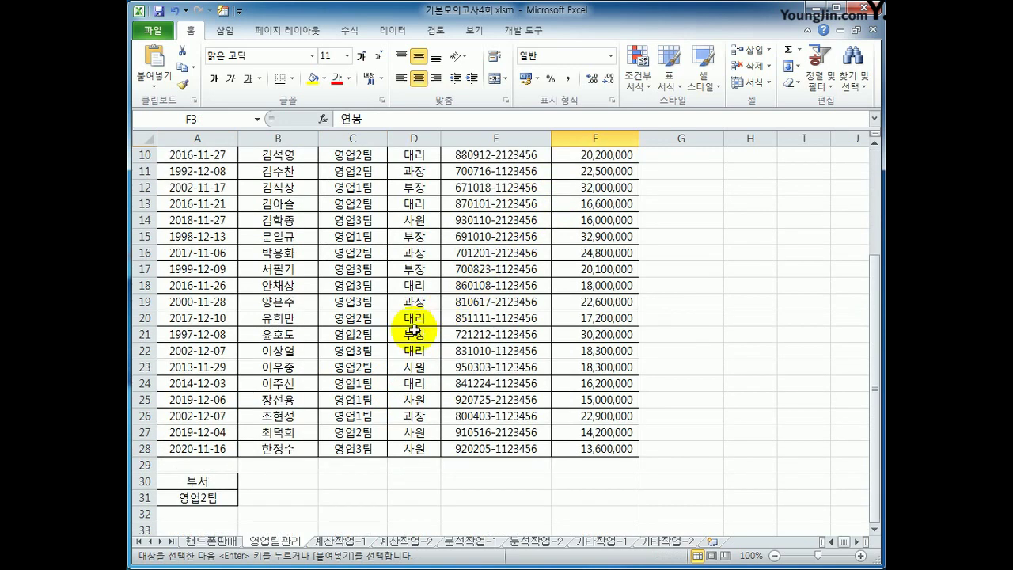
left_click(266, 484)
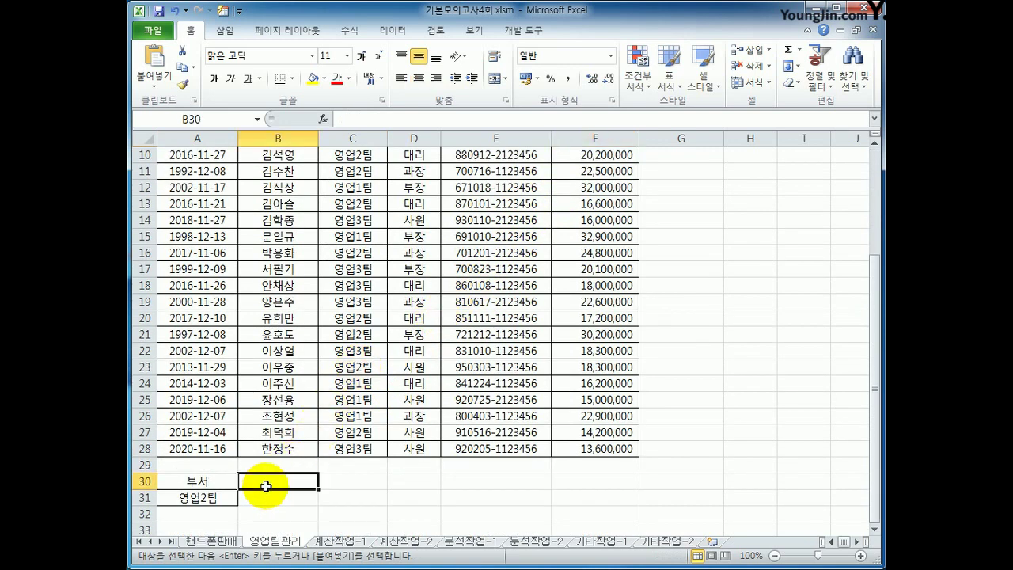
key("ctrl+v")
left_click(350, 480)
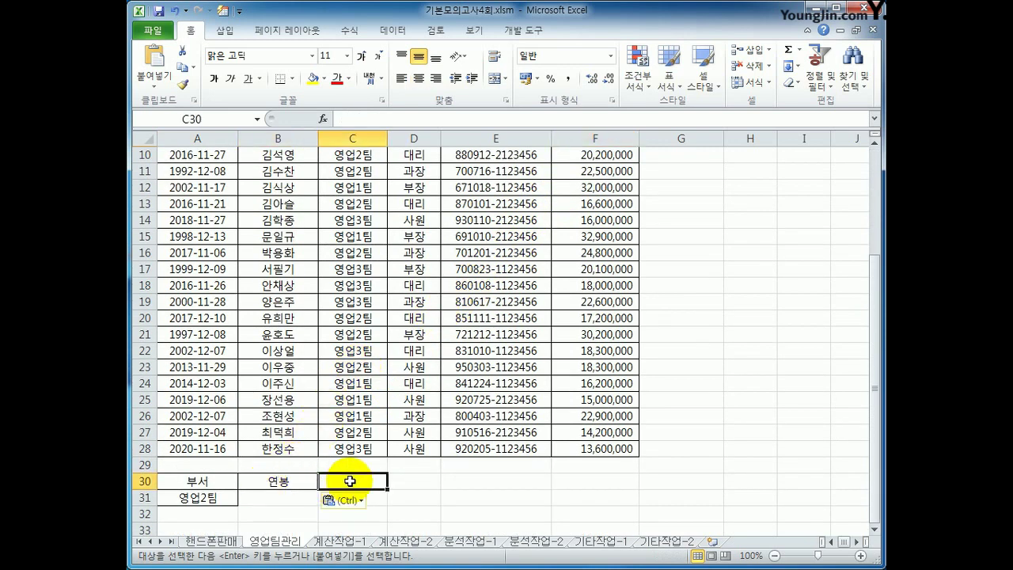
key("ctrl+v")
Step: Enter the 연봉 criteria >=15000000 in B31 and <=20000000 in C31
left_click(289, 496)
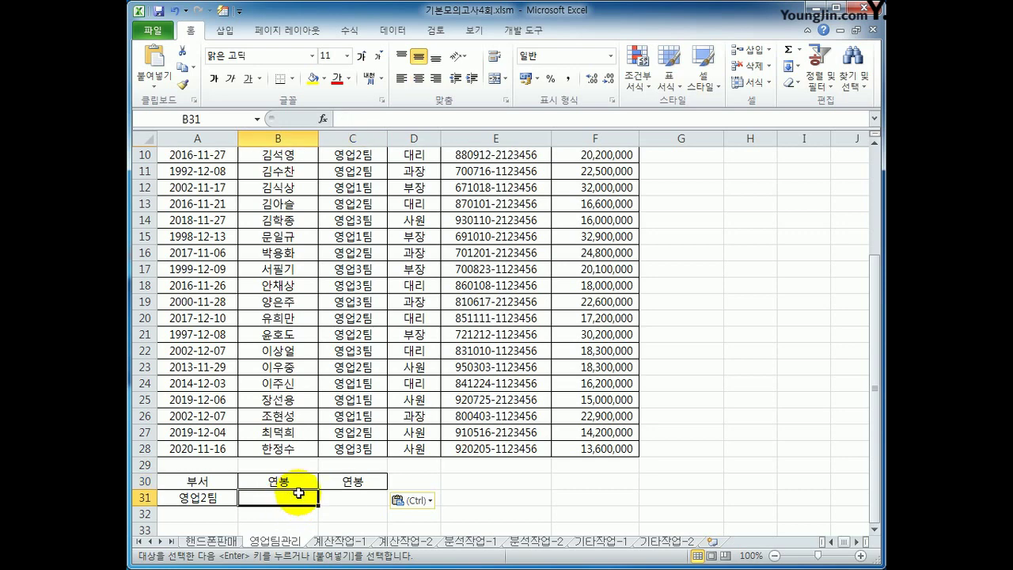
type(">=15")
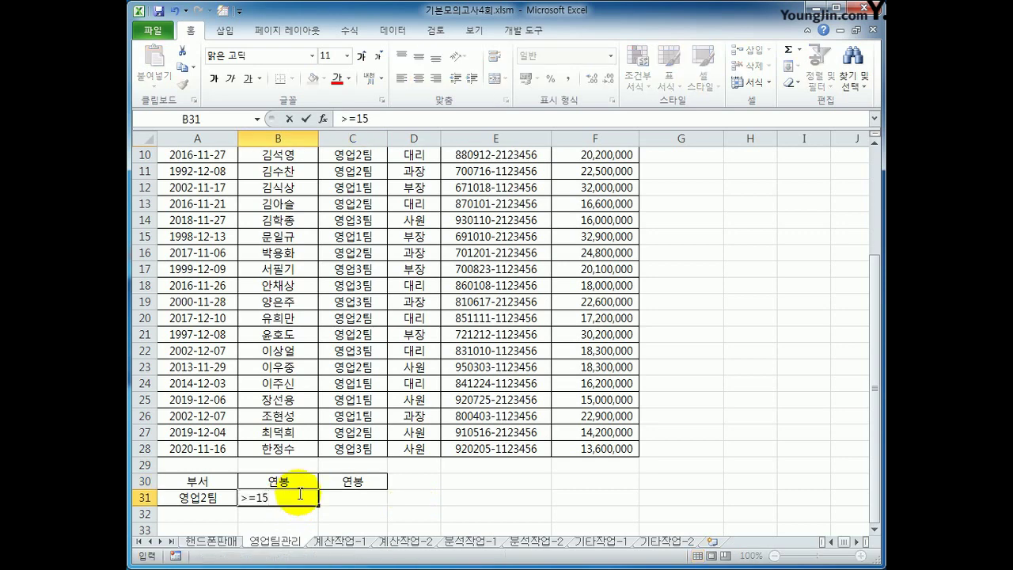
type("000000")
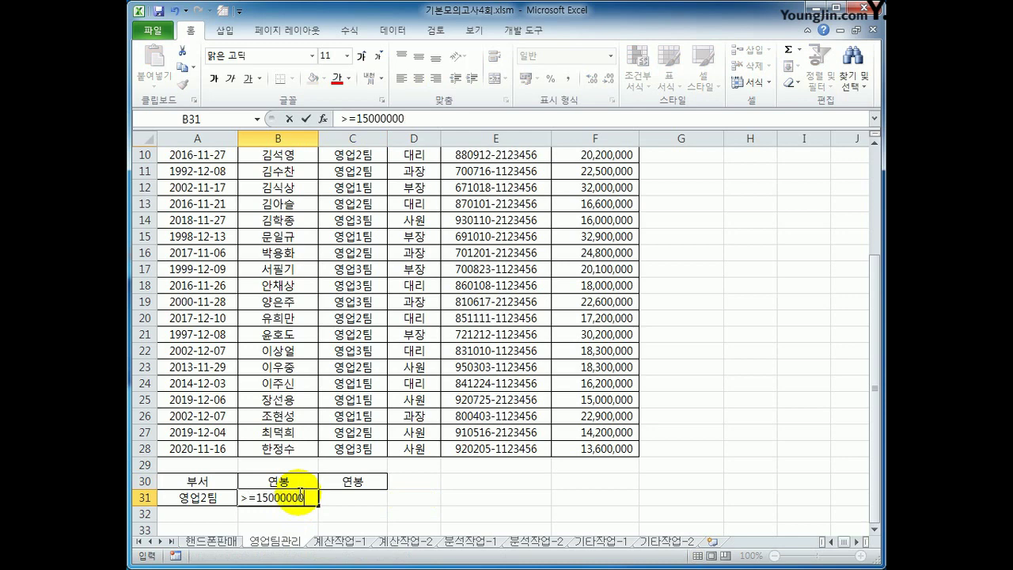
key("Return")
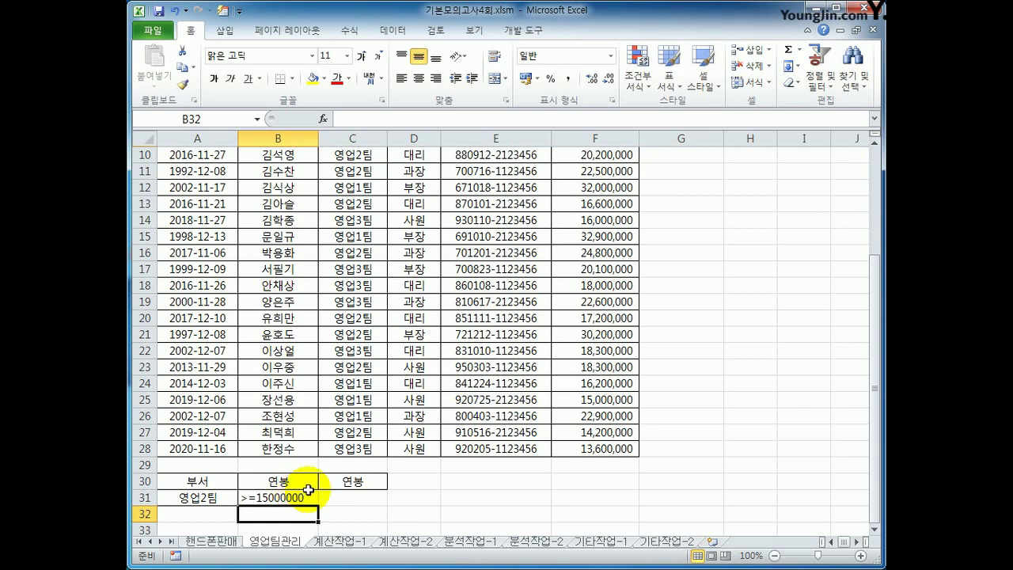
left_click(338, 494)
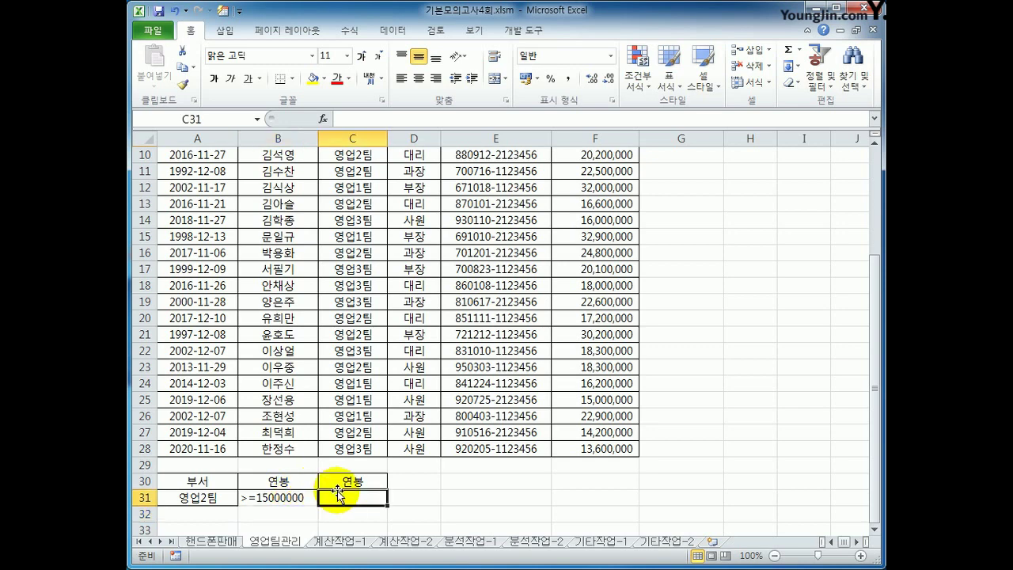
type("<=")
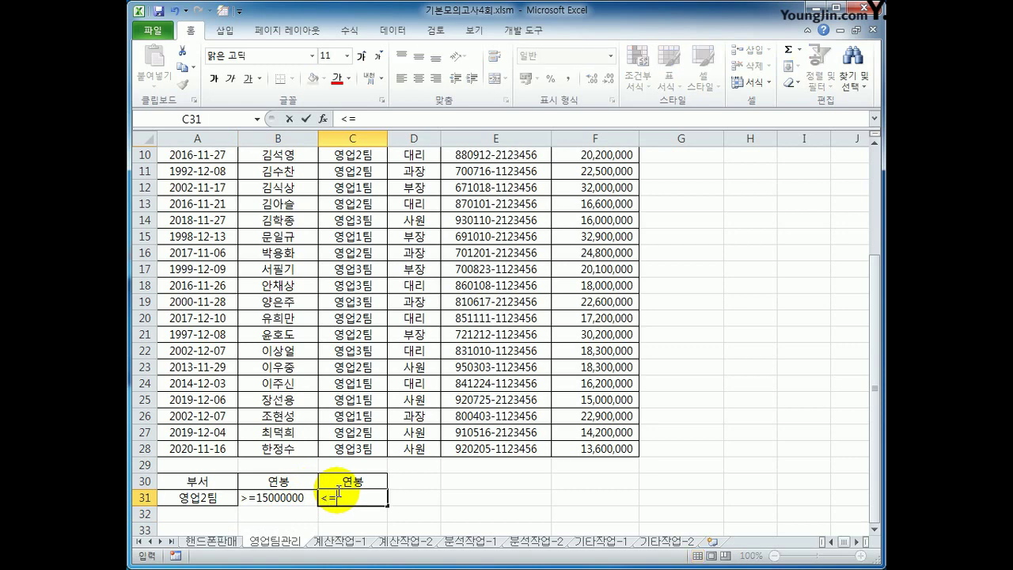
type("20000000")
key("Return")
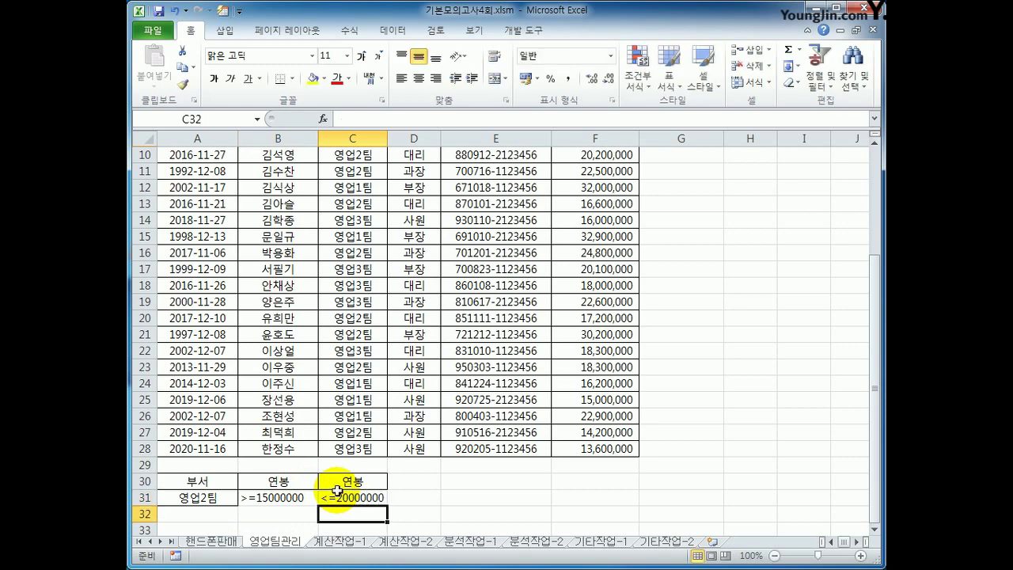
left_click_drag(198, 481, 325, 498)
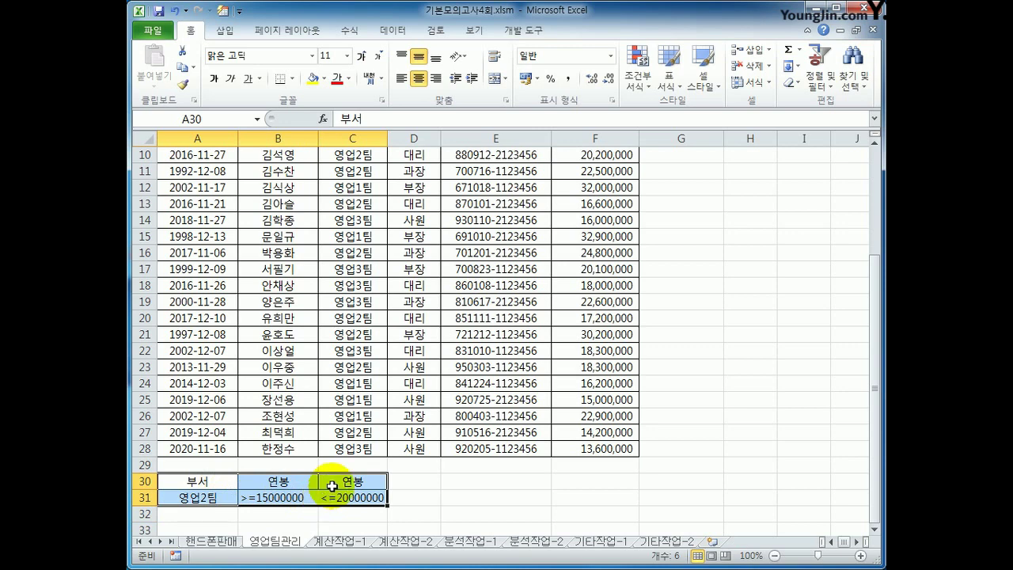
left_click(304, 483)
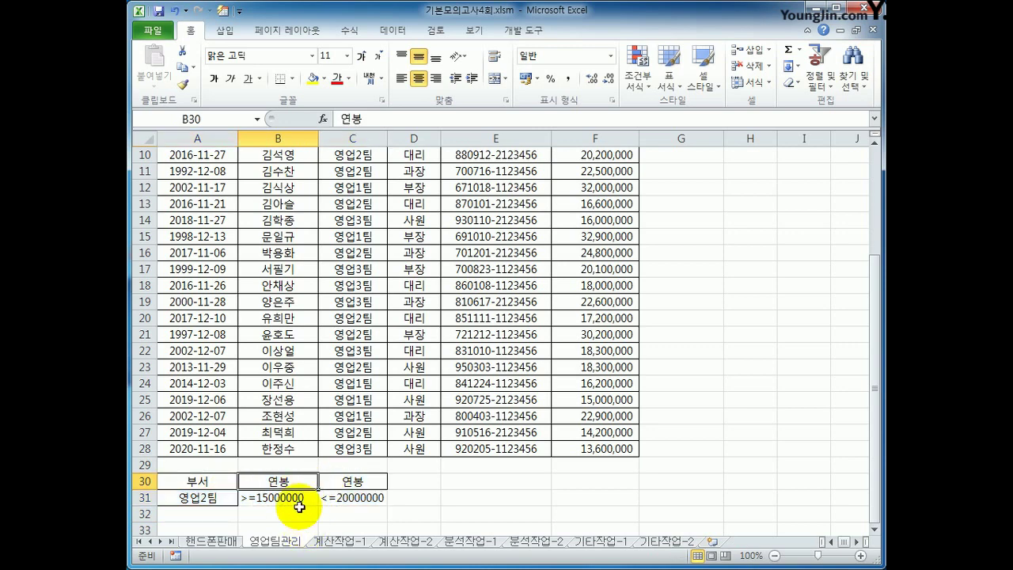
left_click(297, 504)
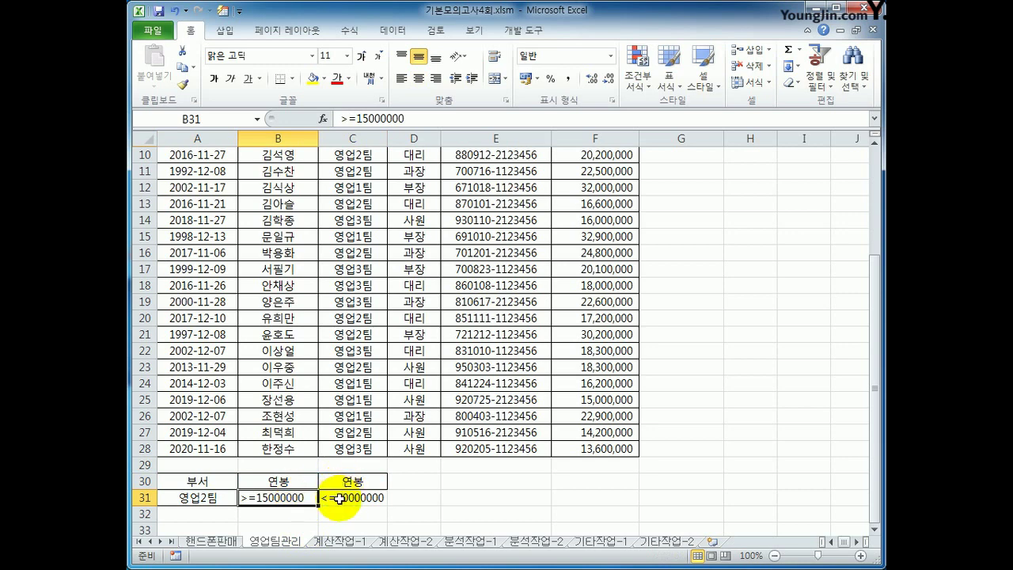
left_click(340, 499)
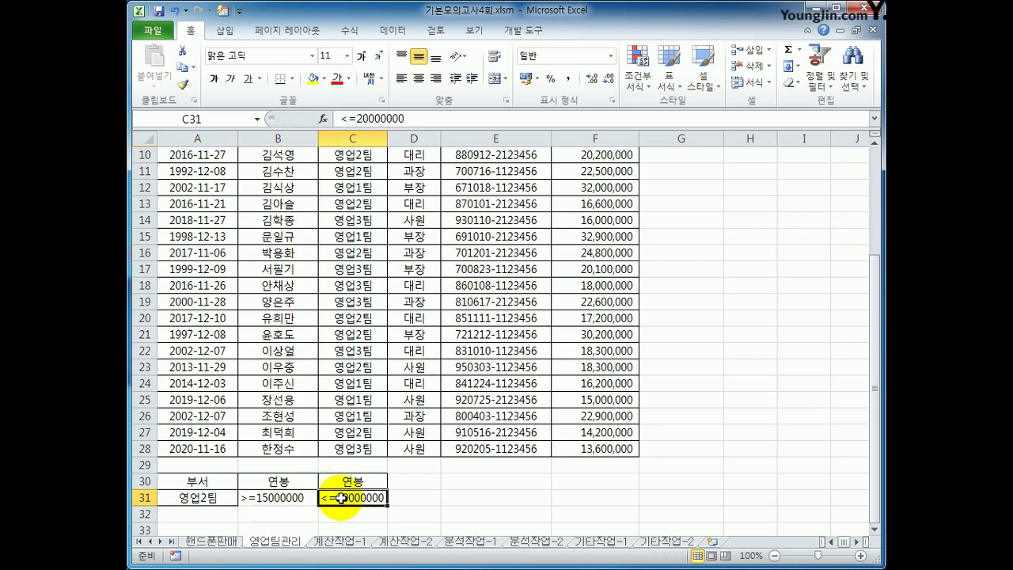
scroll(340, 497, "up", 3)
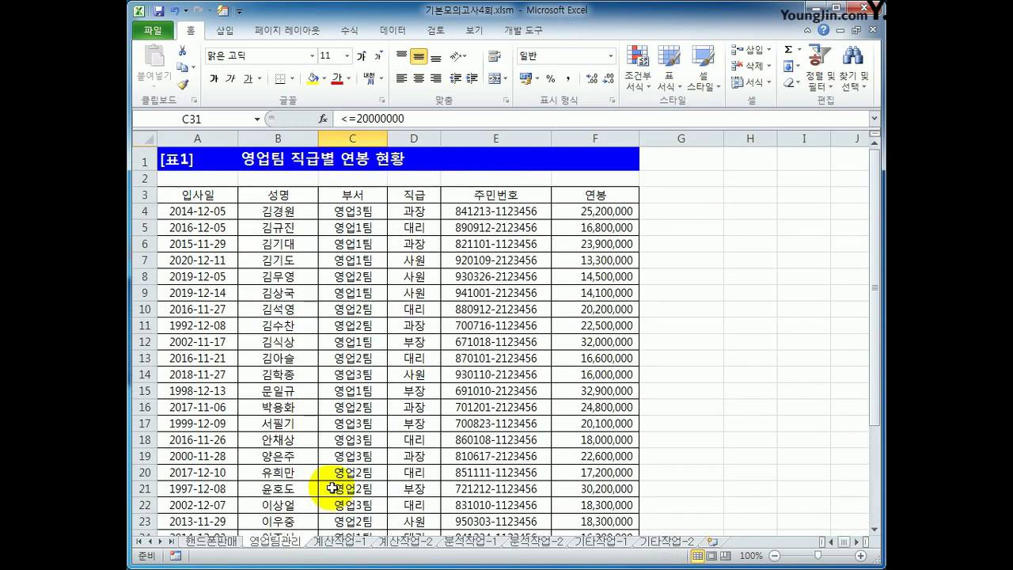
left_click(223, 201)
left_click(281, 195, "ctrl")
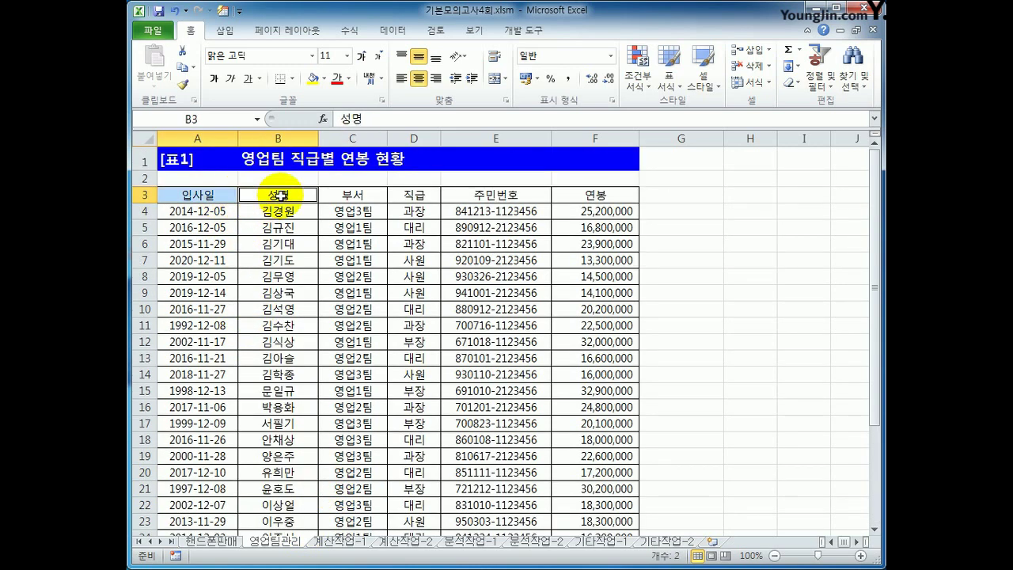
left_click(414, 196, "ctrl")
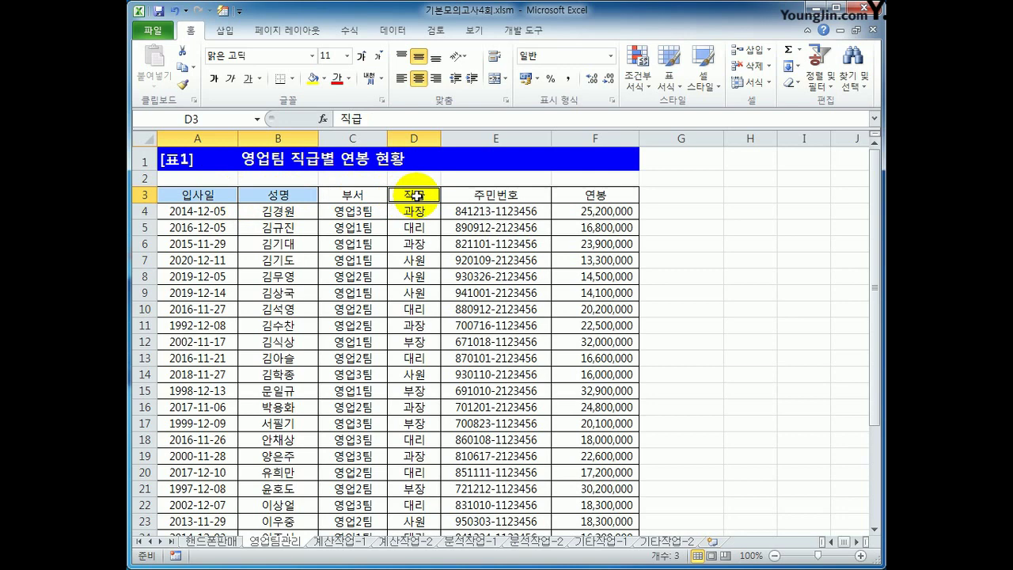
left_click(583, 207)
Step: Copy the headers 입사일, 성명, 직급 and 연봉 from row 3 to the output area starting at A34
left_click(217, 196)
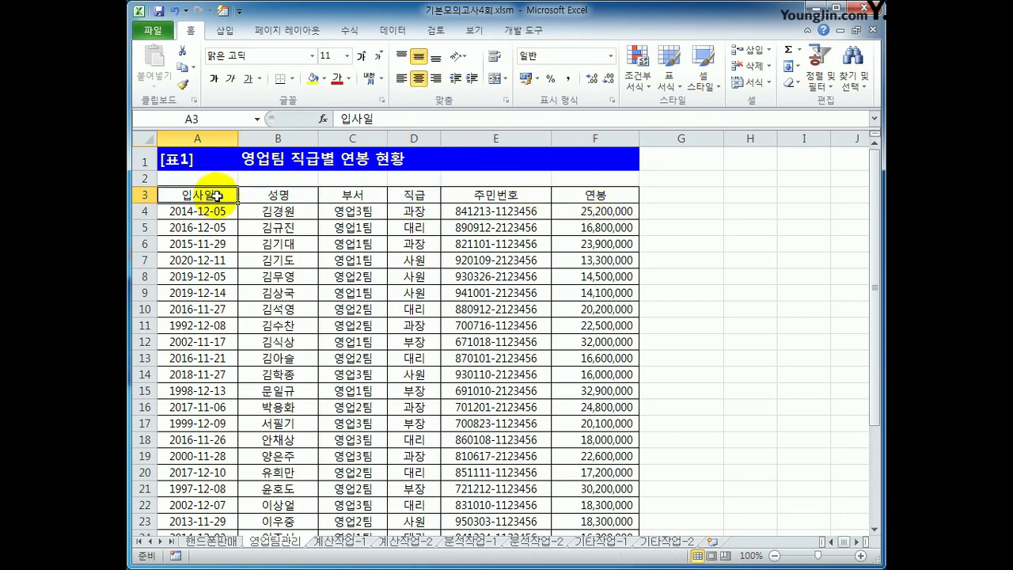
left_click(279, 195, "ctrl")
left_click(413, 195, "ctrl")
left_click(583, 195, "ctrl")
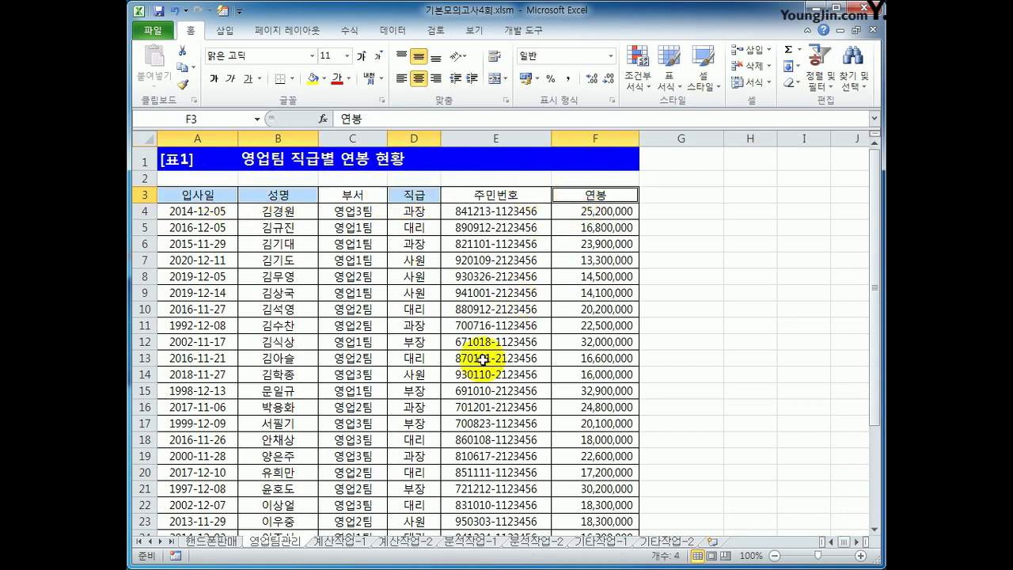
key("ctrl+c")
scroll(475, 372, "down", 6)
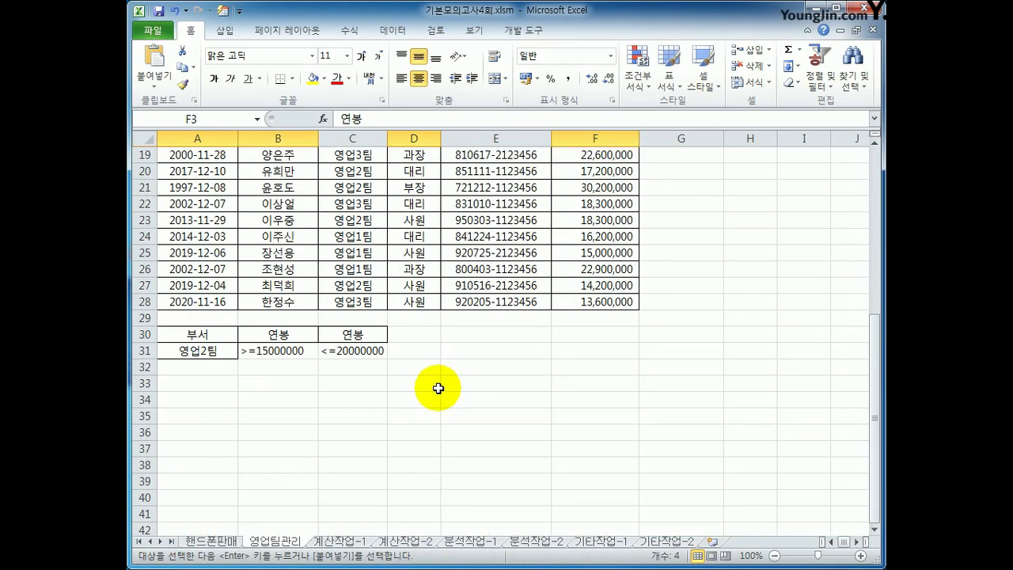
left_click(170, 398)
key("ctrl+v")
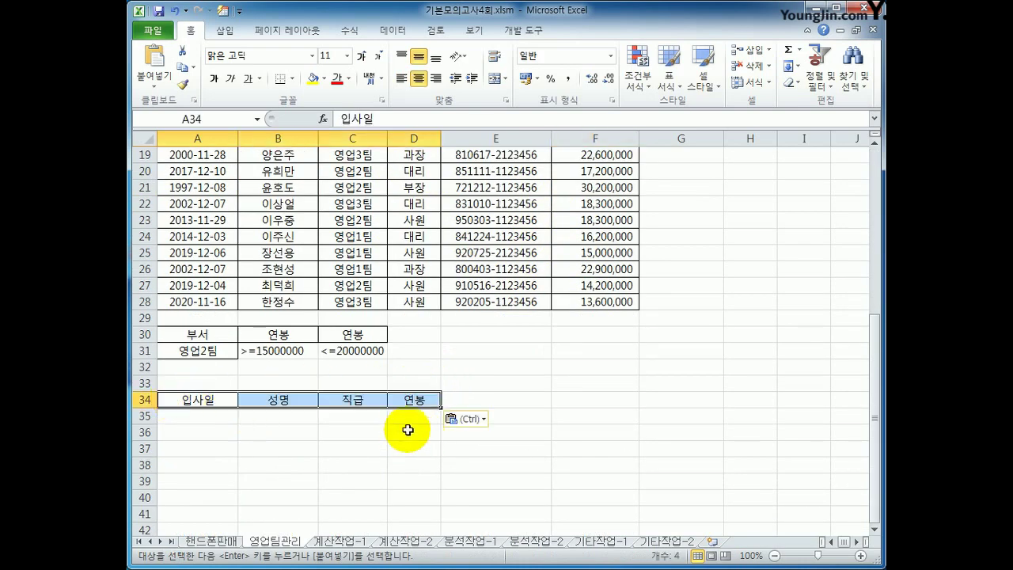
Step: Start an Advanced Filter on the employee table A3:F28 and set its criteria range to A30:C31
scroll(408, 427, "up", 6)
left_click(343, 305)
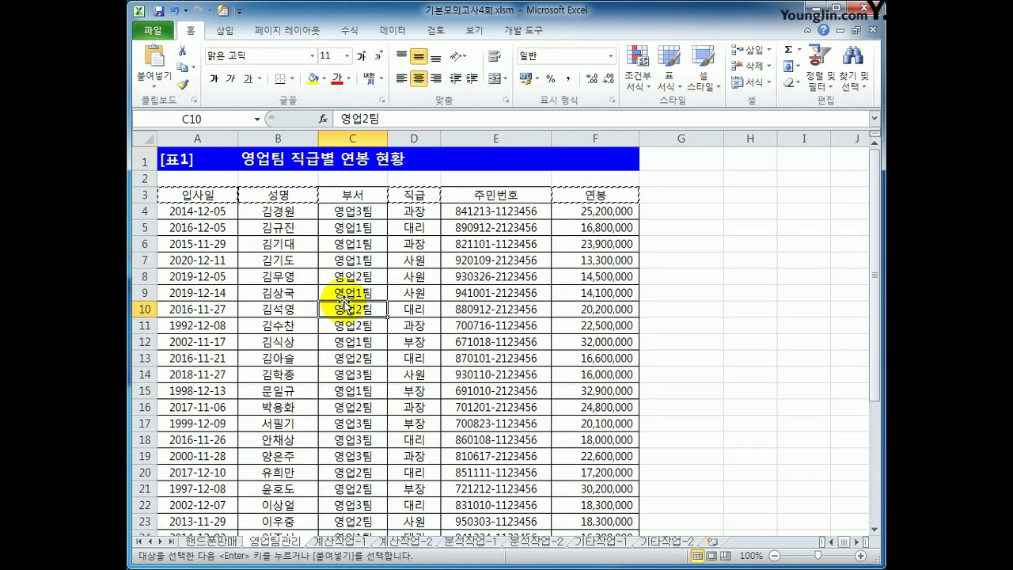
left_click(393, 31)
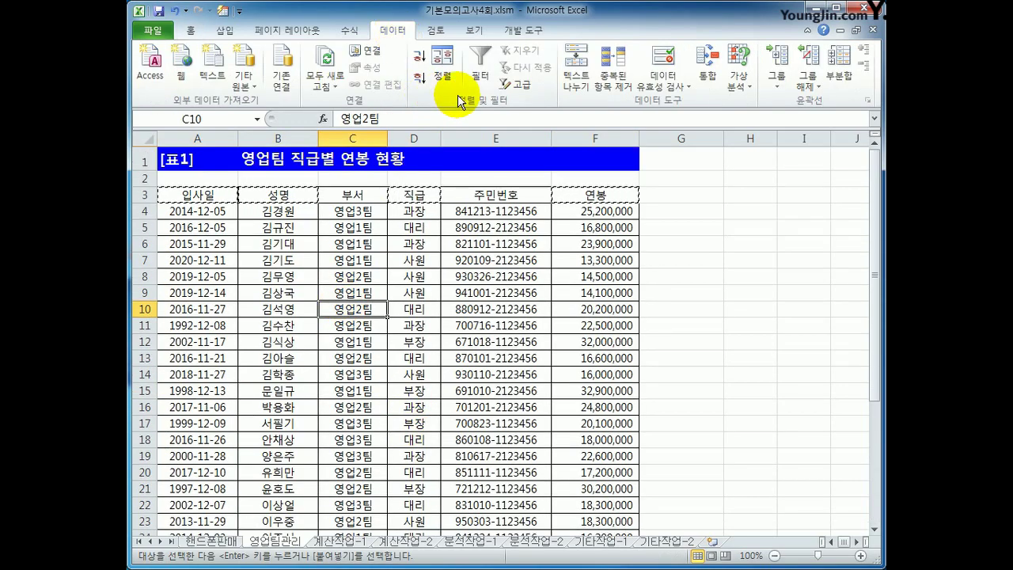
left_click(516, 84)
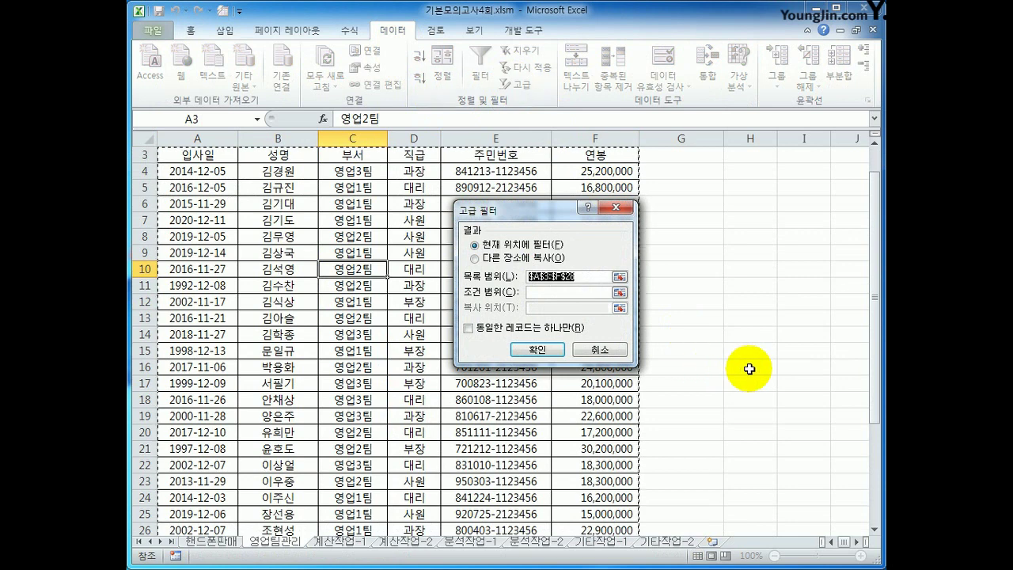
scroll(750, 369, "down", 2)
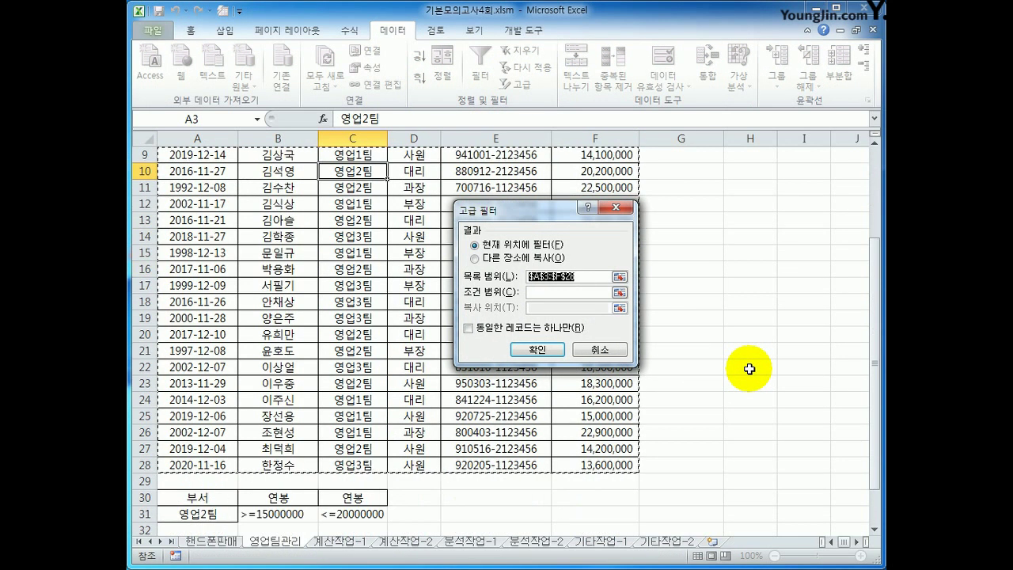
left_click(568, 292)
left_click_drag(196, 498, 353, 511)
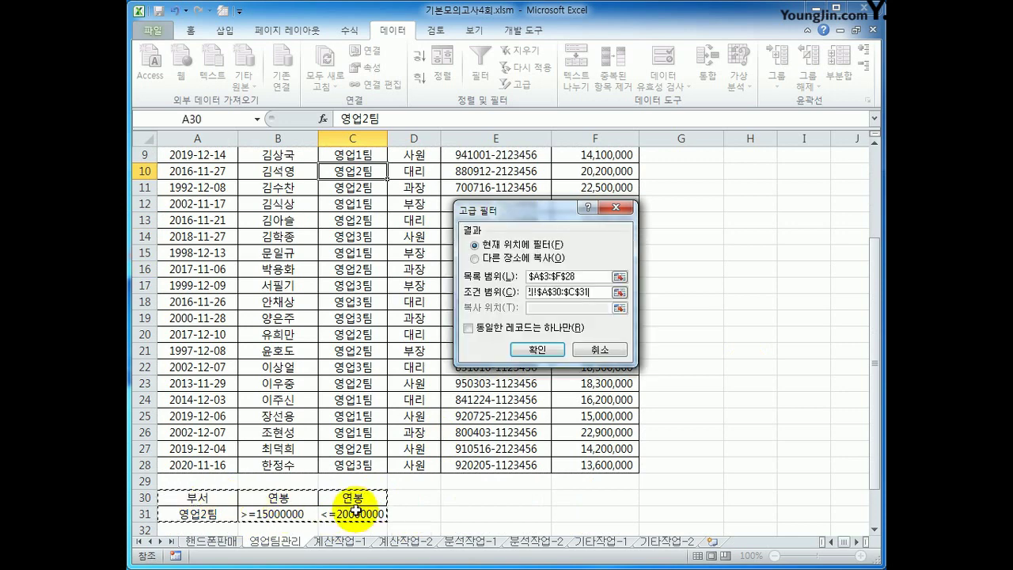
Step: Set the Advanced Filter to copy the results to another location, A34:D34, and run it
left_click(555, 259)
left_click(558, 308)
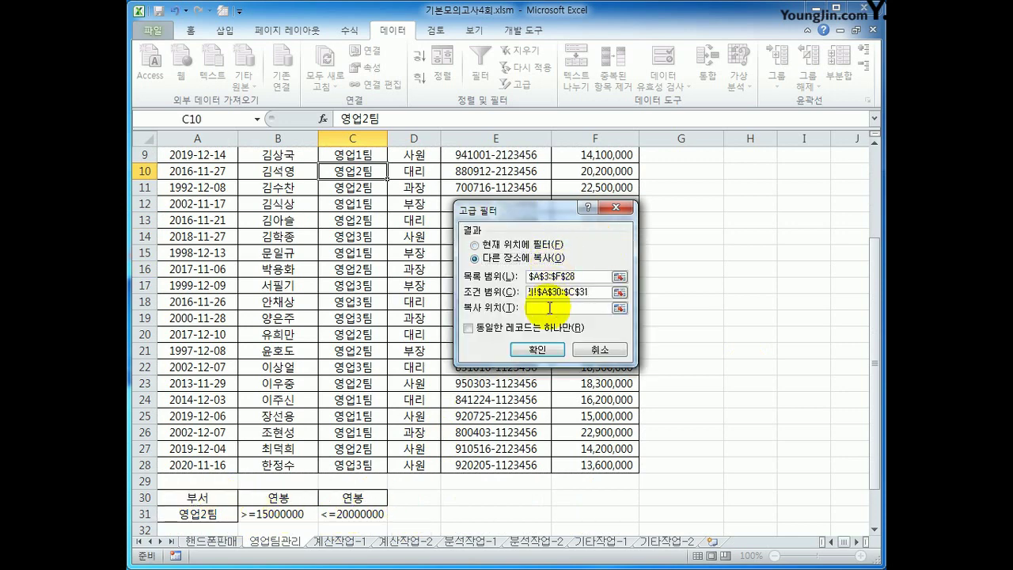
scroll(403, 389, "down", 3)
left_click_drag(212, 414, 418, 423)
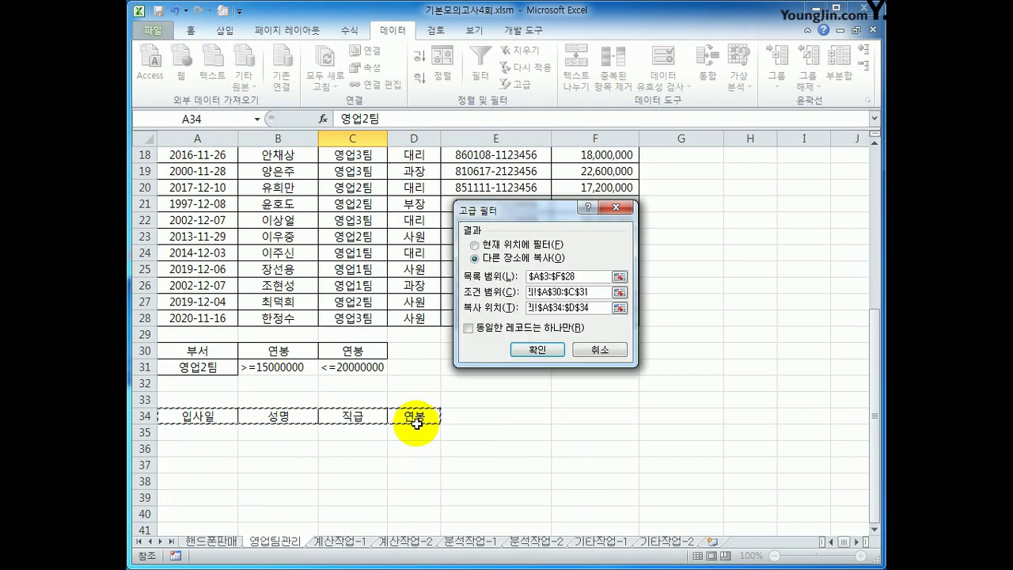
left_click(539, 349)
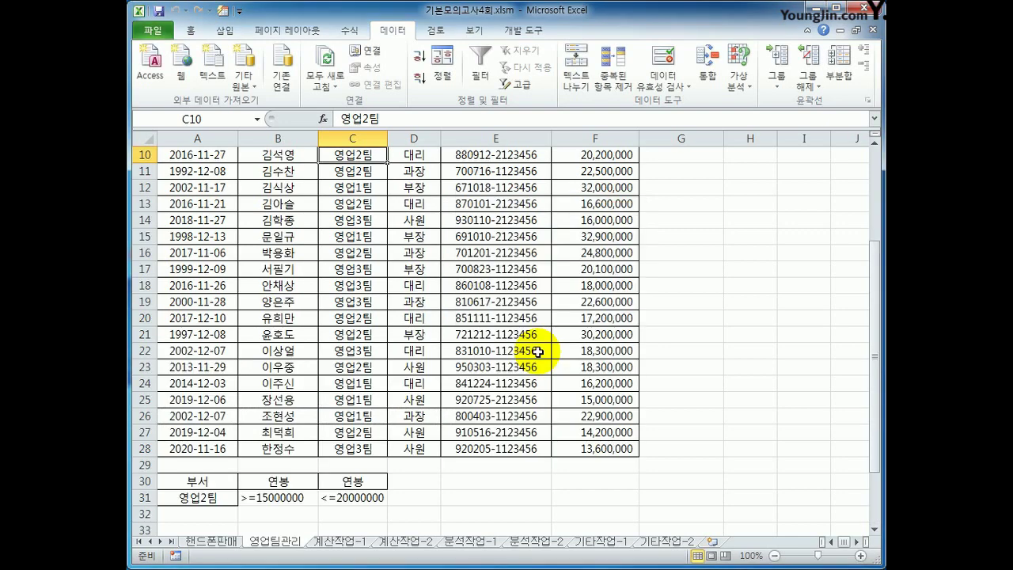
Step: Auto-fit the width of column D so the extracted 연봉 values fit
scroll(522, 360, "down", 3)
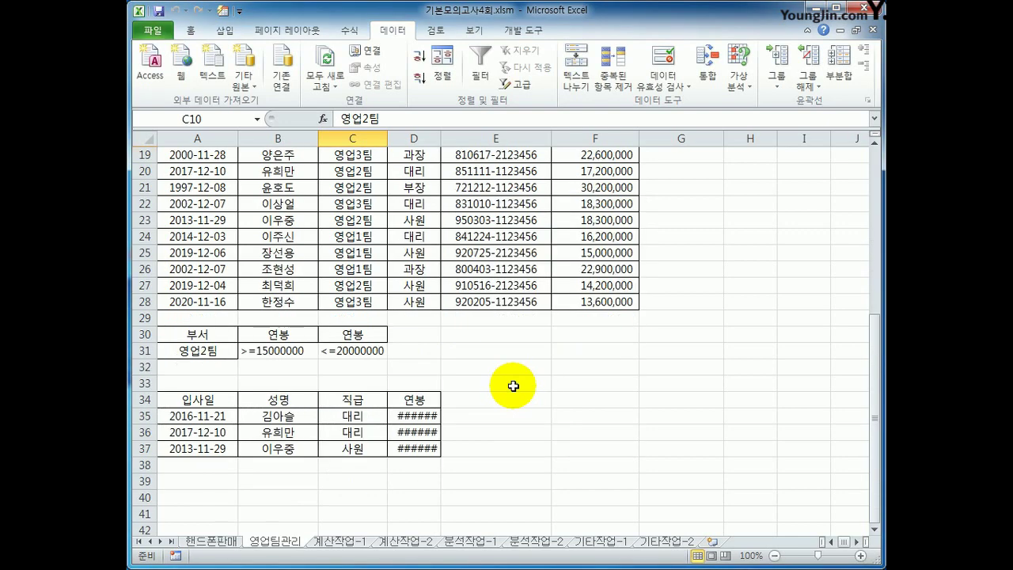
double_click(441, 138)
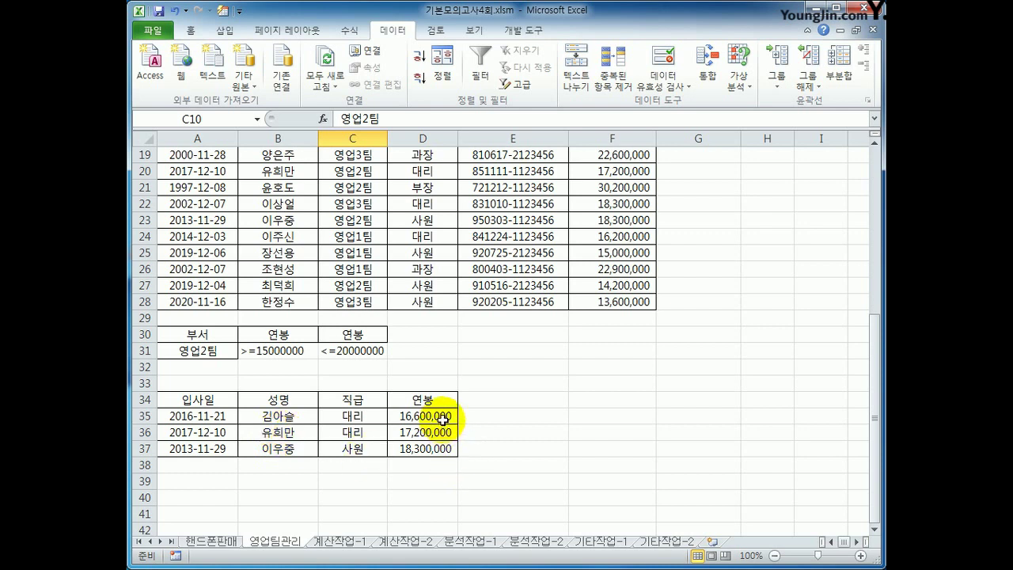
left_click_drag(444, 415, 440, 449)
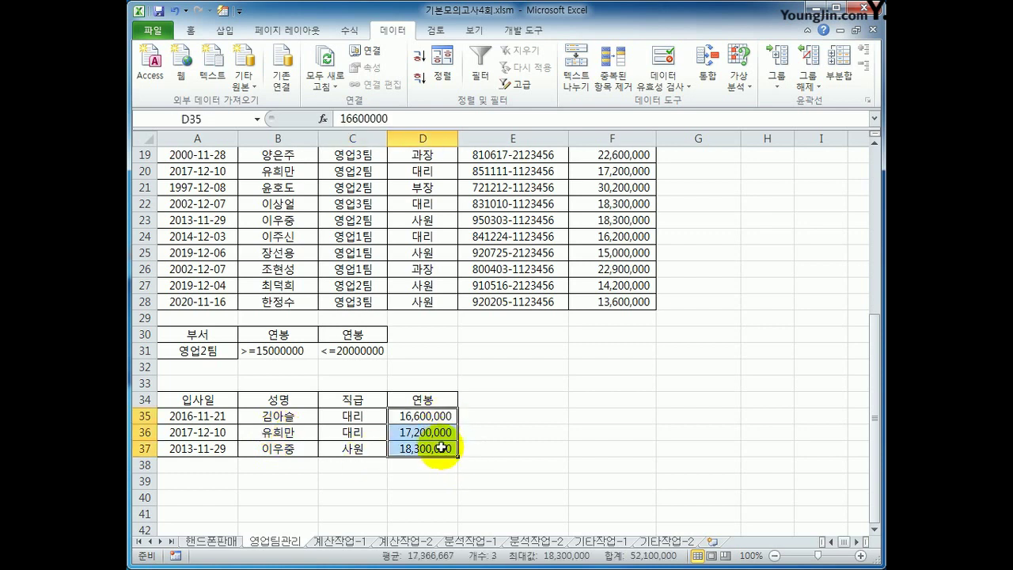
left_click(444, 417)
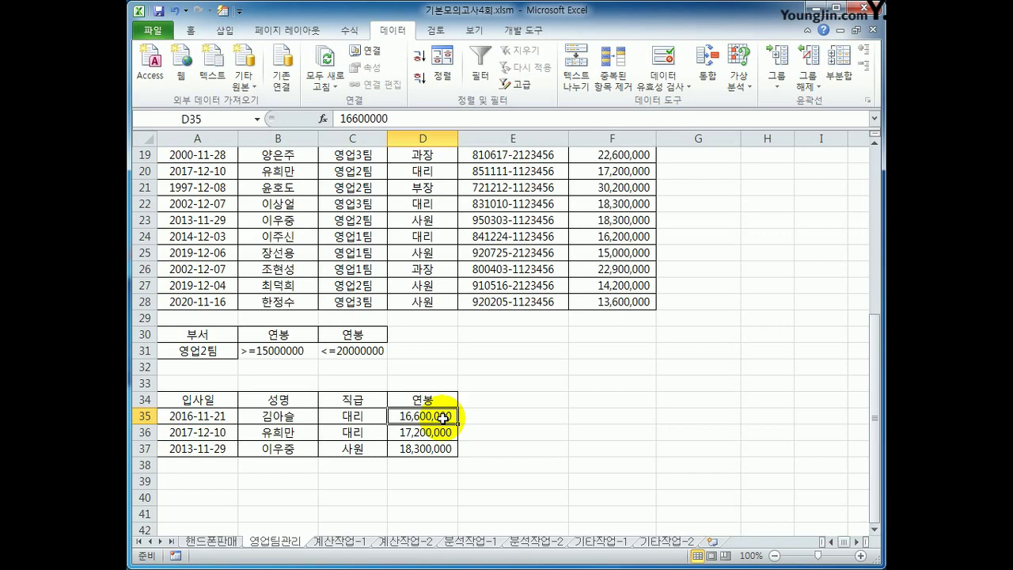
Step: Create a new conditional formatting rule for A4:F28 that uses a formula to determine the cells to format
scroll(443, 415, "up", 6)
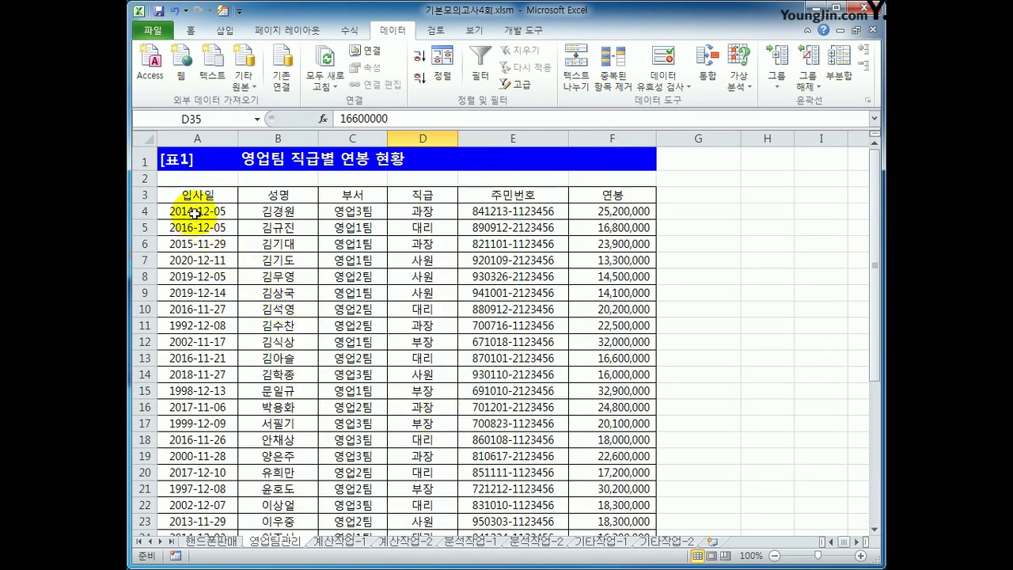
left_click_drag(181, 194, 566, 195)
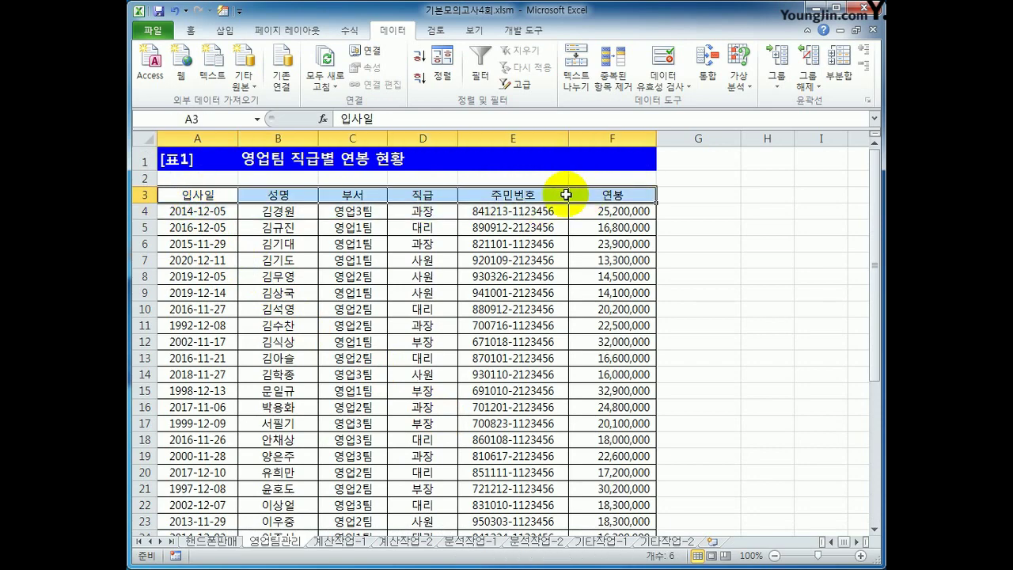
left_click(225, 210)
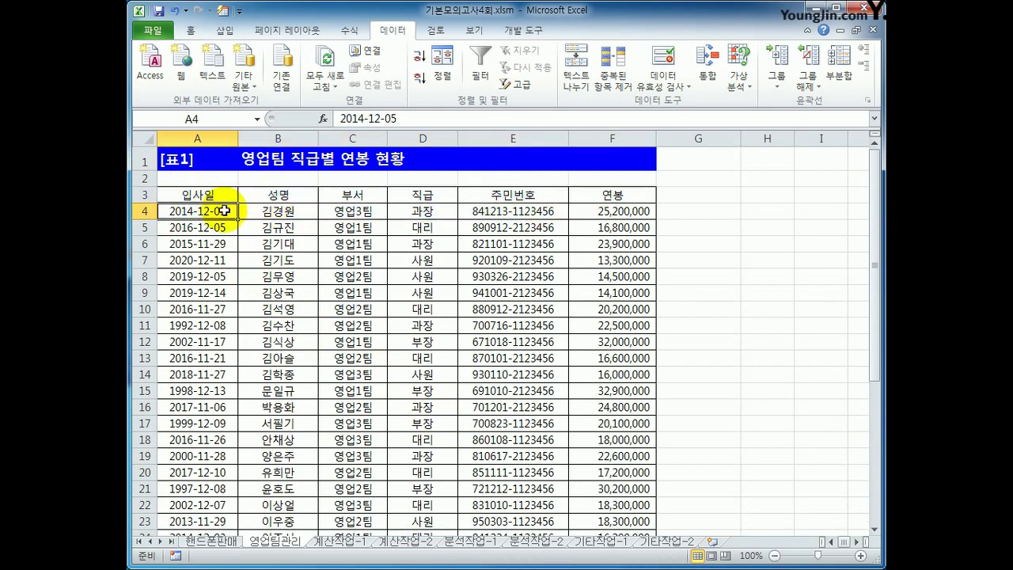
left_click_drag(224, 210, 600, 497)
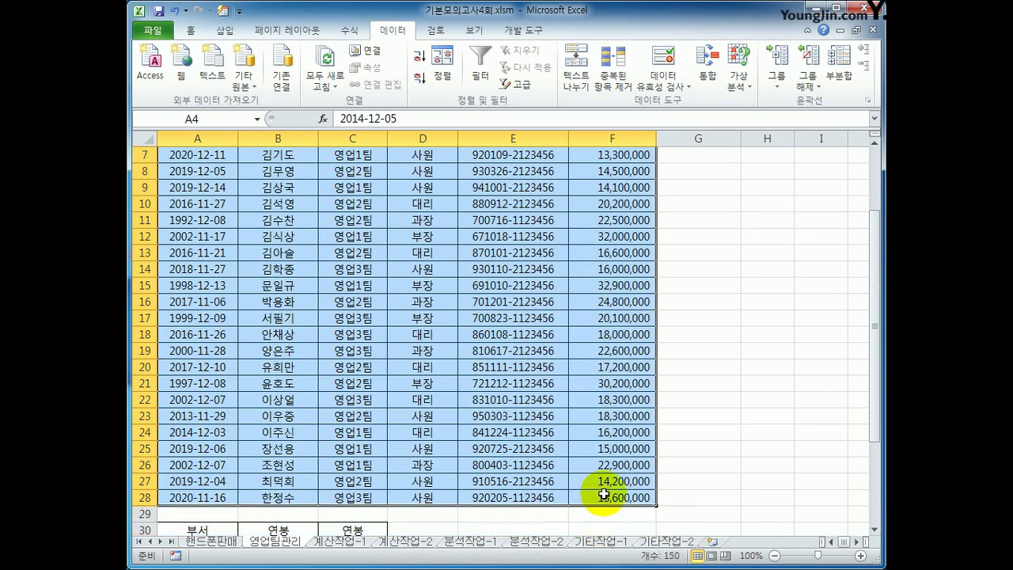
left_click(192, 30)
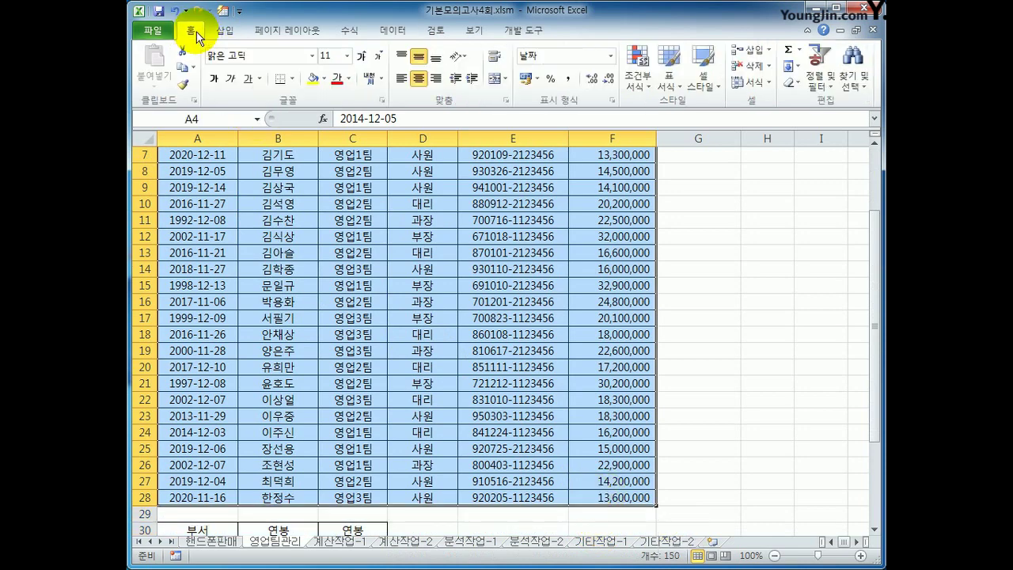
left_click(642, 85)
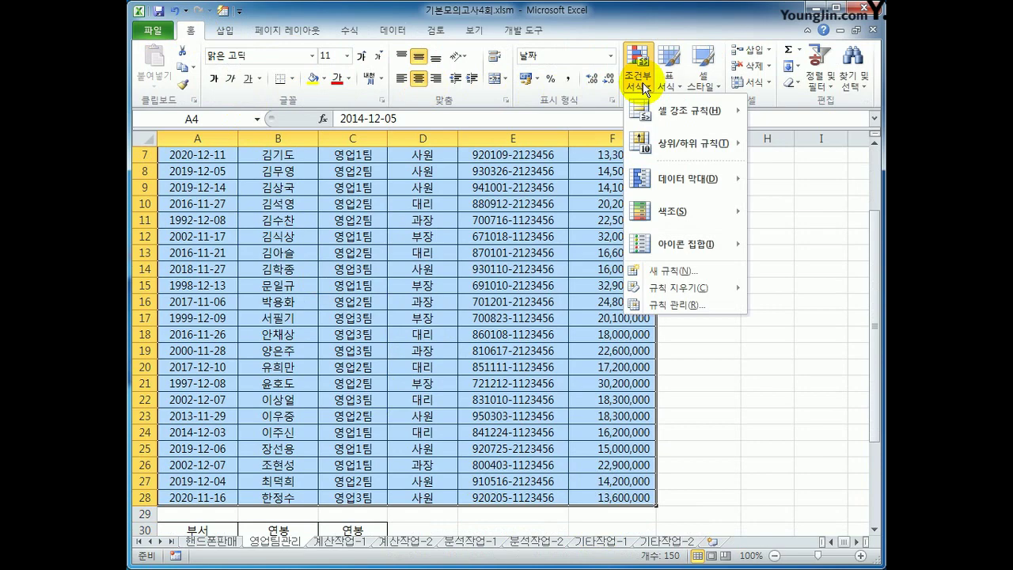
left_click(683, 274)
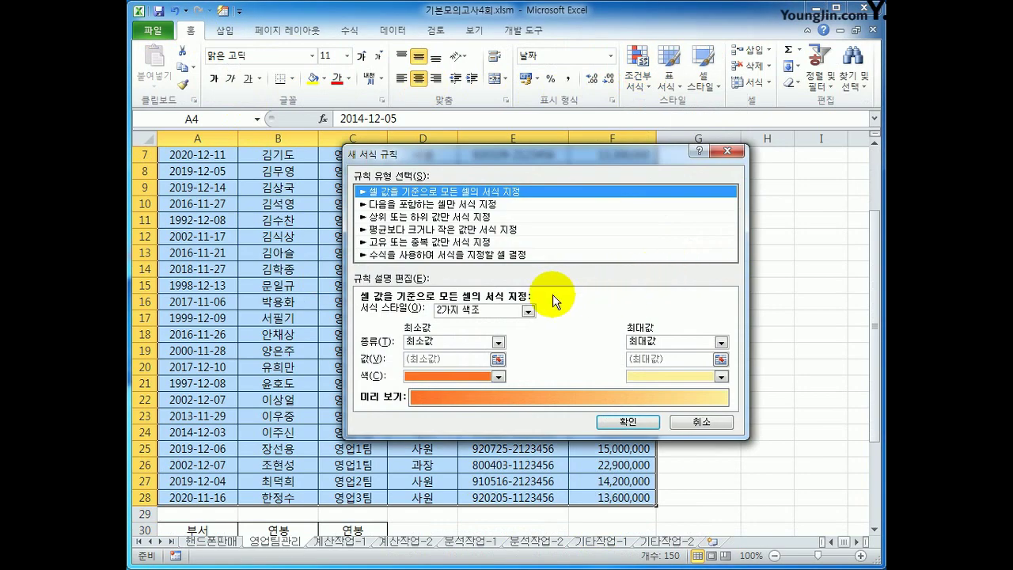
left_click(461, 256)
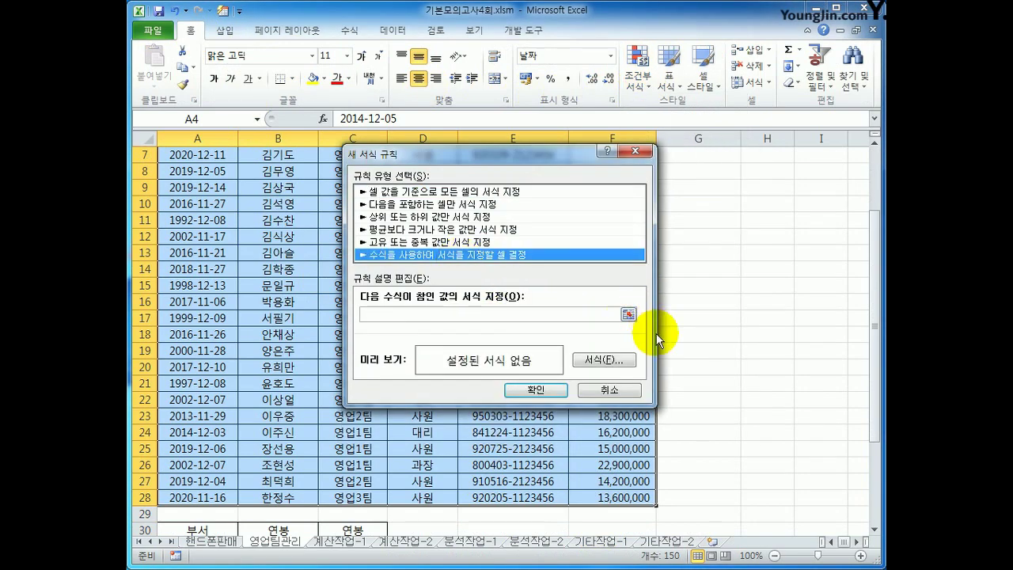
Step: Begin the rule formula with =and( and a column-absolute reference to the first 부서 cell, $C4
left_click(521, 312)
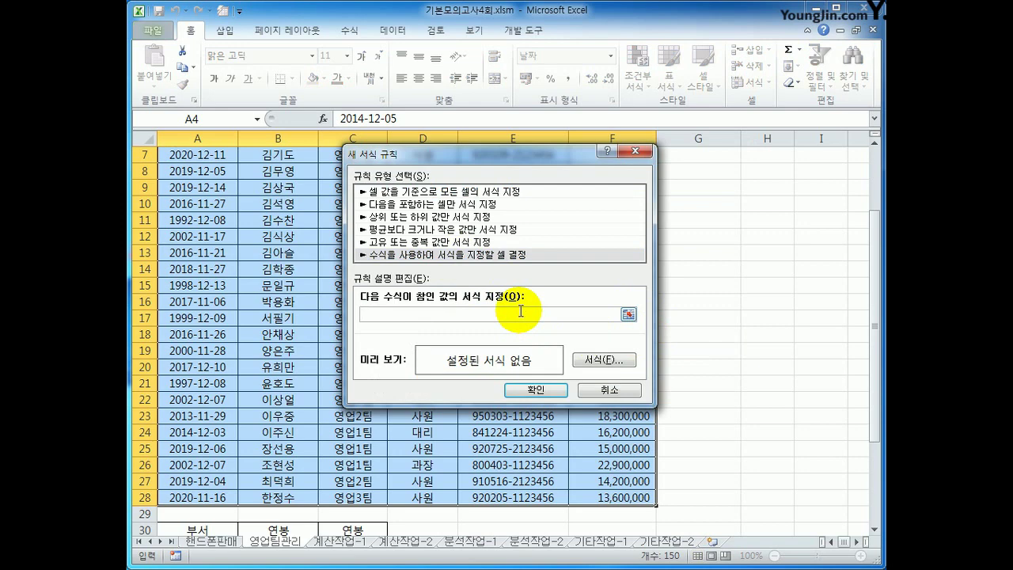
type("=ㅁ")
key("BackSpace")
key("Hangul")
type("and(")
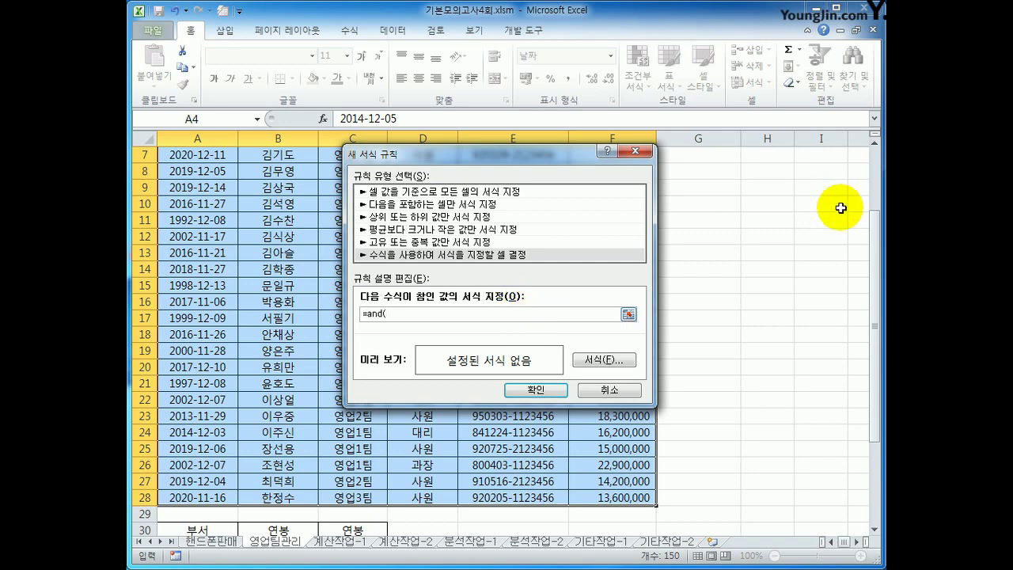
left_click_drag(879, 259, 880, 184)
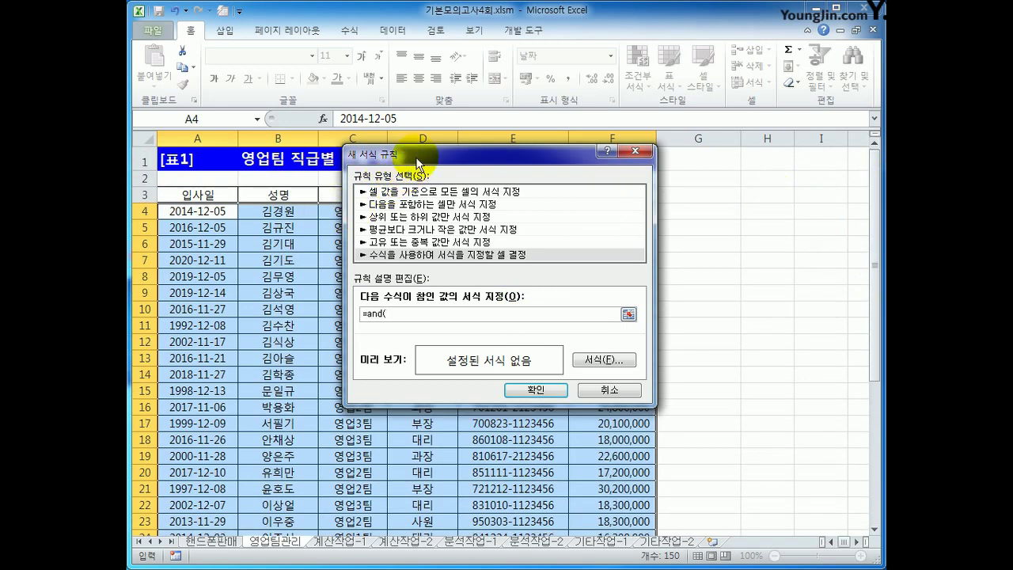
left_click_drag(380, 154, 507, 170)
left_click(360, 212)
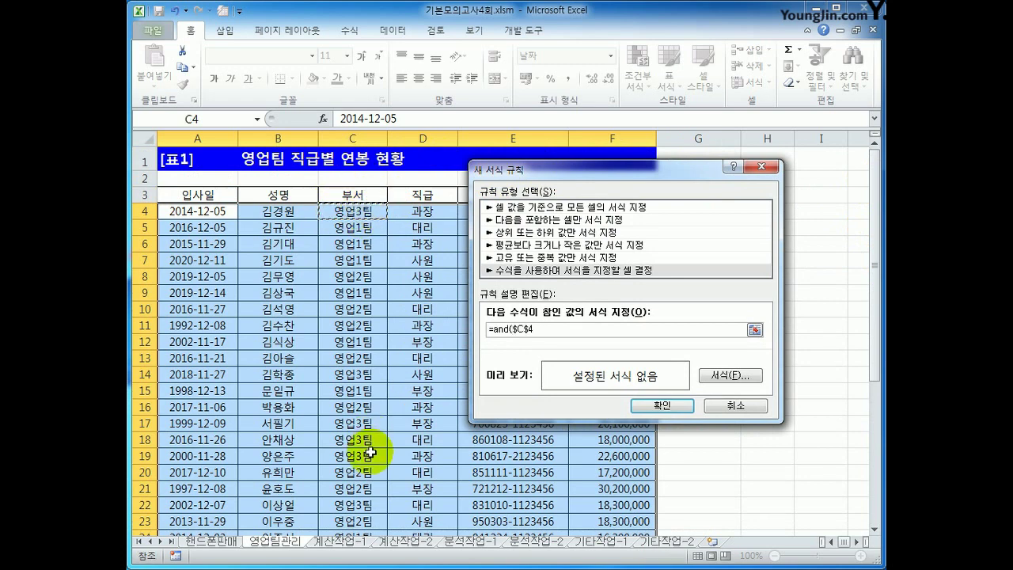
left_click(525, 330)
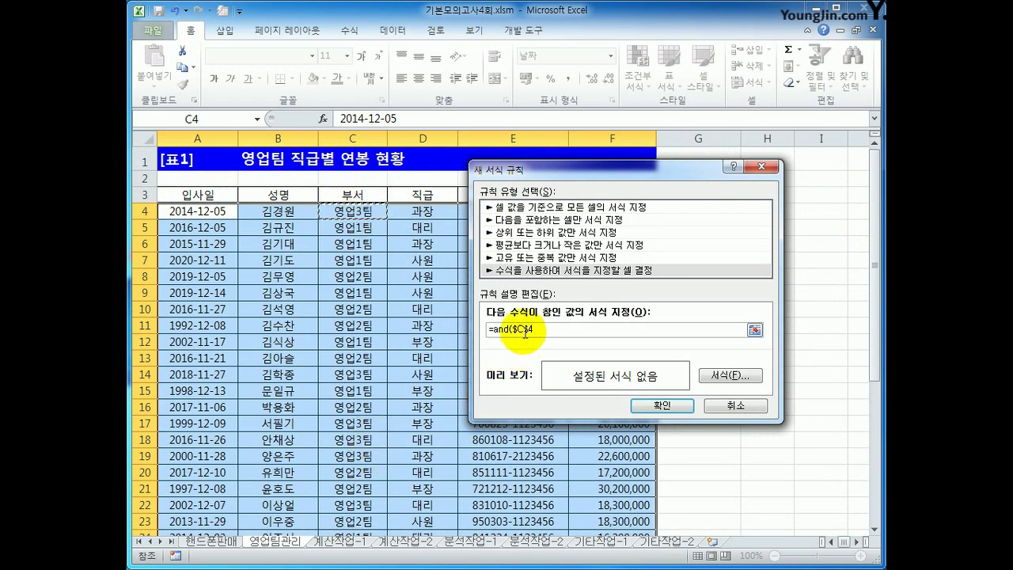
key("BackSpace")
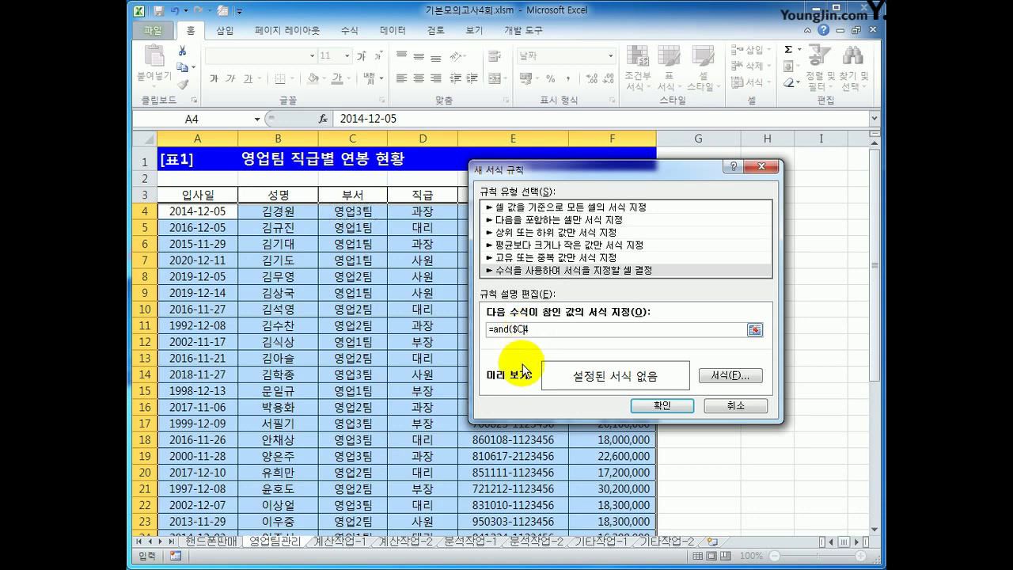
Step: Complete the first condition of the rule formula as $C4="영업3팀" and begin the second argument
left_click(555, 329)
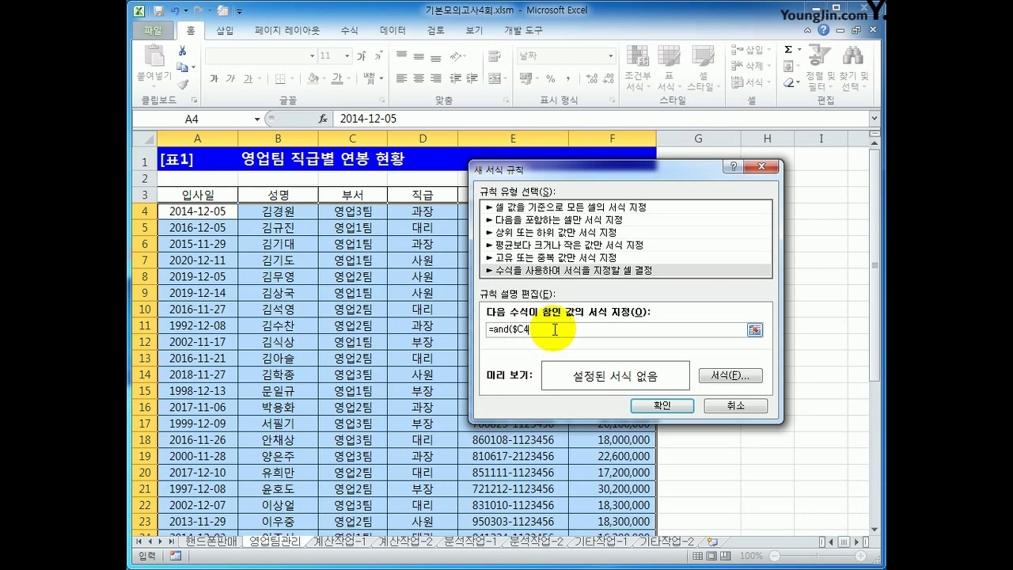
type("=\"영업3팀\",")
left_click(556, 331)
type("3팀\",2")
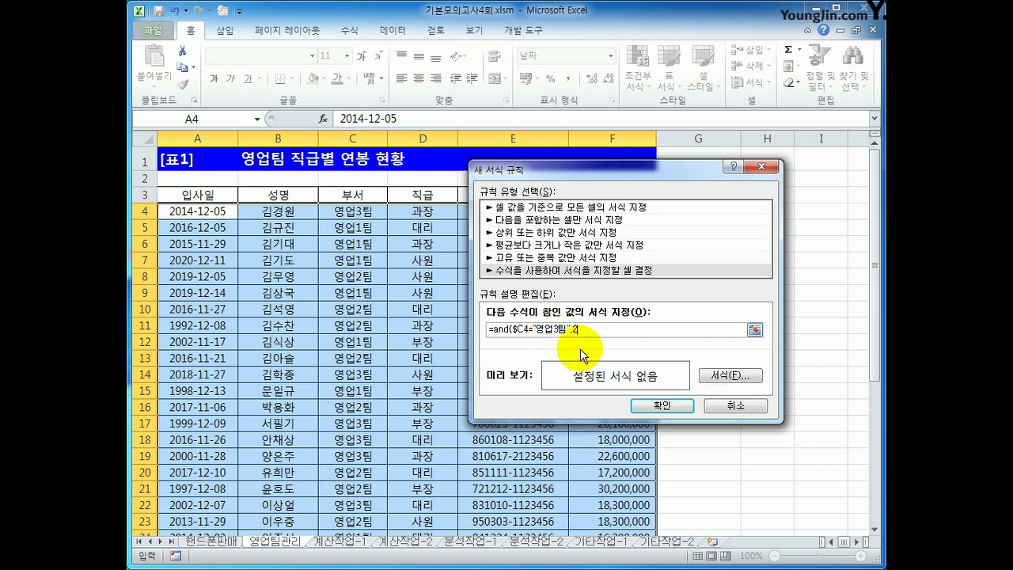
Step: Add the second condition 2020-year($A4)>=15 to the rule formula and close the AND function
type("020-")
type("year(")
left_click(228, 211)
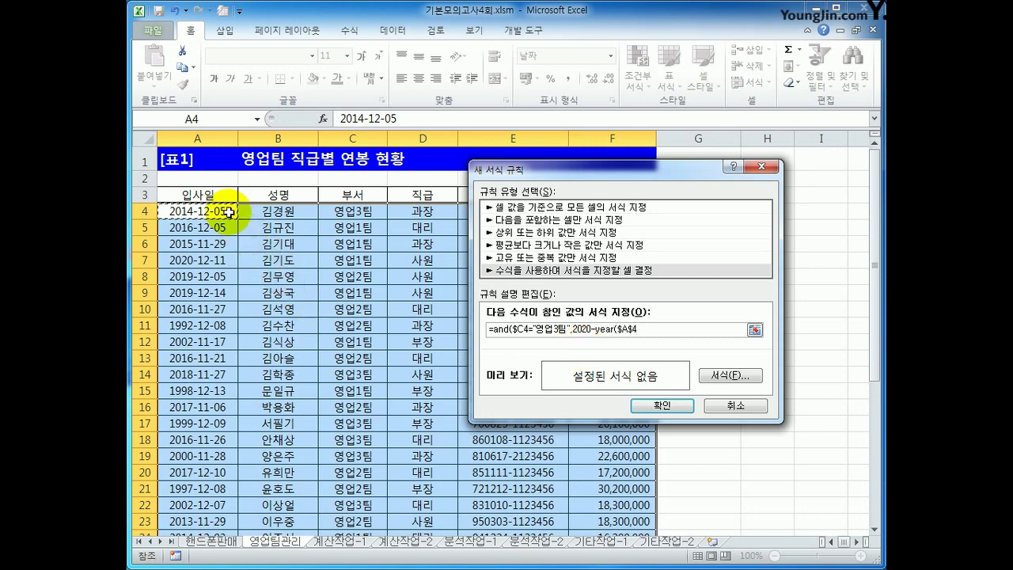
left_click(630, 331)
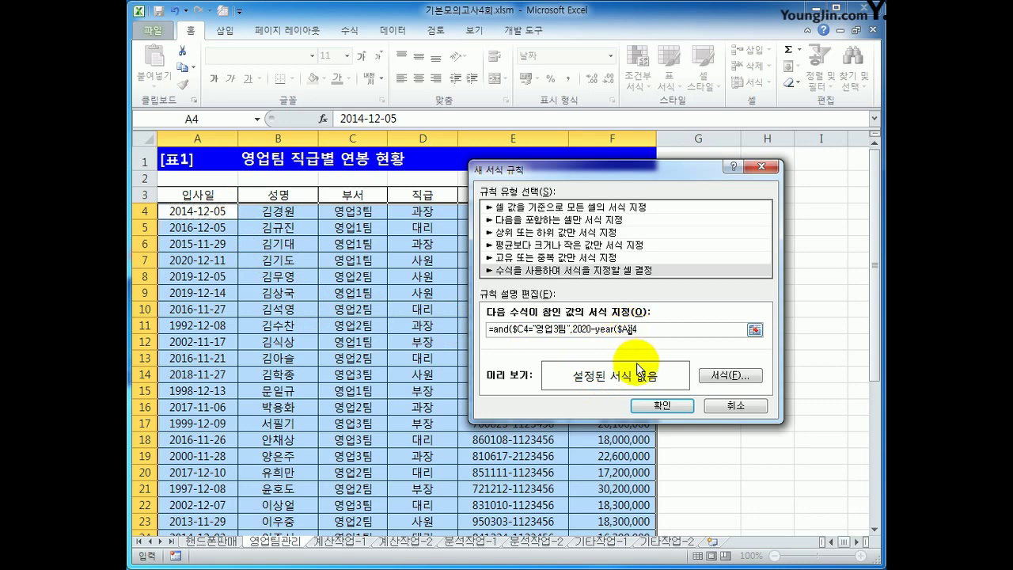
key("BackSpace")
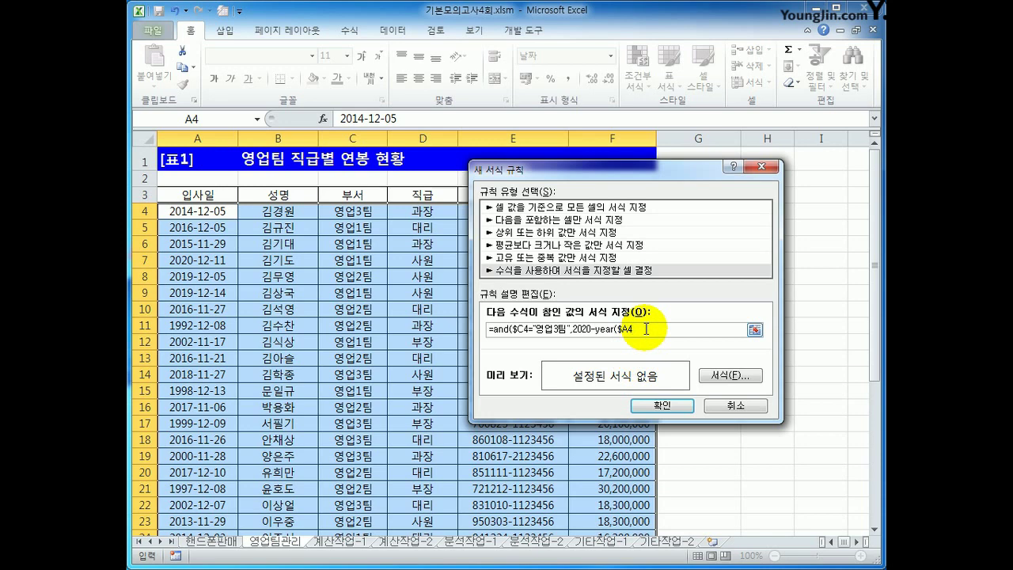
type(")")
type(">=")
type("대")
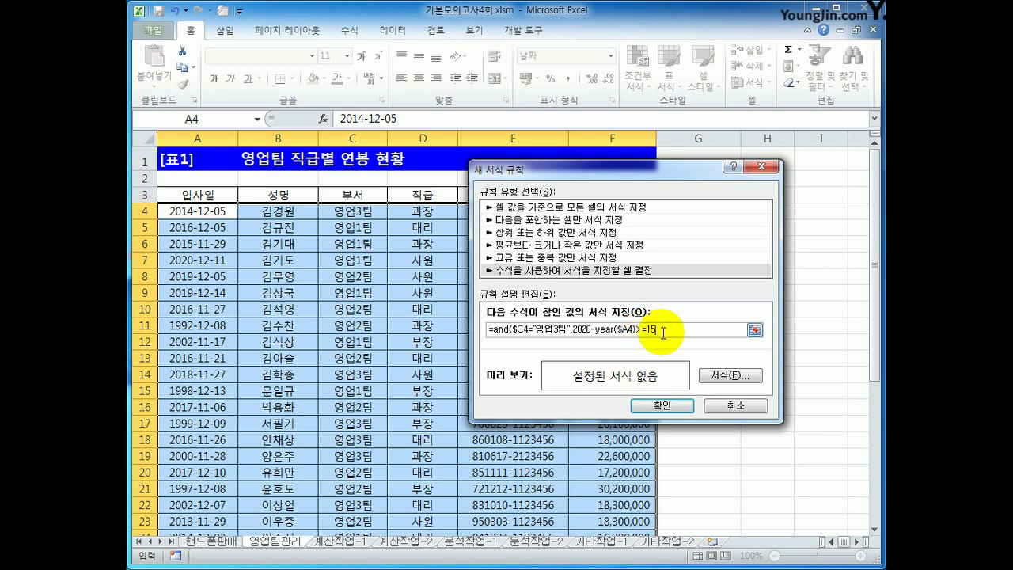
type(")")
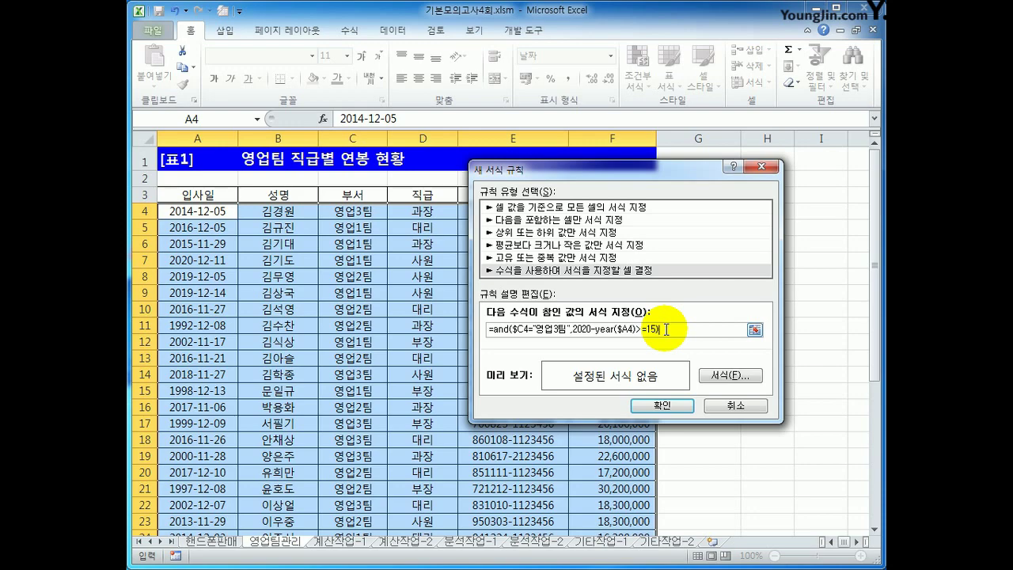
Step: Set the rule's format to 굵은 기울임꼴 with the standard red font colour and apply the conditional formatting rule
left_click(718, 375)
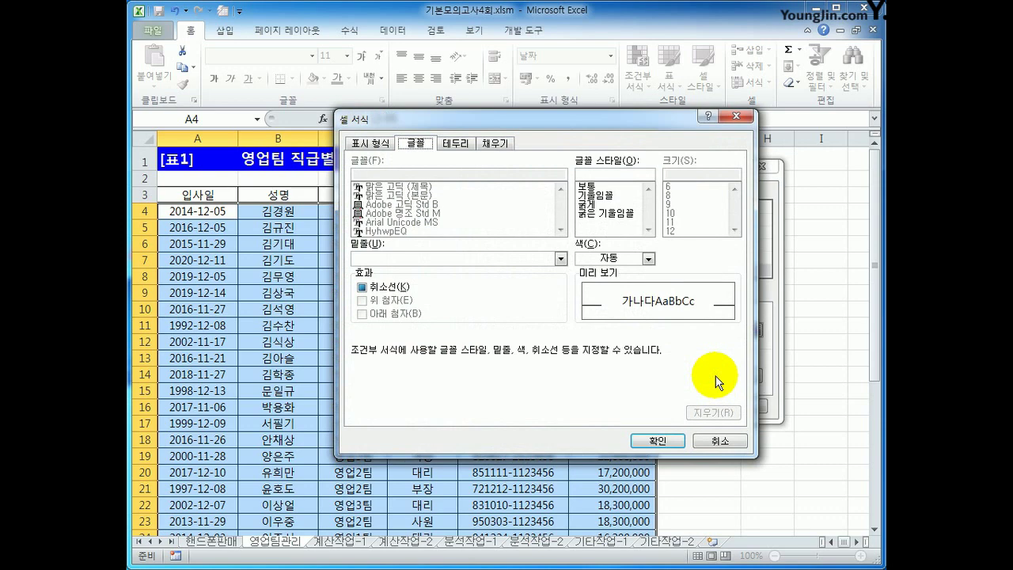
left_click(612, 214)
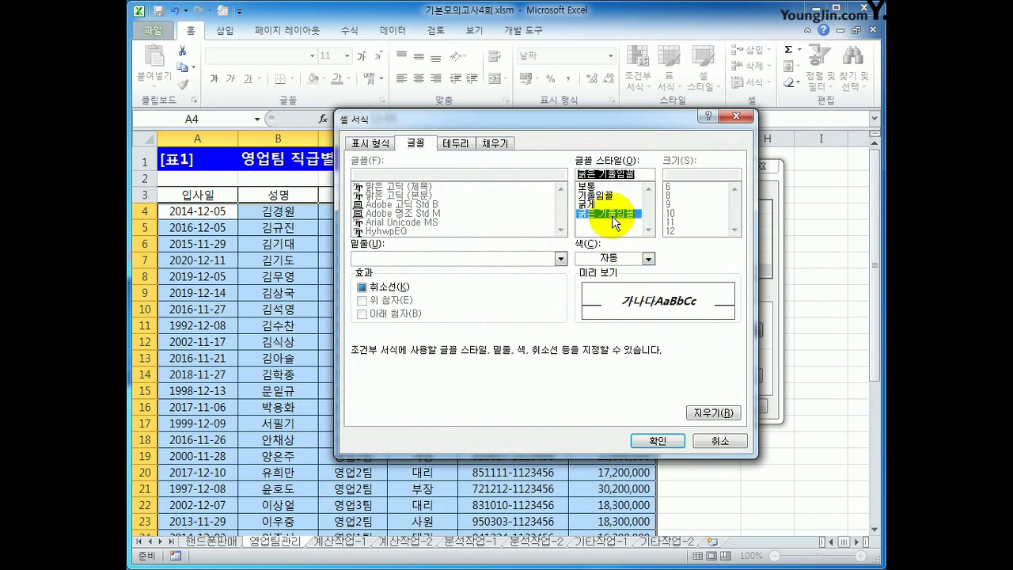
left_click(648, 259)
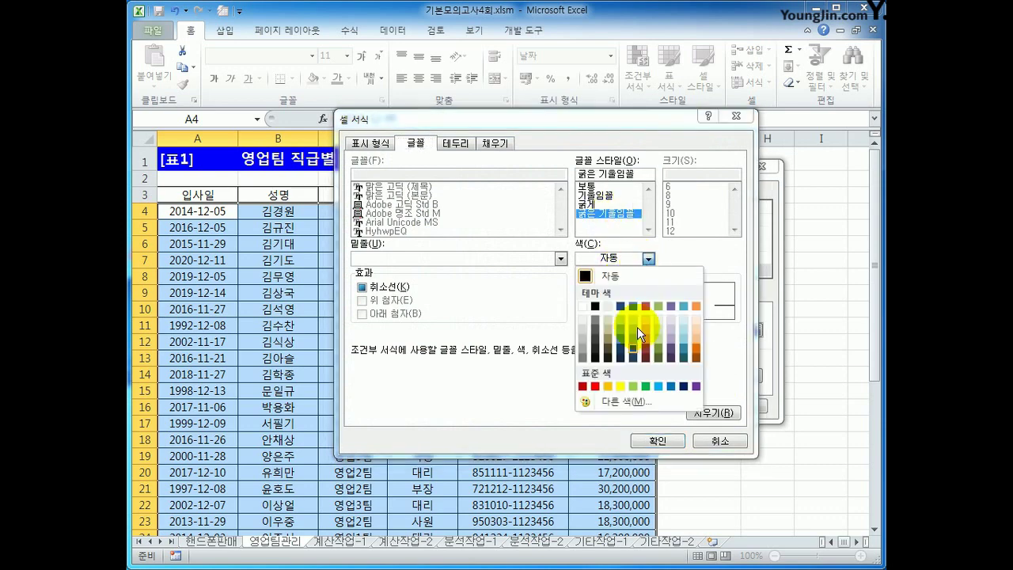
left_click(595, 387)
left_click(595, 387)
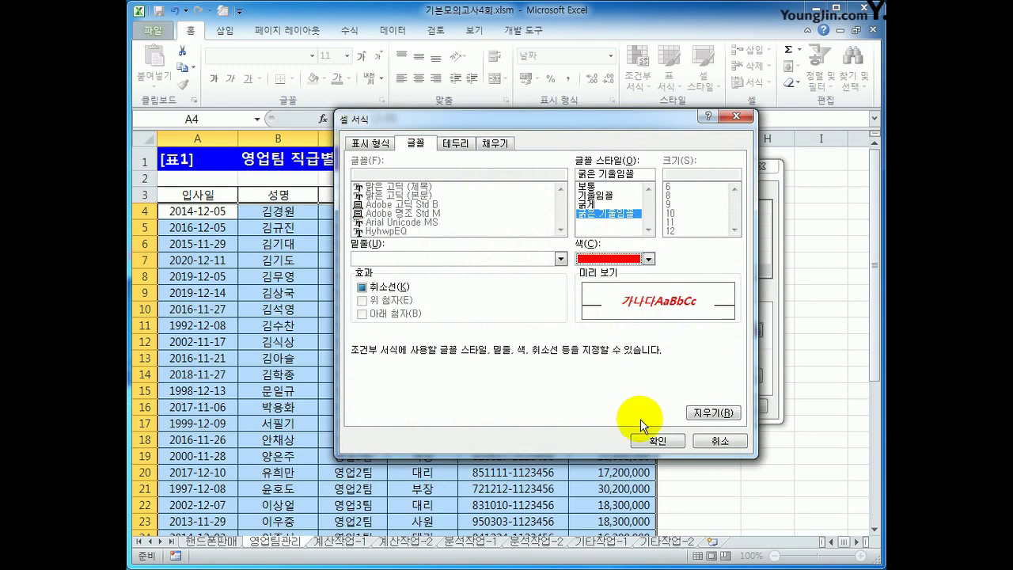
left_click(656, 440)
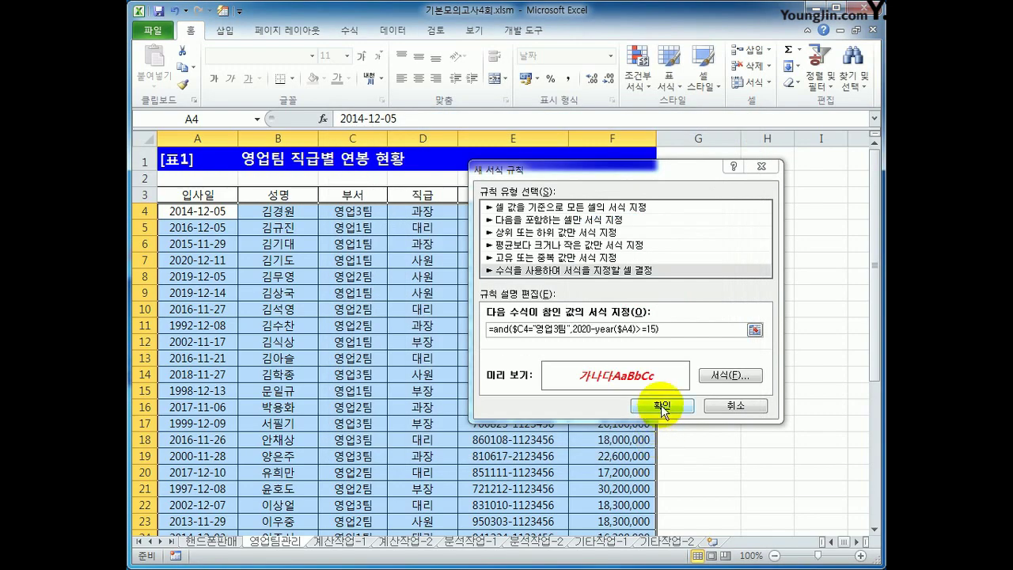
left_click(663, 406)
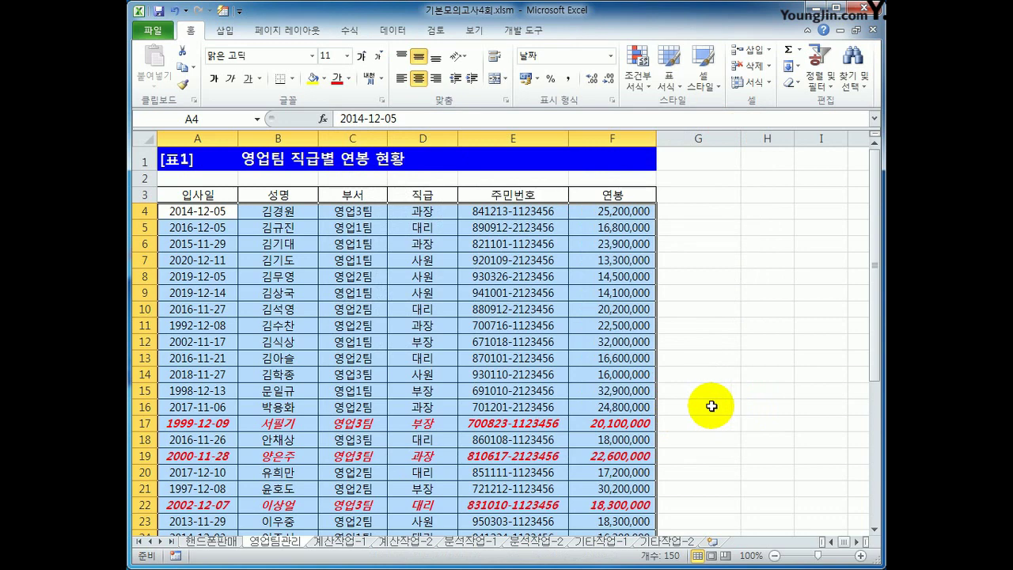
Step: Set A1:F28 as the print area of the sheet
left_click_drag(192, 161, 576, 419)
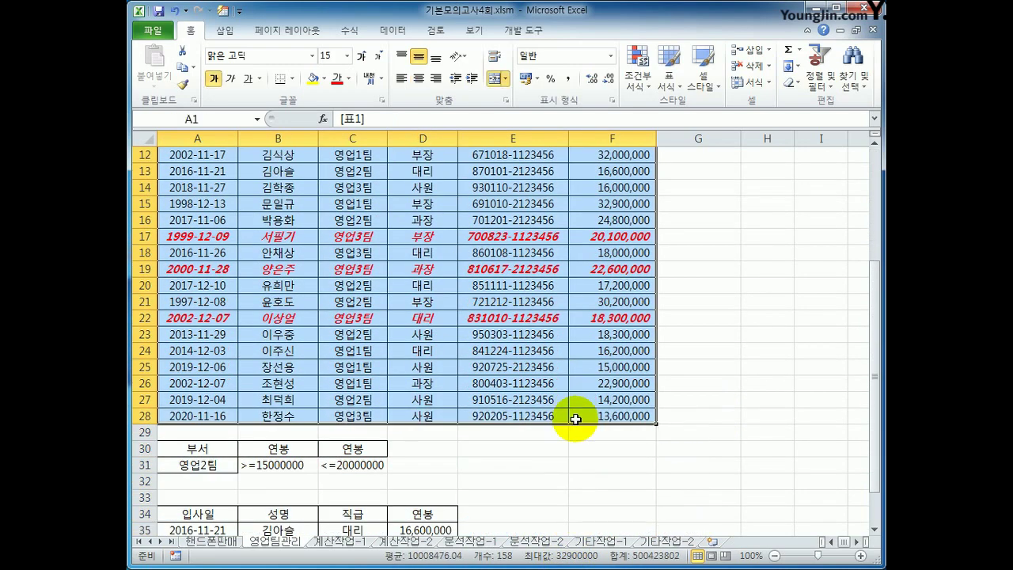
left_click(278, 36)
left_click(326, 79)
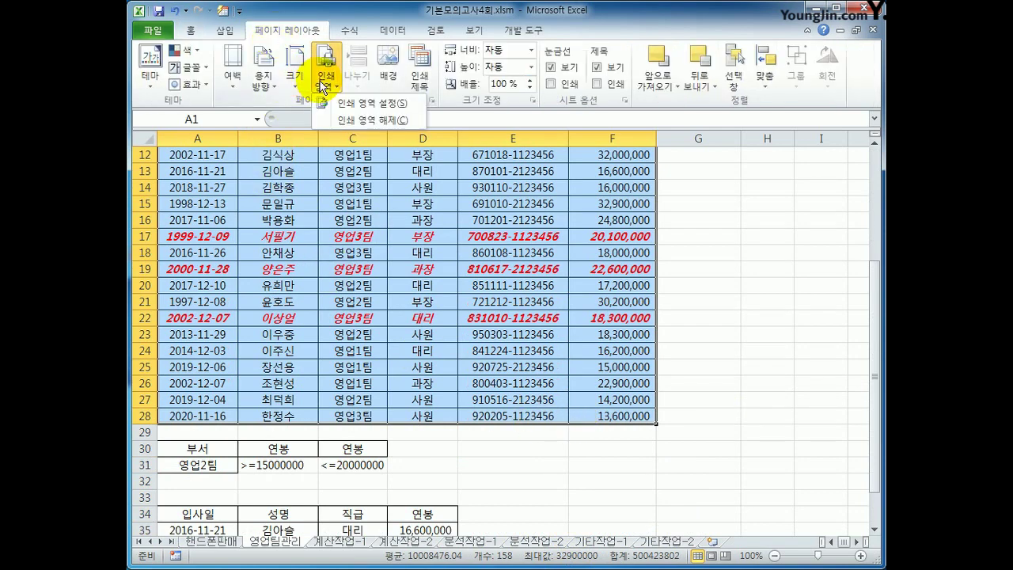
left_click(342, 109)
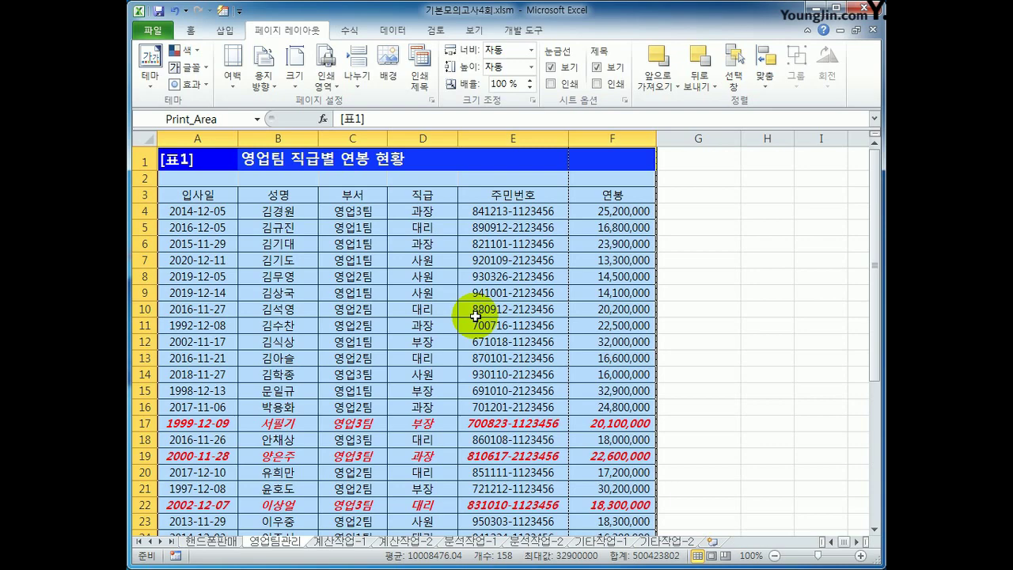
Step: In the page setup, set the left and right margins to 1 and centre the page both horizontally and vertically
left_click(432, 100)
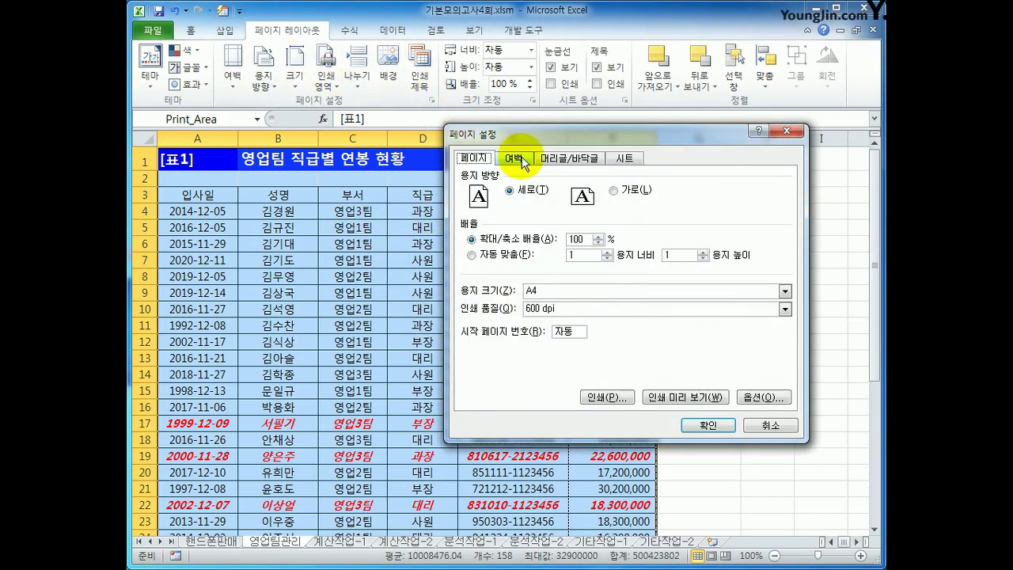
left_click(516, 157)
double_click(542, 254)
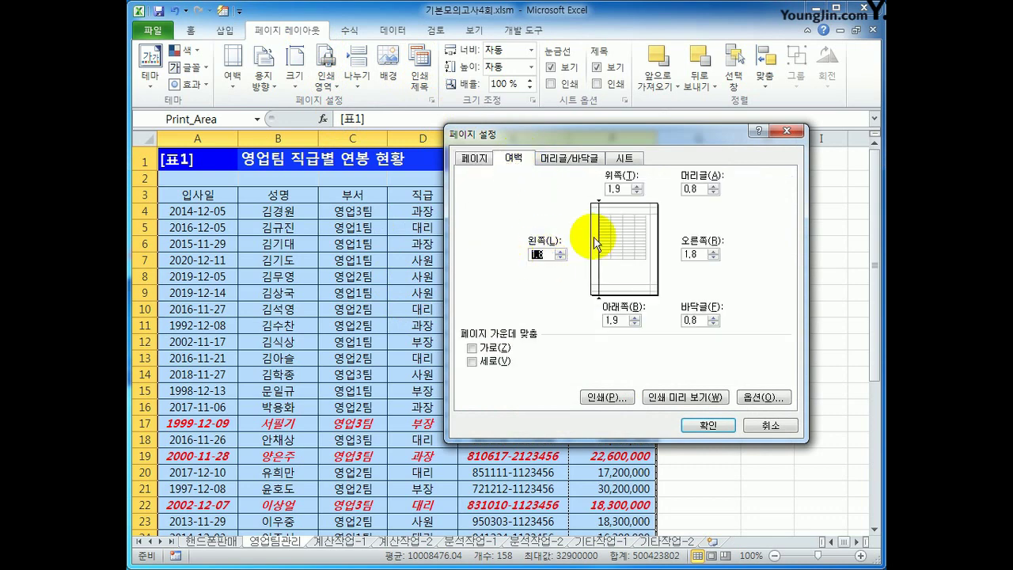
type("1")
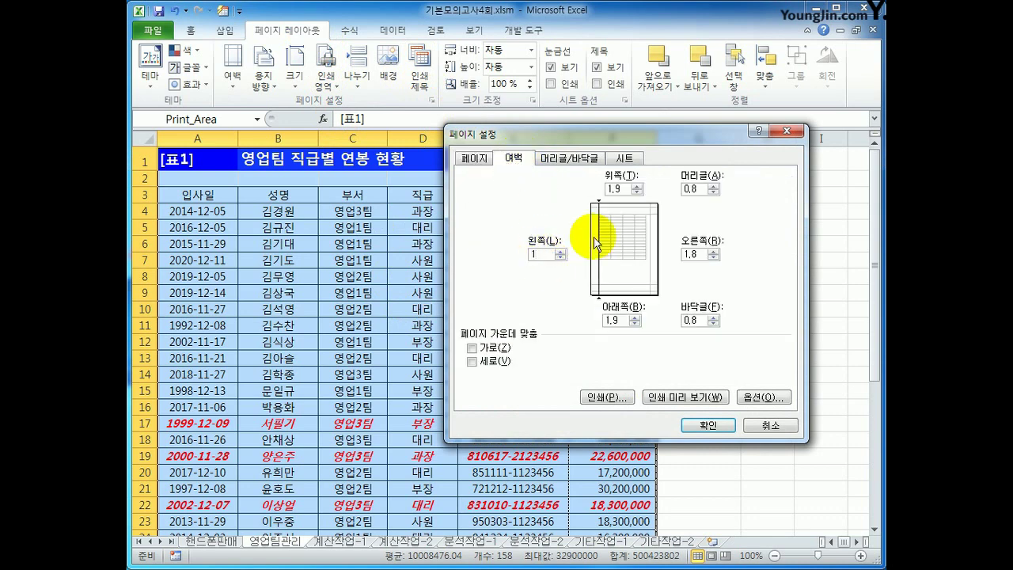
double_click(692, 254)
type("1")
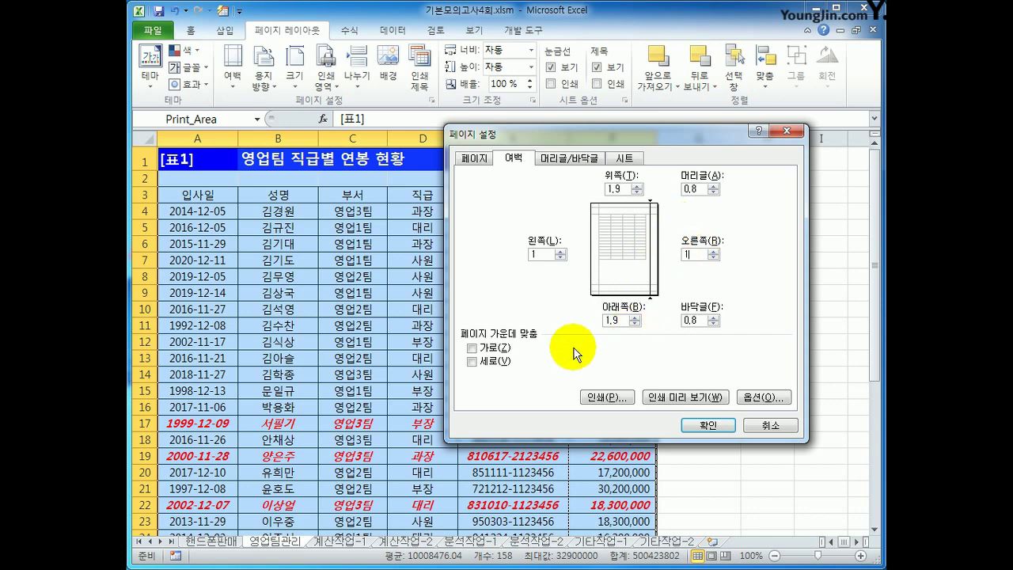
left_click(486, 348)
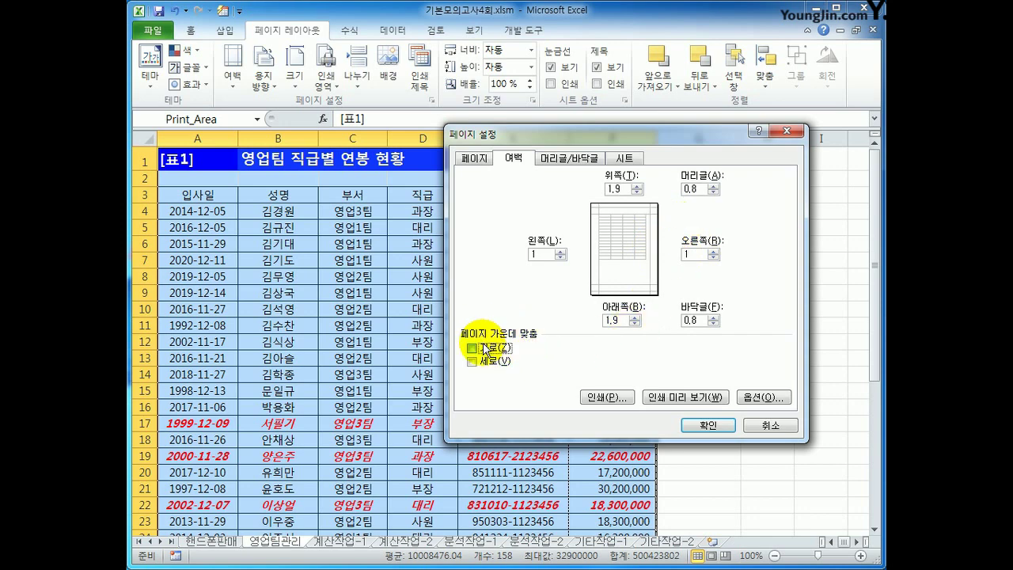
left_click(488, 366)
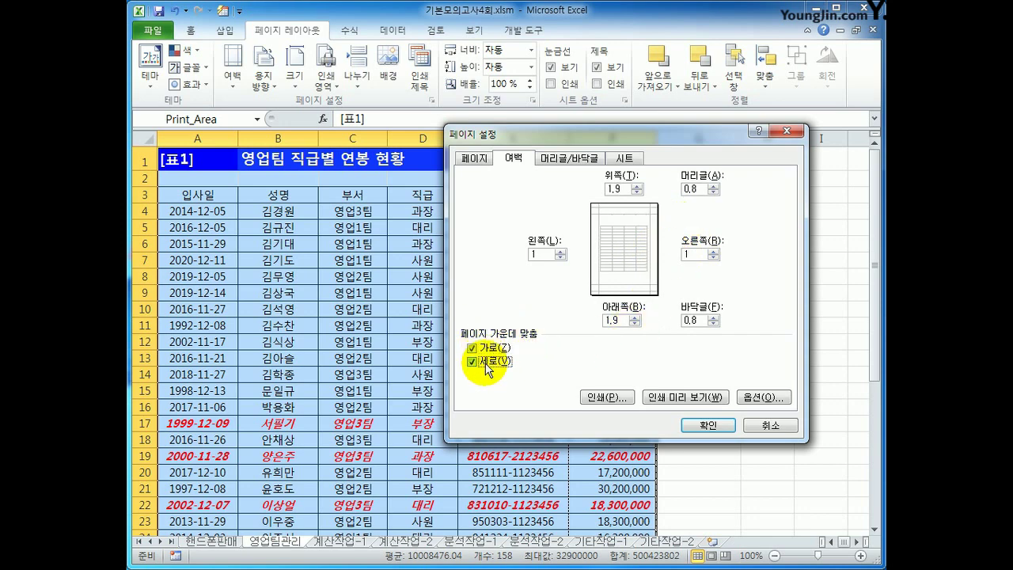
Step: Create a custom footer whose left section reads "인쇄 시간 : &[시간]" and apply the page setup
left_click(557, 163)
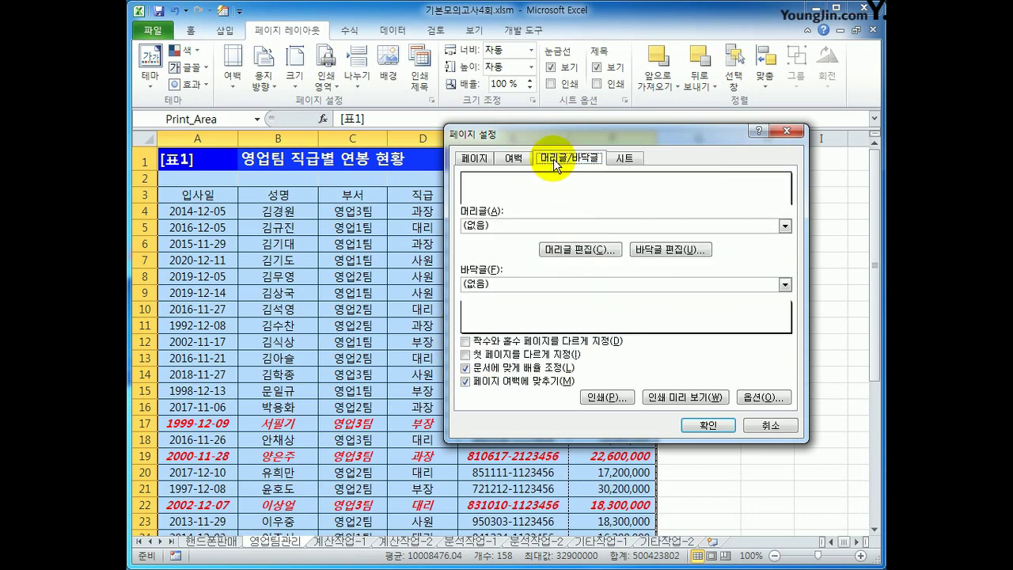
left_click(657, 251)
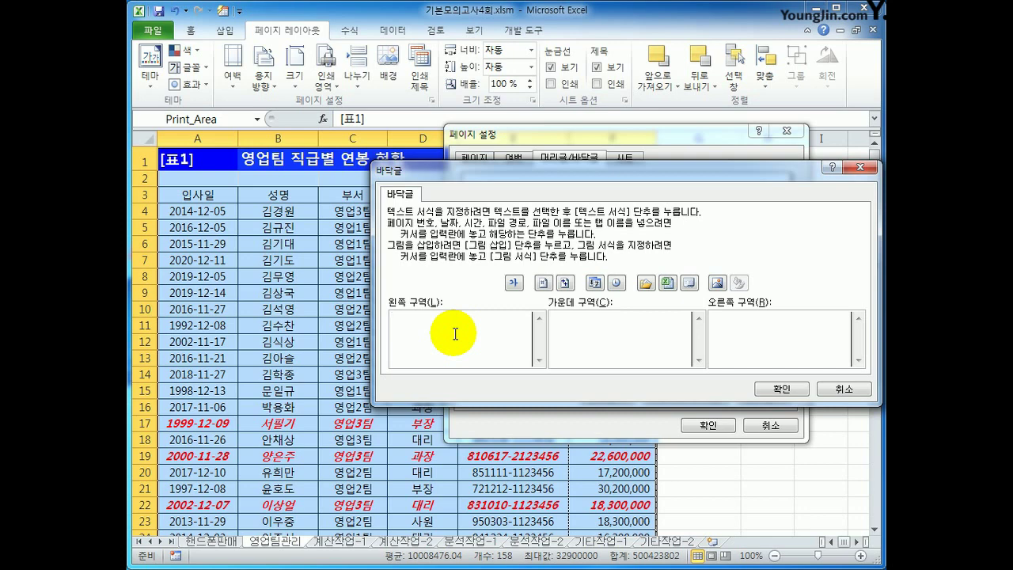
type("이")
key("BackSpace")
key("BackSpace")
type("이ㄴ쇄 시")
type("간 ")
type(":")
left_click(618, 283)
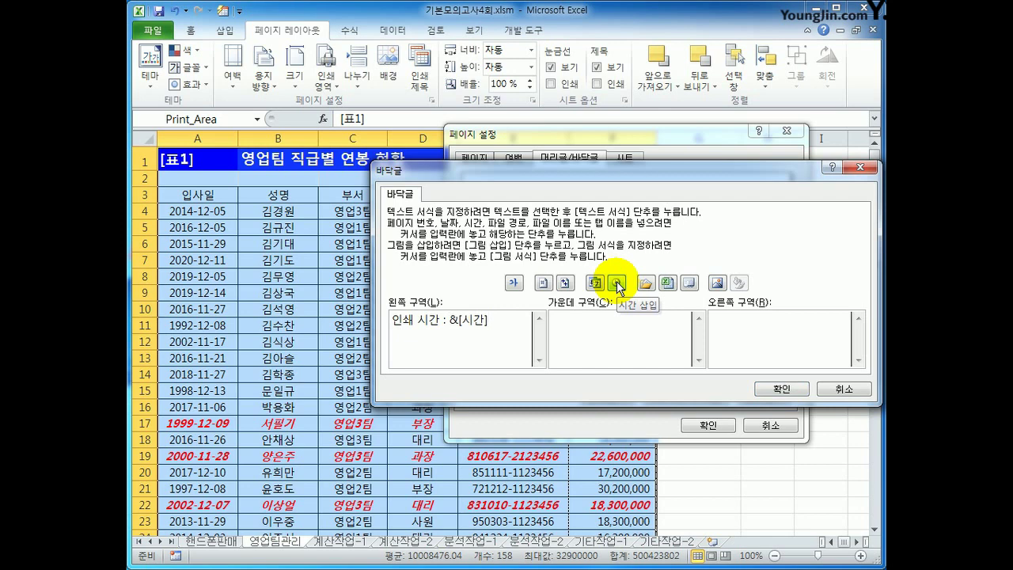
left_click(780, 389)
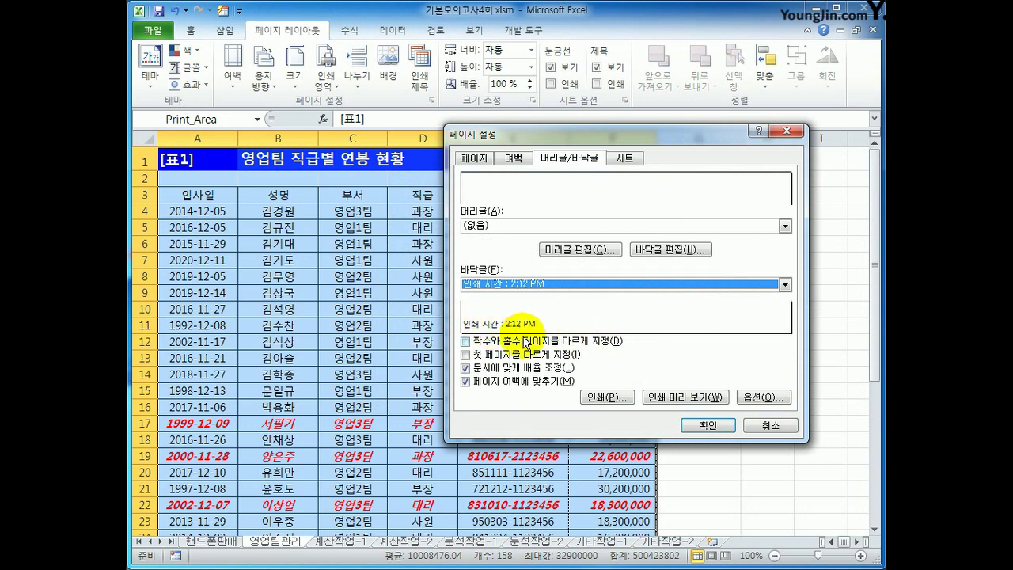
left_click(692, 427)
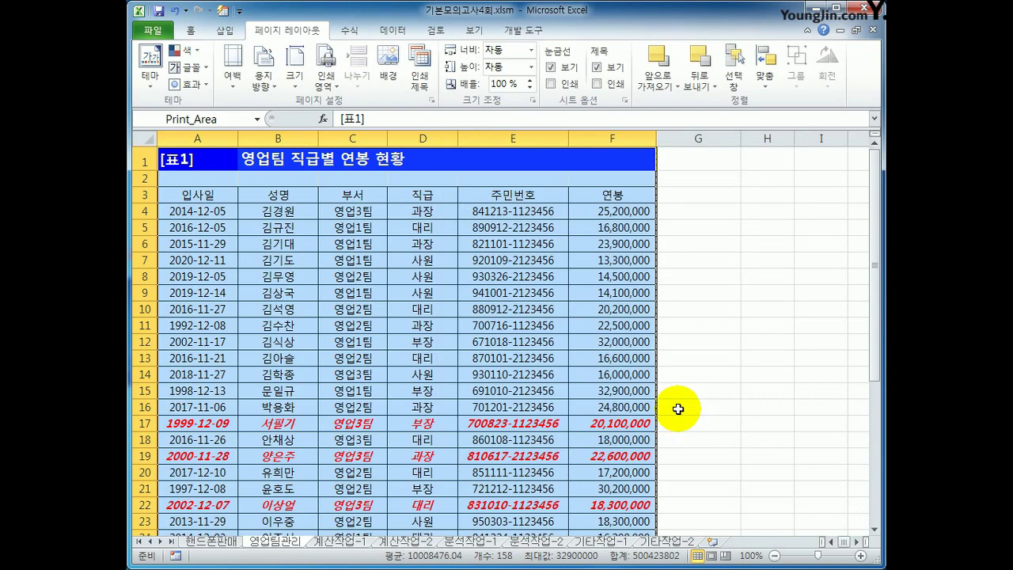
Step: Check the sheet's margins, centring and footer in the print preview, and return to cell A1
left_click(156, 32)
left_click(215, 226)
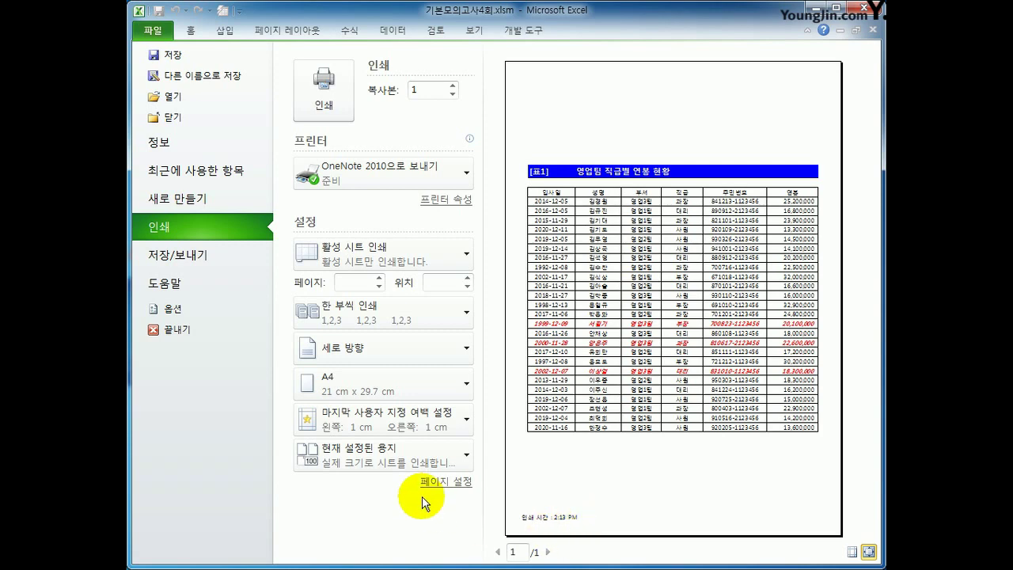
left_click(192, 34)
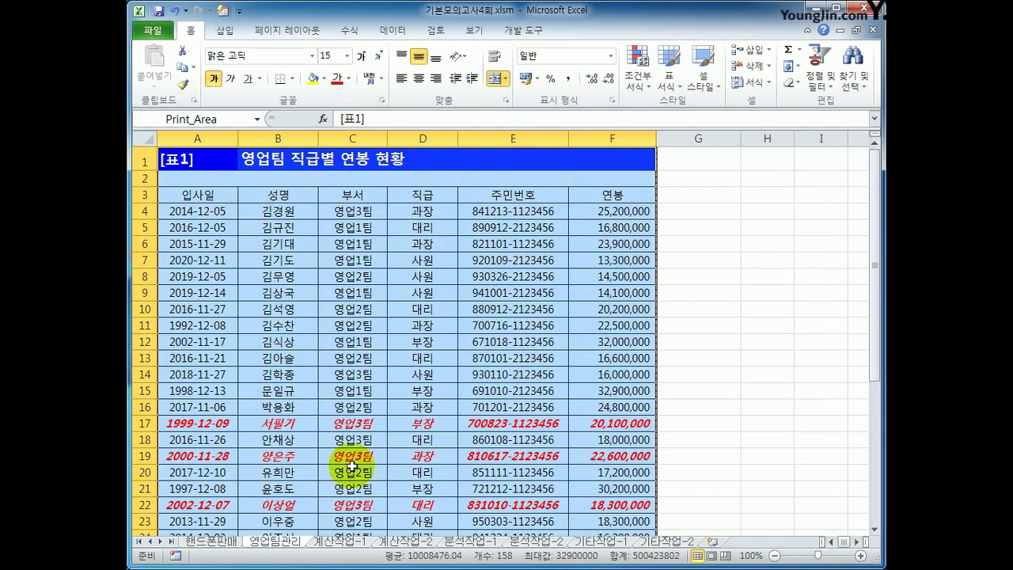
left_click(184, 159)
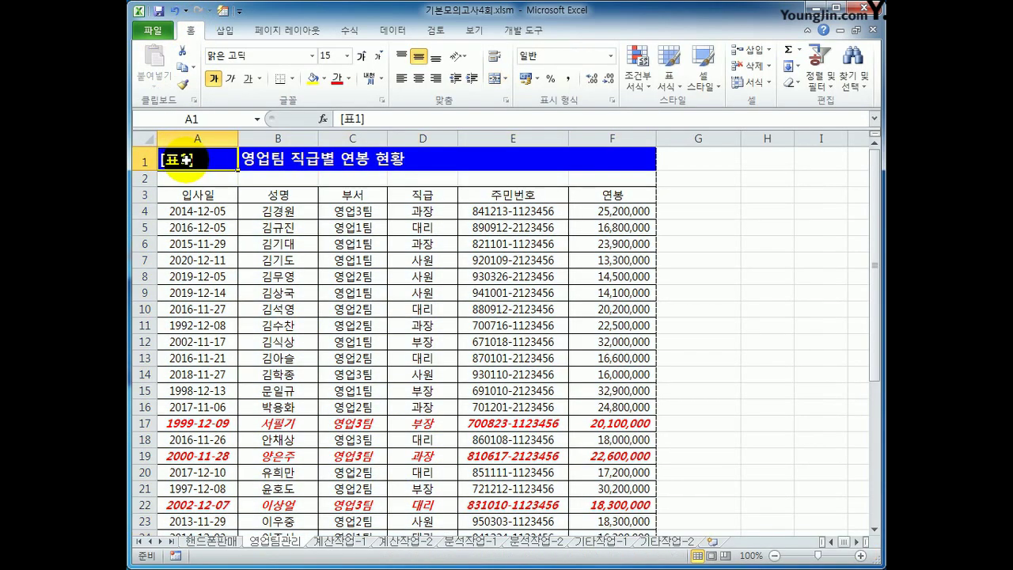
Step: On the 계산작업-1 sheet, begin a formula in B3 with the LARGE function and a nested IF: =LARGE(if(
left_click(329, 541)
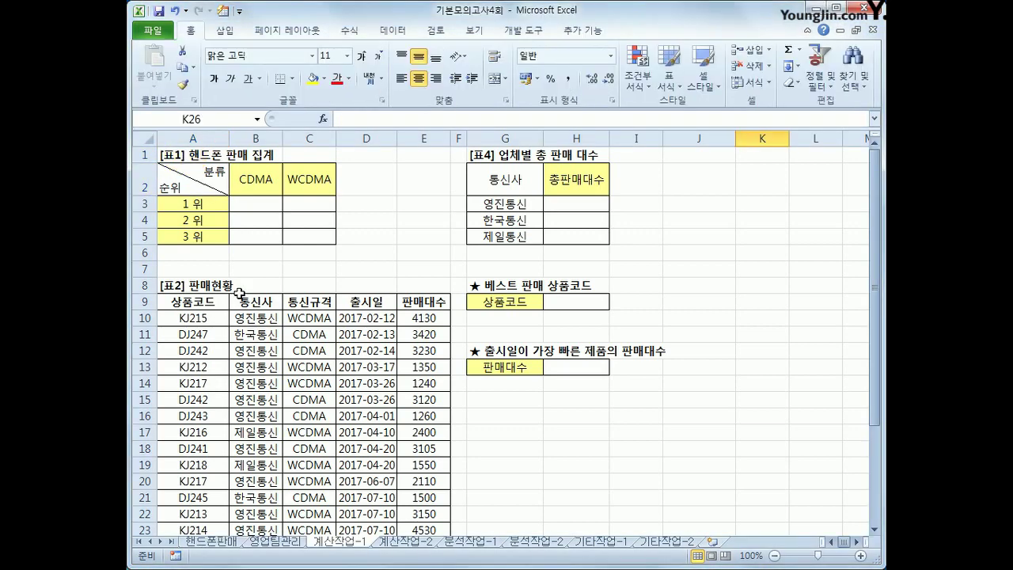
left_click(268, 202)
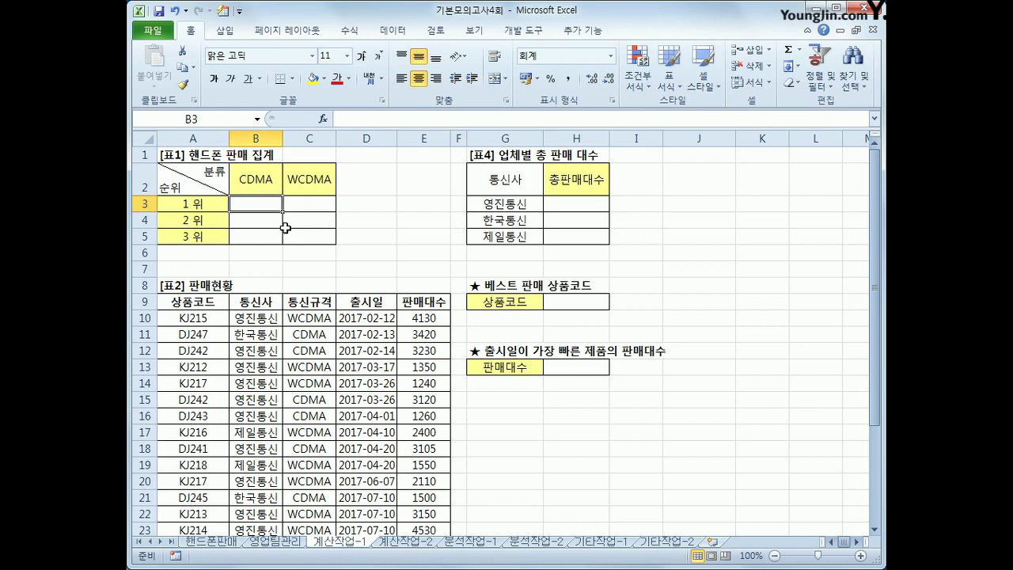
type("=")
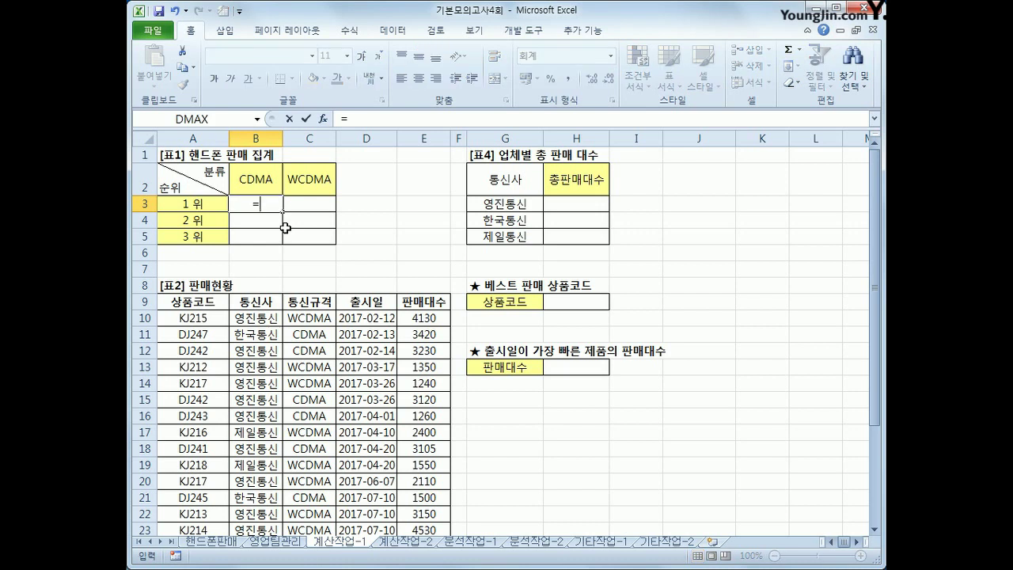
type("la")
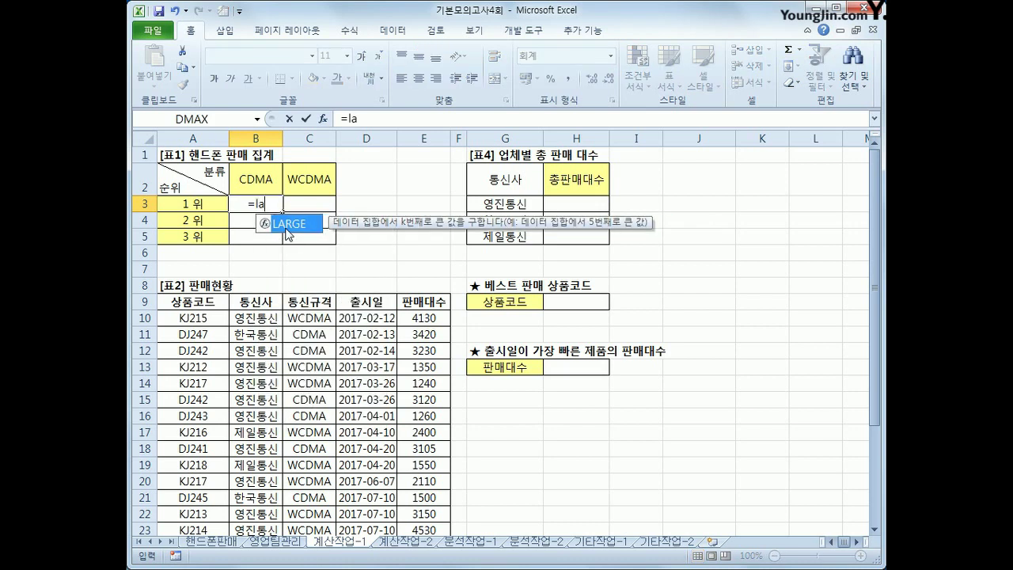
double_click(285, 227)
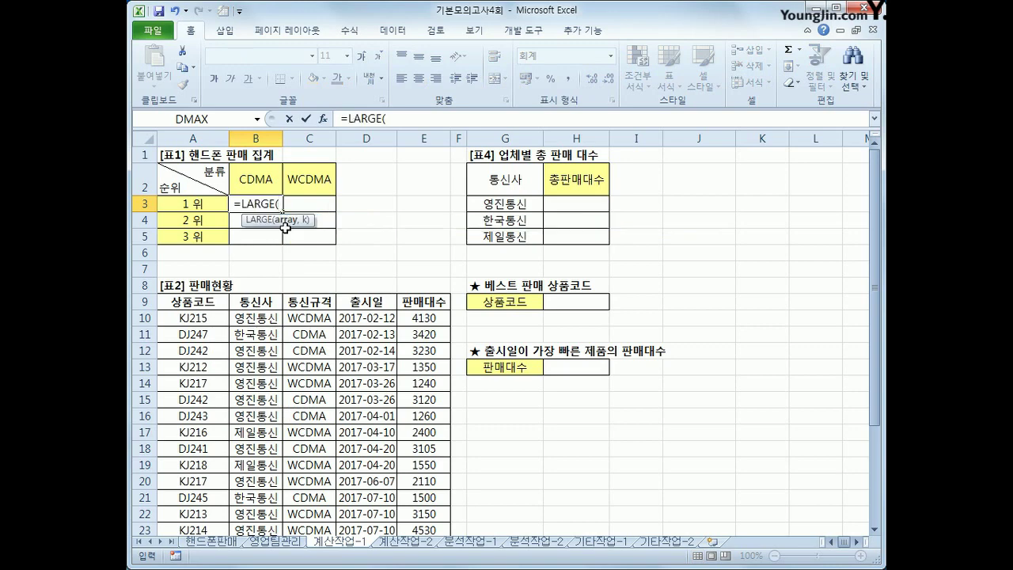
type("if(")
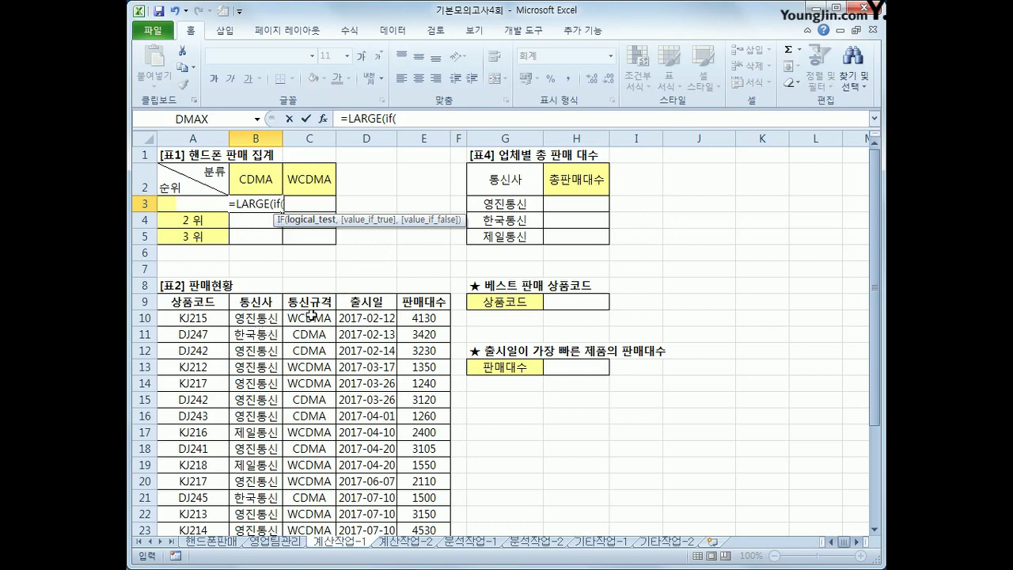
Step: Enter the IF condition $C$10:$C$30=B$2, comparing the 통신규격 column with the CDMA header, and begin the next argument
left_click_drag(311, 315, 303, 504)
key("F4")
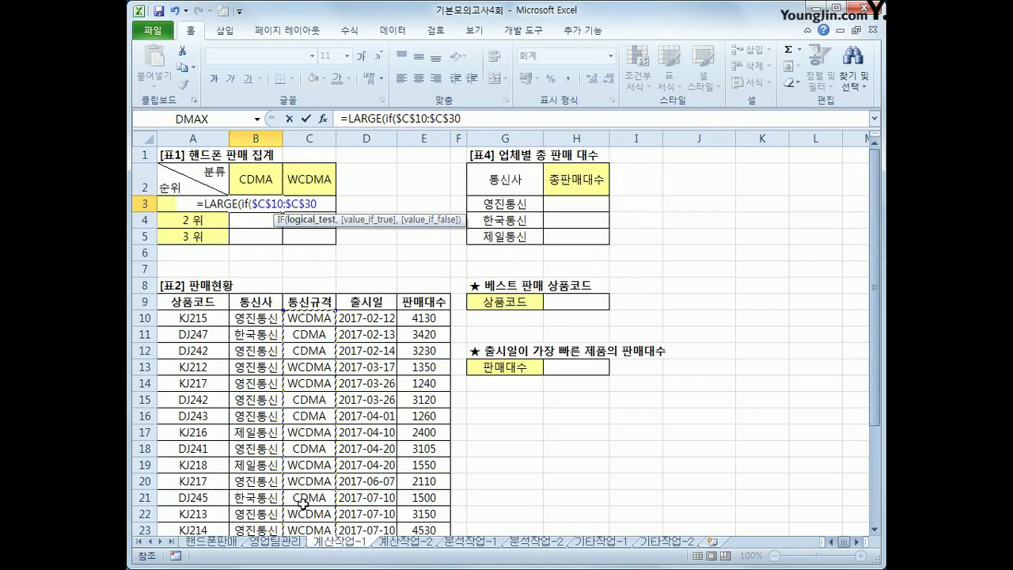
type("=")
left_click(269, 183)
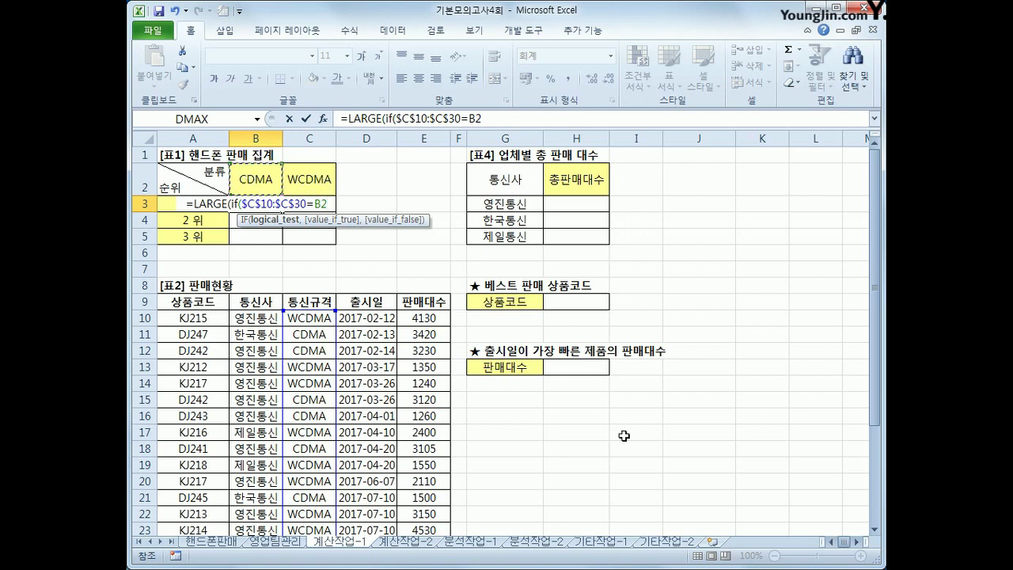
key("F4")
key("F4")
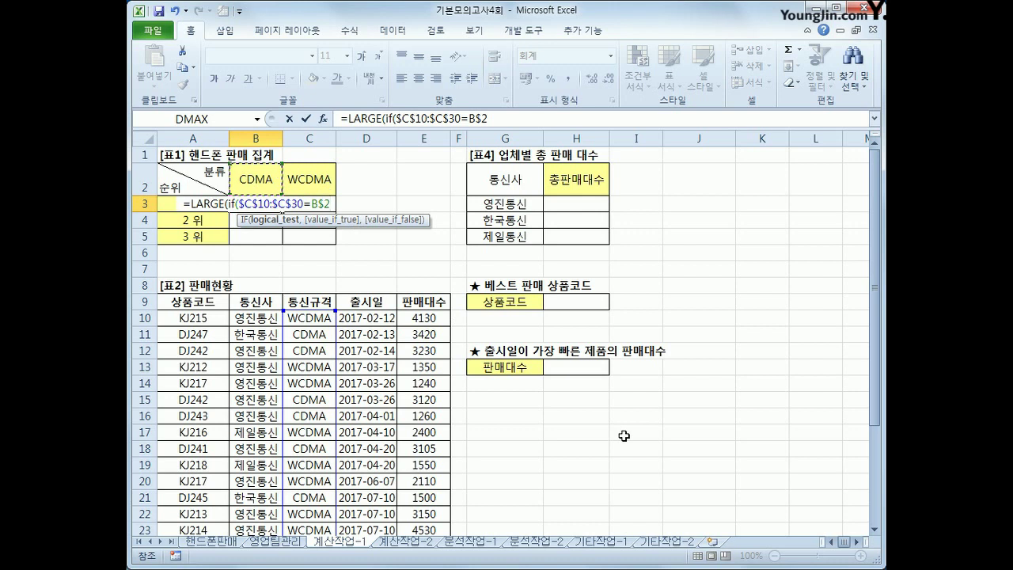
type(",")
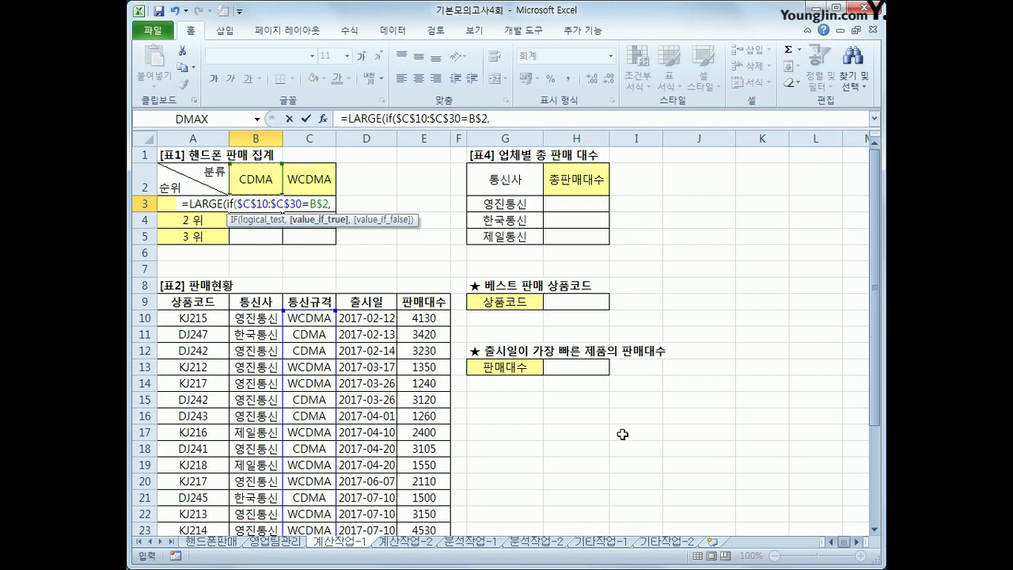
Step: Add the absolute 판매대수 range $E$10:$E$30 as the value if true and close the IF function
left_click(422, 319)
left_click_drag(422, 319, 437, 493)
key("F4")
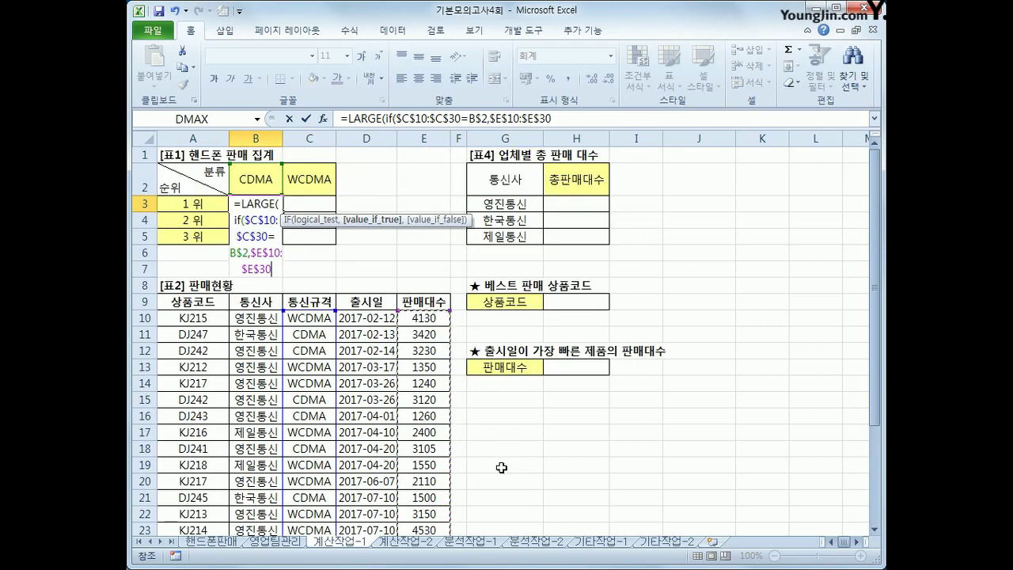
type(")")
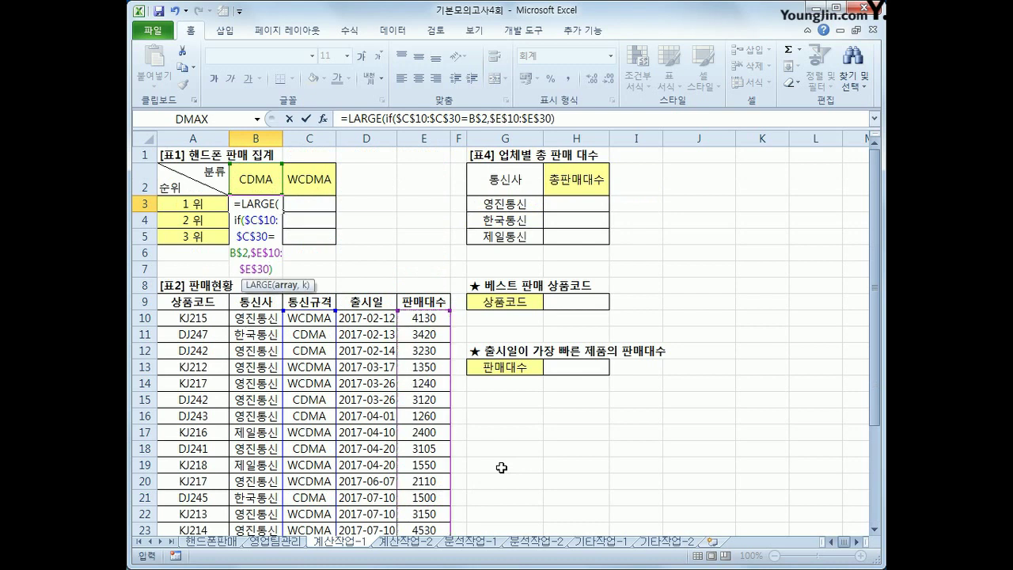
Step: Complete the B3 LARGE formula with $A3 as the rank, enter it as an array formula, and fill it across B3:C5
type(",")
key("Left")
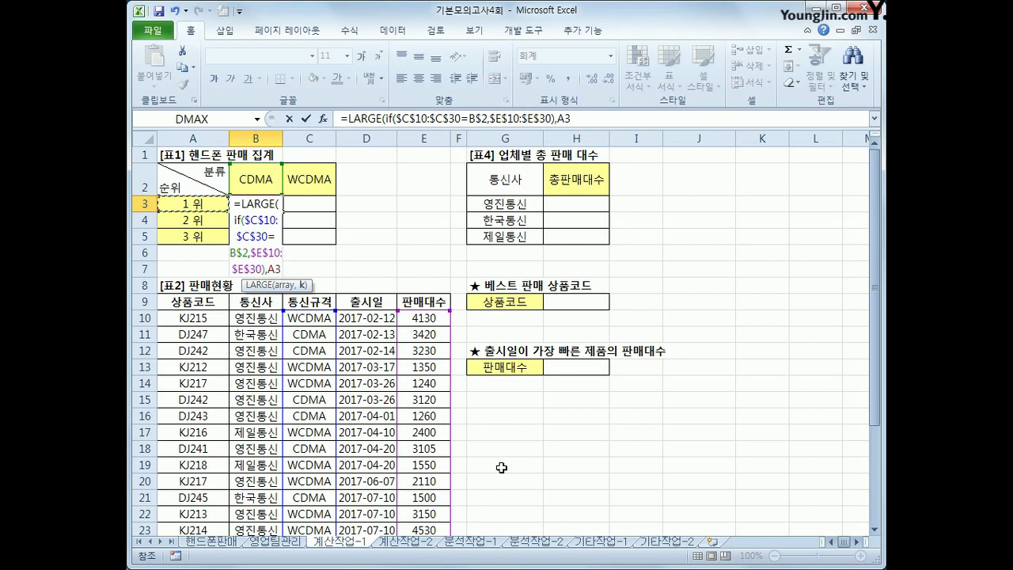
key("F4")
key("F4")
key("F4")
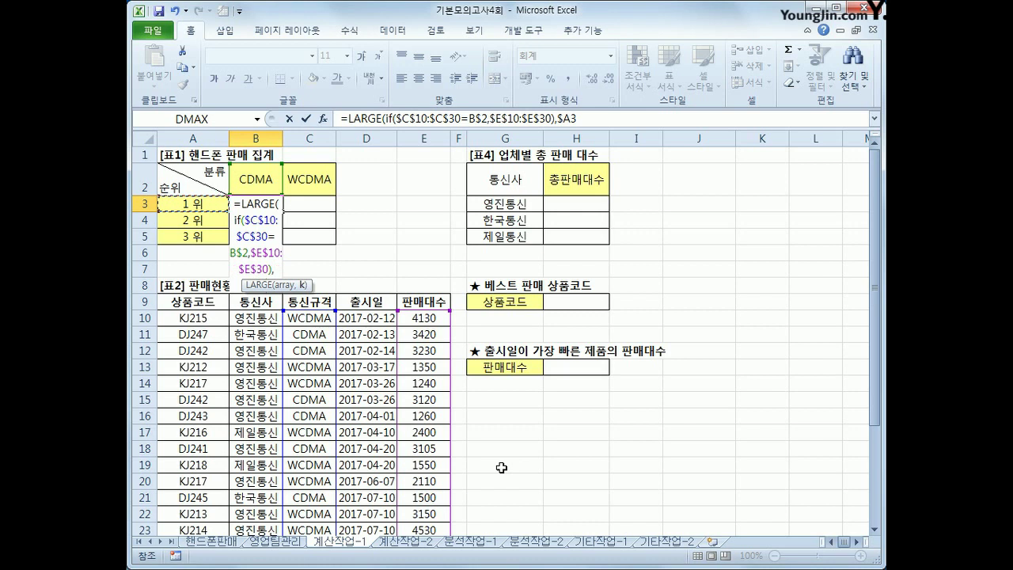
type(")")
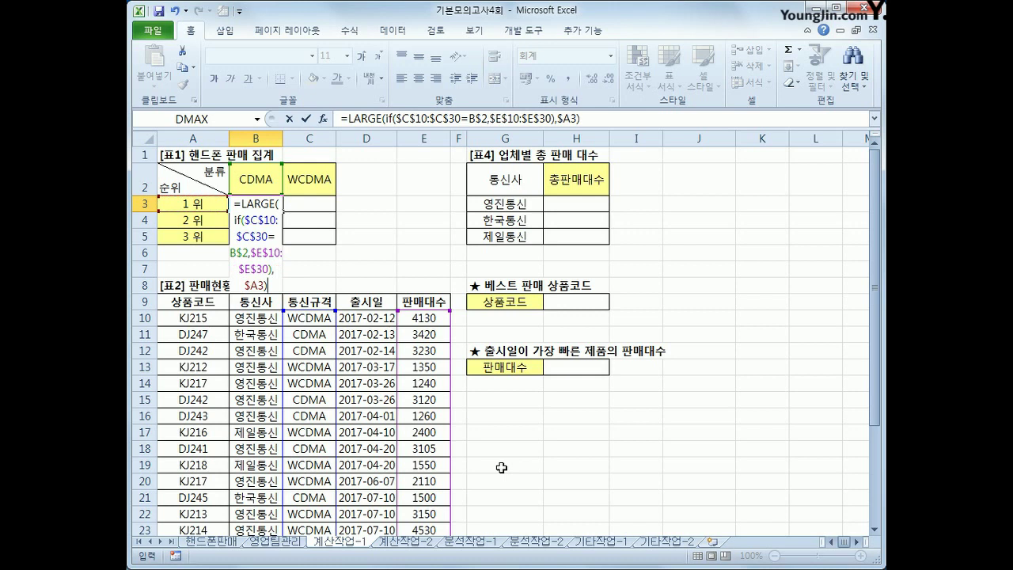
key("ctrl+shift+Return")
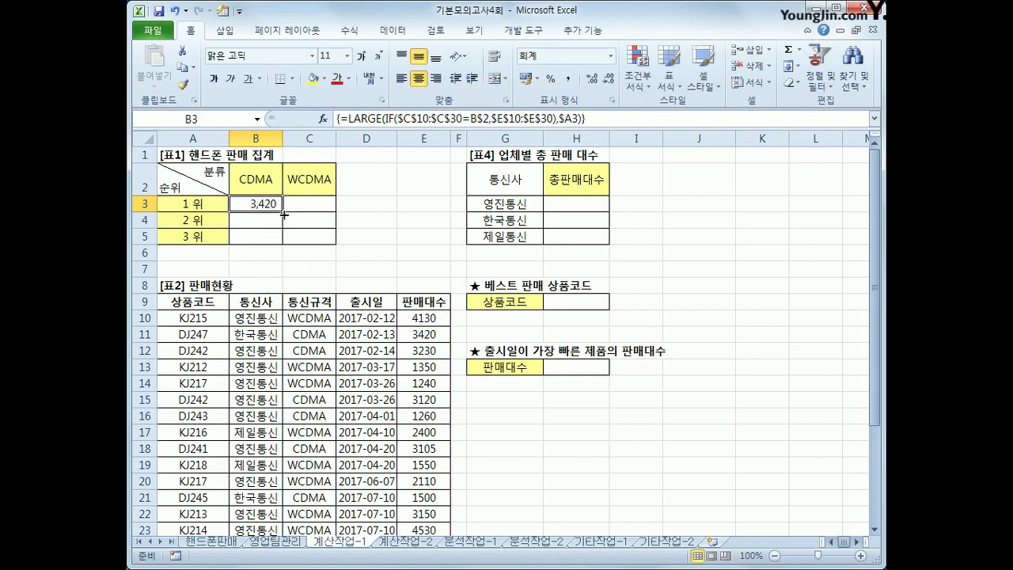
left_click_drag(282, 212, 324, 251)
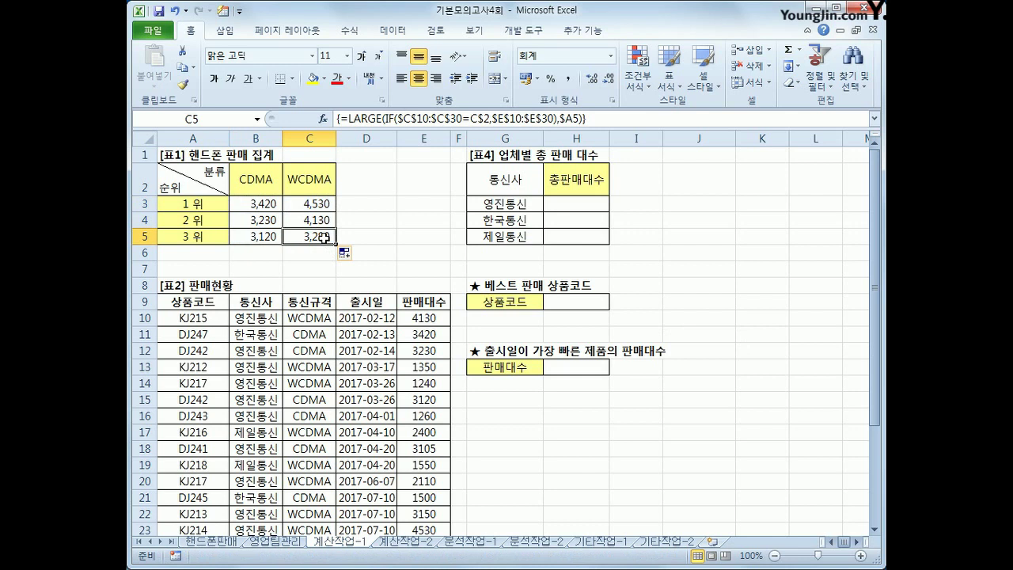
Step: In H3, begin a SUM formula with the parenthesised condition $B$10:$B$30=G3, comparing the 통신사 column with the carrier name
left_click(581, 202)
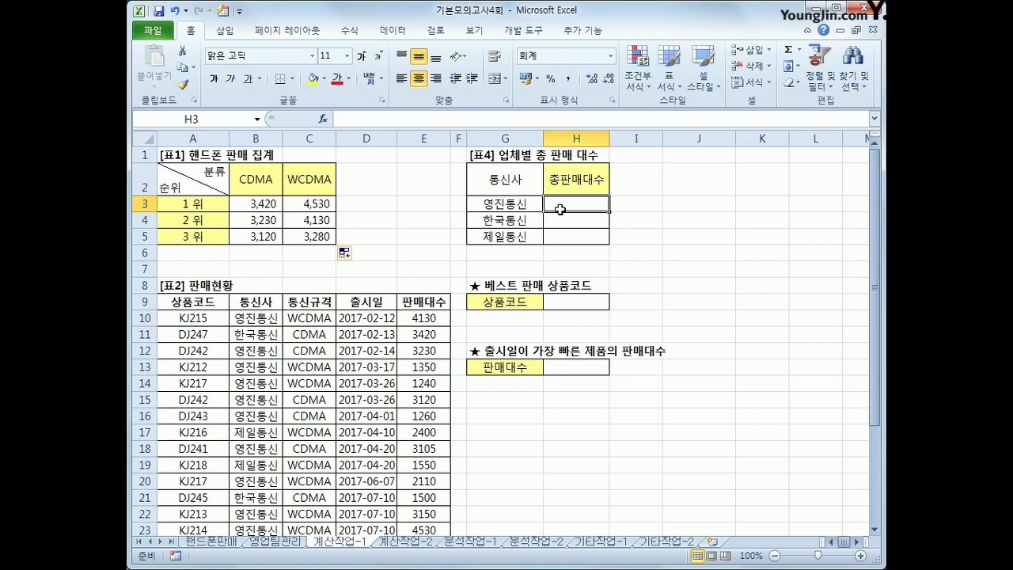
type("=sumz")
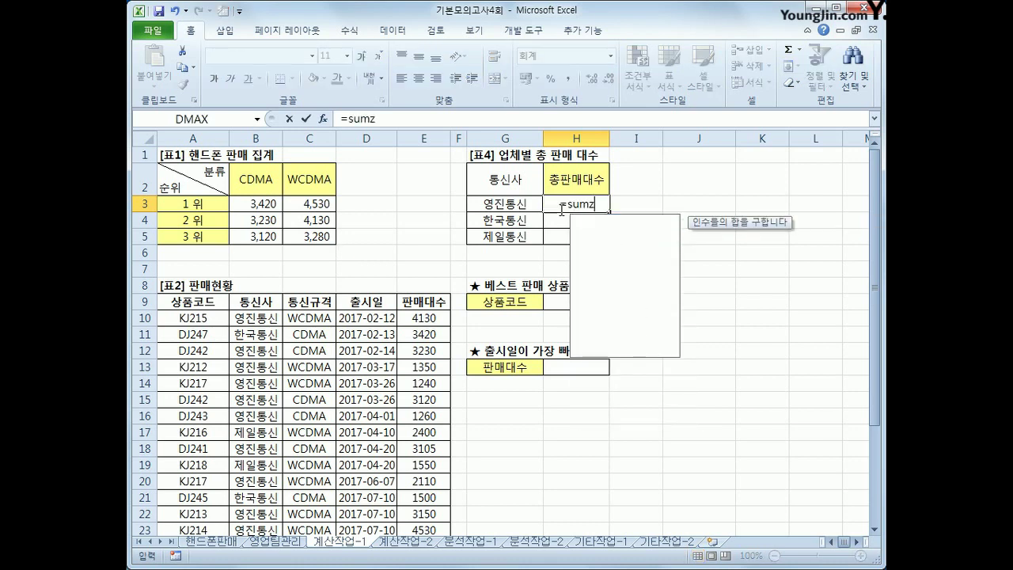
key("BackSpace")
key("Tab")
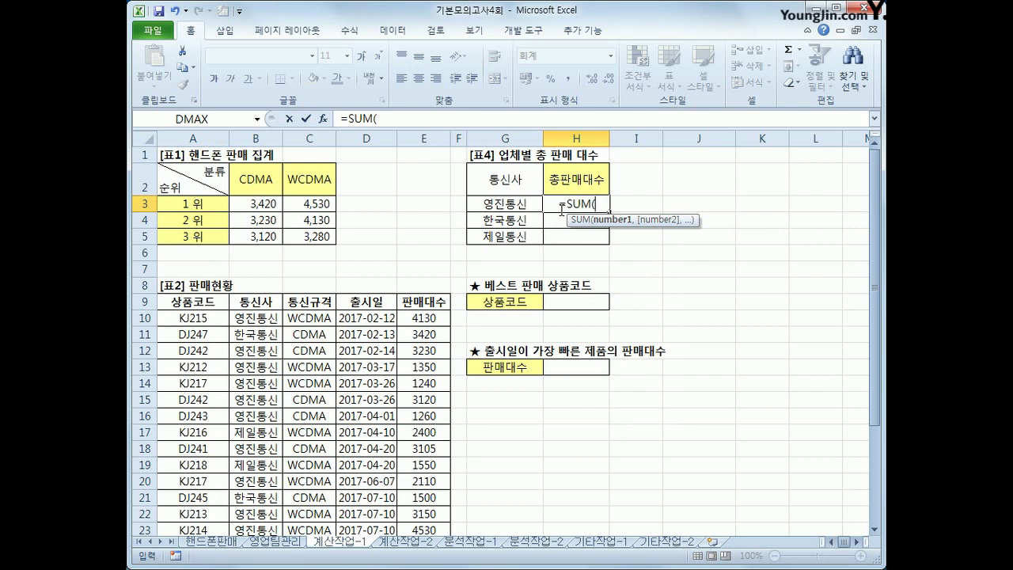
type("(")
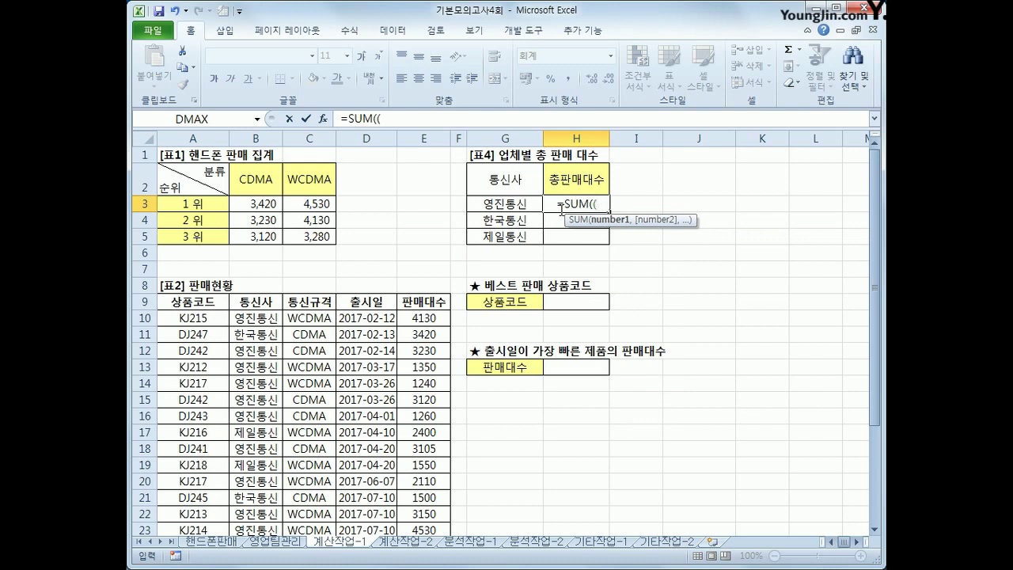
left_click_drag(252, 320, 262, 479)
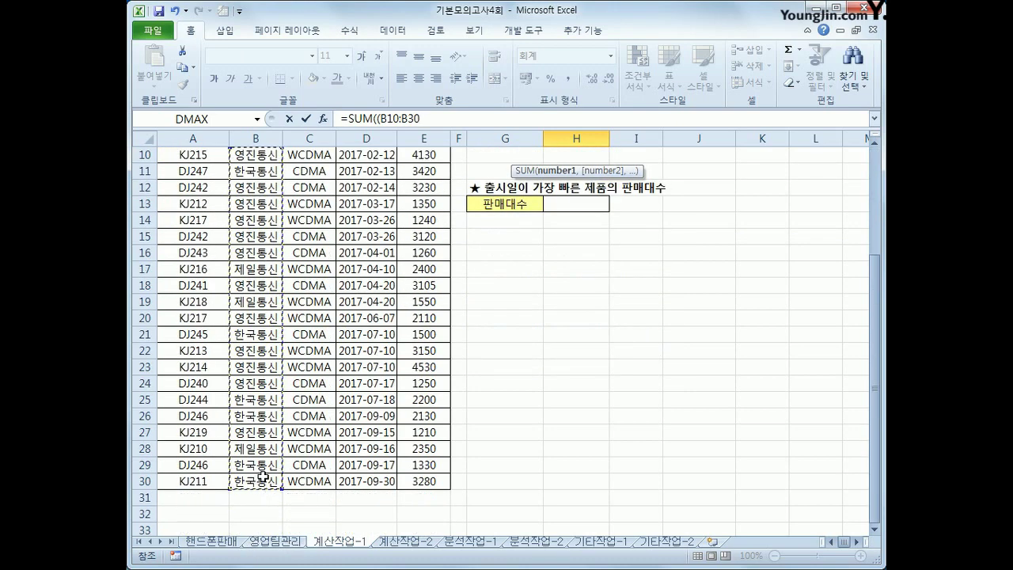
key("F4")
type("=")
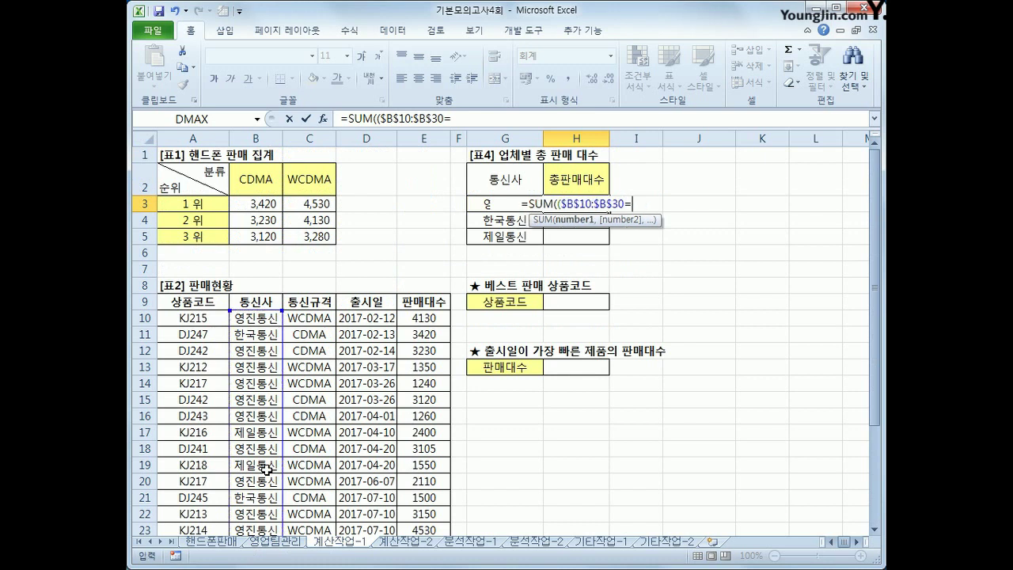
key("Left")
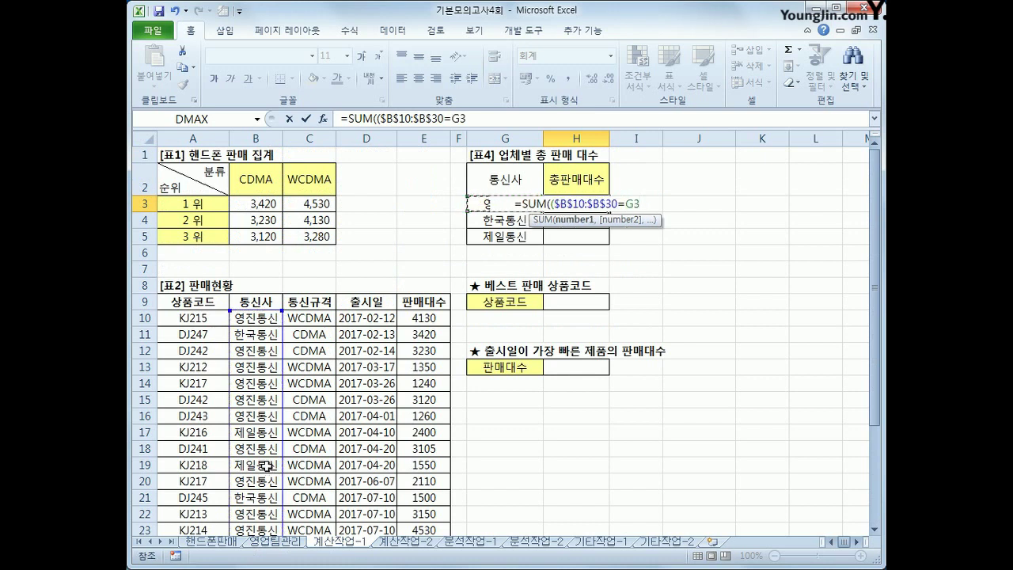
type(")")
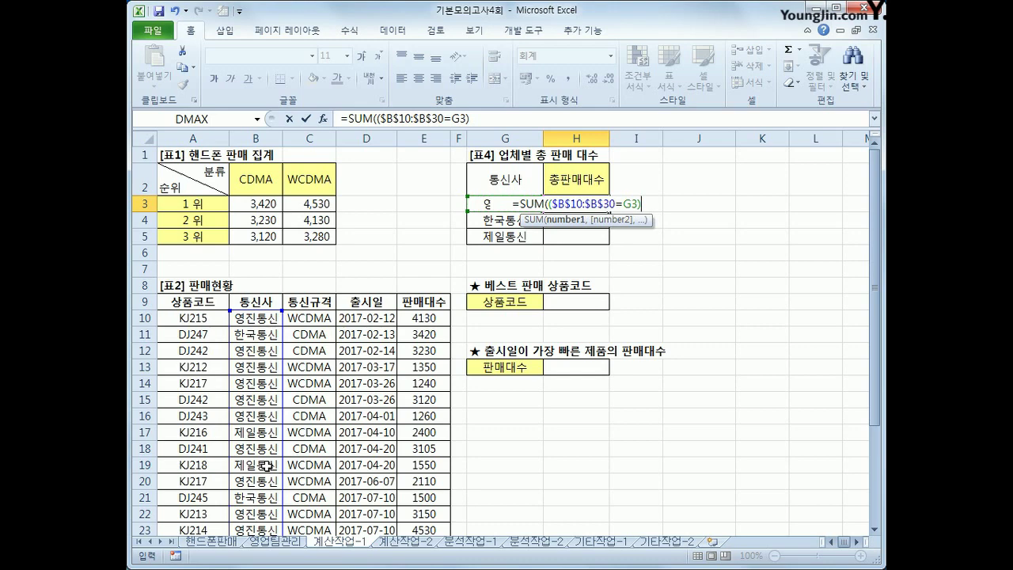
Step: Multiply the condition by the 판매대수 range $E$10:$E$30, enter H3 as an array formula, and fill it down to H5
type("*")
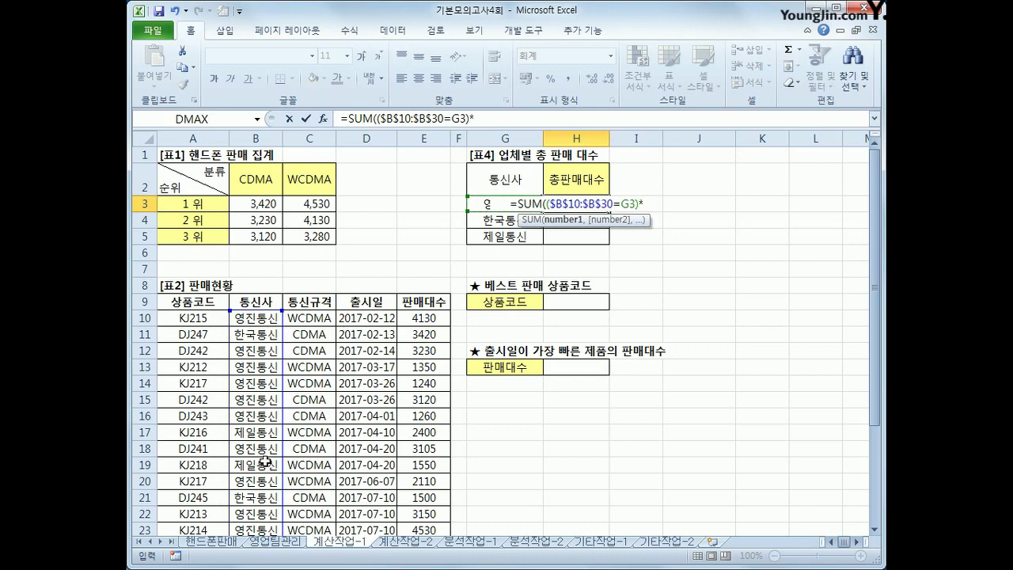
left_click_drag(423, 323, 438, 481)
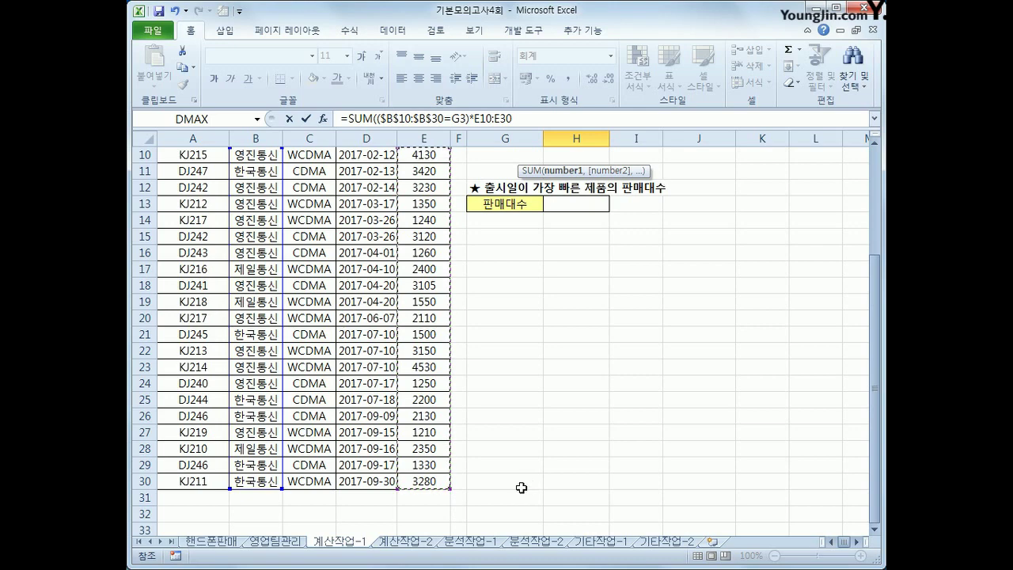
scroll(519, 488, "up", 3)
key("F4")
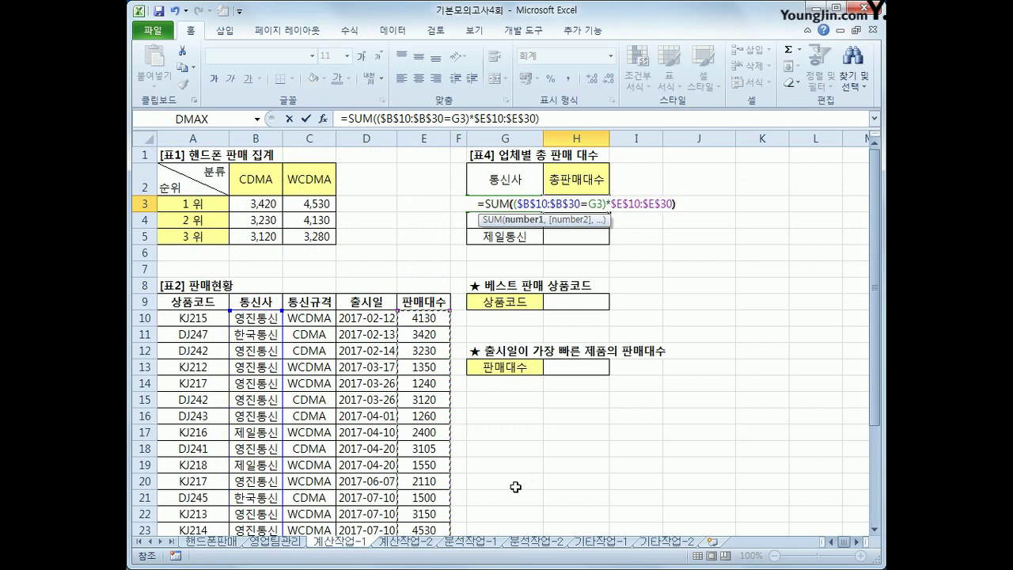
type(")")
key("ctrl+shift+Return")
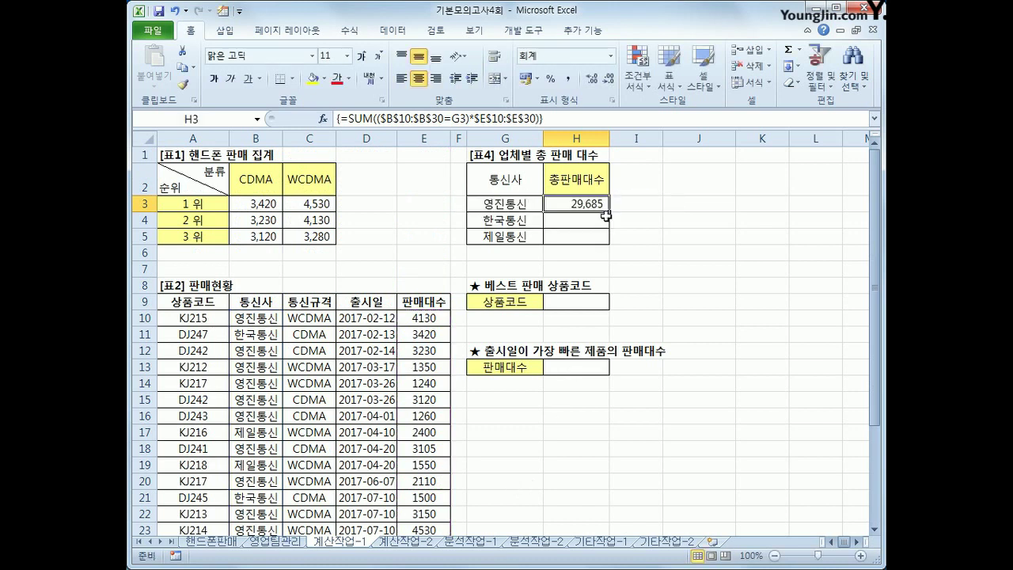
left_click_drag(609, 211, 600, 243)
left_click(592, 237)
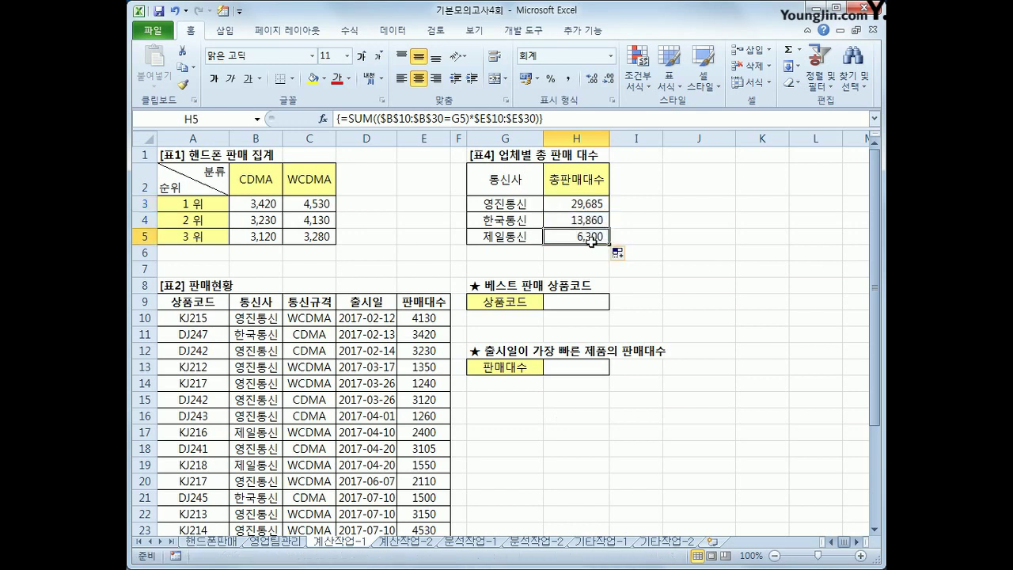
Step: In H9, begin an INDEX formula with the 상품코드 range A10:A30 as its array, and begin the row number argument
left_click(559, 302)
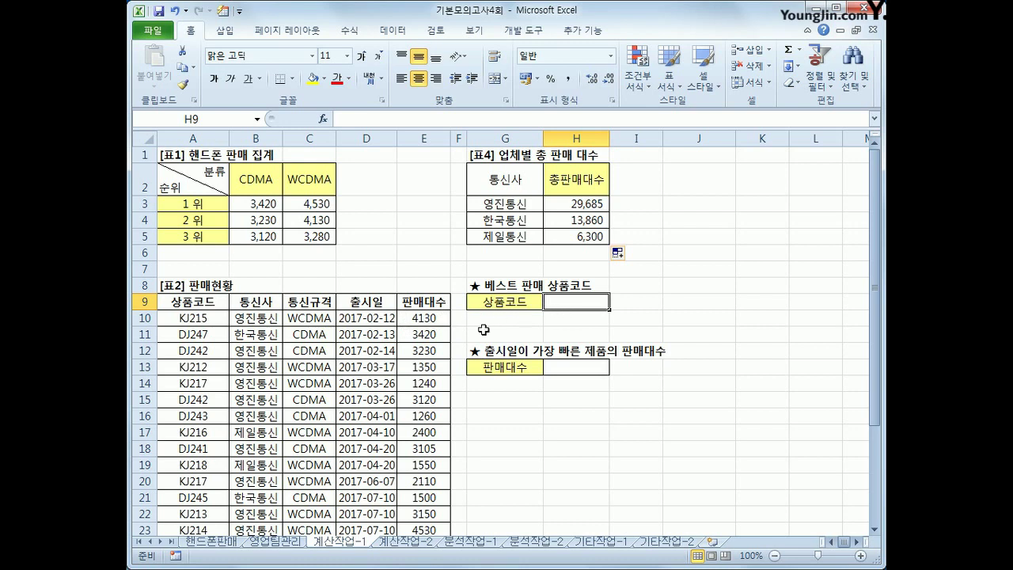
left_click_drag(200, 318, 192, 415)
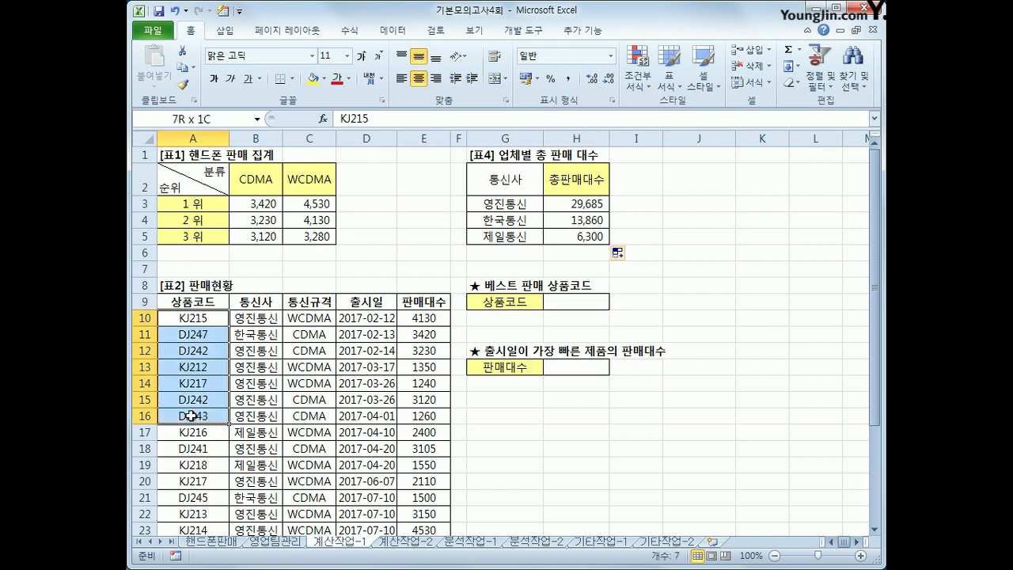
left_click(568, 307)
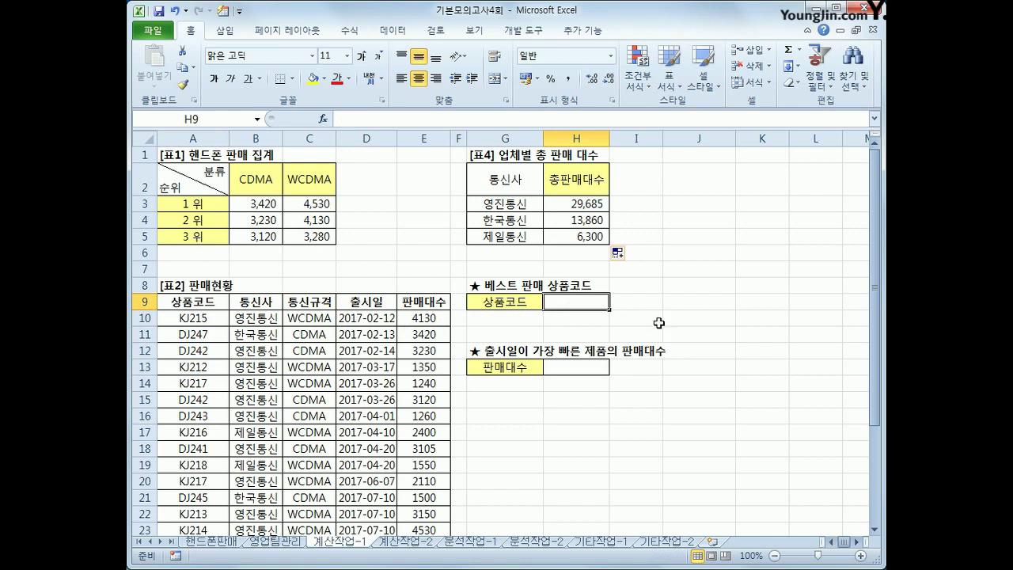
type("=in")
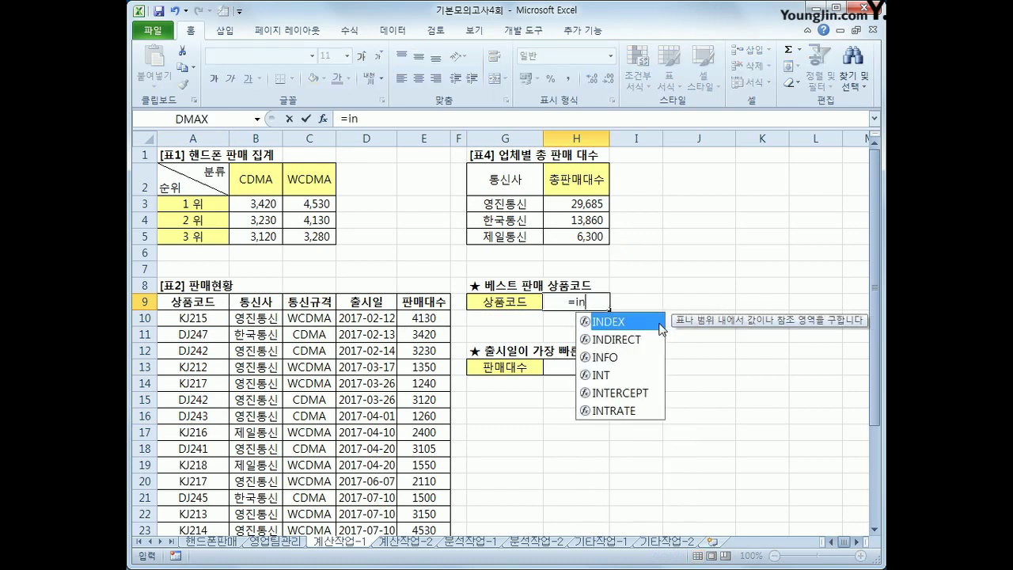
double_click(625, 322)
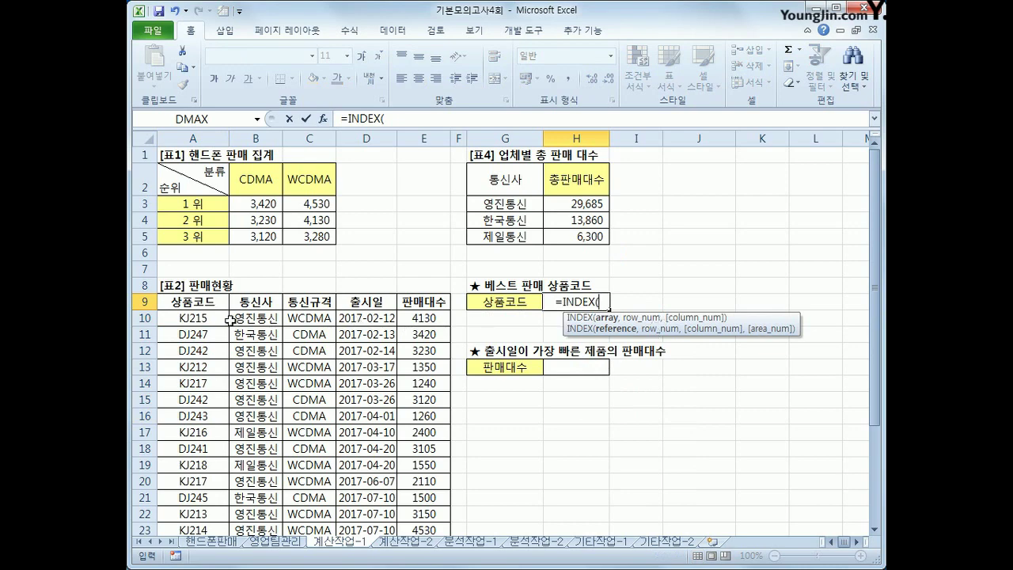
left_click_drag(228, 320, 190, 499)
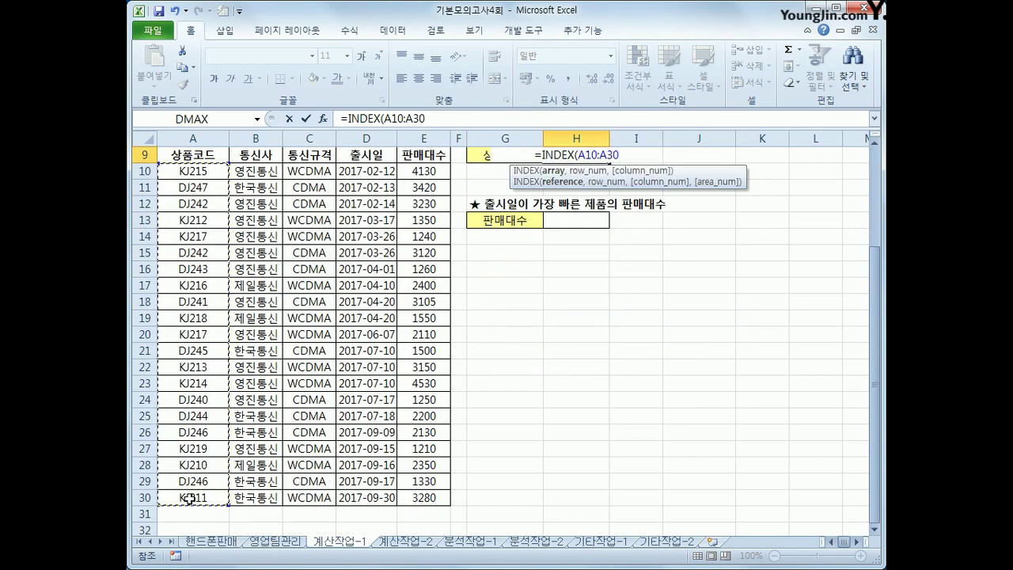
type(",")
scroll(625, 445, "up", 1)
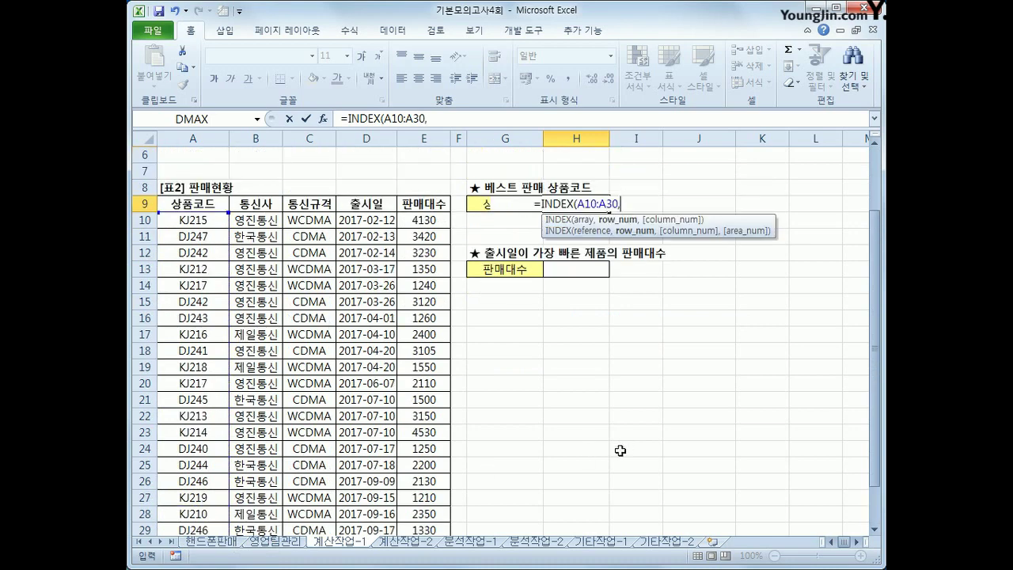
Step: Nest MATCH, MAX and IF functions as the INDEX row number: MATCH(max(IF(
type("mat")
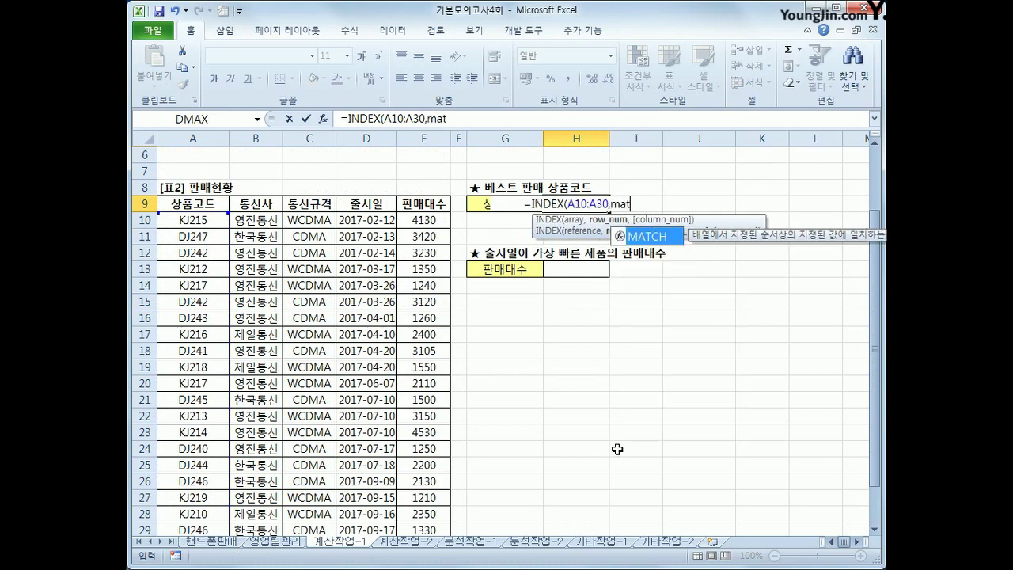
key("Tab")
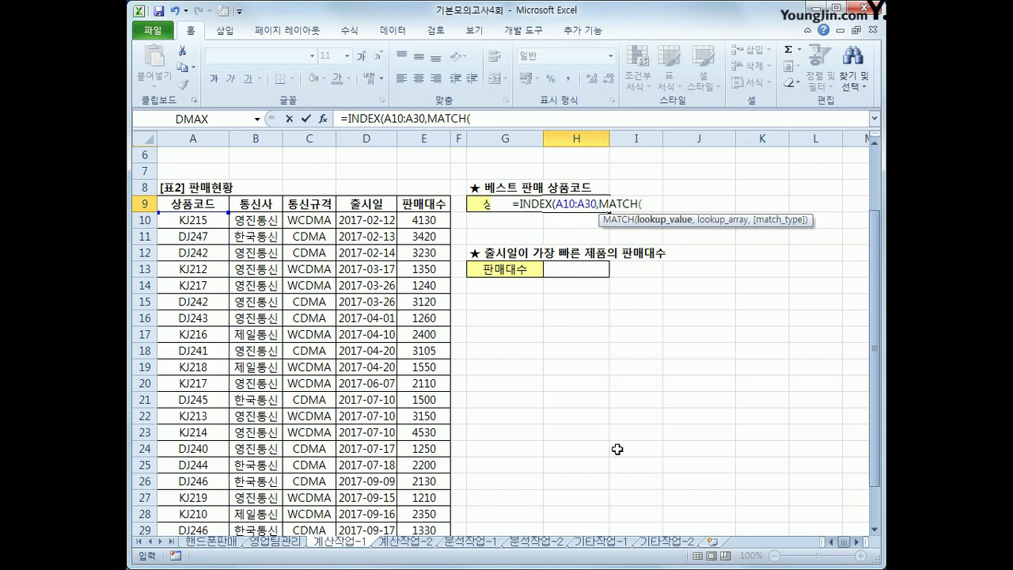
type("max")
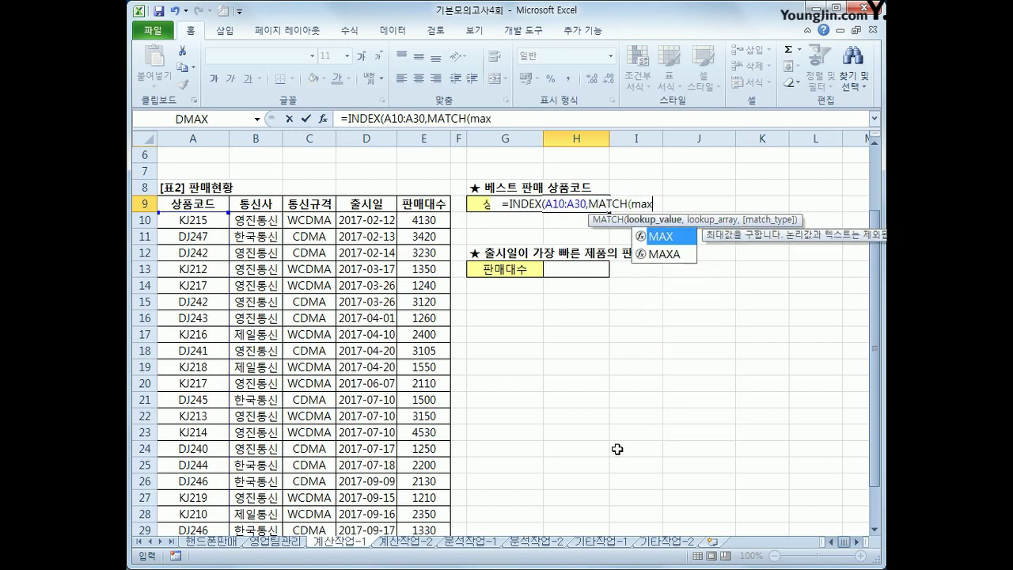
type("(i")
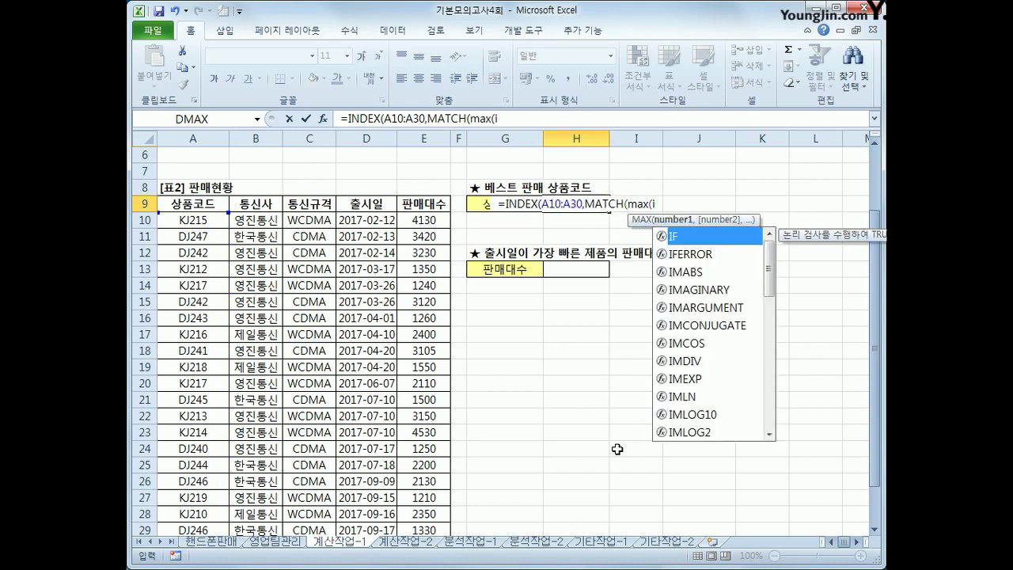
type("f")
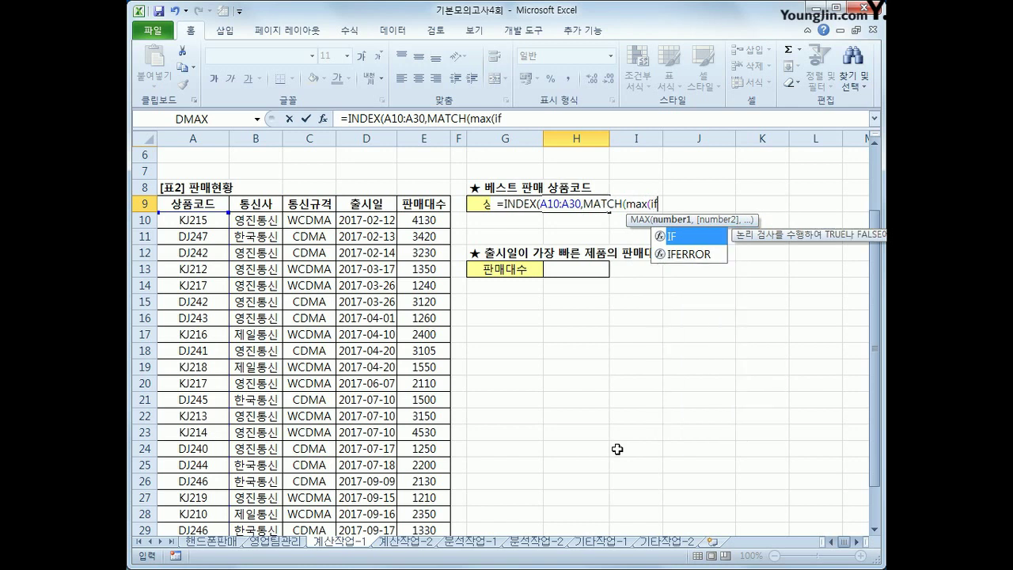
key("Tab")
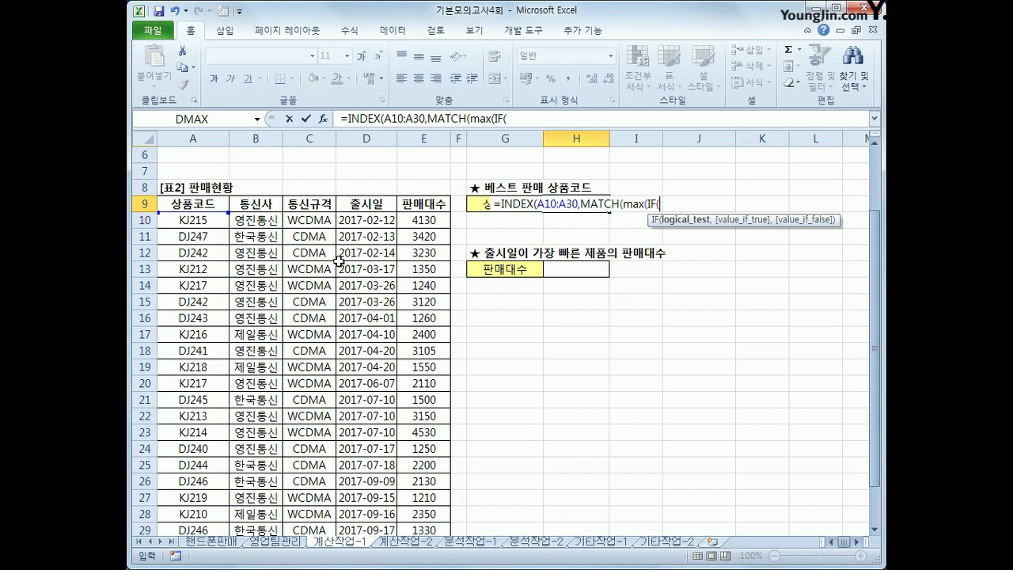
Step: Set the IF function's logical test to C10:C30="WCDMA" on the 통신규격 column, and begin its value-if-true argument
left_click(318, 225)
left_click_drag(318, 225, 312, 499)
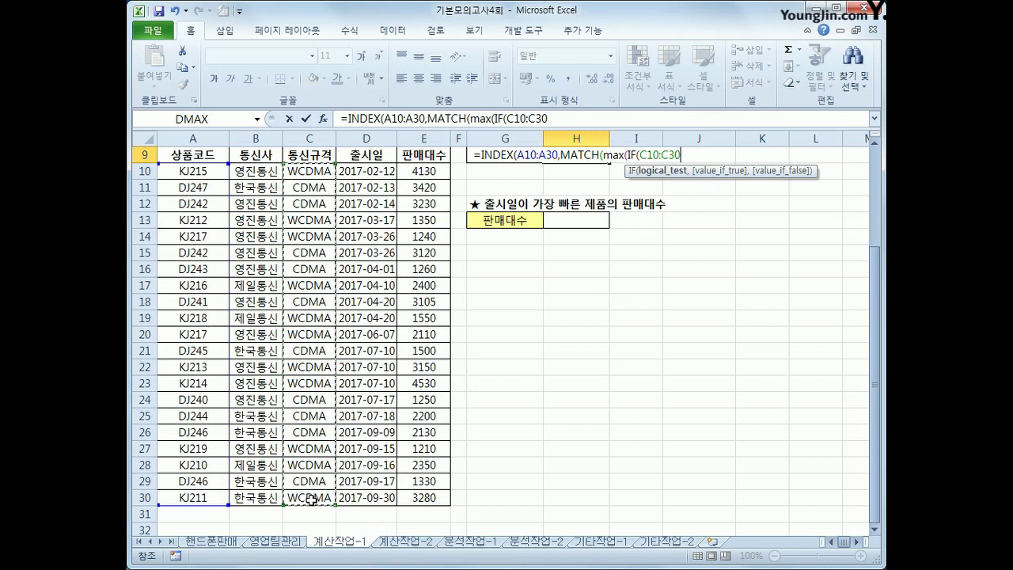
type("=\"")
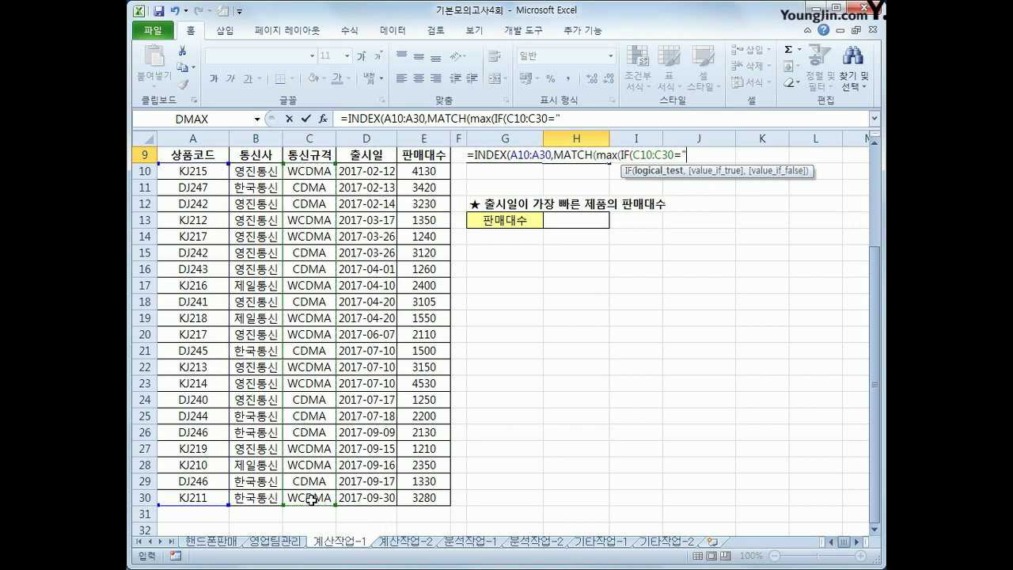
type("ㅁ")
key("BackSpace")
type("W")
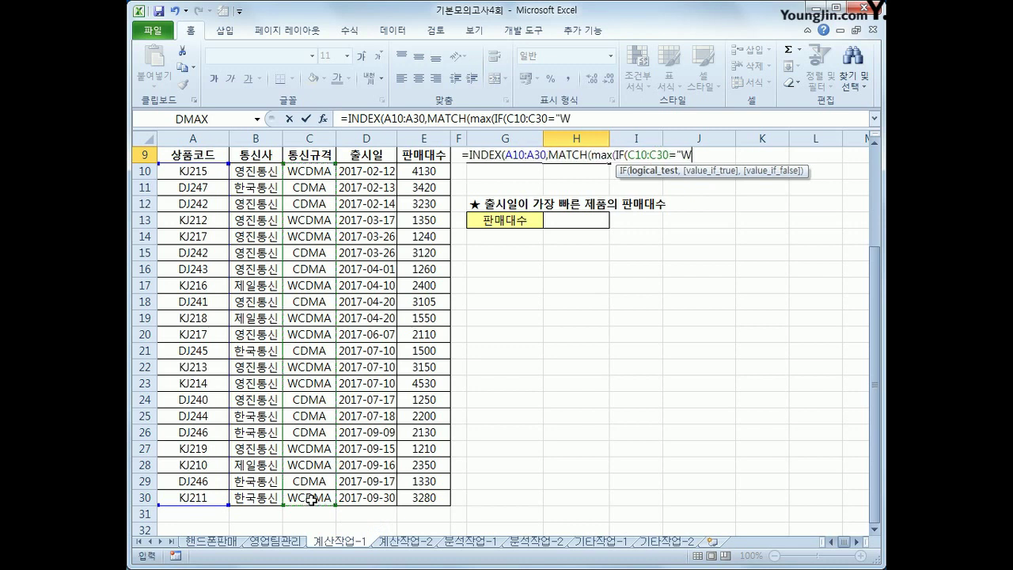
type("CD")
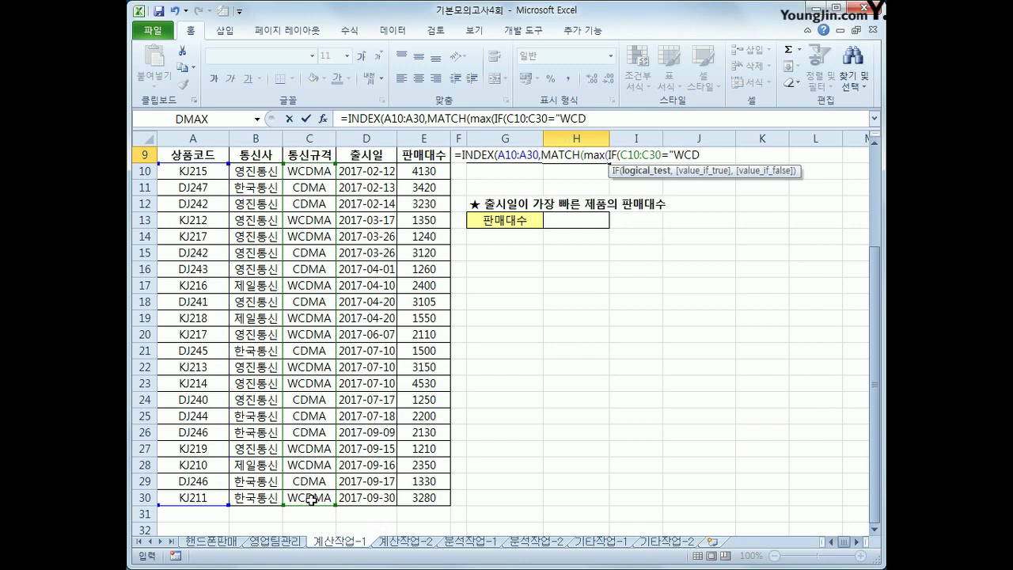
type("MA\"")
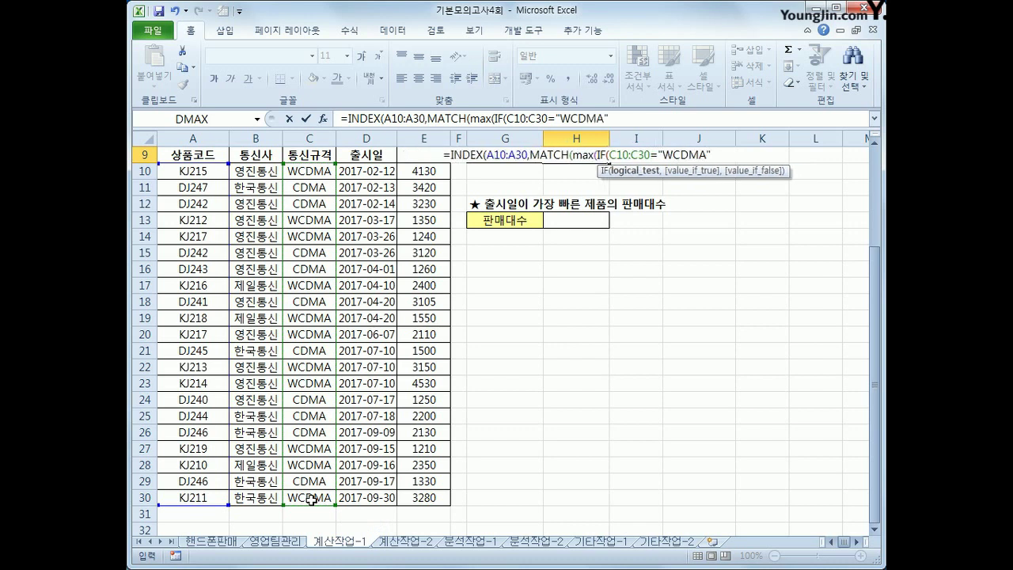
type(",")
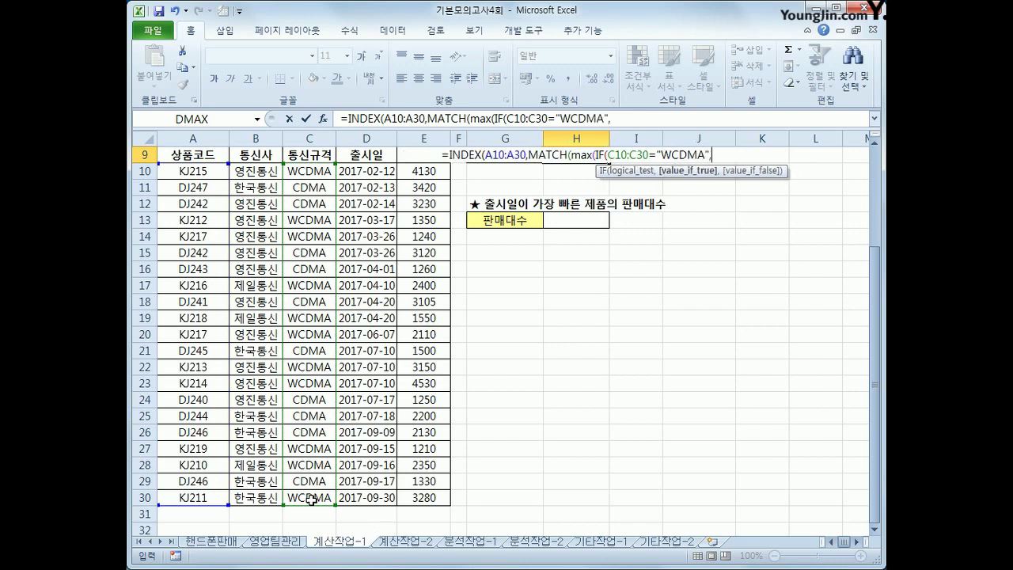
Step: Use the 판매대수 range E10:E30 as the value if true, close IF and MAX, and begin MATCH's lookup array
scroll(671, 311, "up", 2)
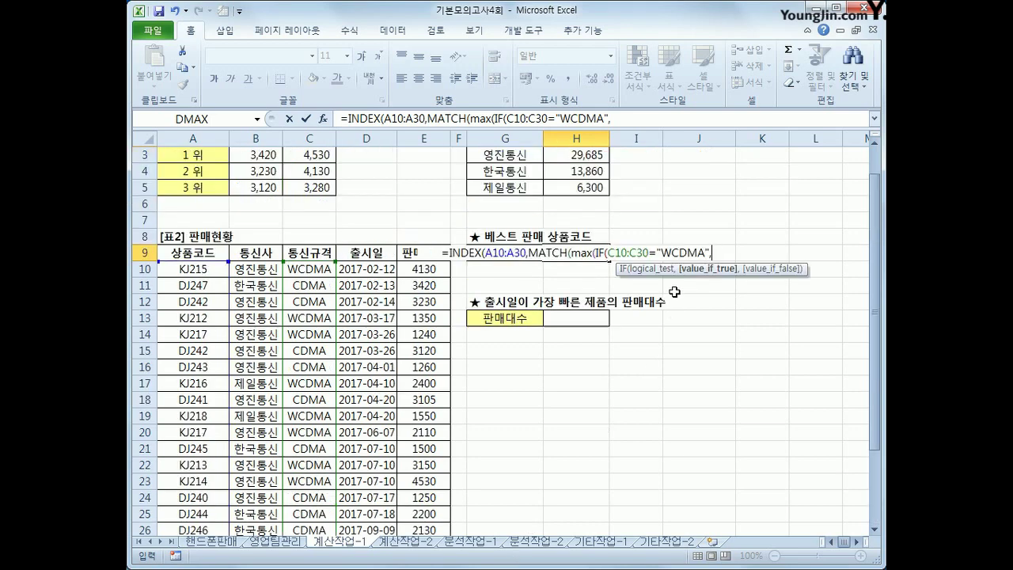
left_click(425, 270)
left_click_drag(425, 270, 434, 485)
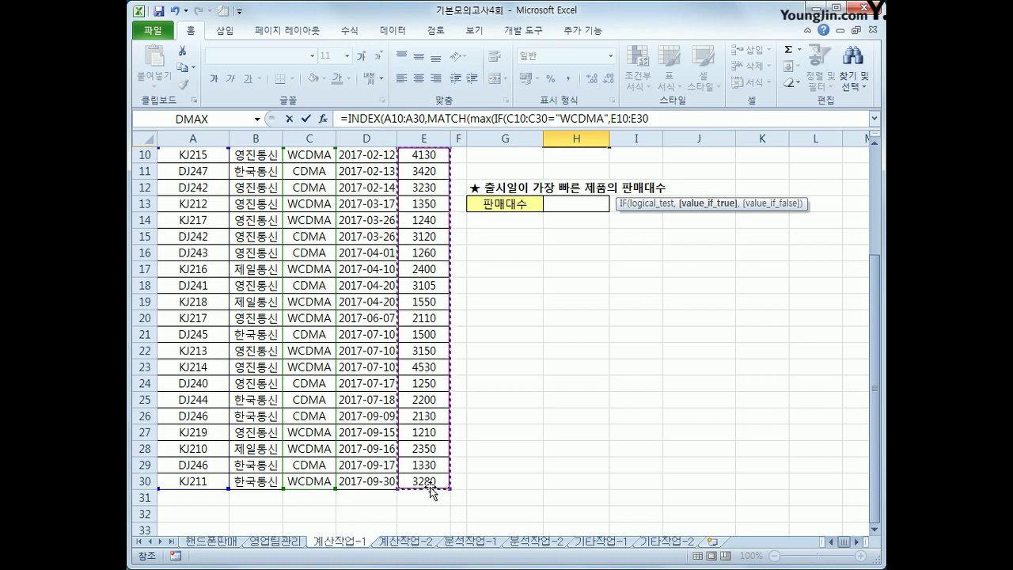
left_click(656, 120)
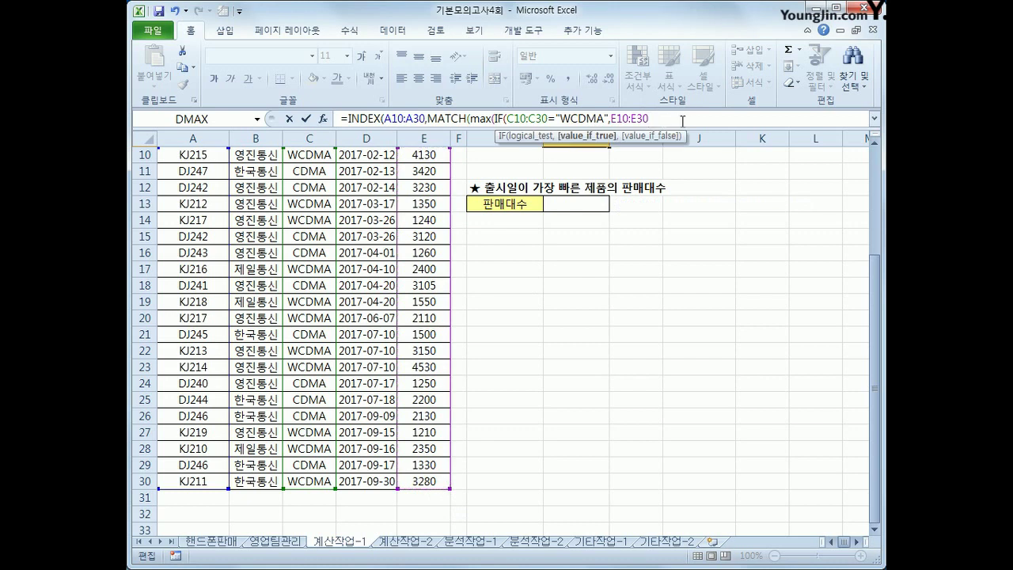
type(")")
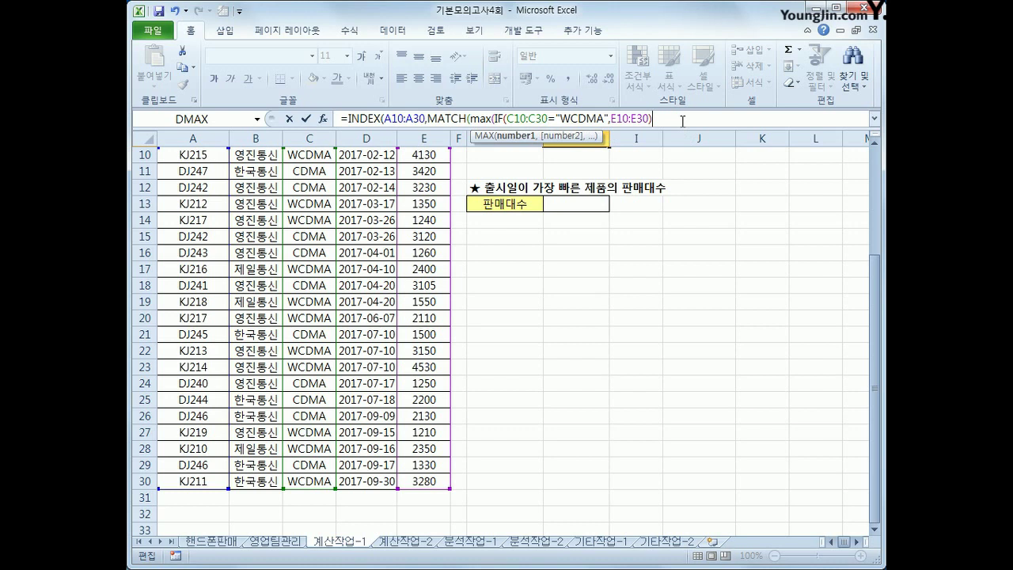
type(")")
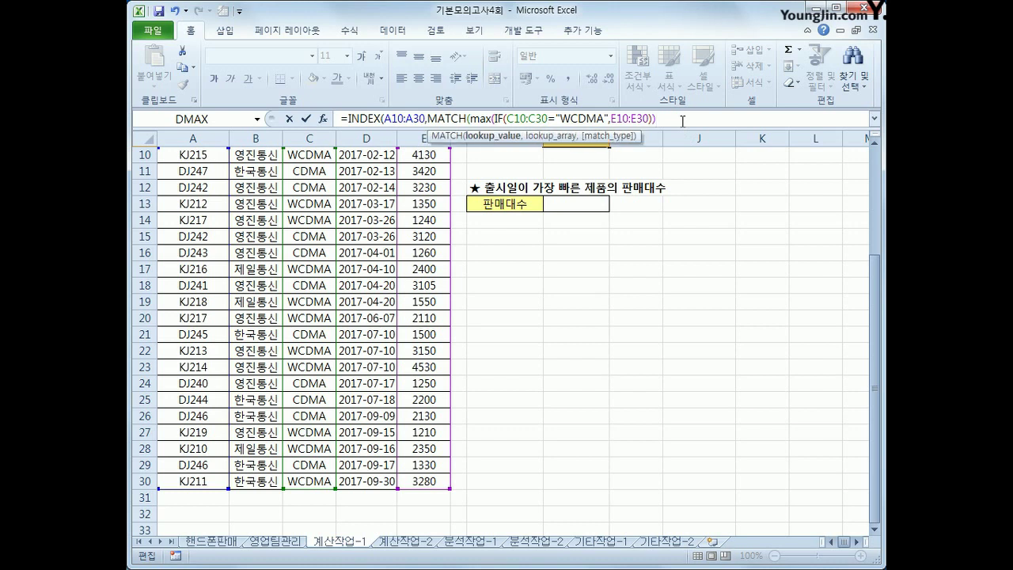
type(",")
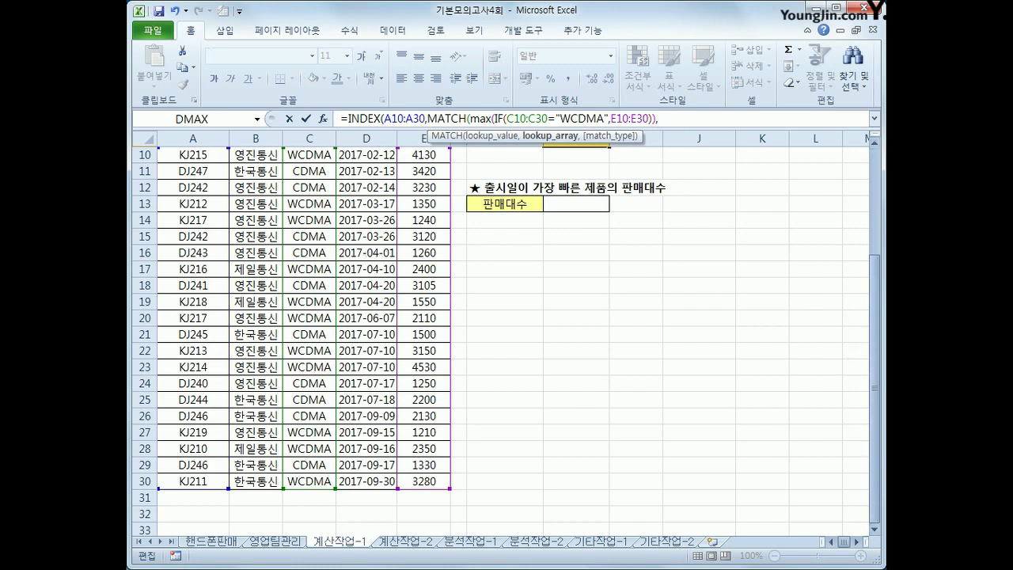
Step: Start MATCH's lookup array with the parenthesised condition (C10:C30="WCDMA") followed by a multiplication sign
type("(")
left_click_drag(874, 261, 874, 217)
left_click_drag(317, 222, 320, 499)
type("=\"")
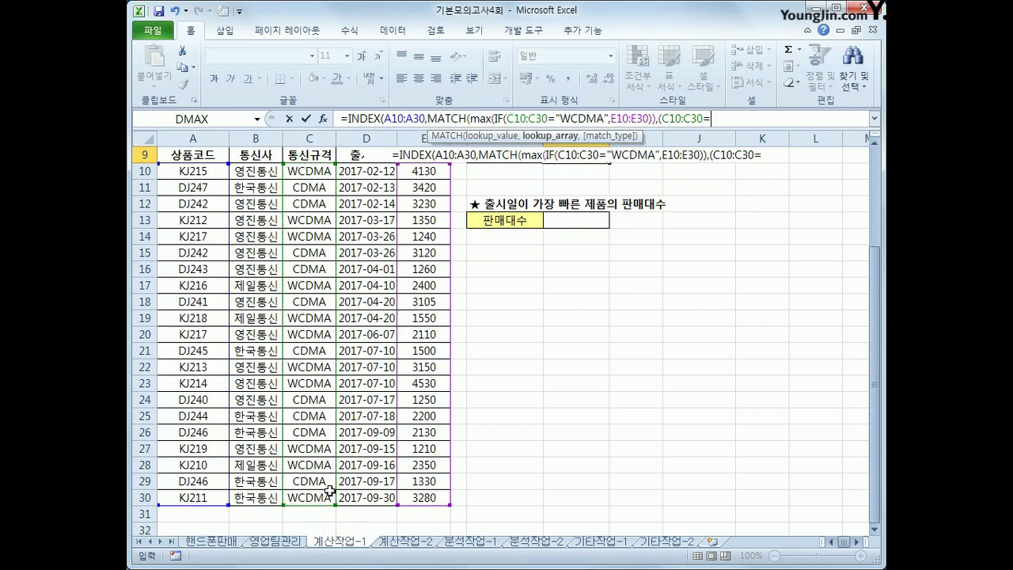
type("WCD")
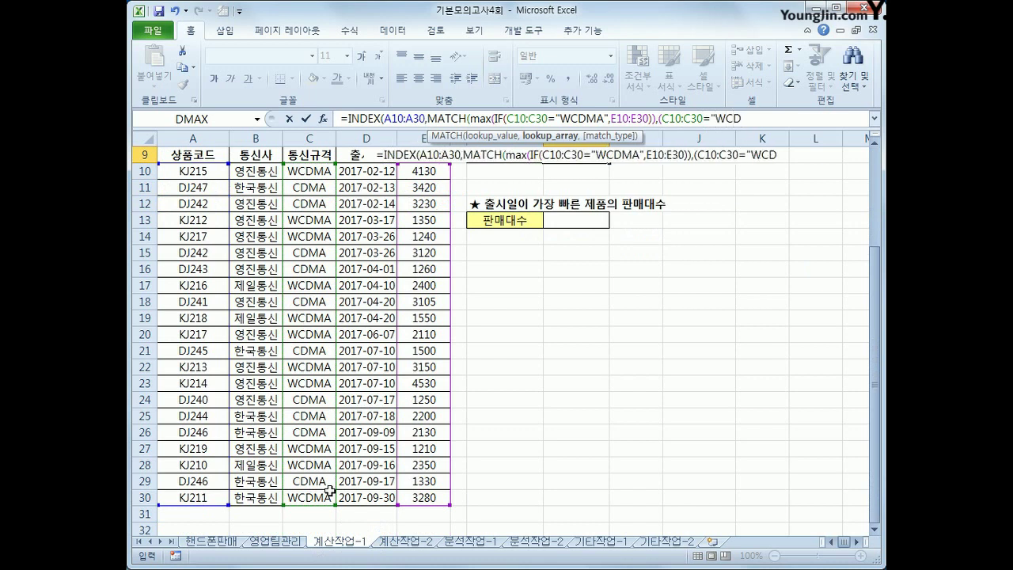
type("MA\"")
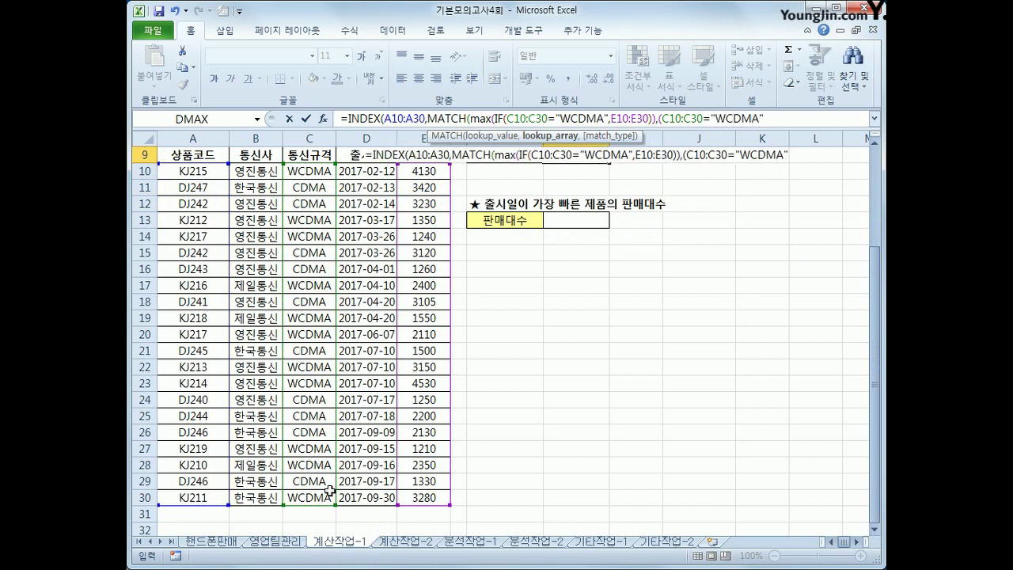
type(")*")
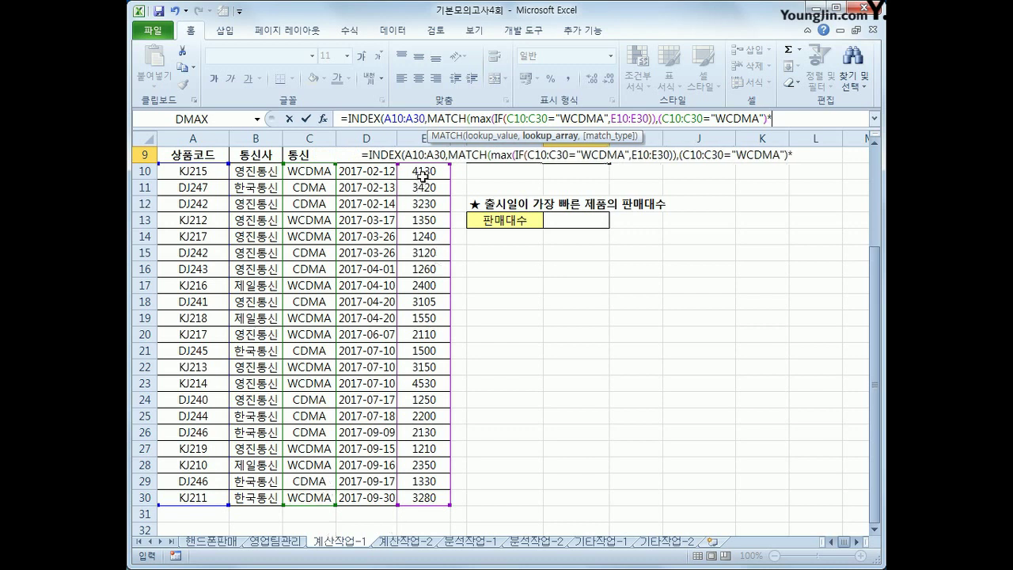
Step: Multiply the condition by E10:E30, set the match type to 0, and enter H9 as an array formula
left_click_drag(422, 176, 433, 498)
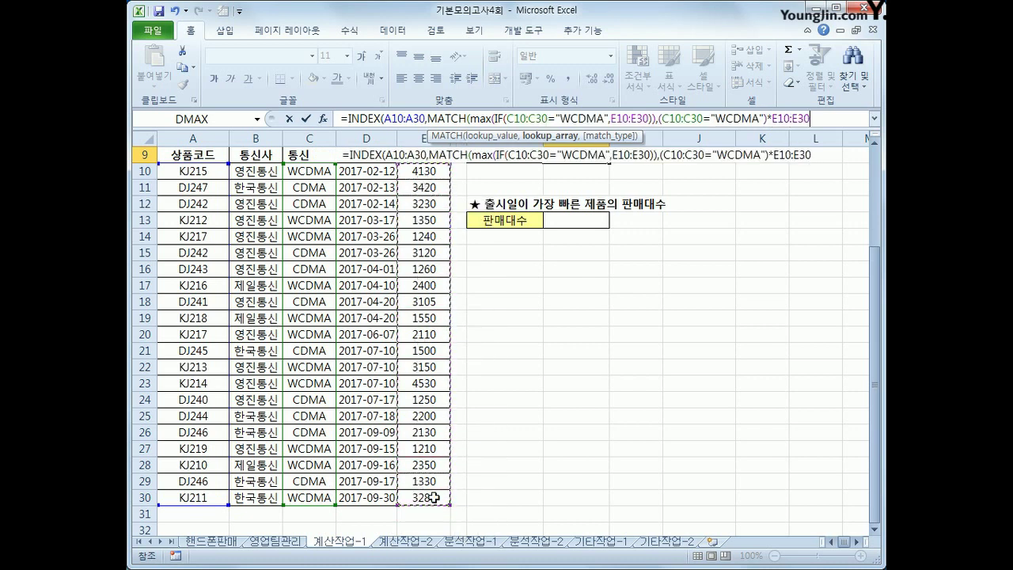
type(",")
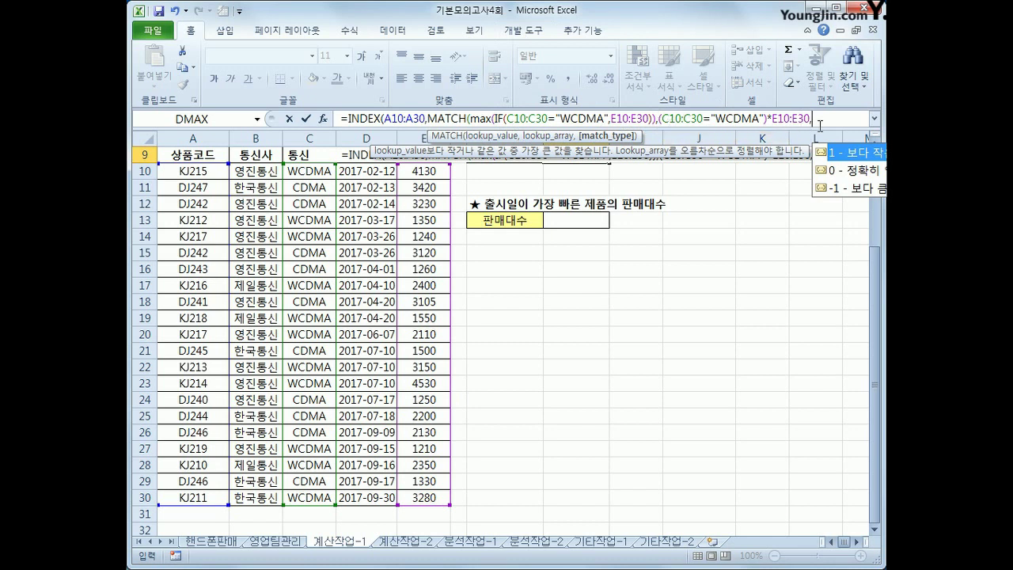
type("0")
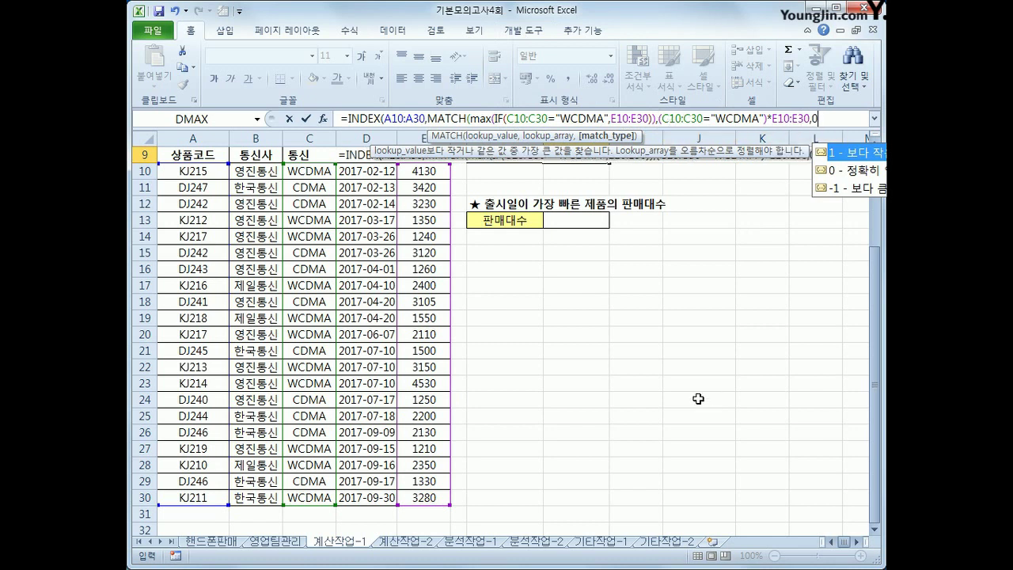
type(")")
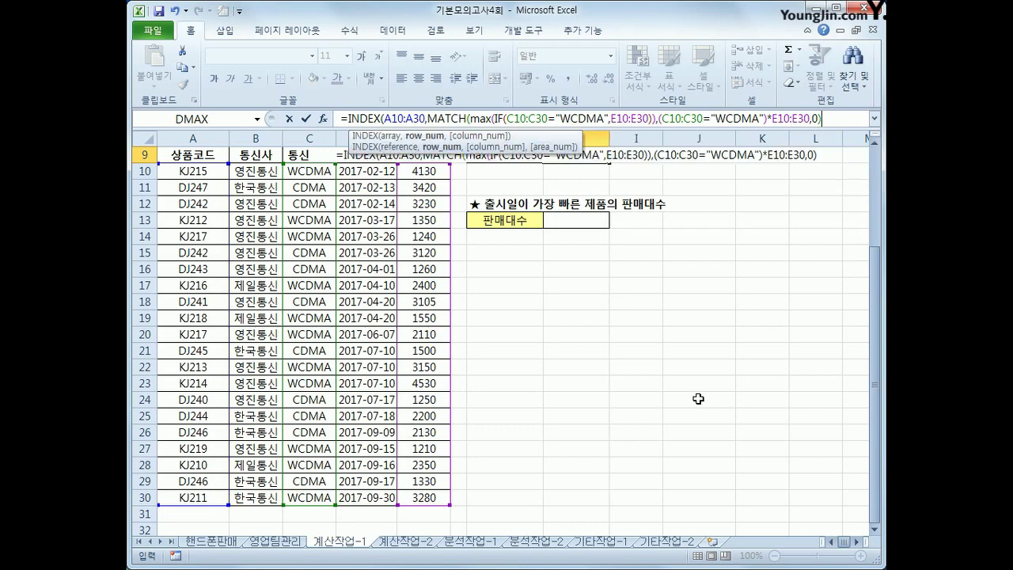
type(")")
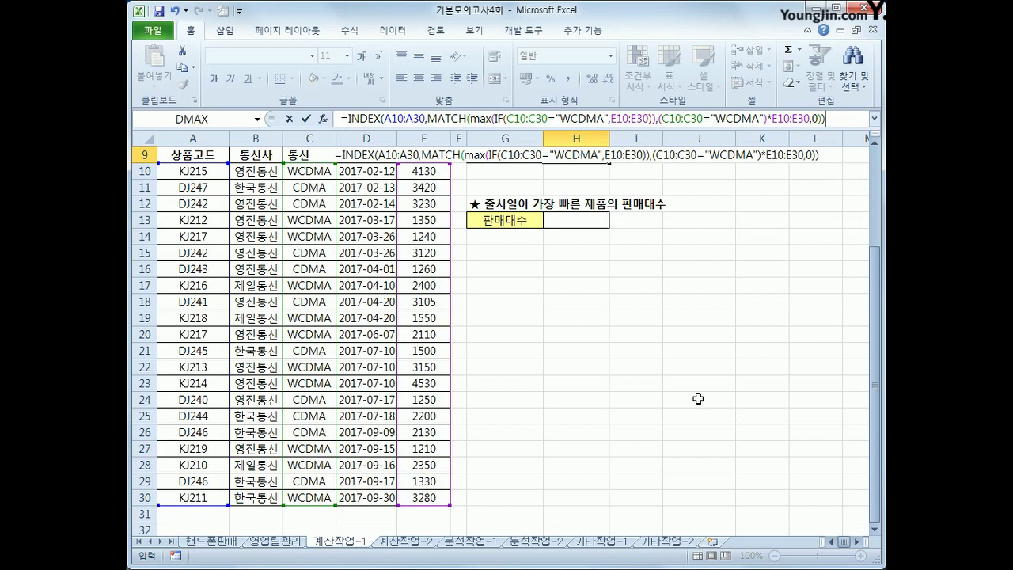
key("ctrl+shift+Return")
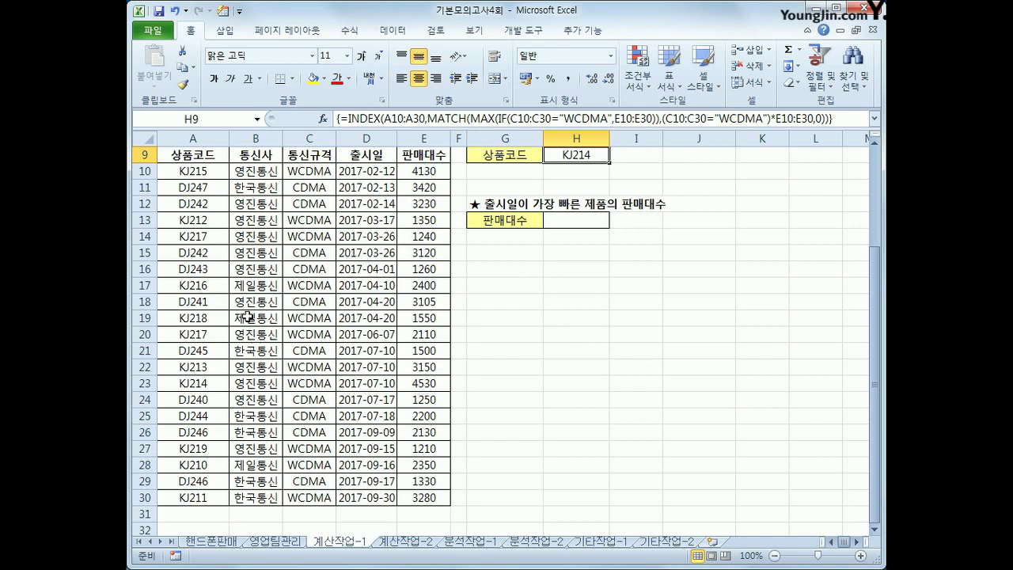
Step: Check the 상품코드 in H9 against the sales record in row 23 and the 판매대수 column
left_click(205, 383)
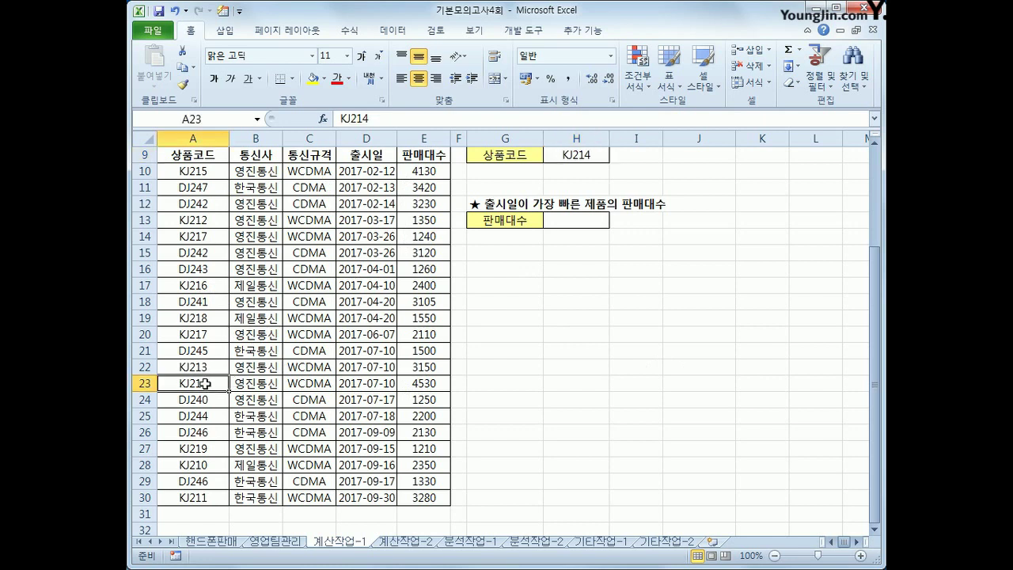
left_click_drag(205, 383, 431, 382)
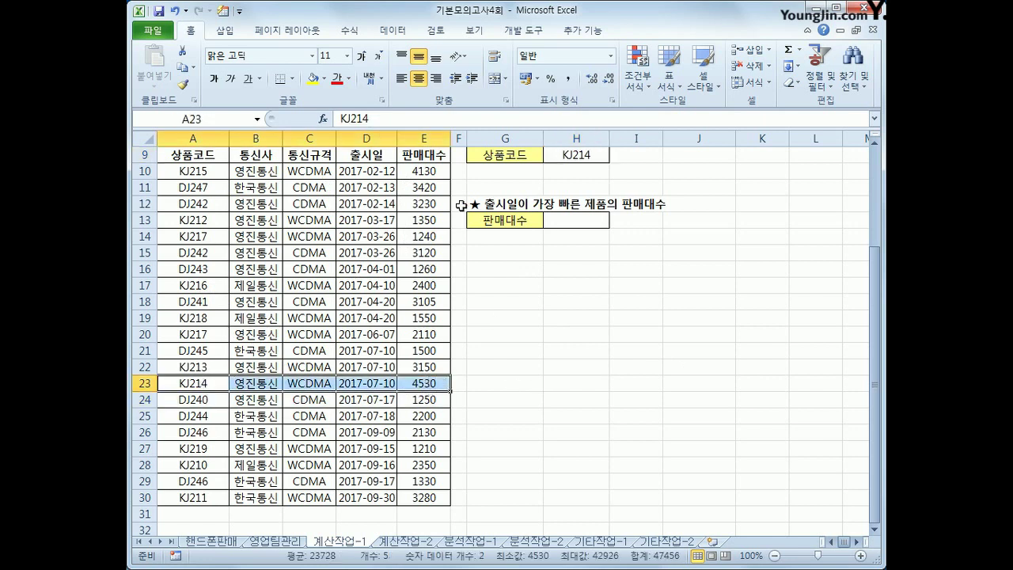
left_click(421, 171)
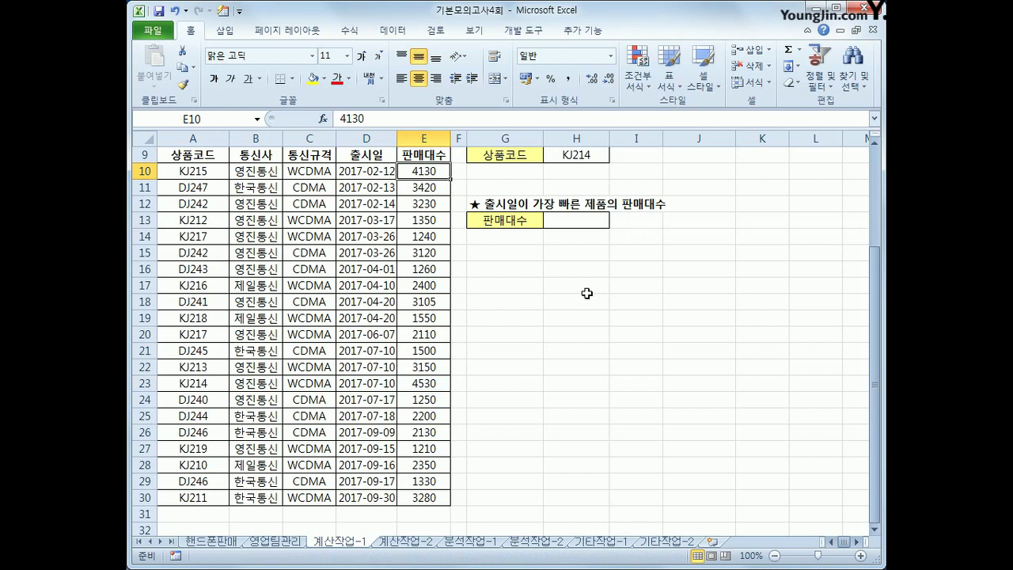
left_click_drag(422, 384, 166, 382)
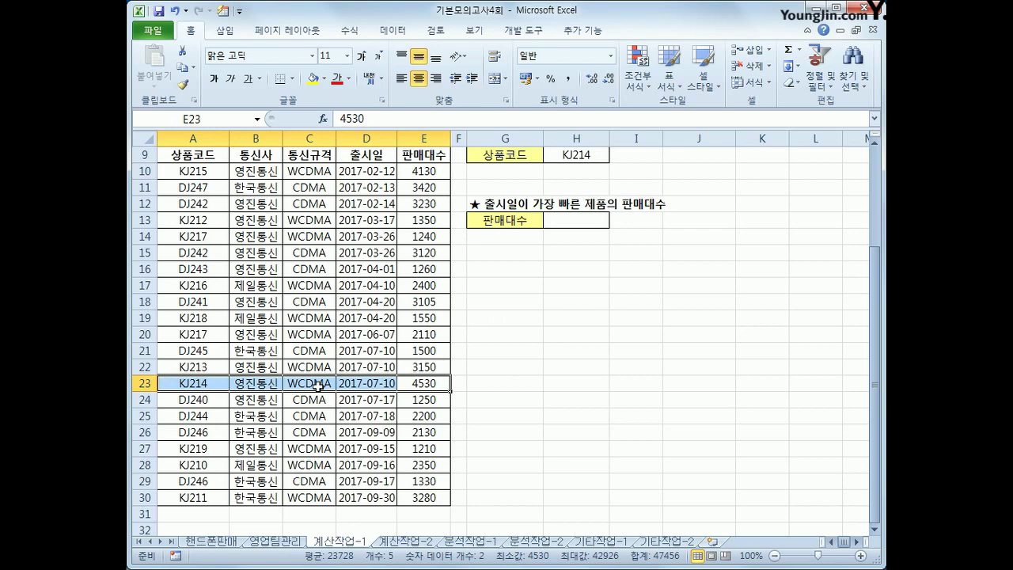
Step: In H13, begin a VLOOKUP formula with the earliest 출시일, MIN(D10:D30), as its lookup value
scroll(563, 301, "up", 2)
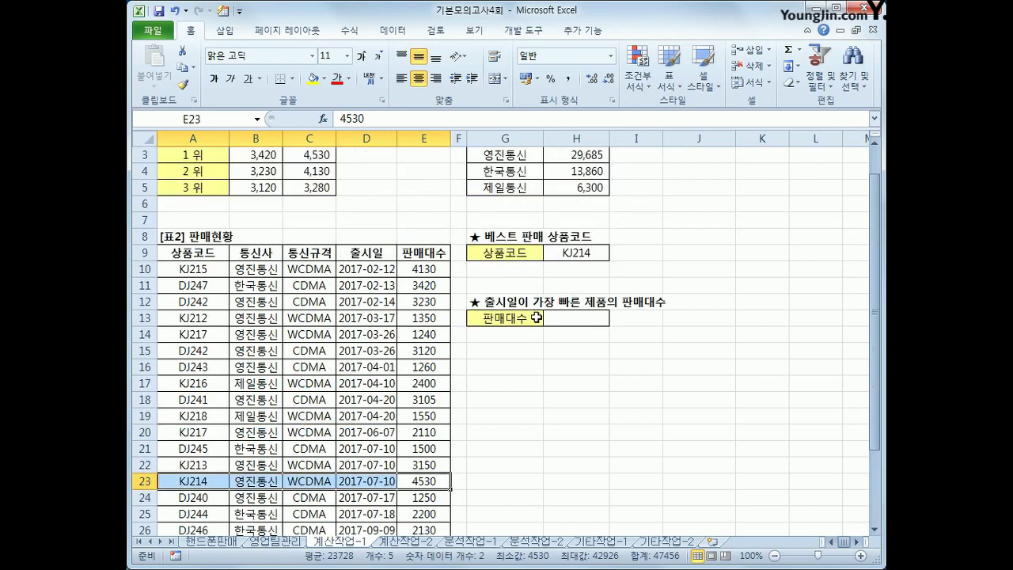
left_click(576, 322)
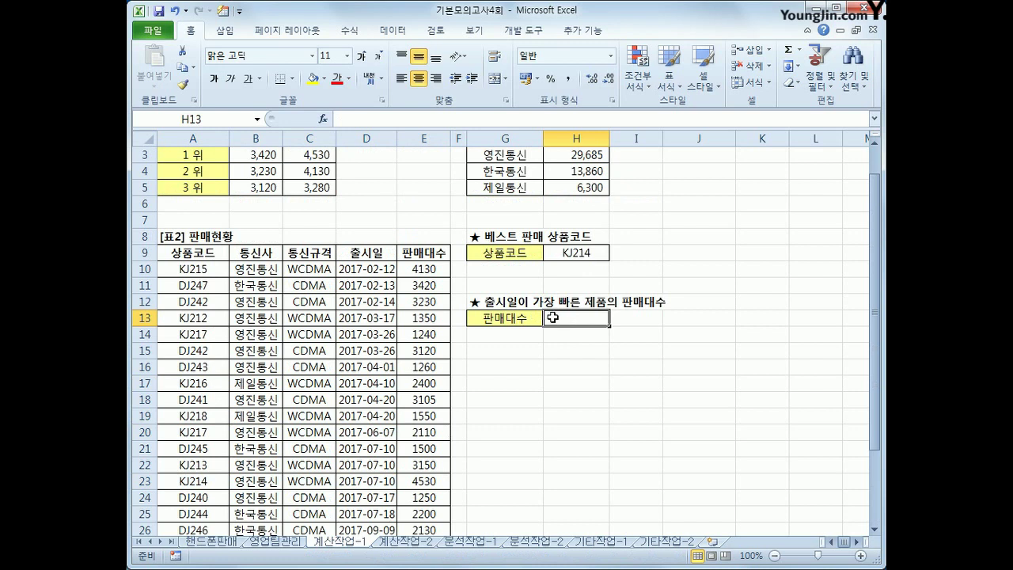
type("=vl")
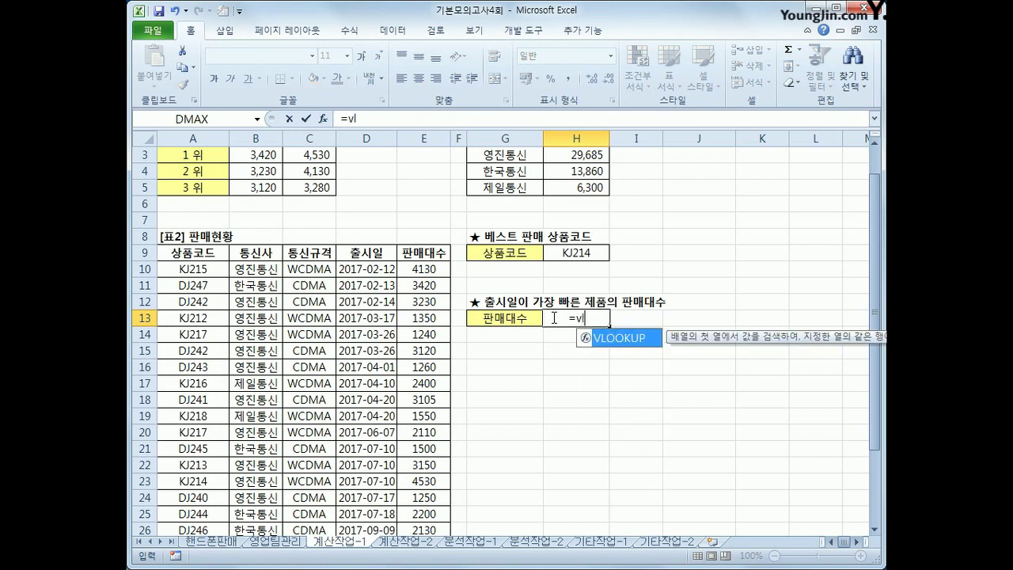
key("Tab")
type("m")
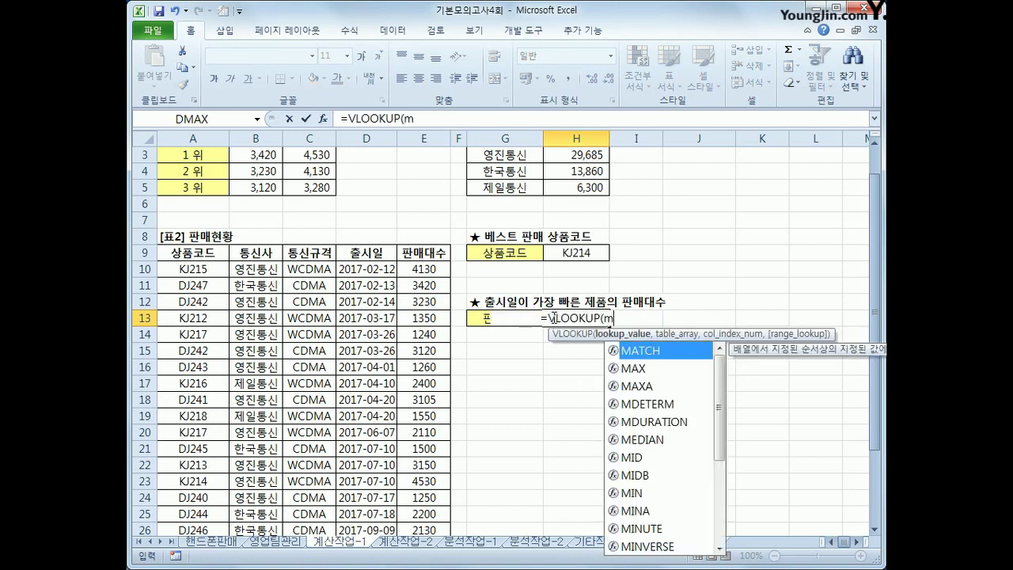
type("in(")
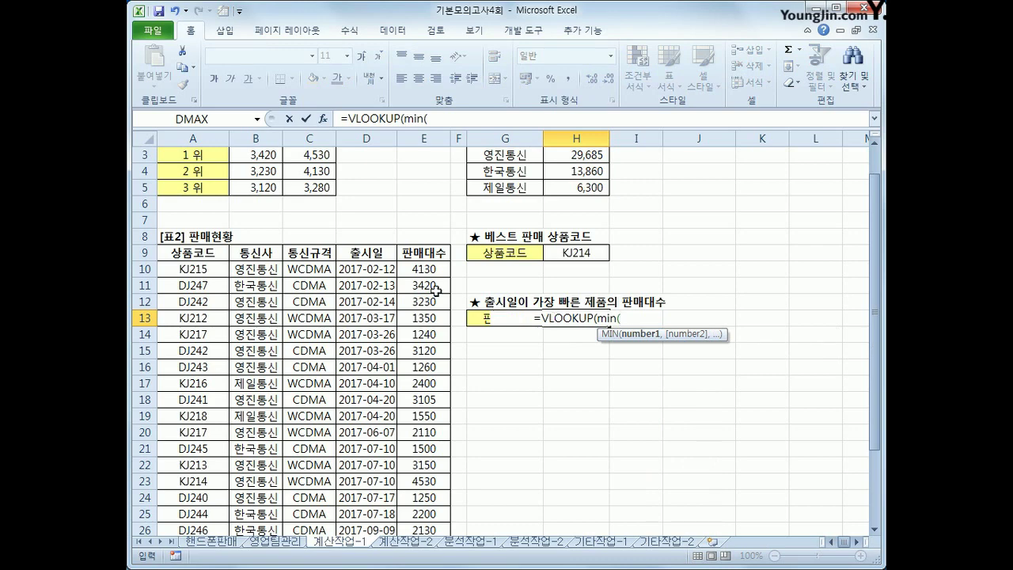
left_click_drag(381, 272, 380, 529)
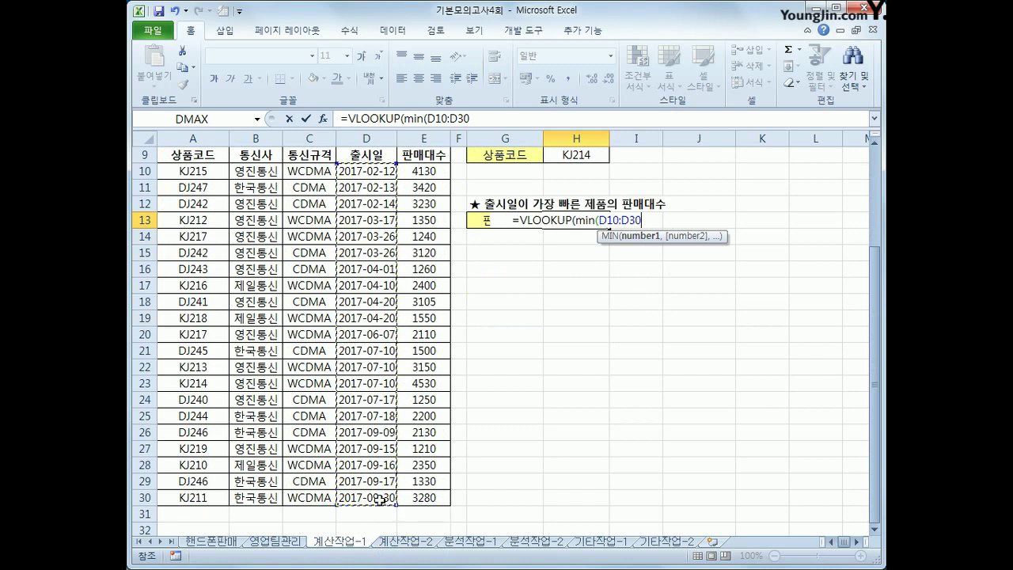
type("),")
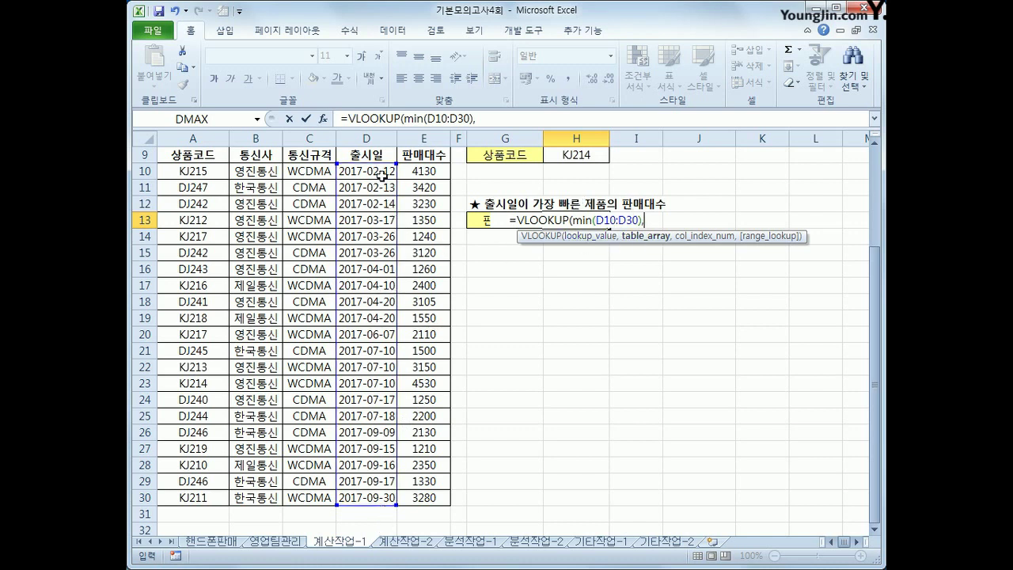
Step: Complete the VLOOKUP in H13 with table D10:E30, column index 2 and range lookup 0, and enter the formula
left_click_drag(380, 172, 428, 496)
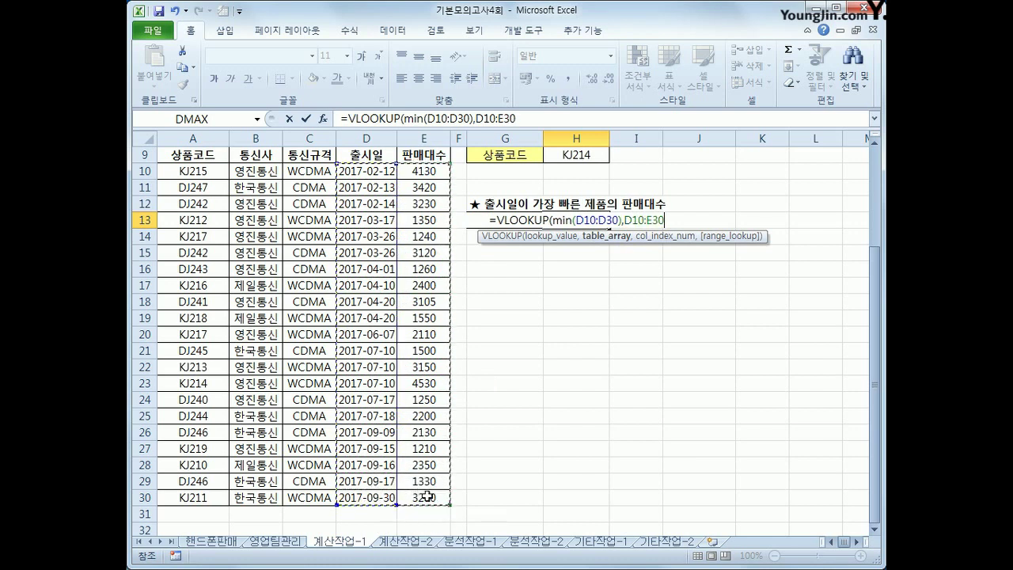
type(",")
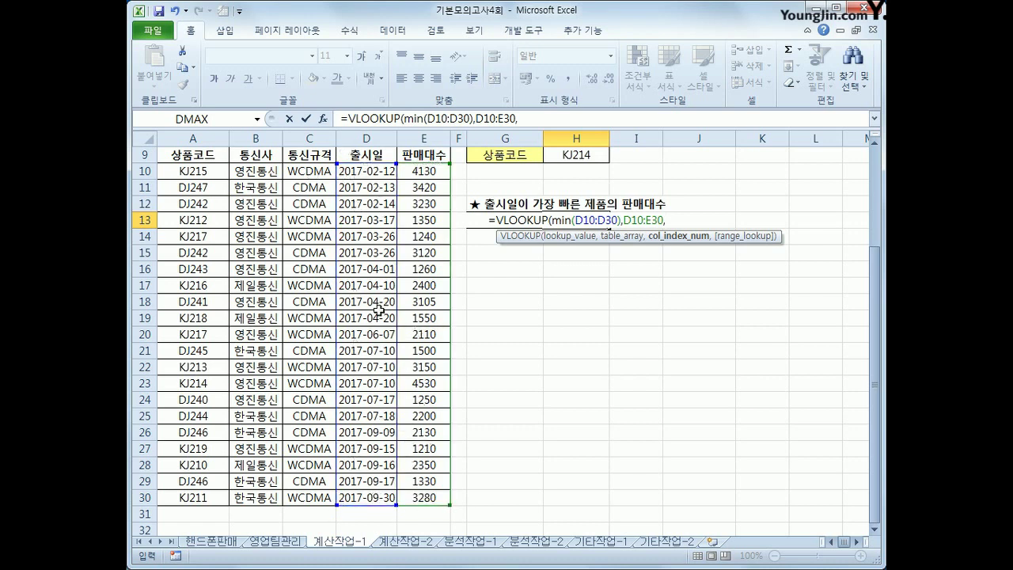
type("2")
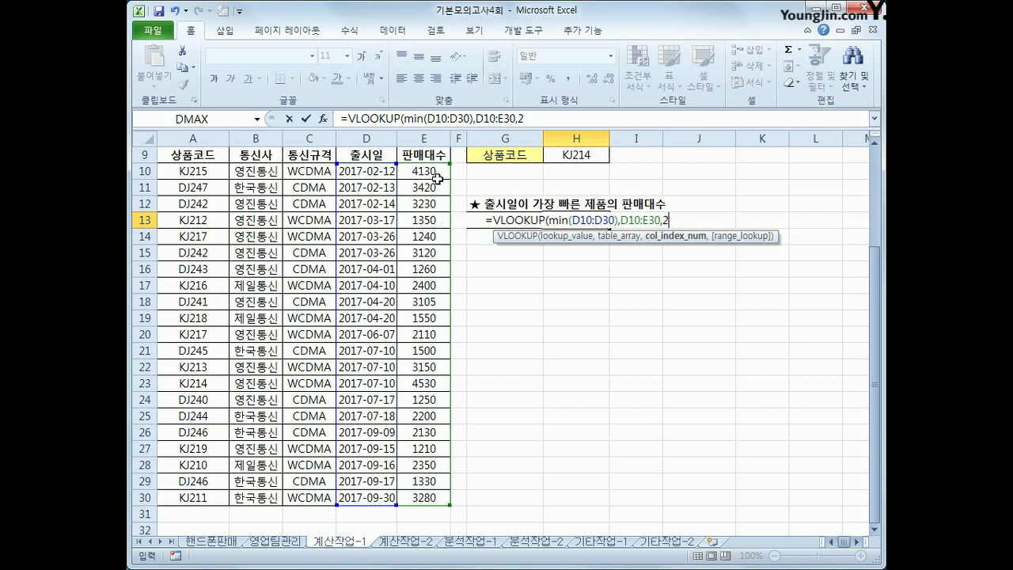
type(",0")
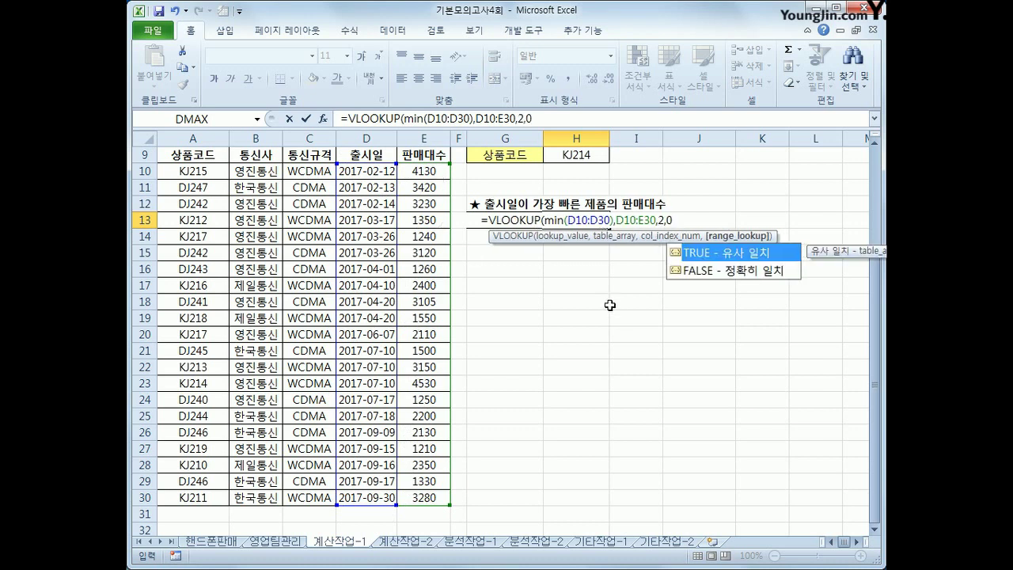
type(")")
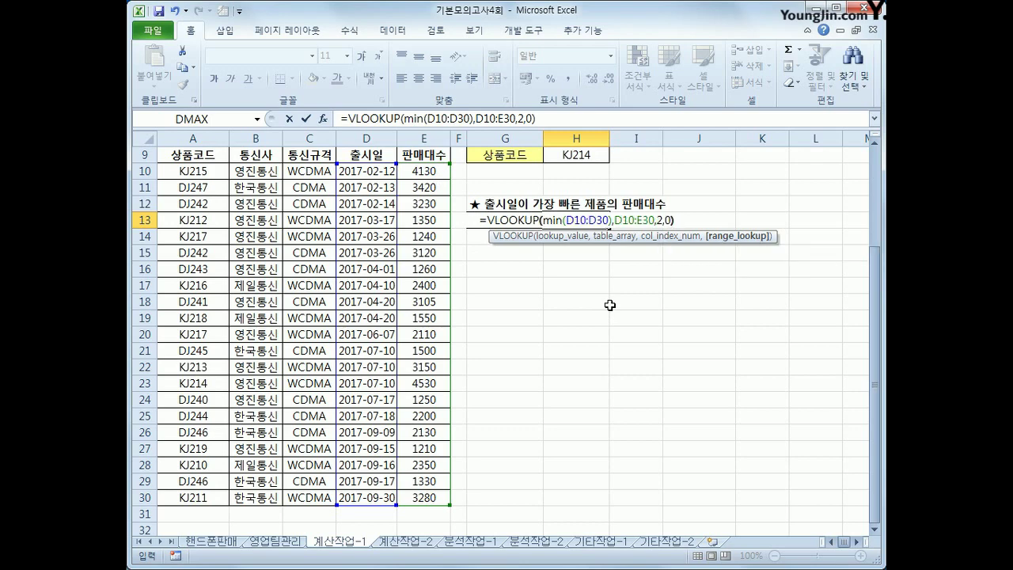
key("Return")
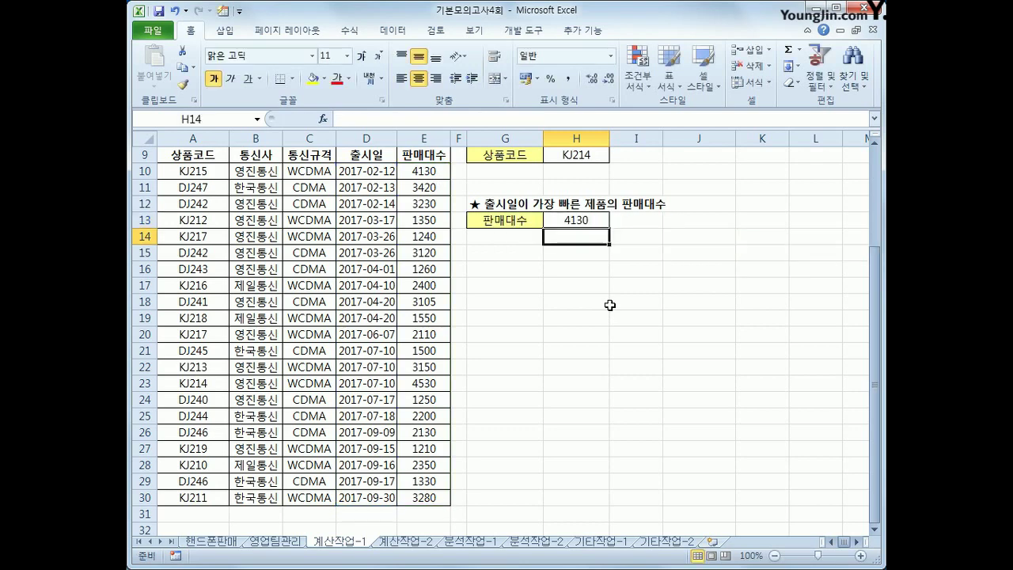
left_click(593, 222)
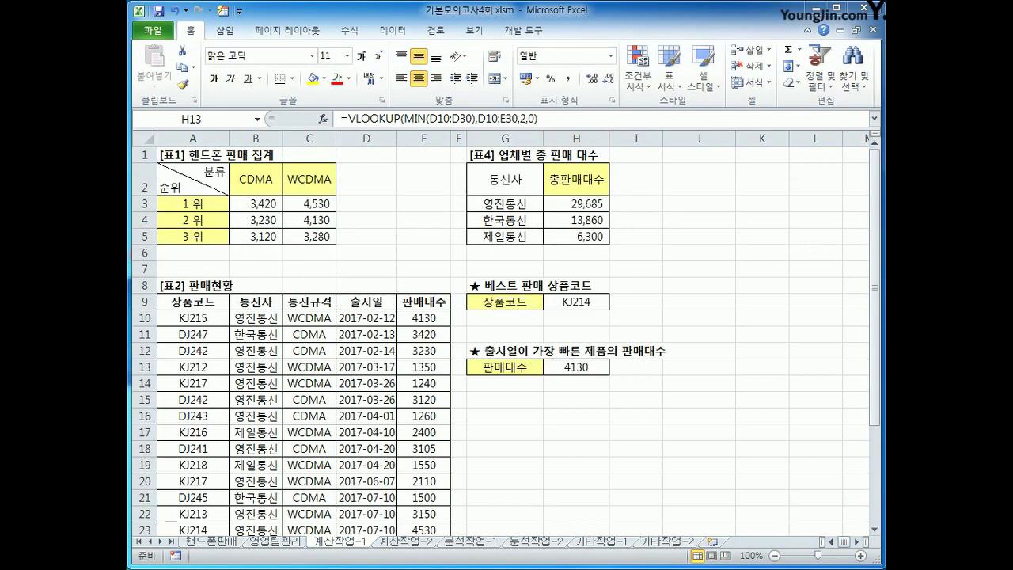
Step: Go to the 계산작업-2 sheet, select E4 under 합격여부, and insert a new code module in the Visual Basic editor
left_click(406, 541)
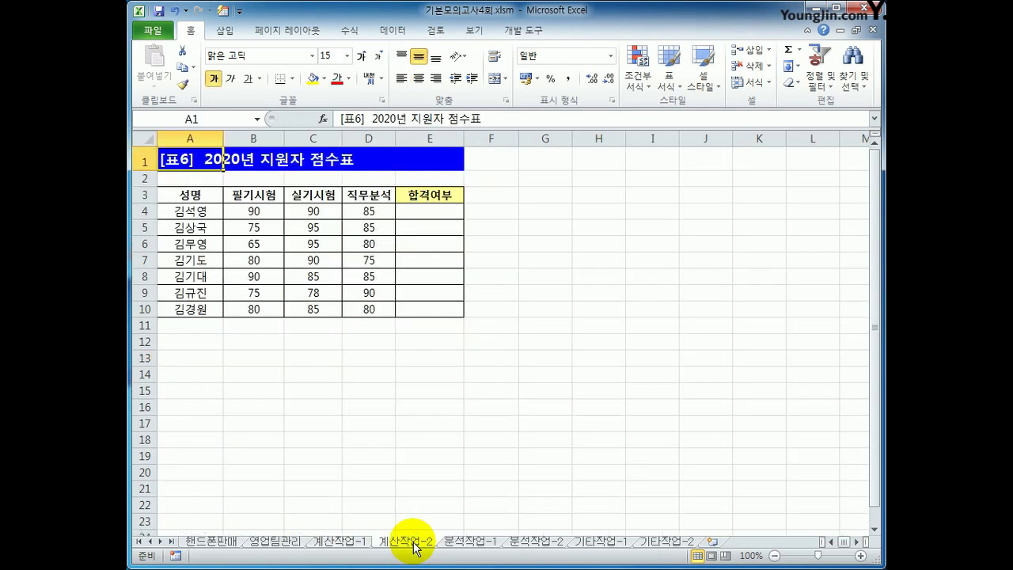
left_click(439, 211)
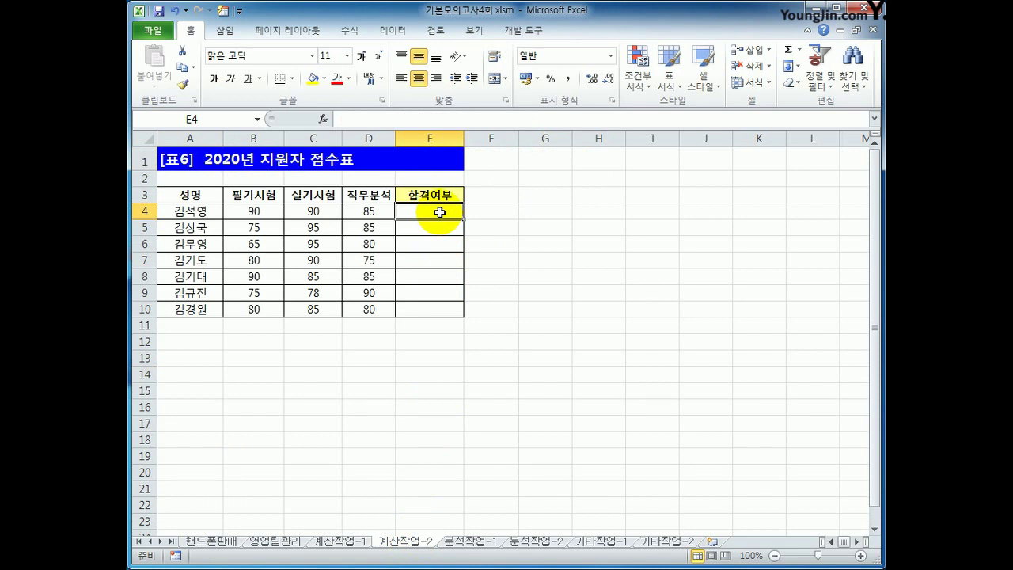
left_click(518, 30)
left_click(150, 68)
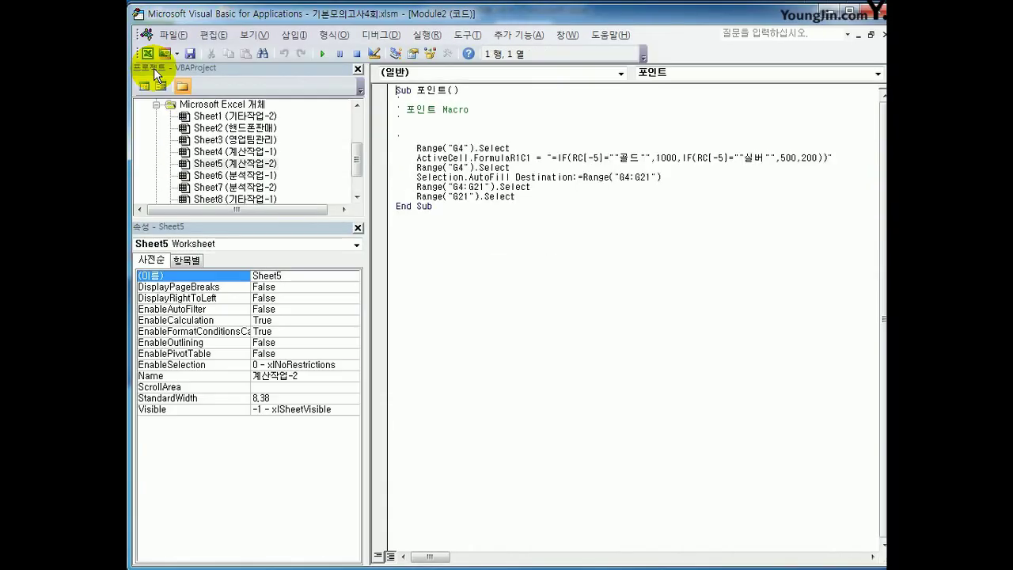
left_click(294, 37)
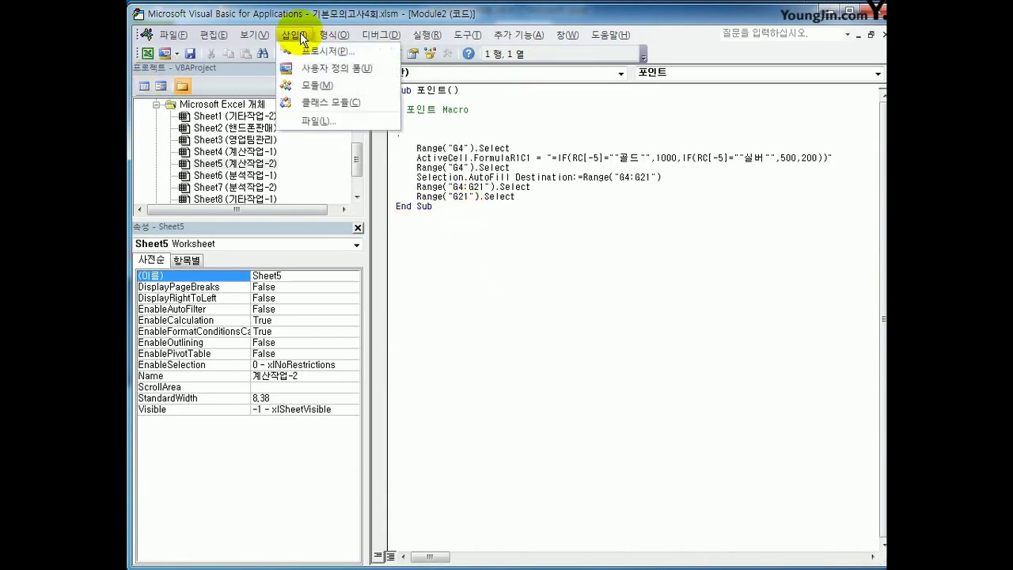
left_click(323, 86)
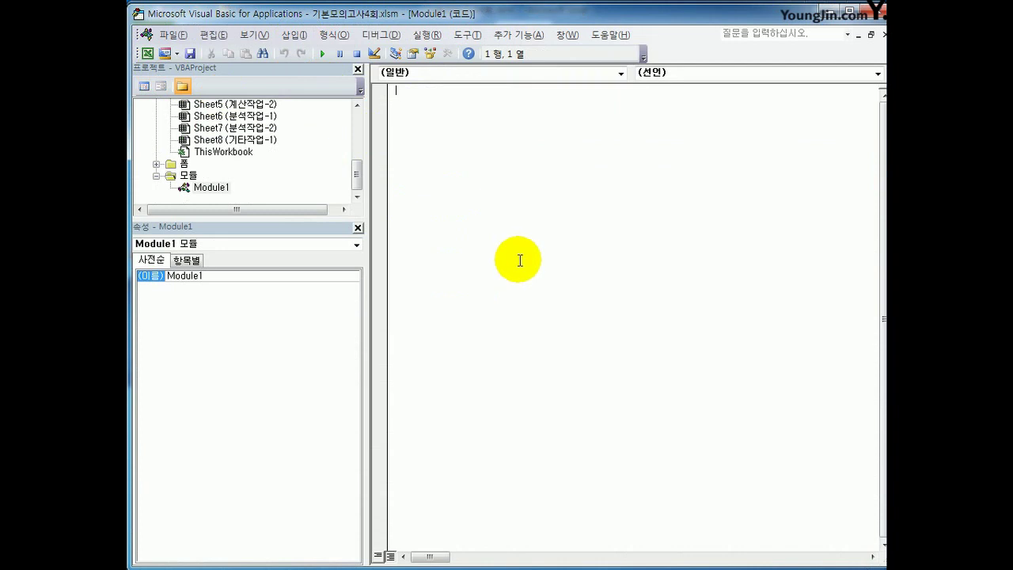
Step: Declare the public function fn합격 with the arguments 필기시험, 실기시험 and 직무분석
type("ㅔ")
key("BackSpace")
key("Hangul")
type("public function fn")
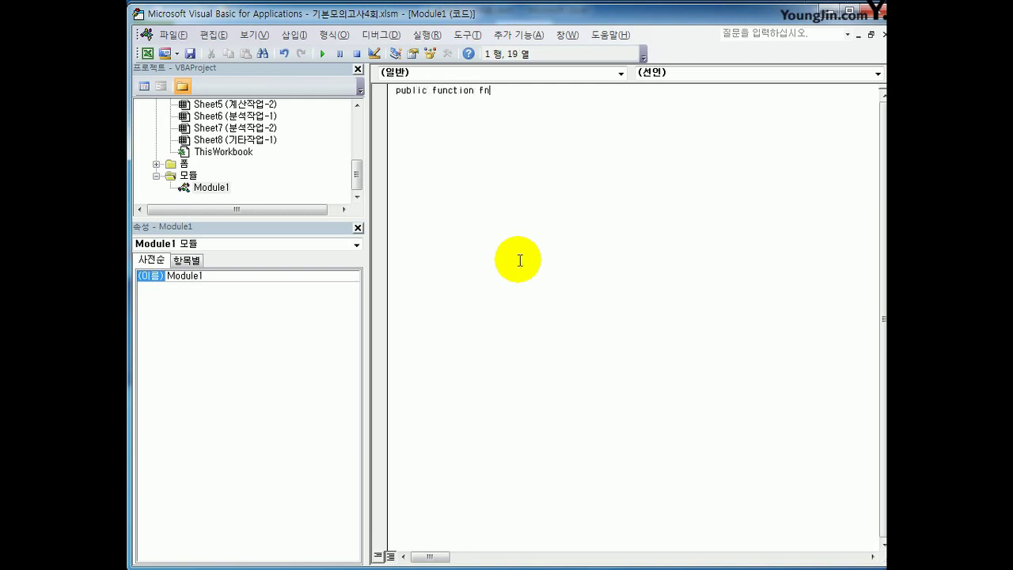
key("Hangul")
type("ㅎ합격(")
type("필기시허")
type("ㅁ, ")
type("실기시험, ")
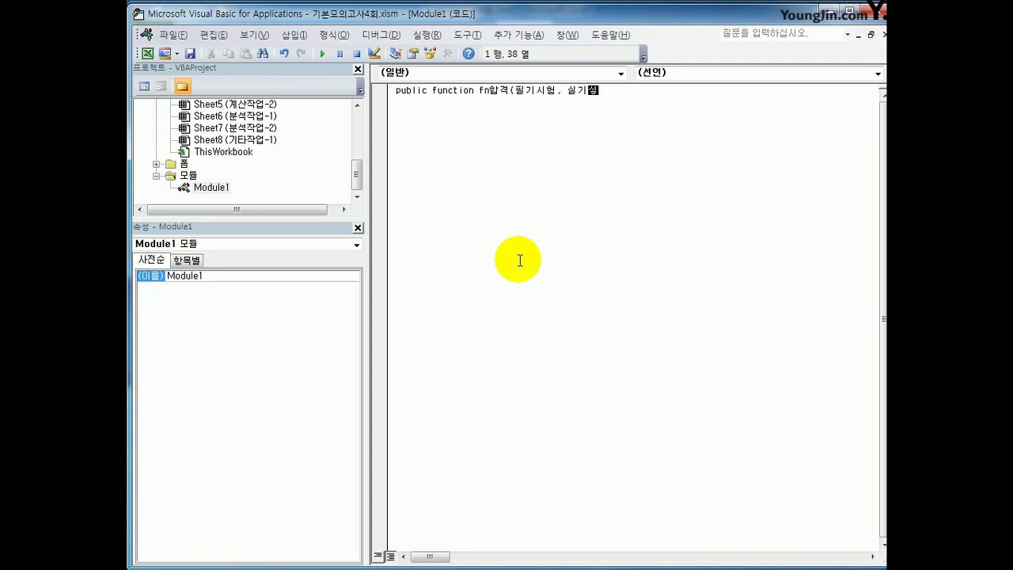
type("직무분석")
key("Return")
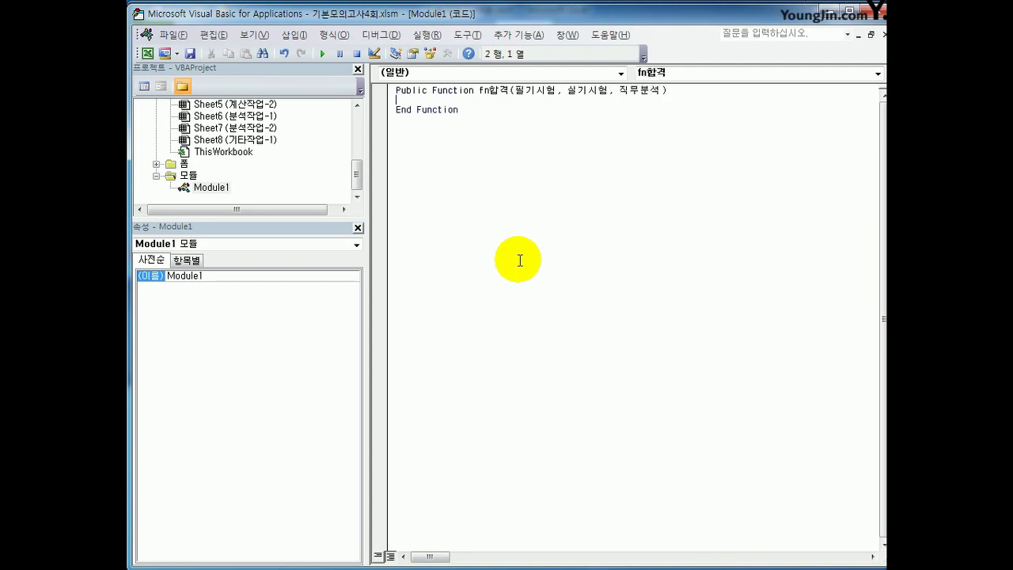
Step: Inside fn합격, write the condition line If 직무분석 >= 80 And 시험점수 >= 80 Then
key("Return")
key("Tab")
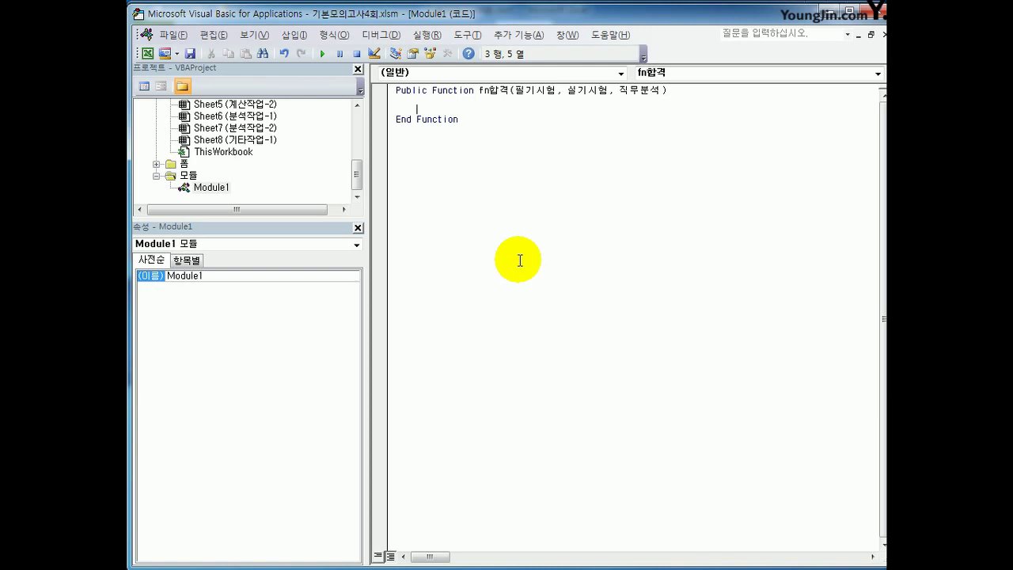
type("i")
type("f ")
type("직무부")
type("분석 ")
type(">=")
type(" 80 and 시험점수 >= 80 then")
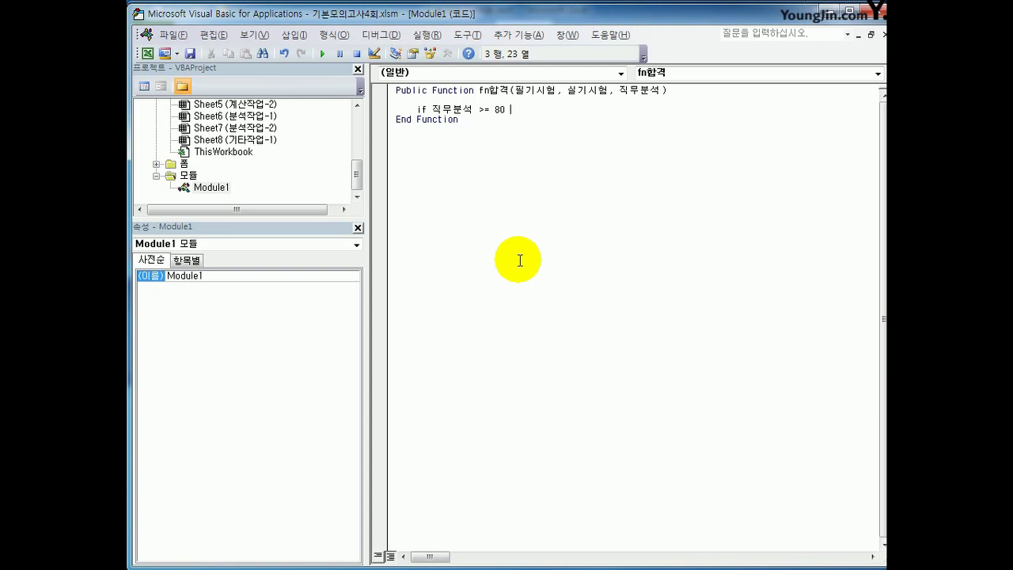
type("and")
type("시험점수 >= 80 ")
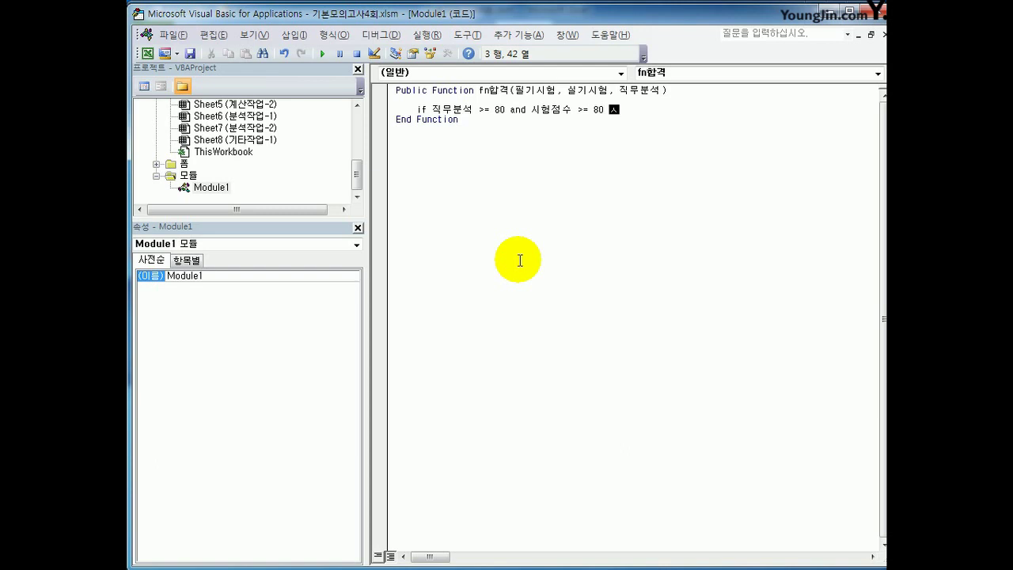
type("then")
key("Return")
Step: Above the If line, add the assignment 시험점수 = (필기시험 + 실기시험) / 2, leaving blank lines around it
key("Up")
key("Up")
key("Return")
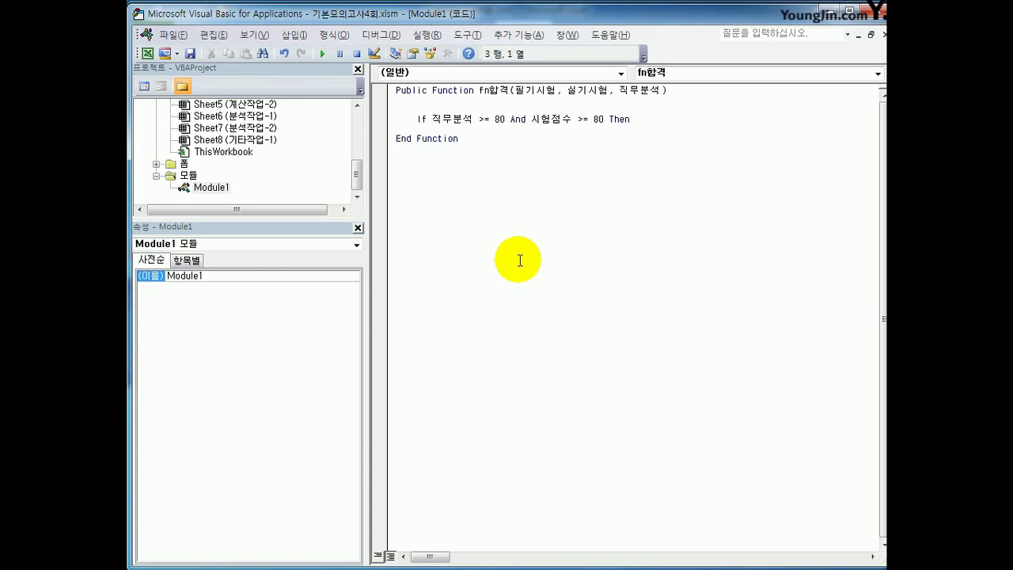
left_click_drag(532, 119, 573, 123)
left_click_drag(516, 90, 603, 93)
left_click(528, 107)
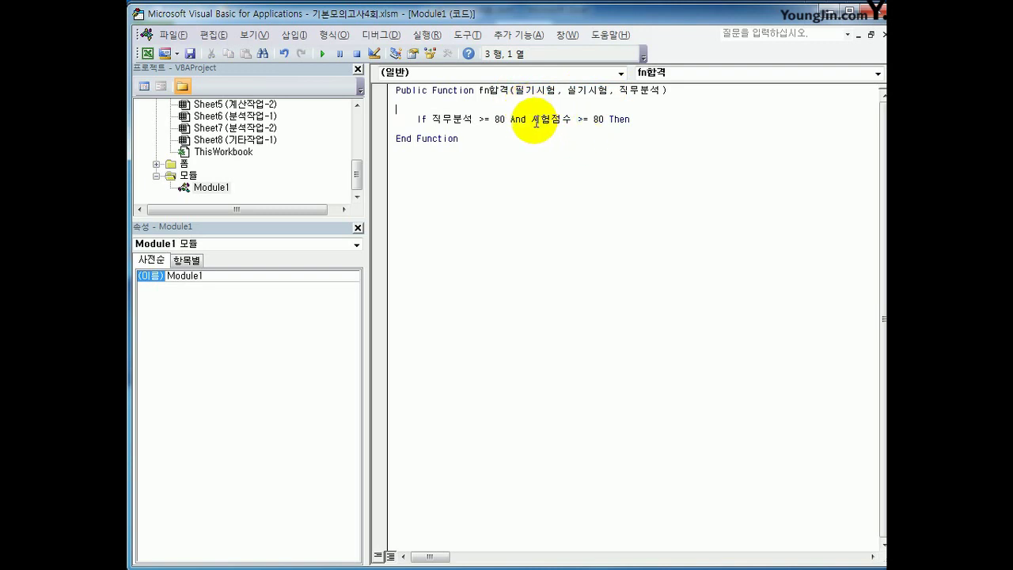
left_click_drag(532, 120, 560, 121)
left_click(515, 100)
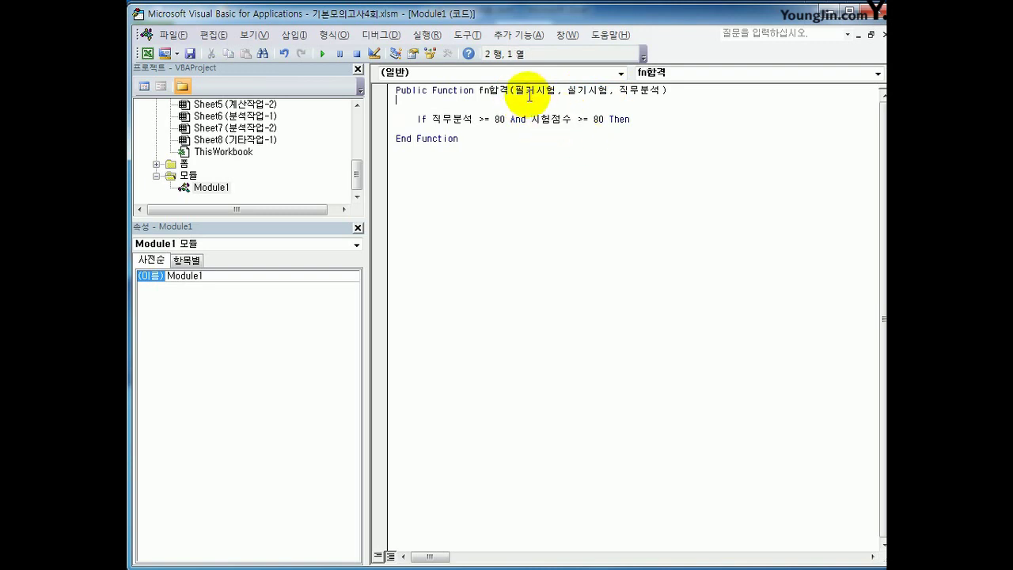
key("Return")
key("Tab")
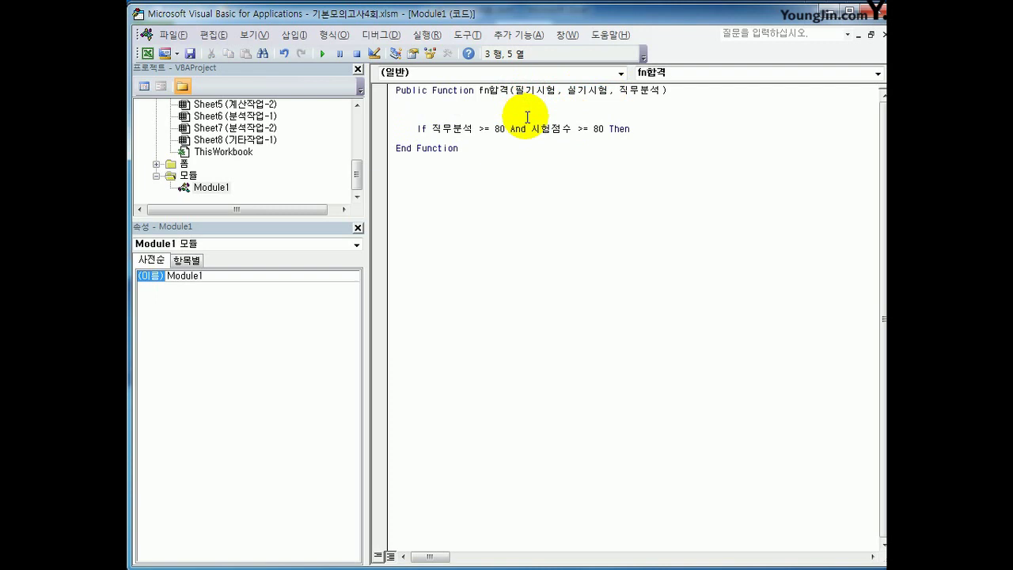
type("시험점수 = (필기")
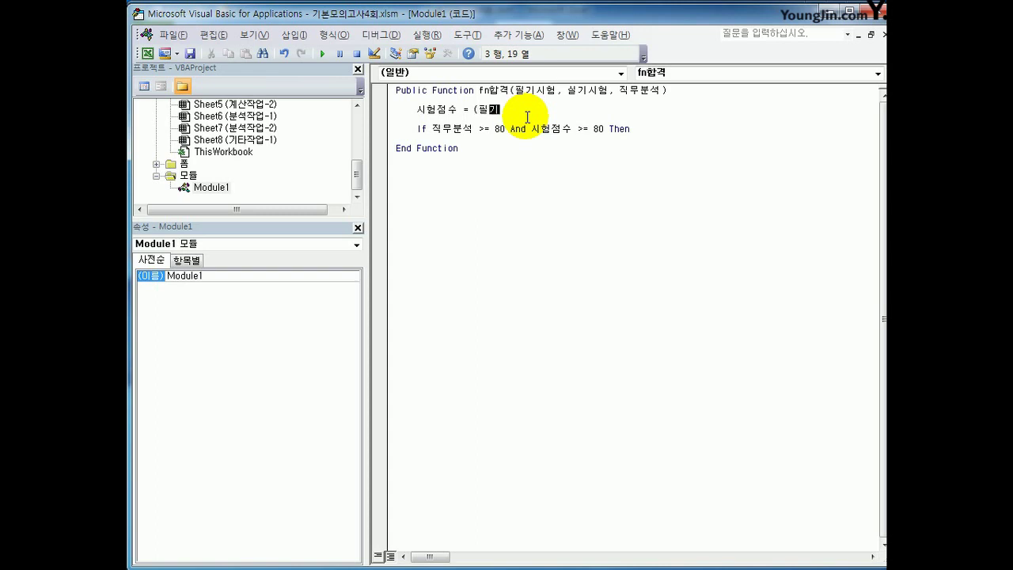
type("시험 + 실기시험) /2")
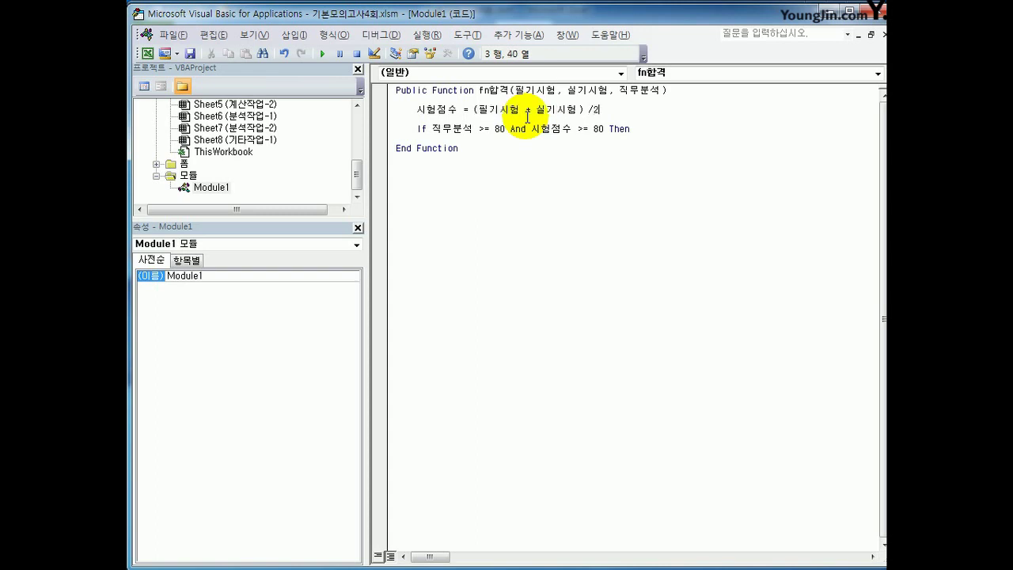
key("Down")
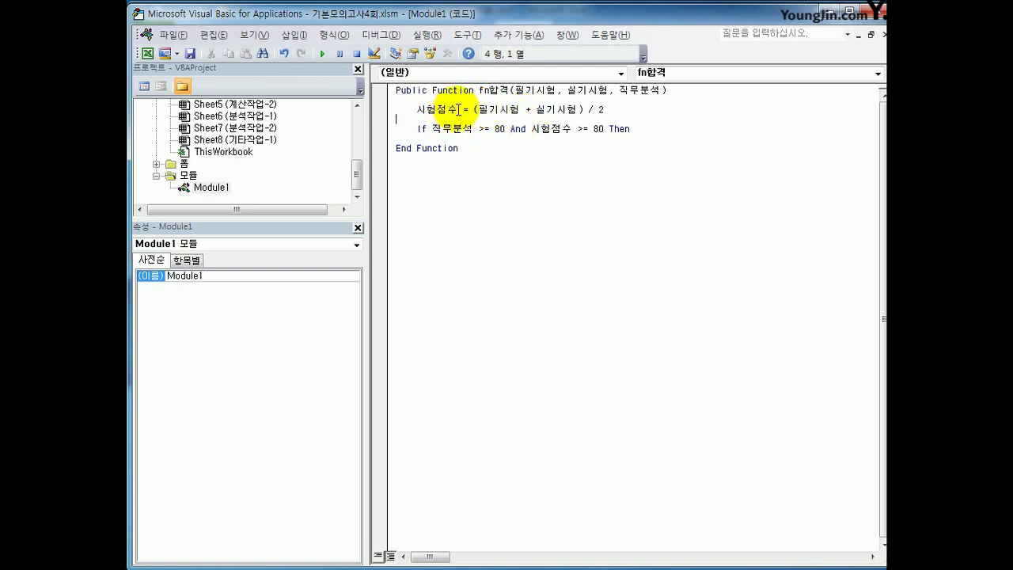
Step: Below the If line, make the function return "합격" with the line fn합격 = "합격"
left_click_drag(459, 110, 417, 109)
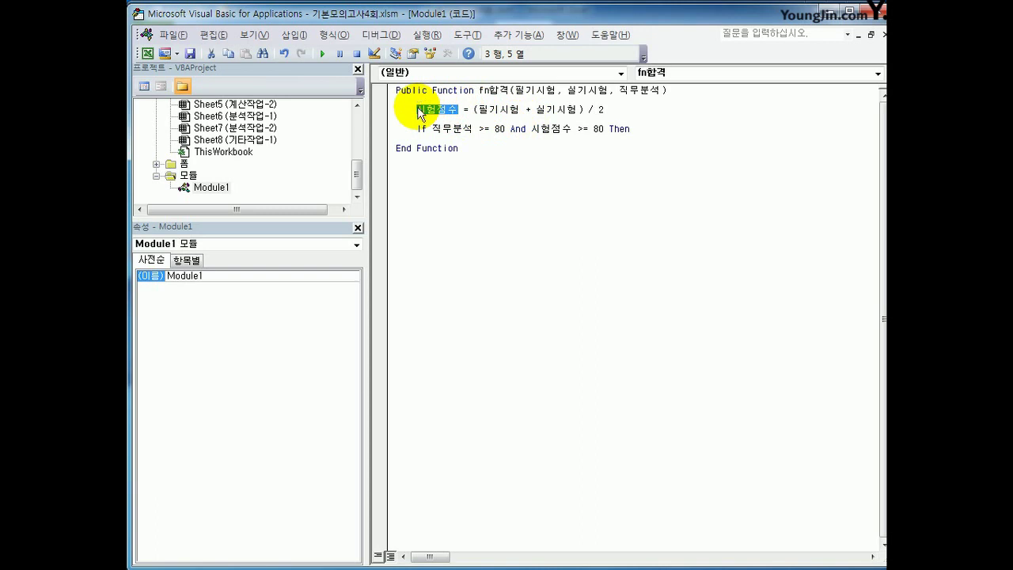
left_click_drag(532, 128, 578, 128)
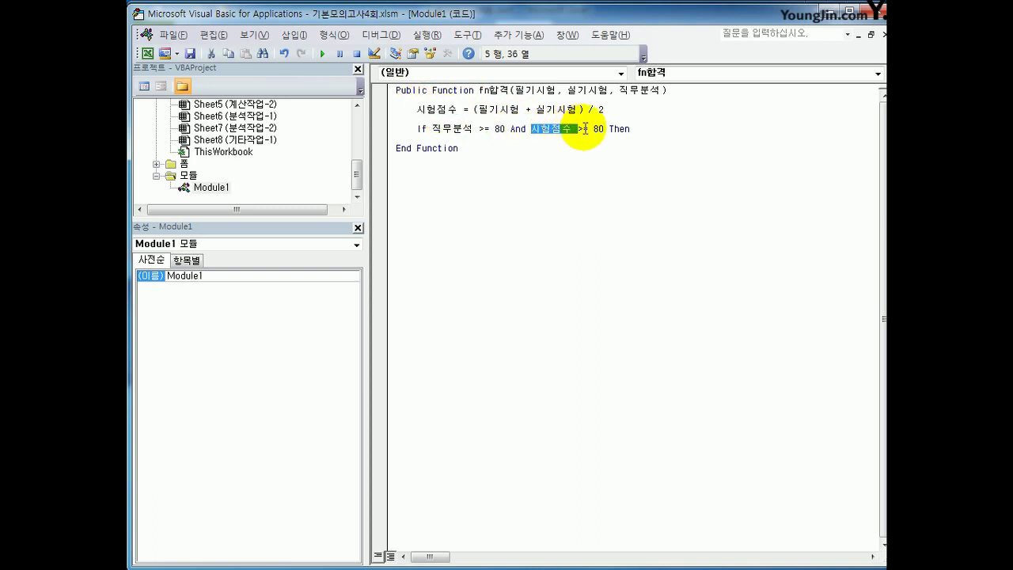
left_click(667, 128)
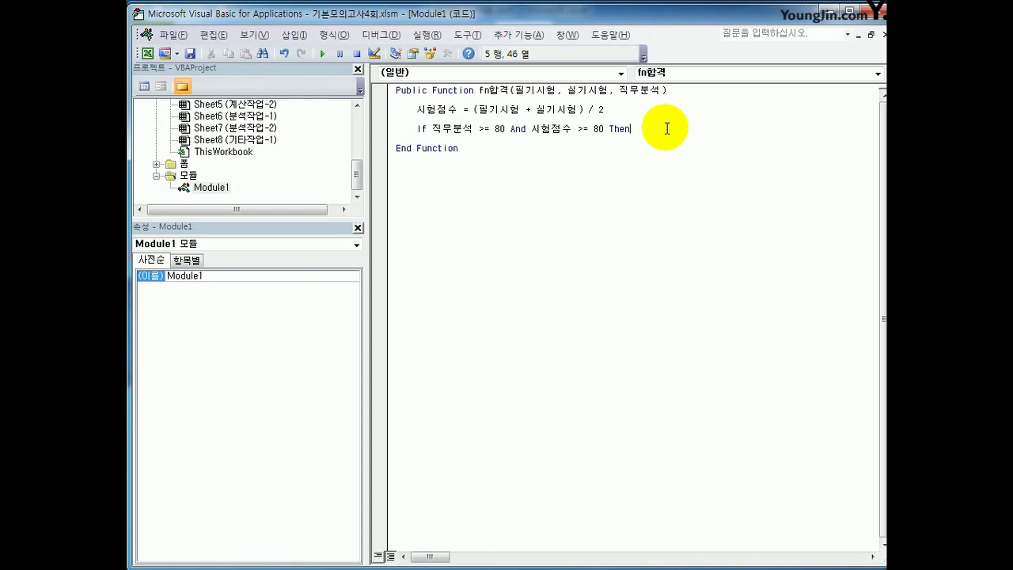
key("Return")
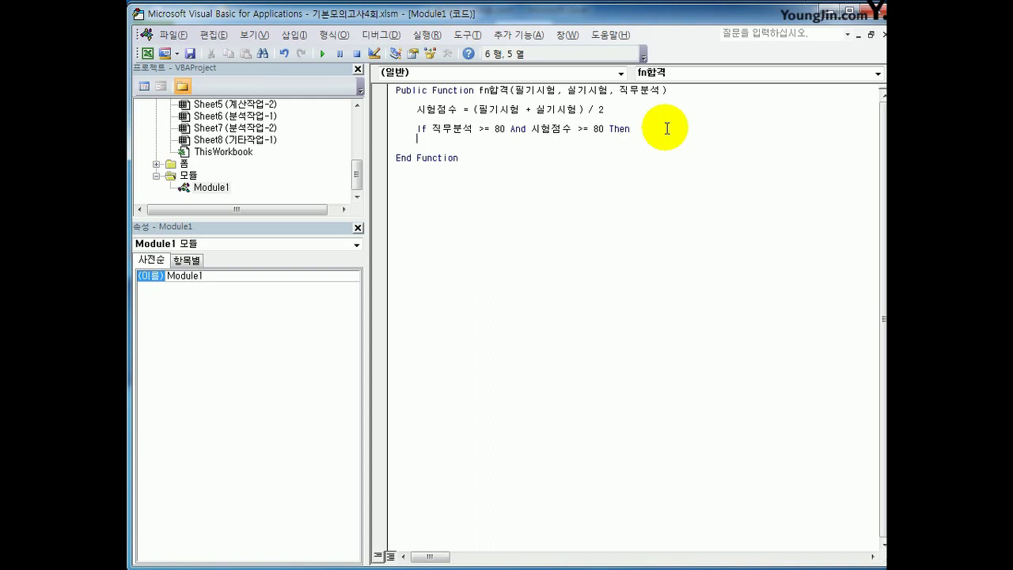
type("fnㅎ")
type("합격 = ")
type("\"합")
type("격\"")
key("Return")
Step: Add an Else branch with fn합격 = "불합격" and close the block with End If
type("else")
key("Return")
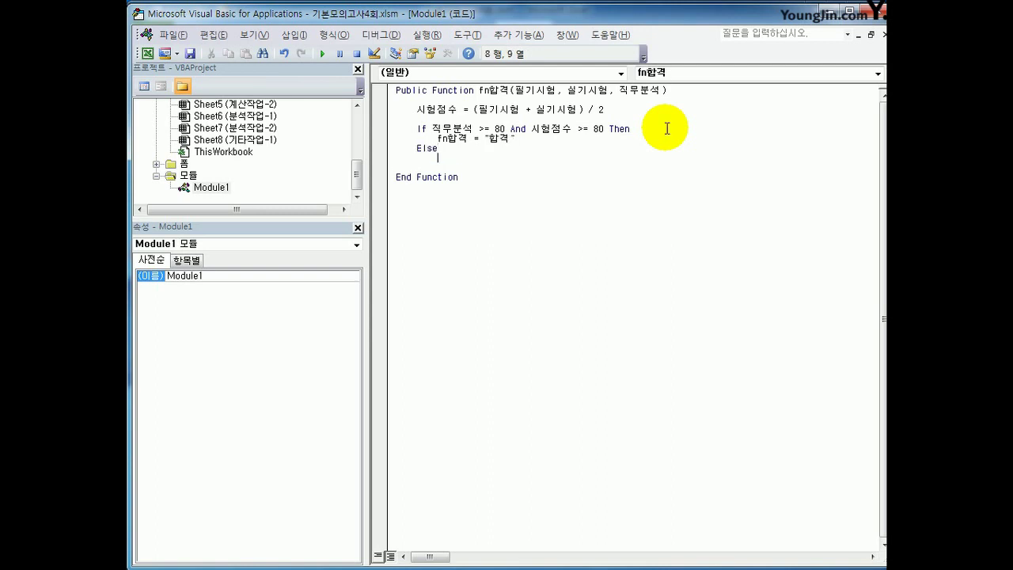
key("Tab")
type("fn합격 = \"불합격\"")
key("Return")
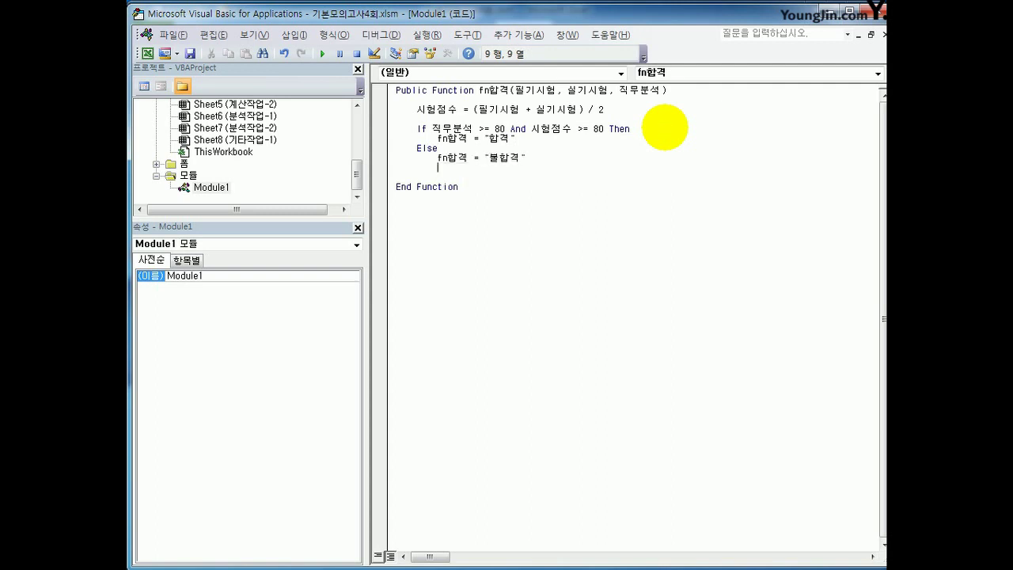
key("BackSpace")
type("end if")
key("Up")
key("Up")
key("Up")
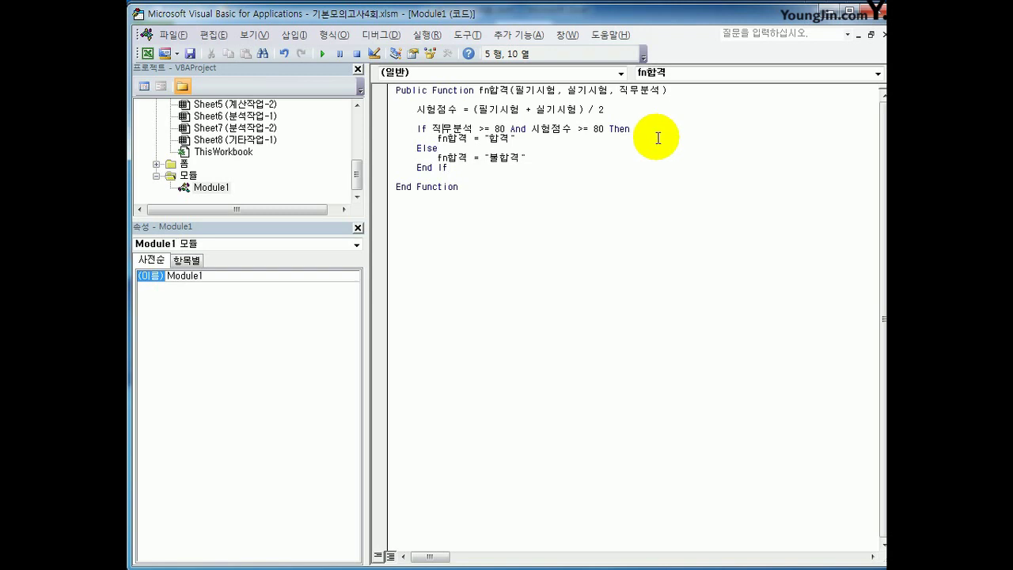
left_click(640, 268)
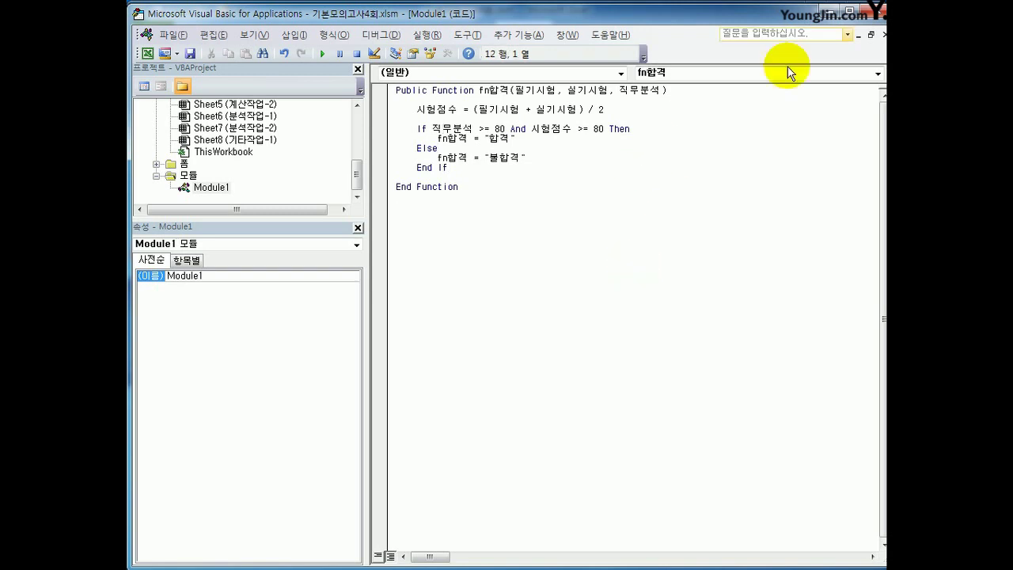
Step: Return to the 계산작업-2 sheet and insert the user-defined function fn합격 into cell E4
left_click(881, 12)
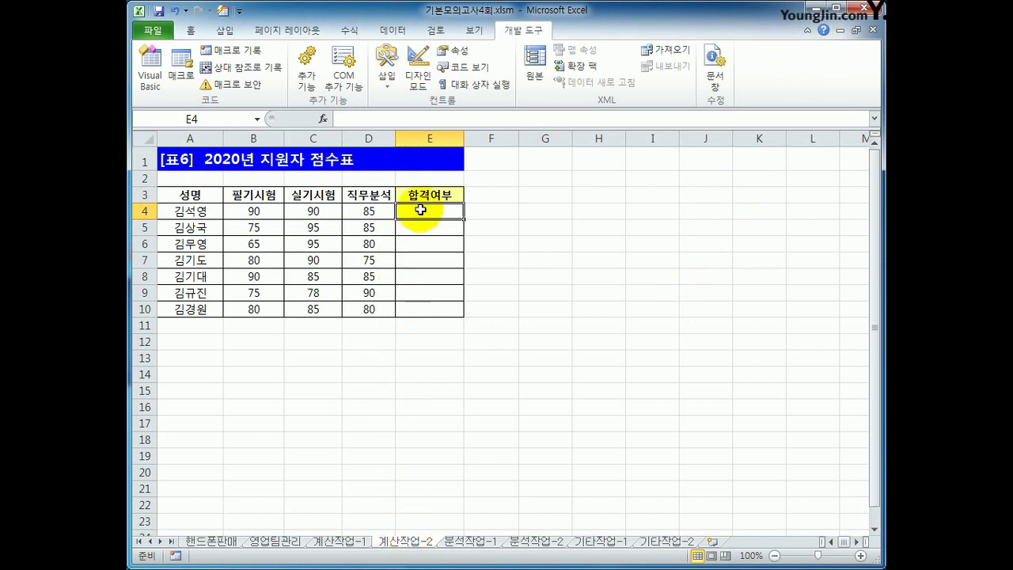
left_click(323, 119)
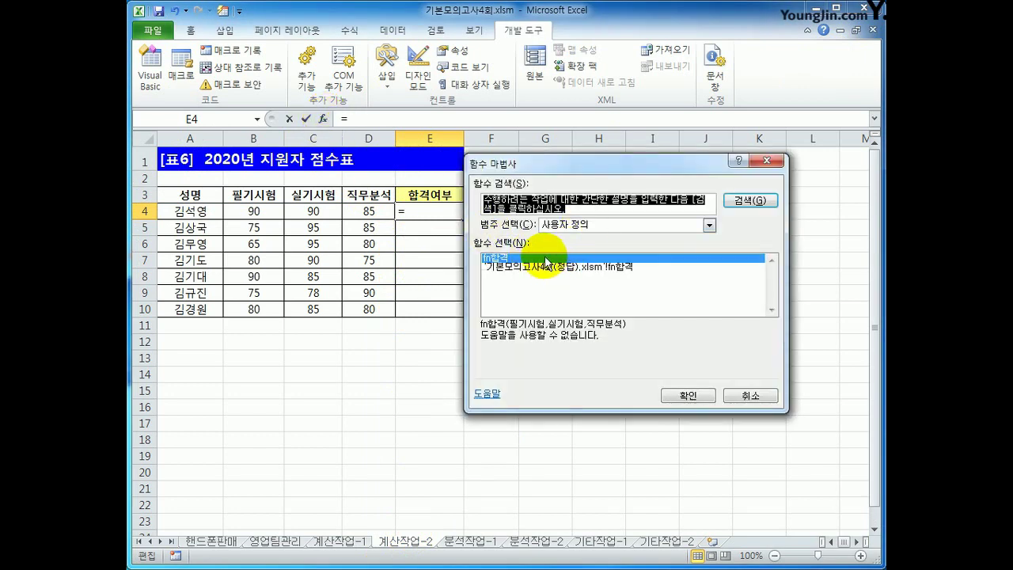
left_click(682, 396)
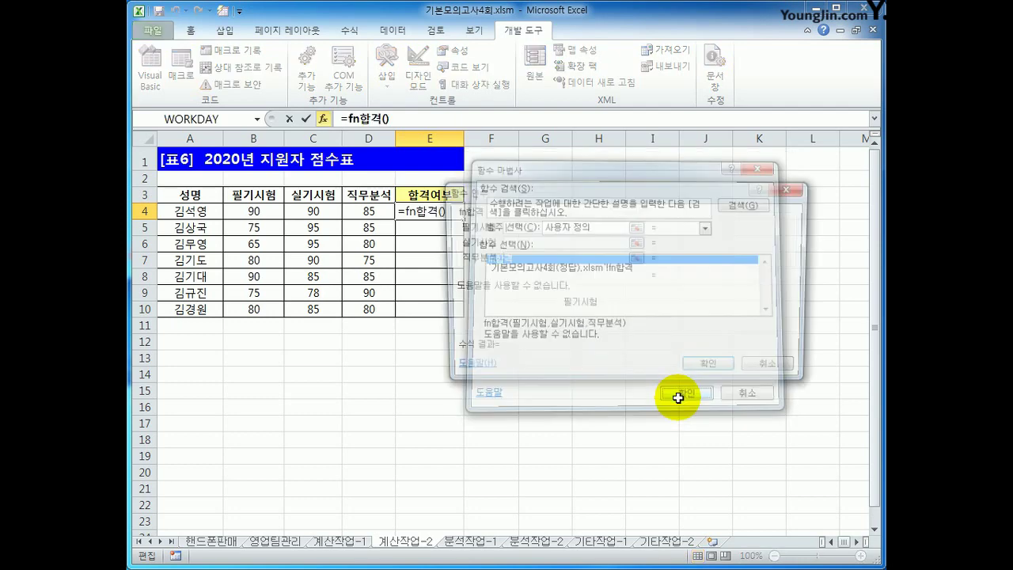
left_click_drag(556, 187, 546, 270)
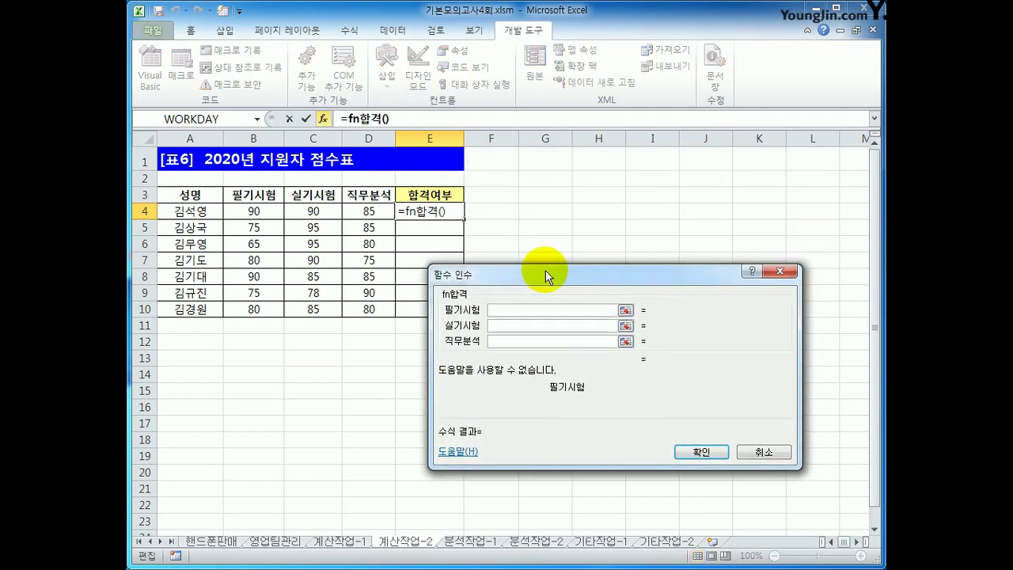
Step: Set fn합격's arguments 필기시험, 실기시험 and 직무분석 to B4, C4 and D4, and fill the formula down to E10
left_click(254, 212)
left_click(515, 325)
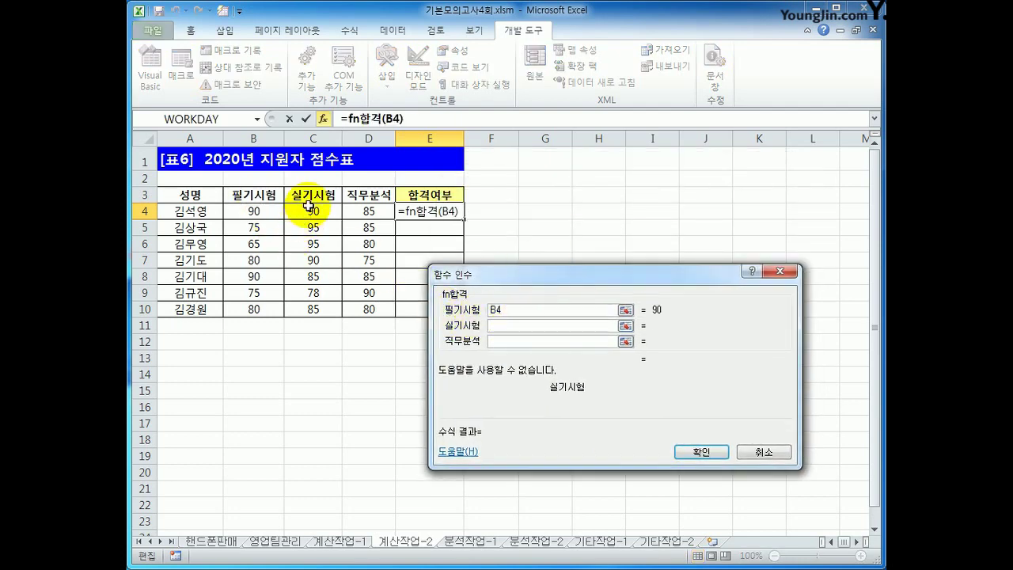
left_click(308, 206)
left_click(537, 341)
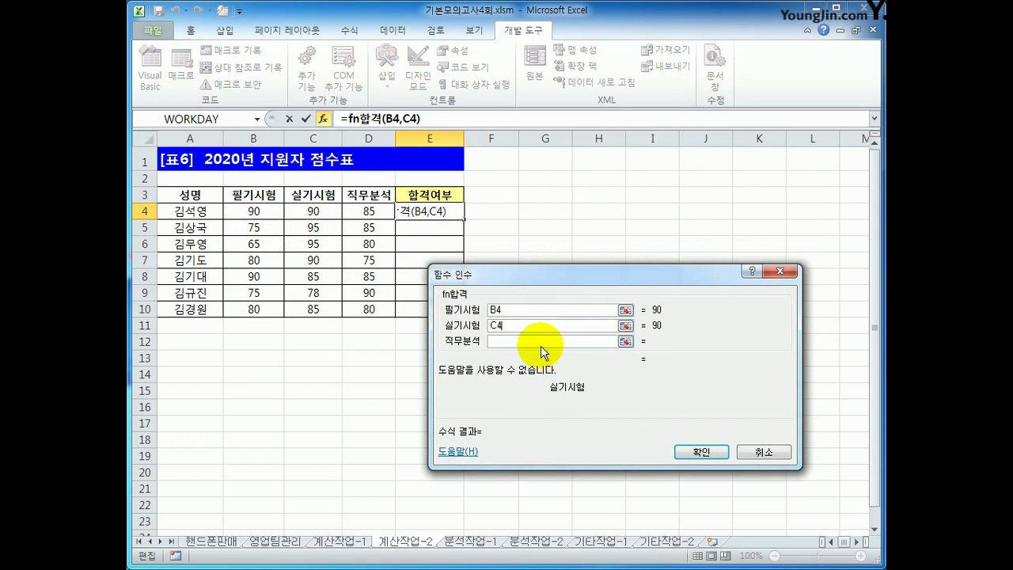
left_click(369, 212)
left_click(700, 452)
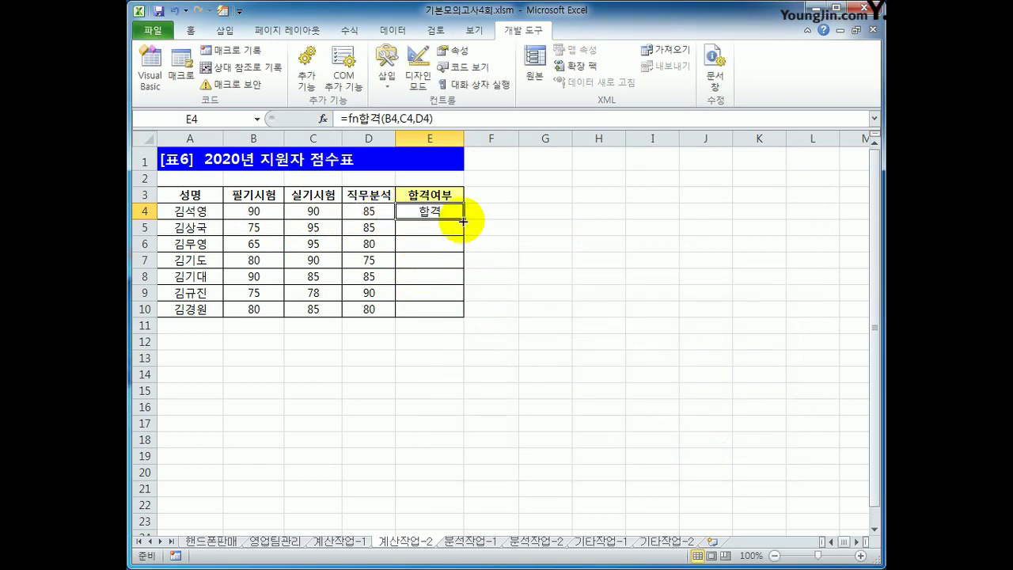
left_click_drag(464, 219, 461, 316)
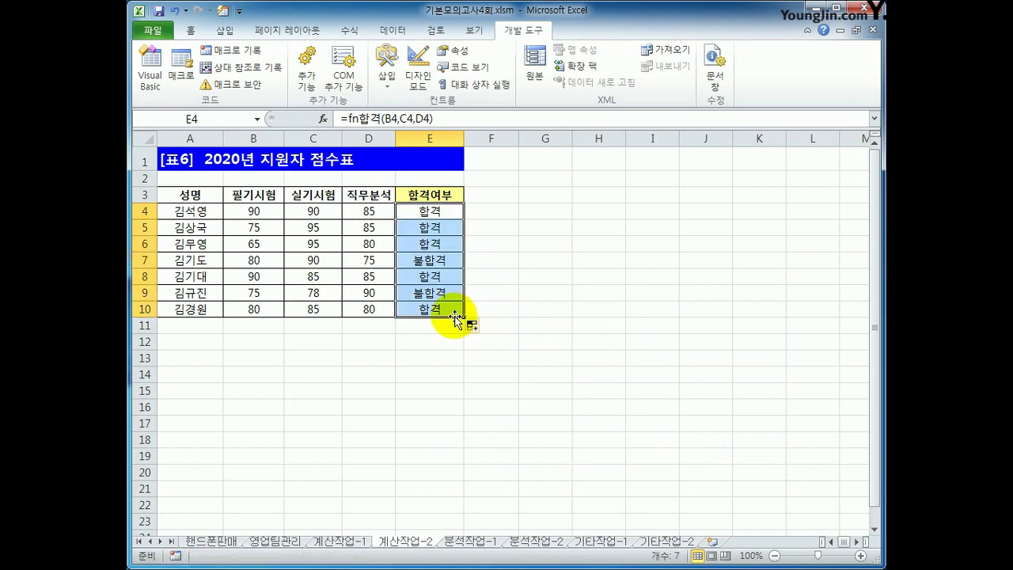
left_click(447, 312)
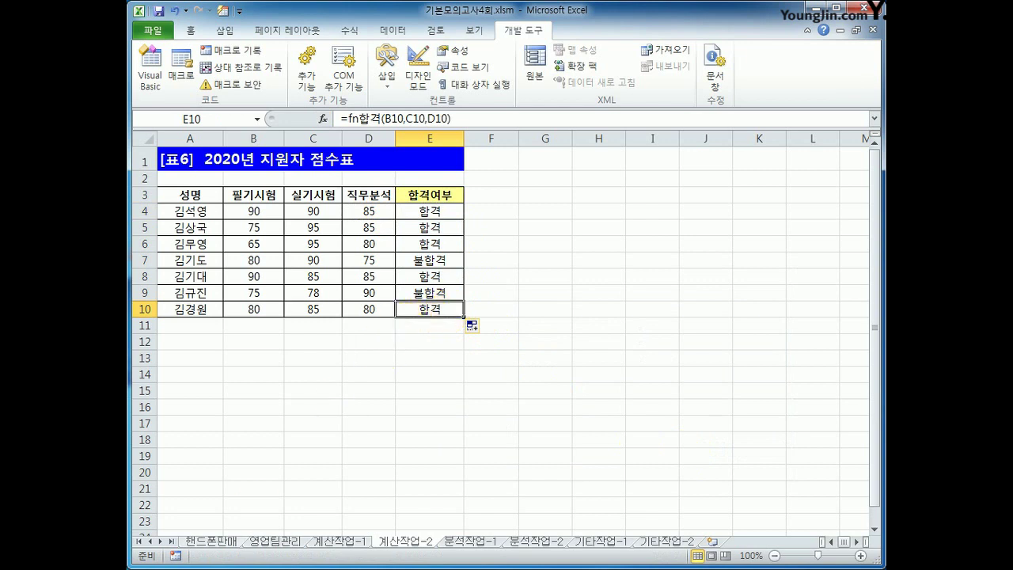
key("alt+F11")
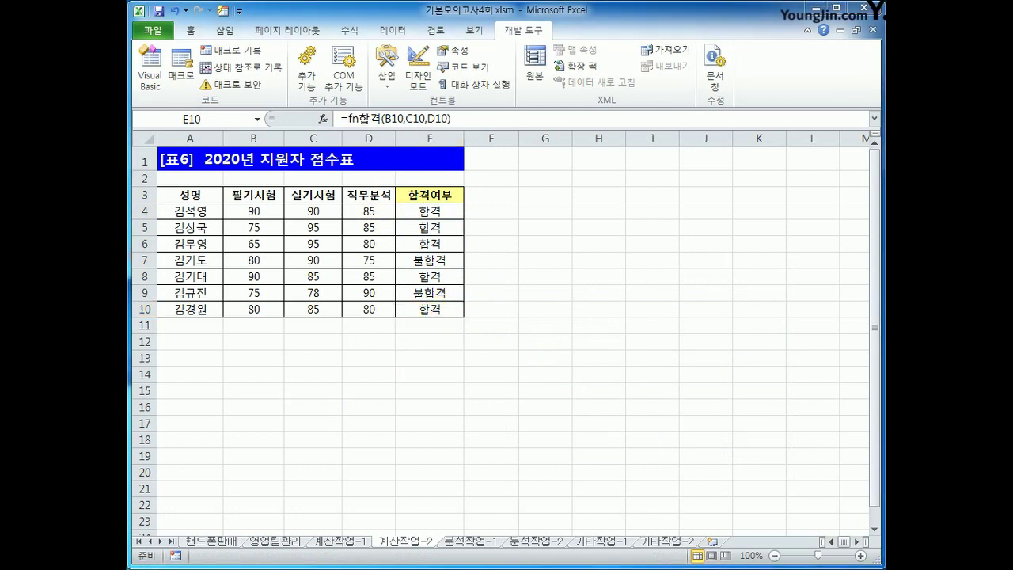
key("alt+F11")
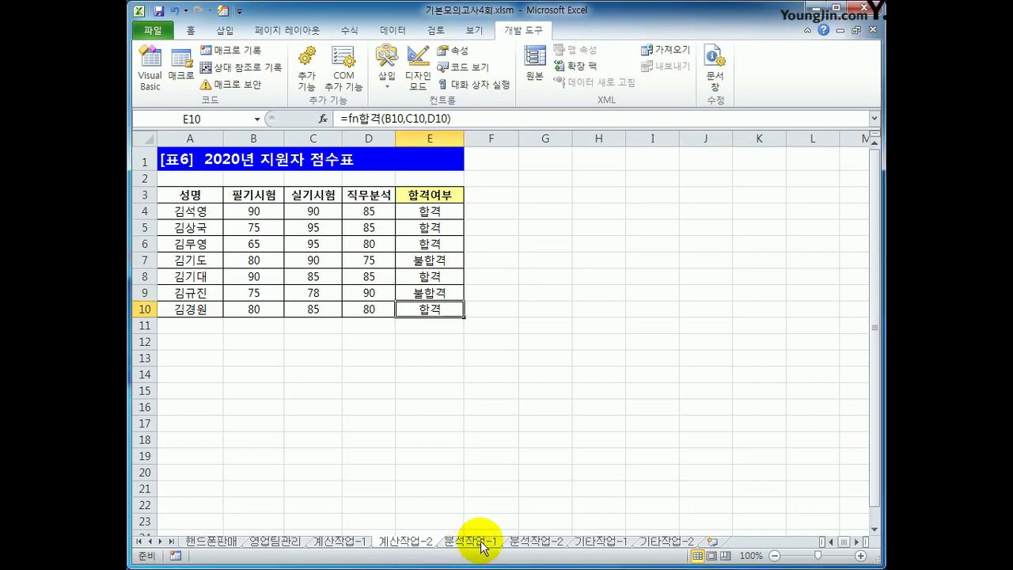
Step: On sheet 분석작업-1, create a pivot table from the data range A1:H33, placed on the existing worksheet at cell J4
left_click(483, 542)
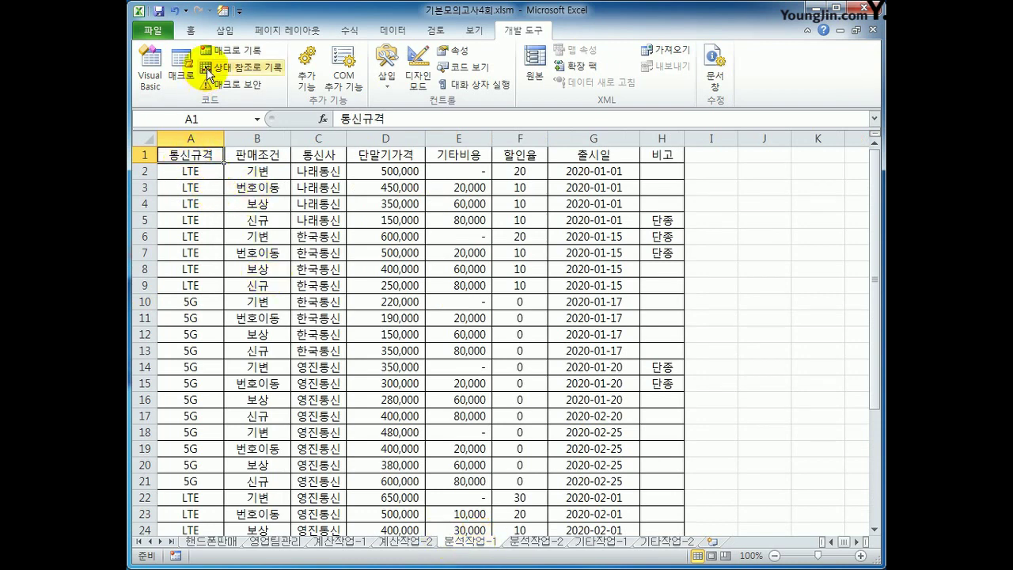
left_click(223, 30)
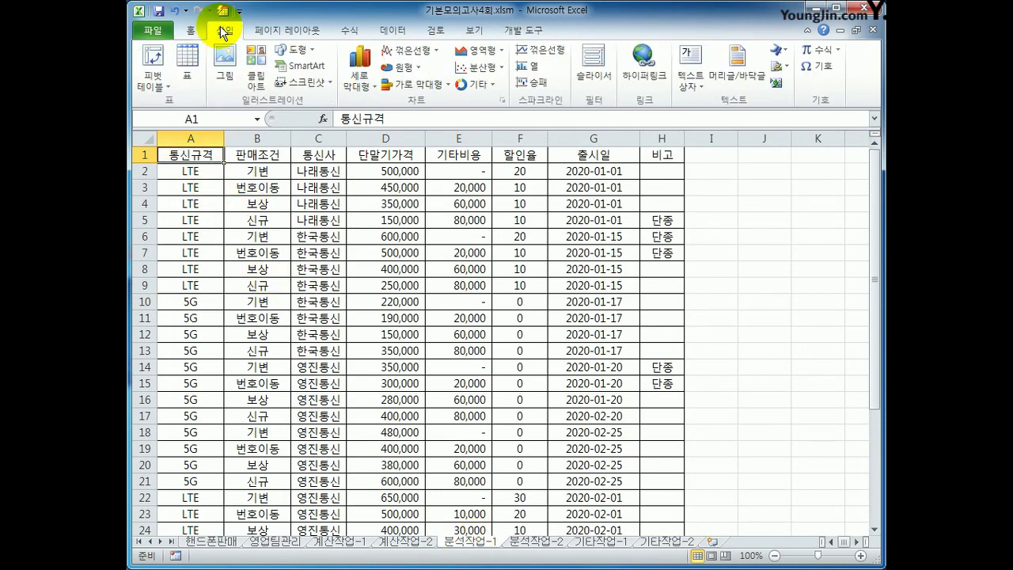
left_click(150, 63)
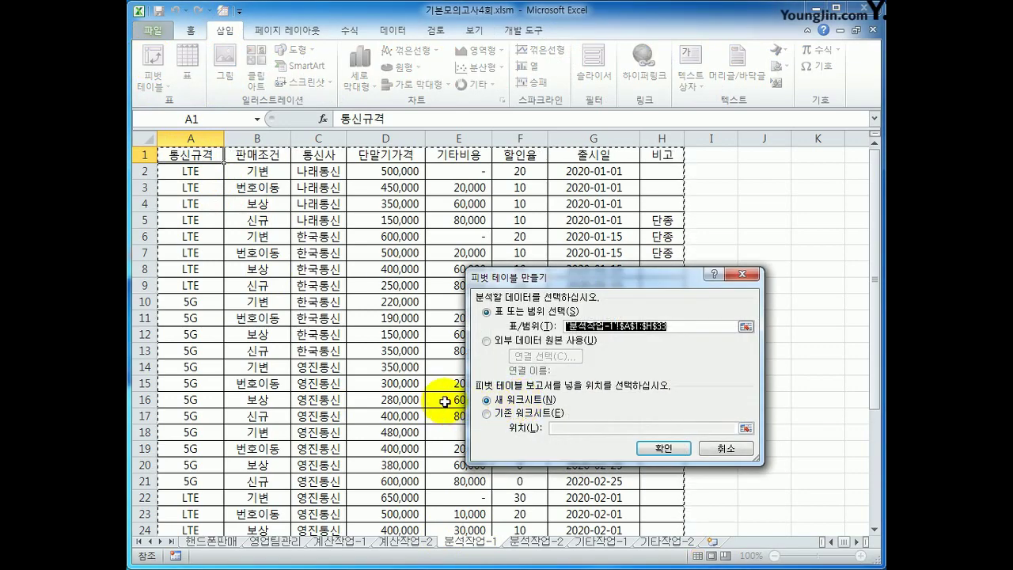
scroll(427, 404, "down", 6)
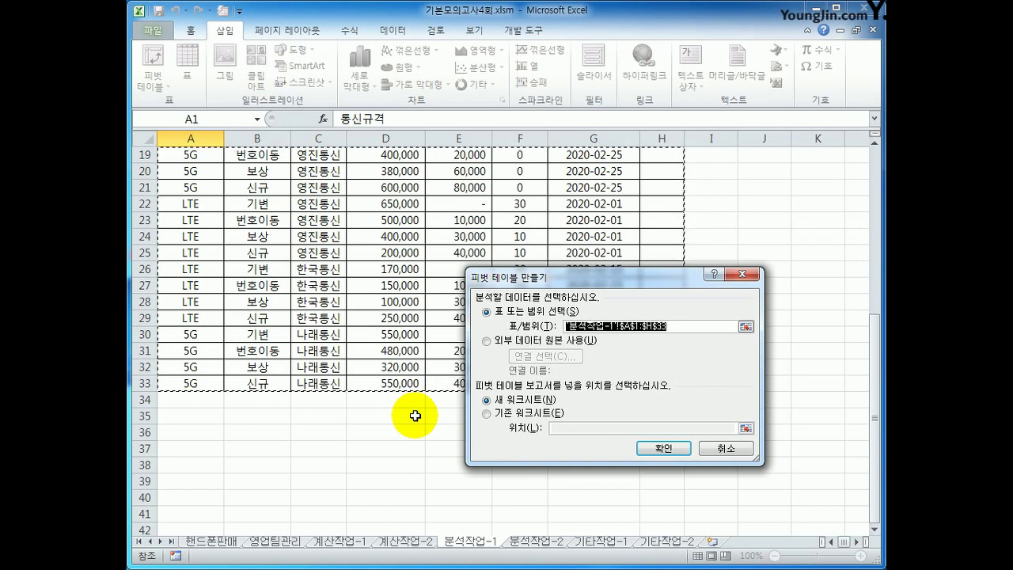
left_click(486, 412)
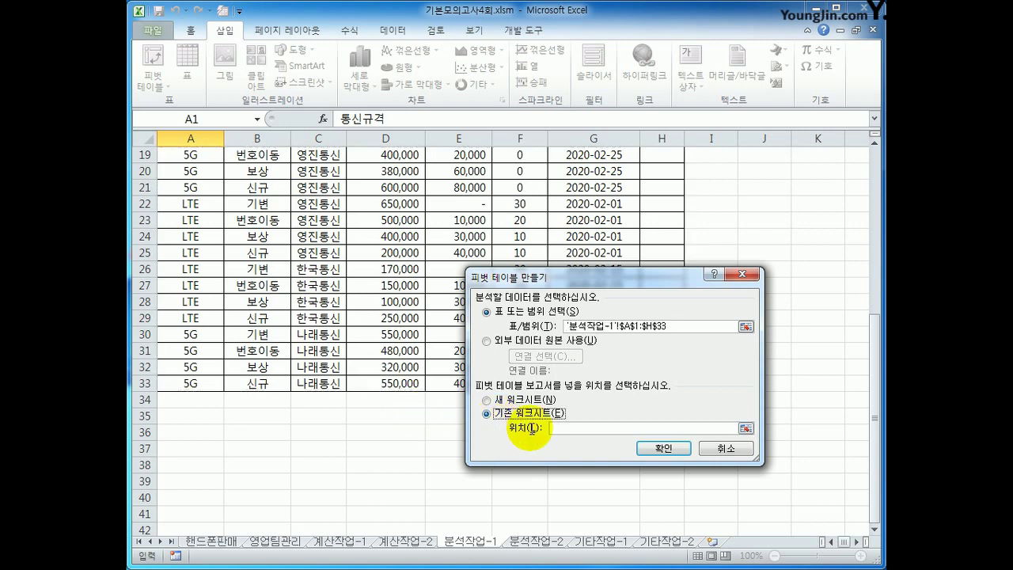
left_click(560, 428)
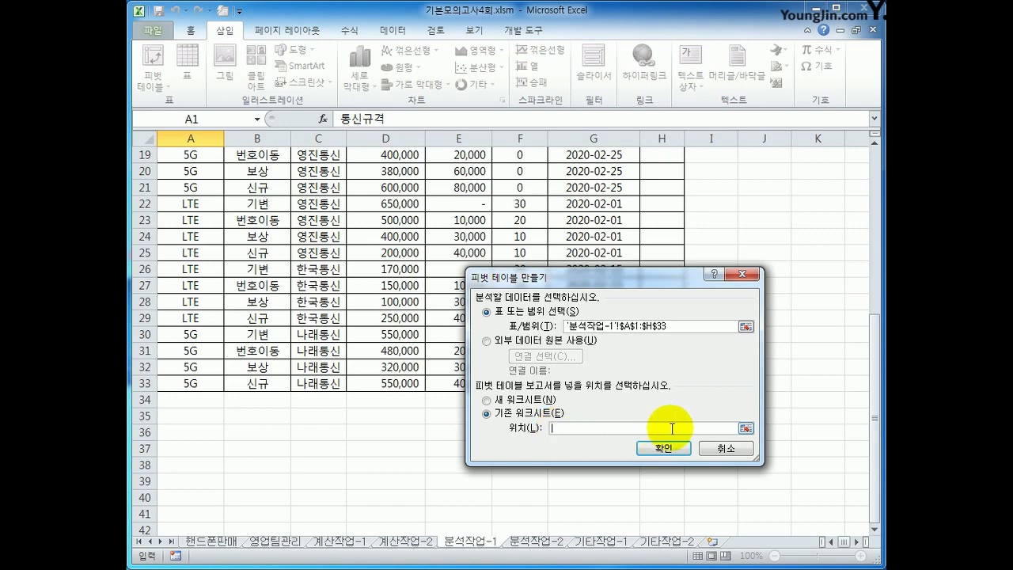
scroll(776, 430, "up", 6)
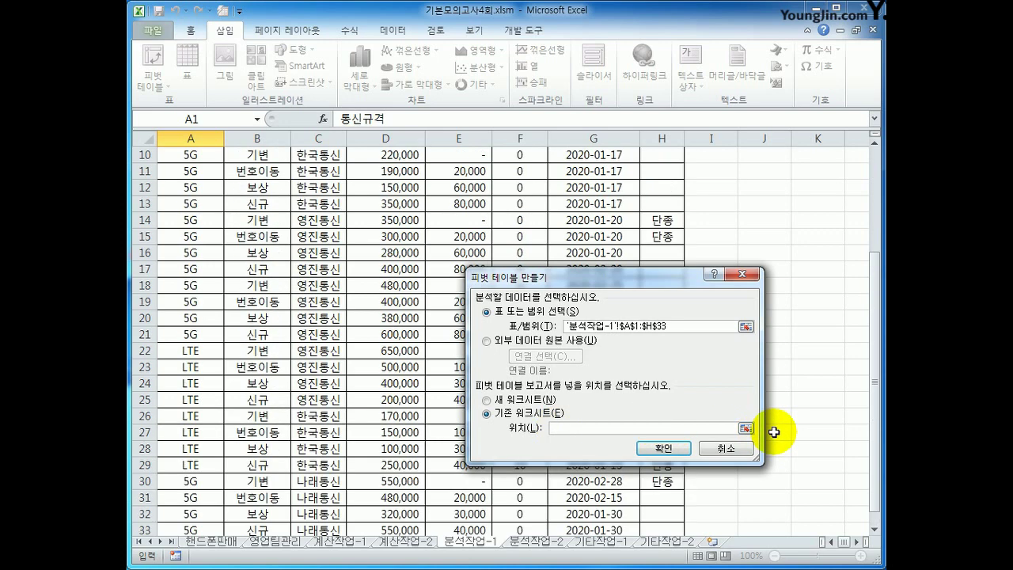
left_click(762, 208)
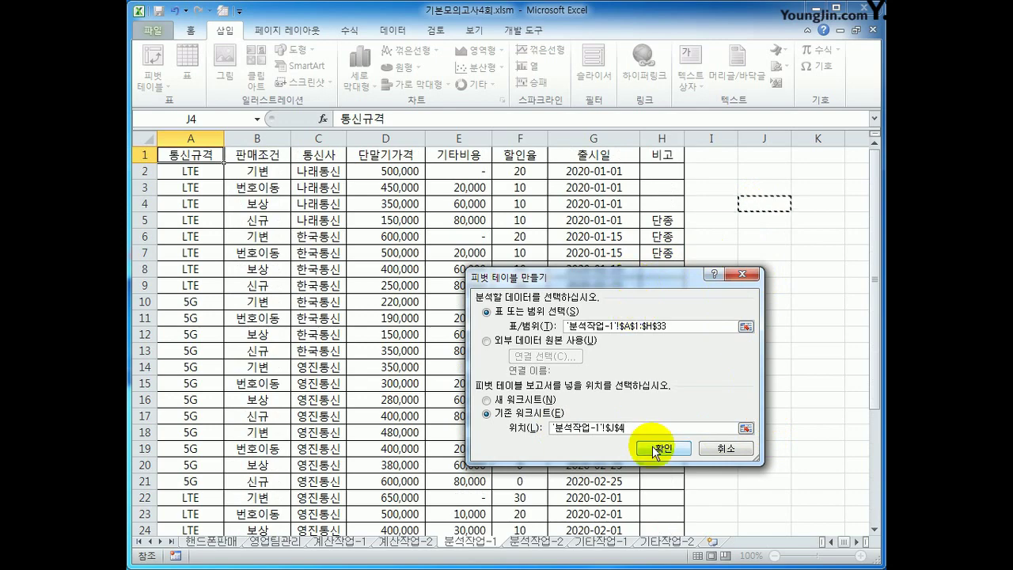
left_click(682, 448)
Step: Add 출시일 and 통신사 to the pivot table's row labels, and 단말기가격 and 기타비용 to its values
left_click(677, 545)
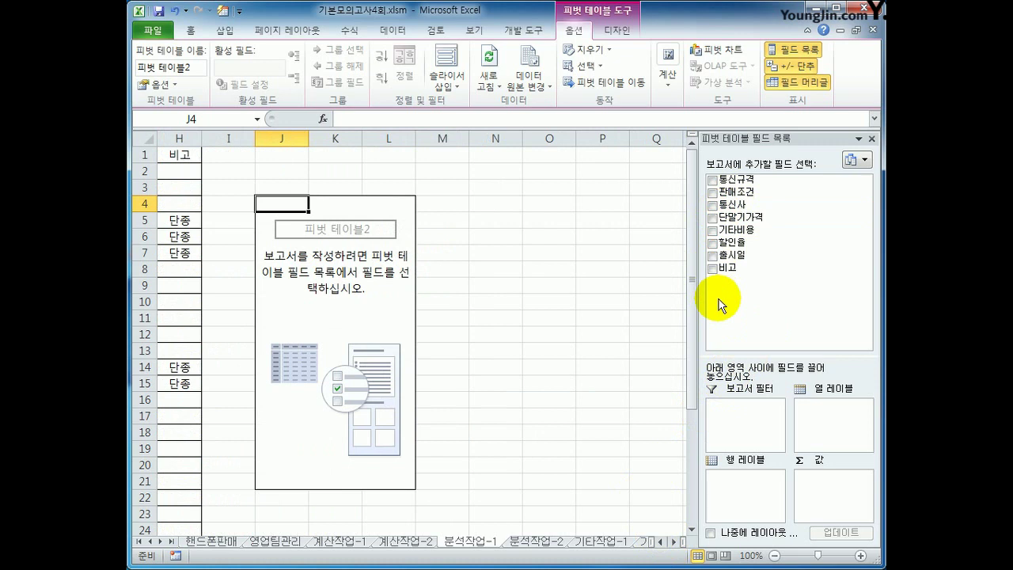
left_click_drag(724, 256, 756, 491)
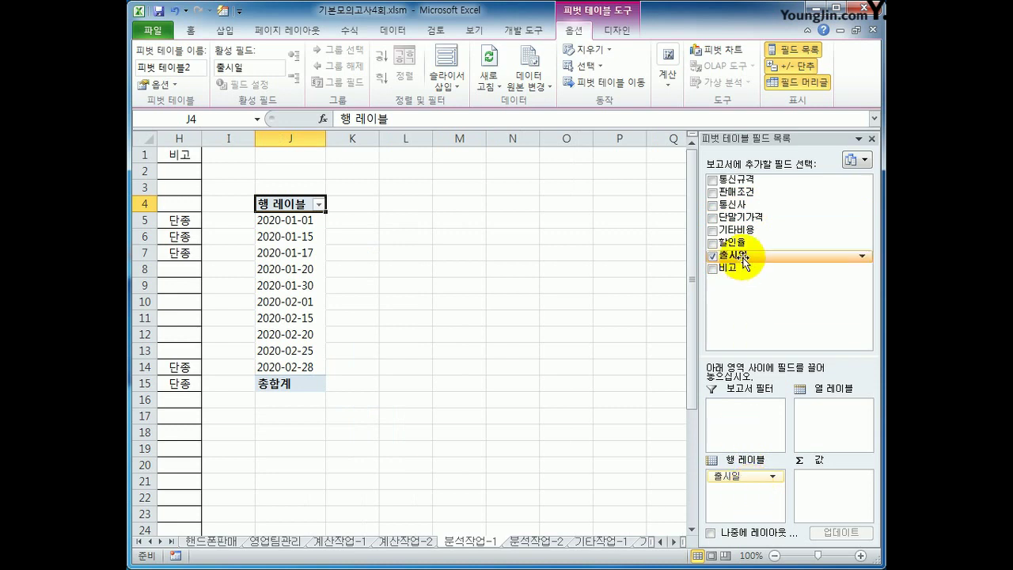
left_click_drag(736, 208, 738, 507)
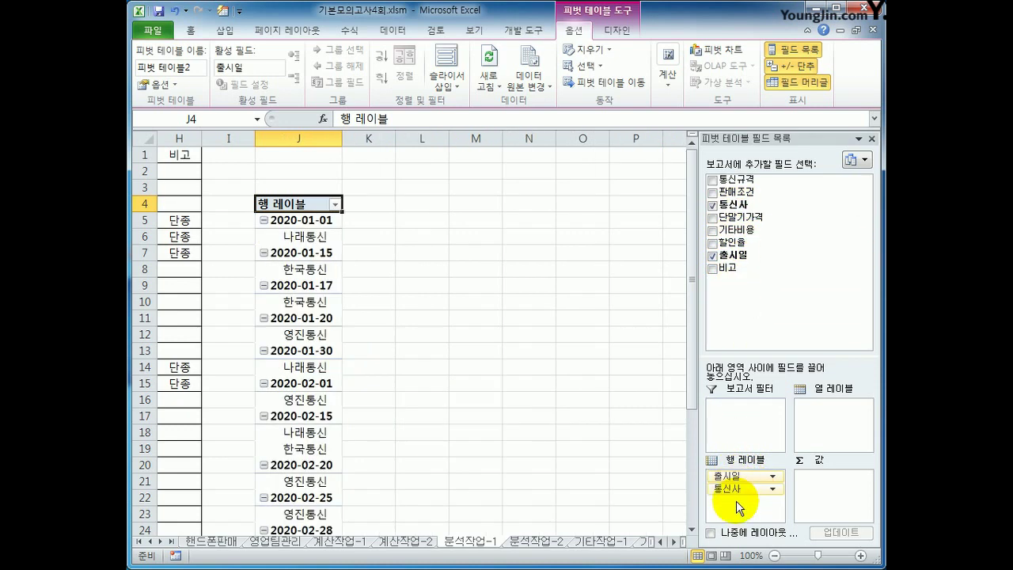
left_click_drag(760, 218, 817, 488)
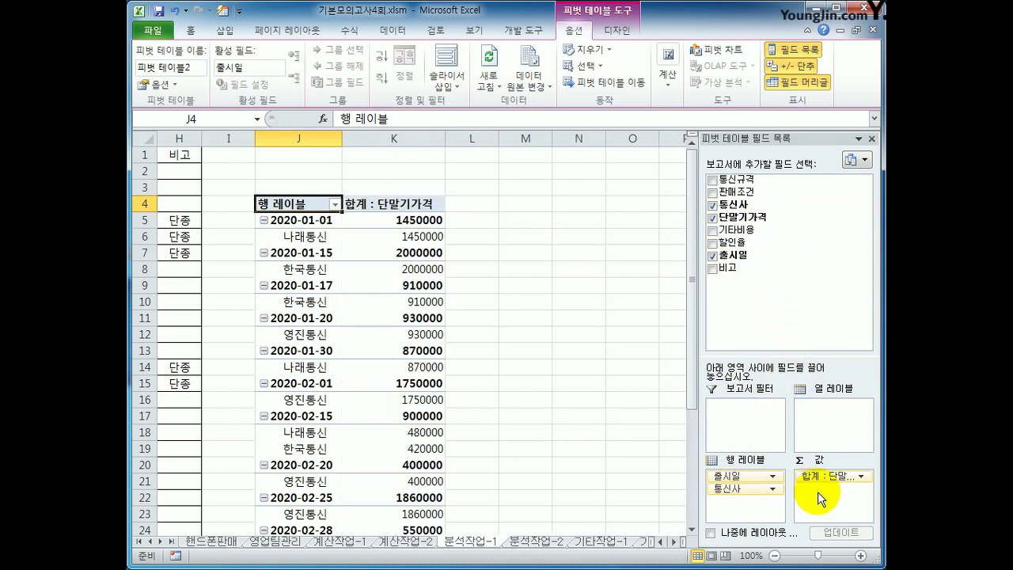
left_click_drag(832, 229, 826, 503)
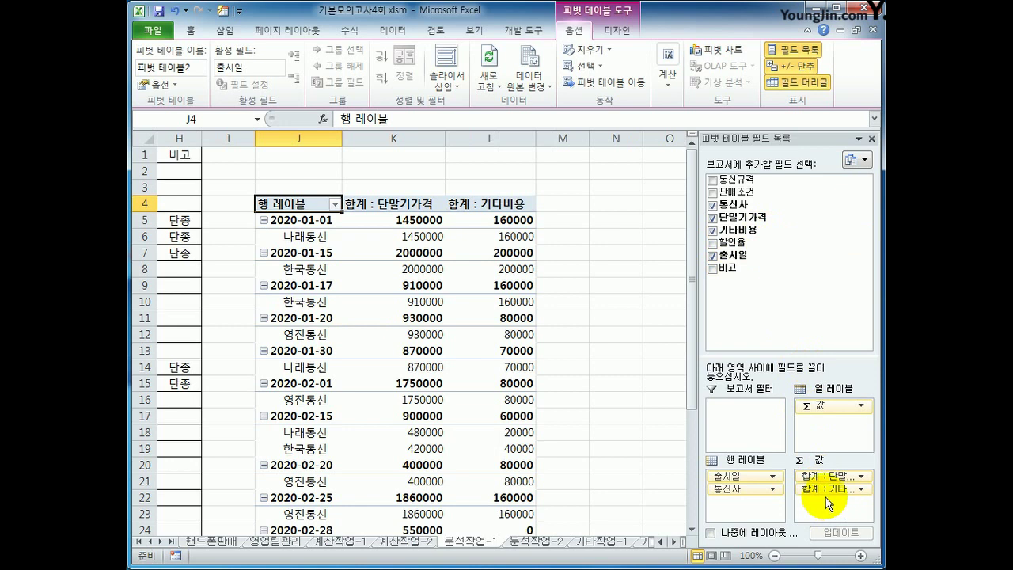
Step: Set the pivot table's report layout to outline form (개요 형식으로 표시)
left_click(620, 31)
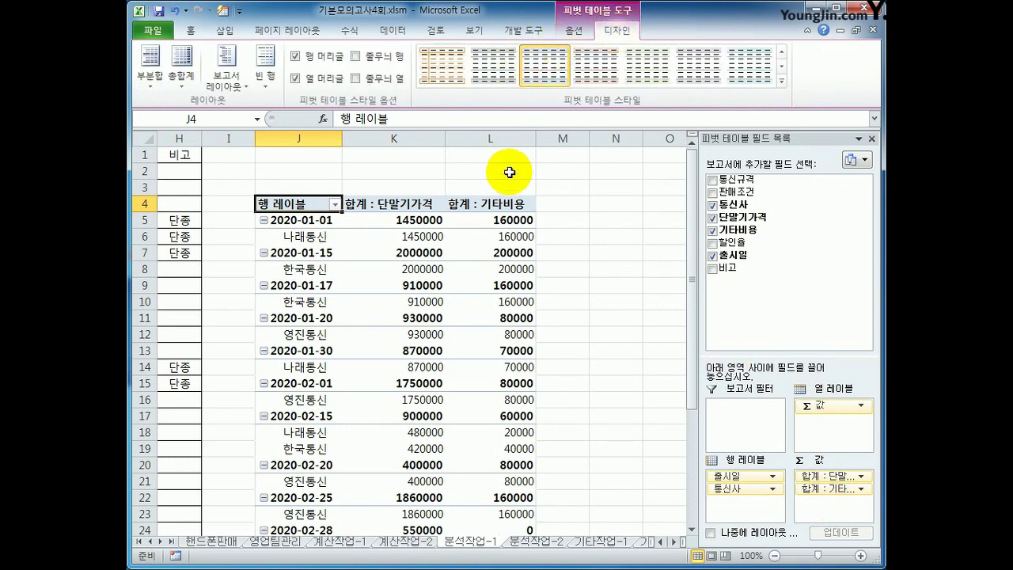
left_click(226, 78)
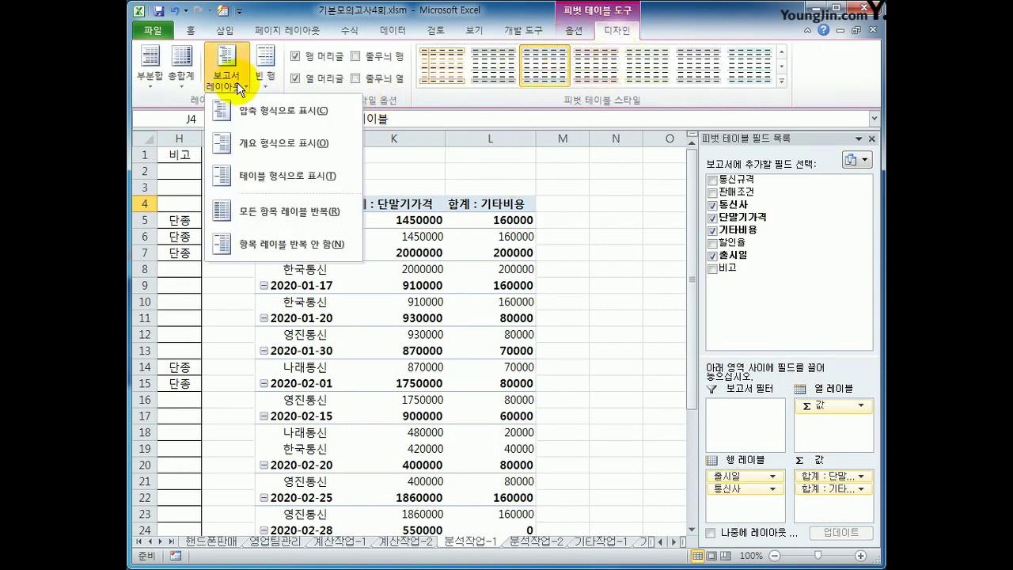
left_click(263, 147)
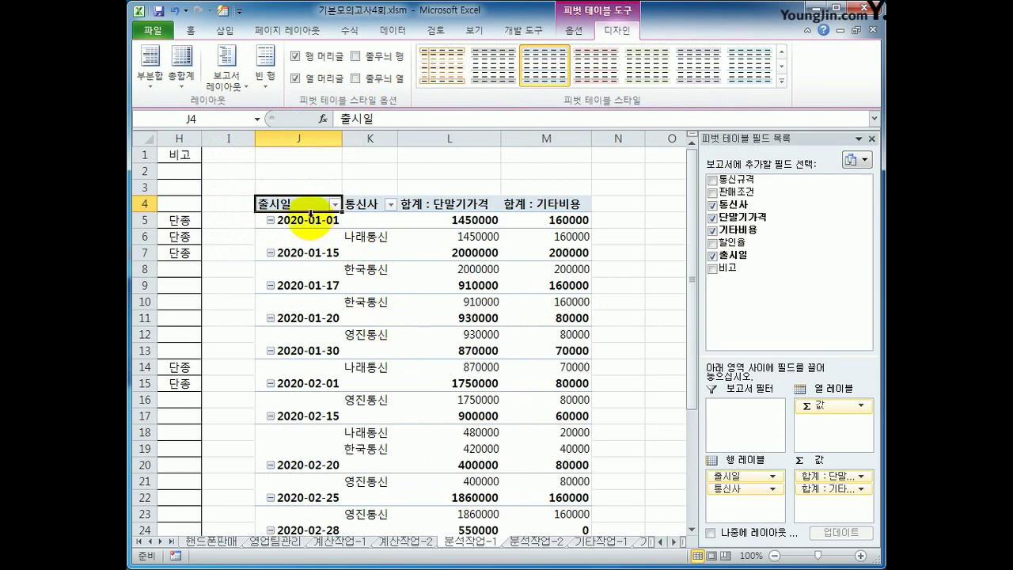
Step: Group the pivot table's 출시일 dates by month (월), keeping the automatic start and end dates
left_click(300, 225)
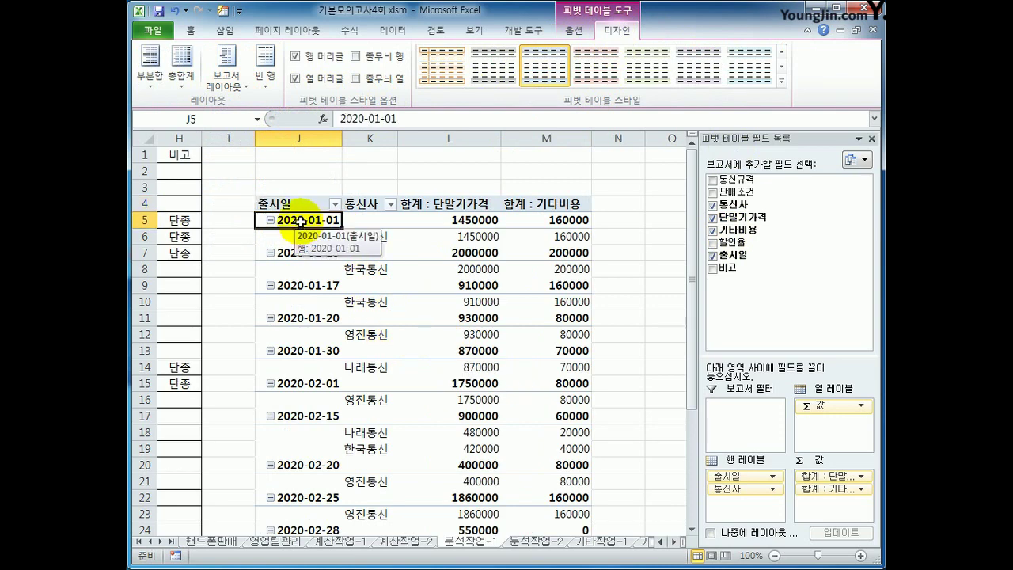
right_click(301, 223)
left_click(413, 372)
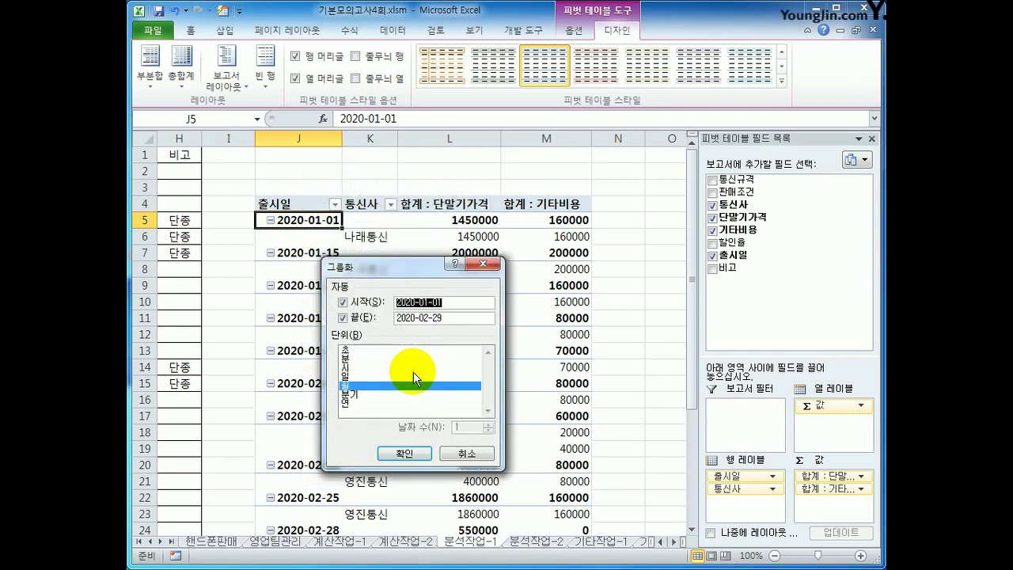
left_click(394, 458)
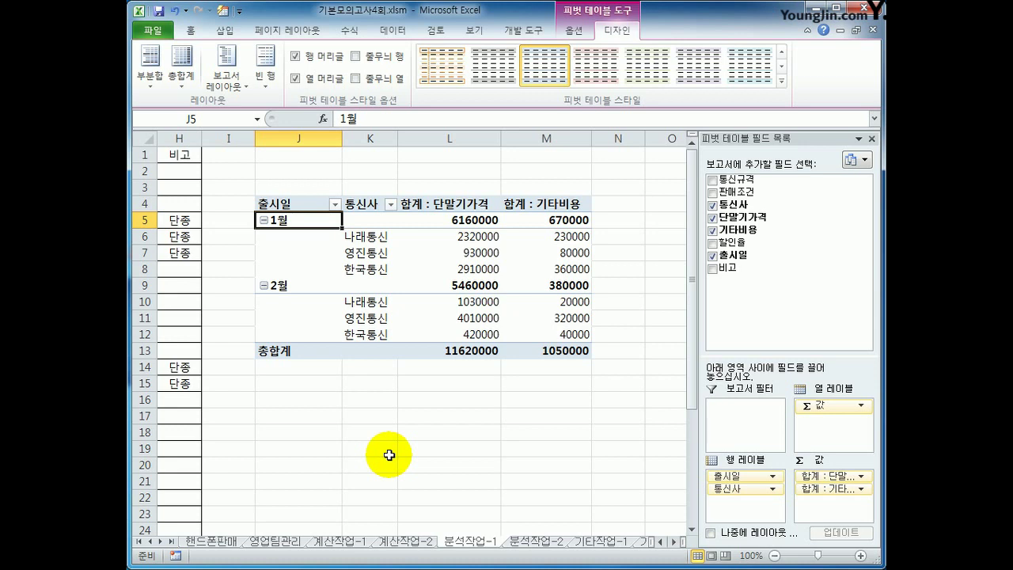
Step: Summarize the pivot table's 단말기가격 values by average (평균)
left_click(419, 203)
left_click(425, 204)
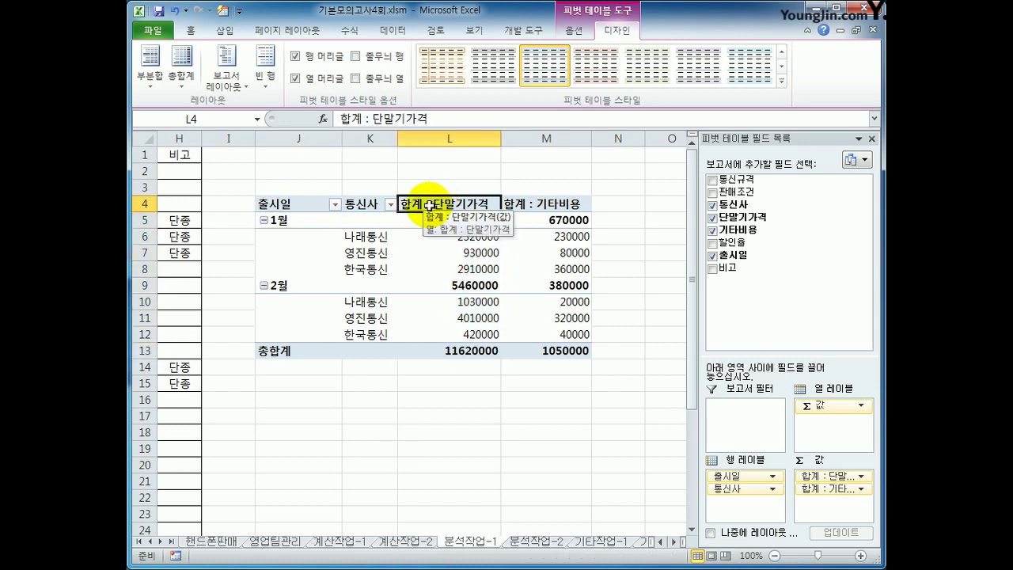
right_click(429, 204)
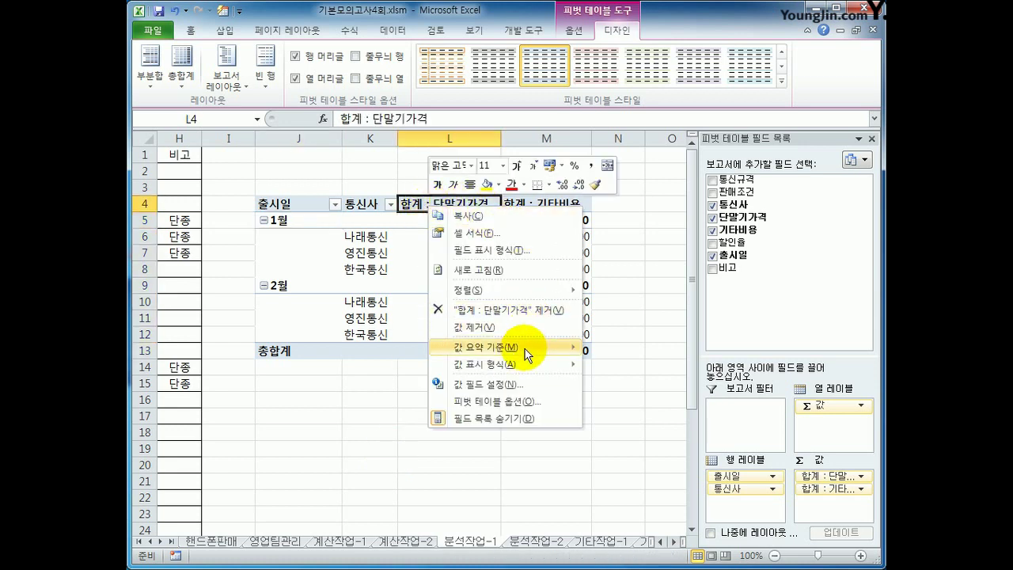
mouse_move(526, 356)
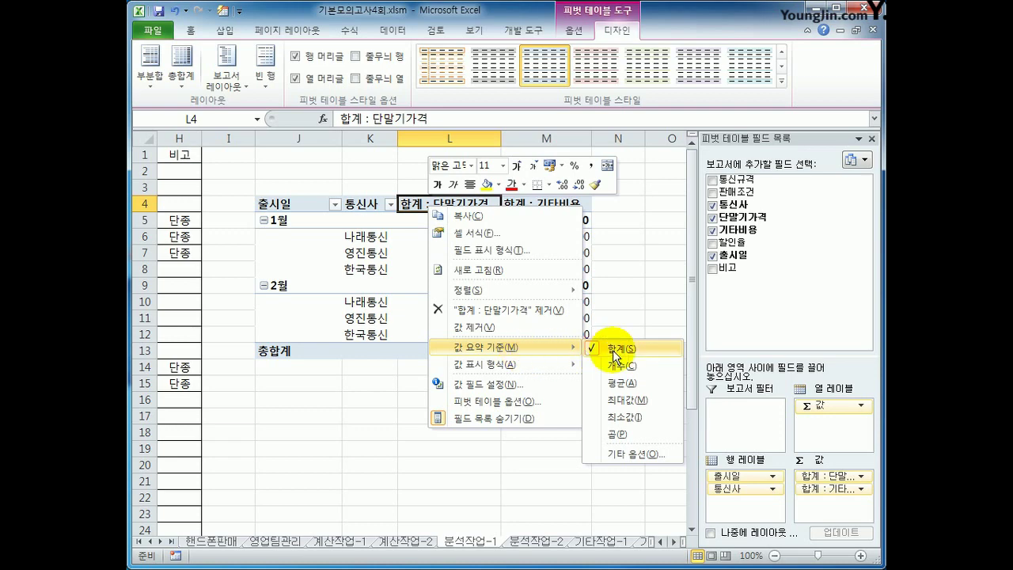
left_click(622, 383)
Step: Summarize the pivot table's 기타비용 values by average (평균)
left_click(555, 203)
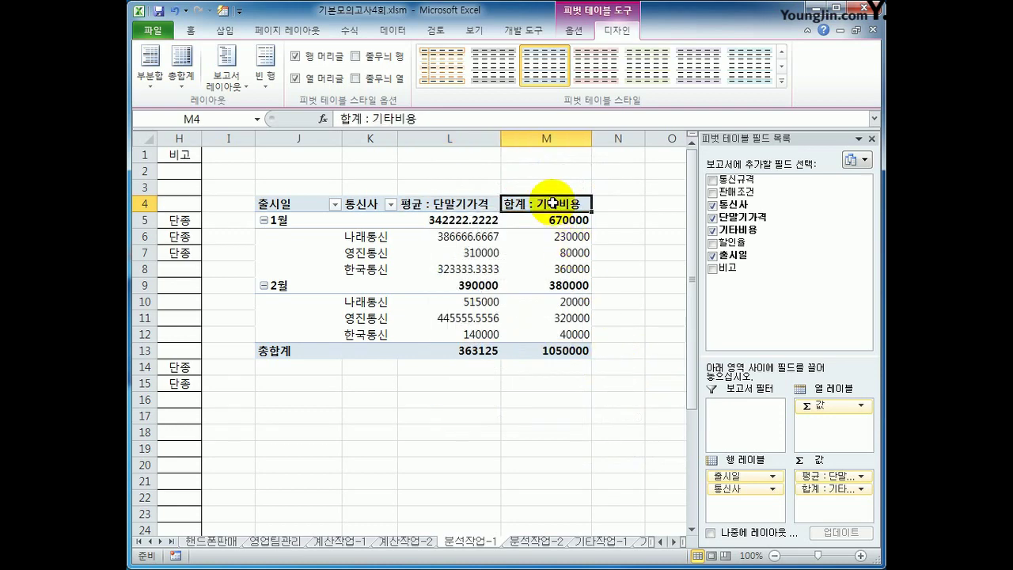
right_click(556, 204)
mouse_move(671, 348)
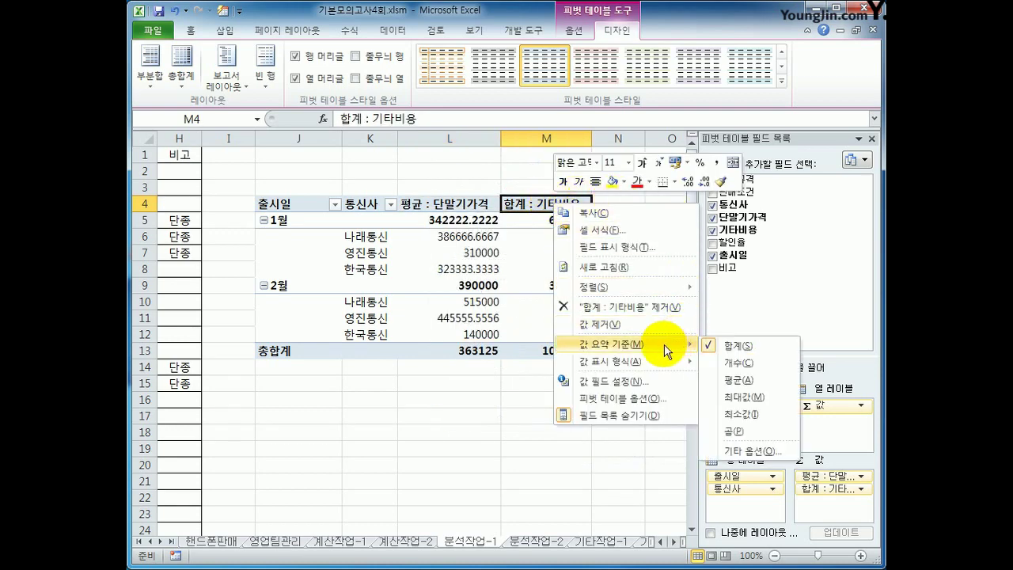
left_click(743, 380)
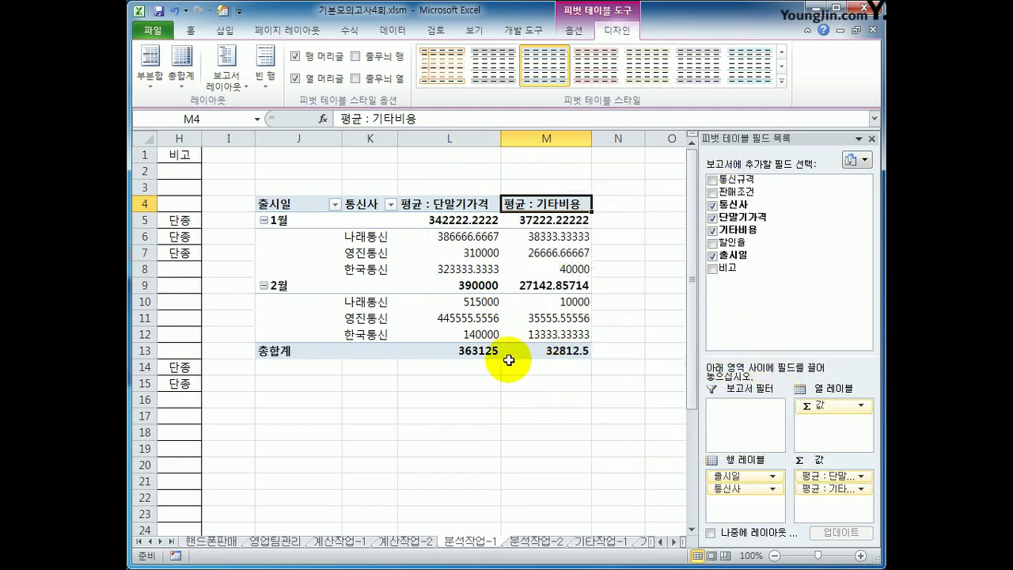
Step: Format the pivot table's average 단말기가격 field as a number (숫자) with 0 decimals and the 1000 separator
left_click(440, 204)
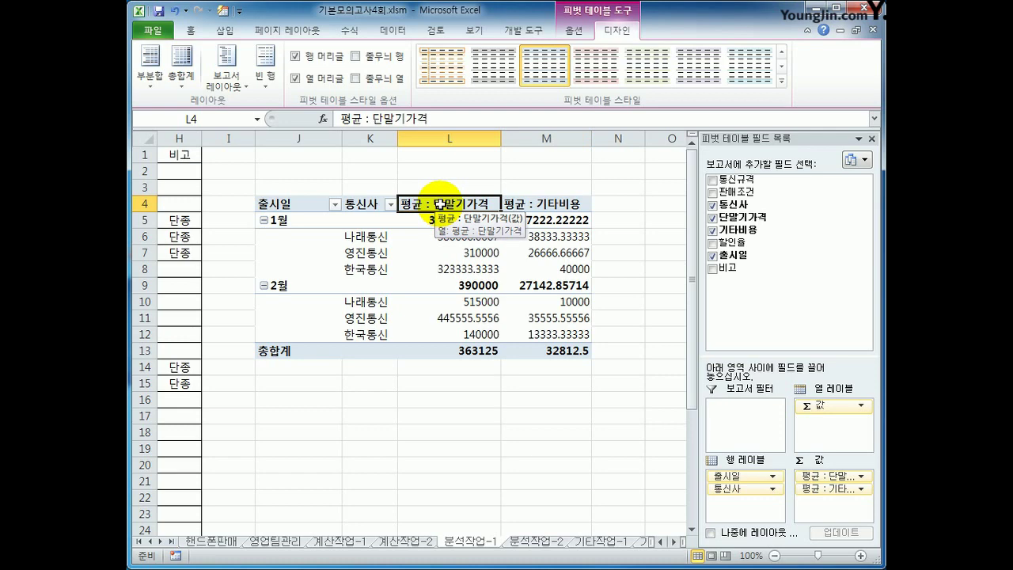
right_click(440, 203)
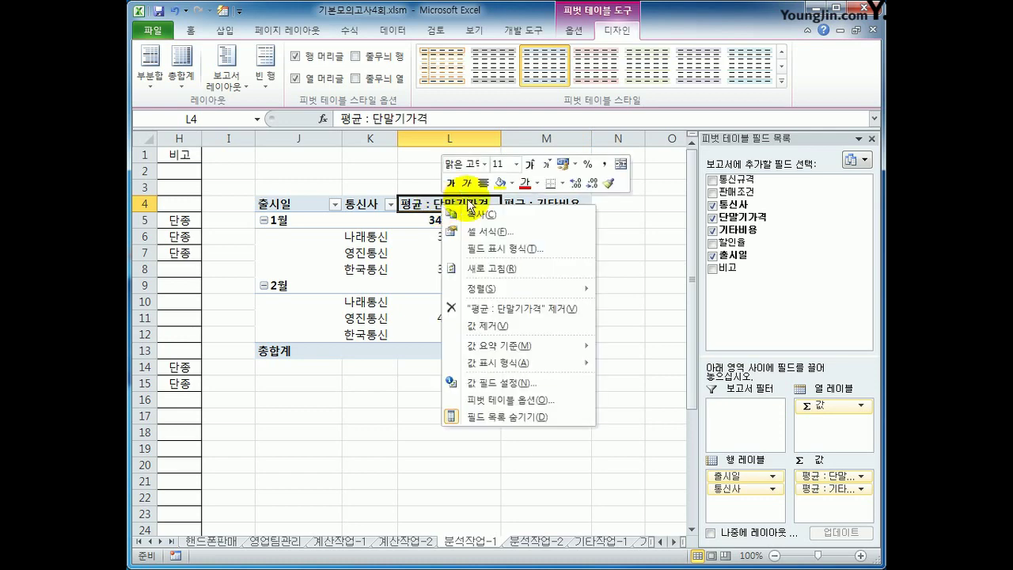
left_click(554, 385)
left_click(435, 476)
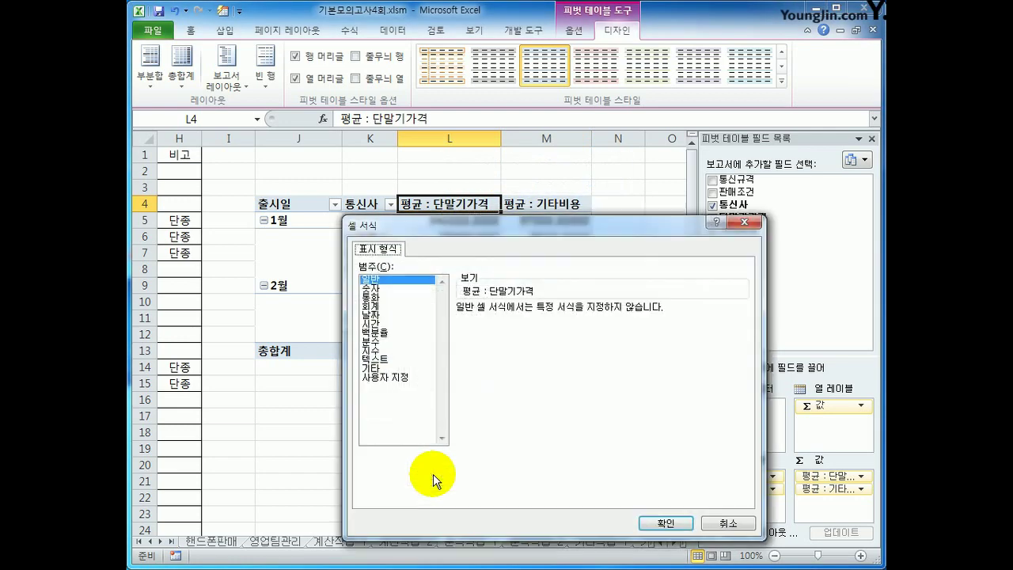
left_click(370, 289)
left_click(492, 324)
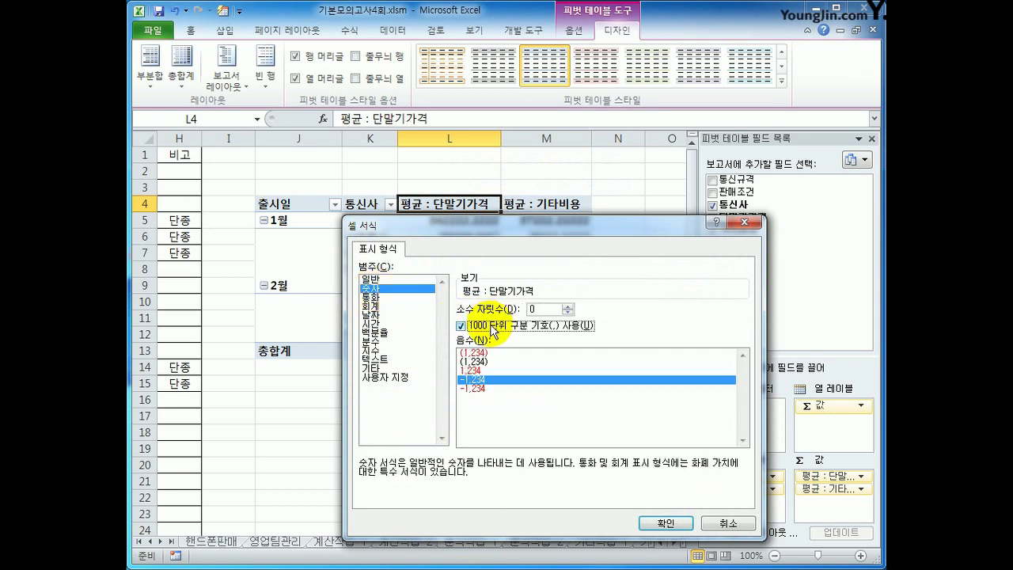
left_click(656, 524)
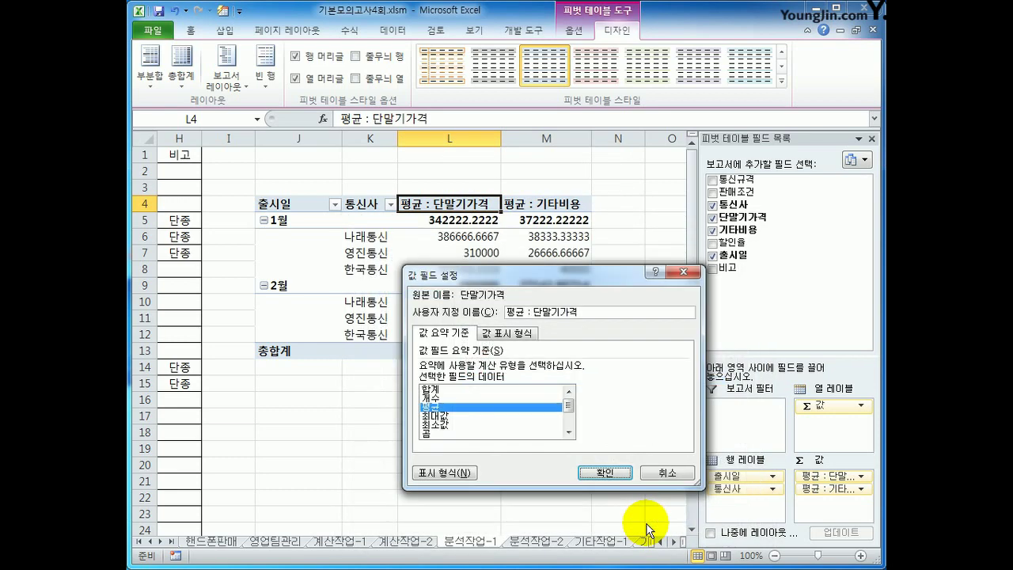
left_click(604, 473)
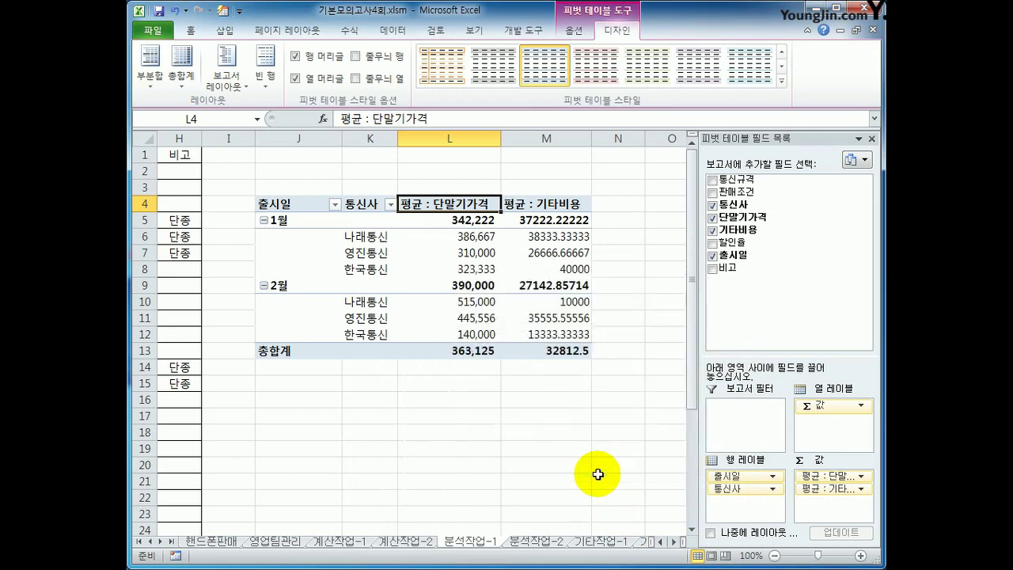
Step: Format the pivot table's average 기타비용 field as a number (숫자) with 0 decimals and the 1000 separator
left_click(550, 204)
right_click(548, 205)
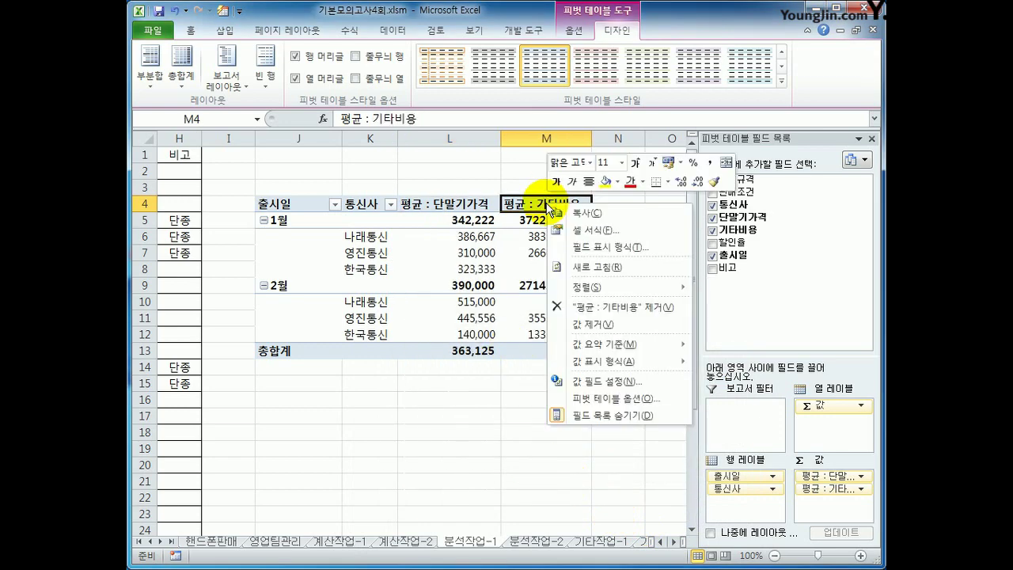
left_click(639, 383)
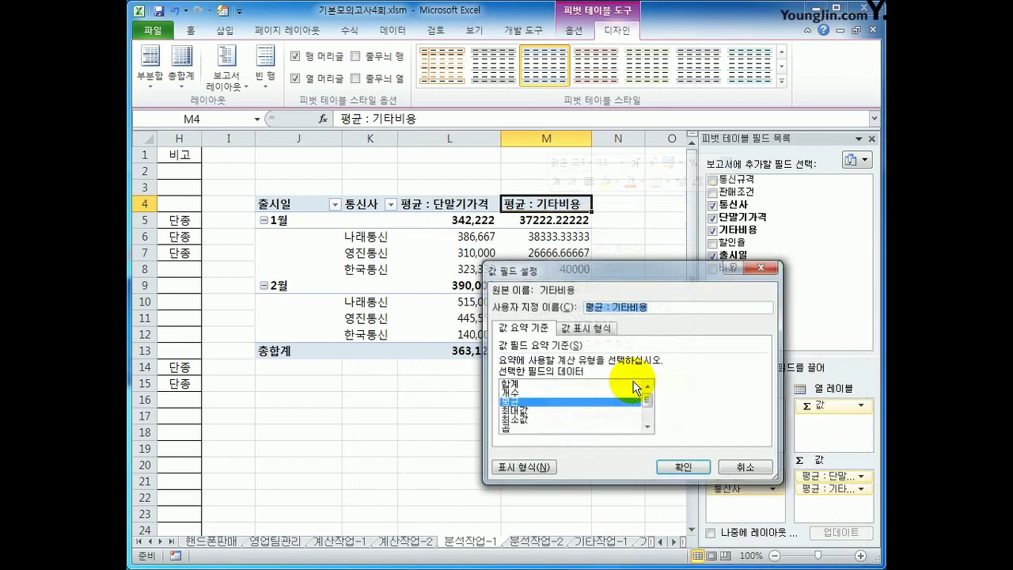
left_click(524, 467)
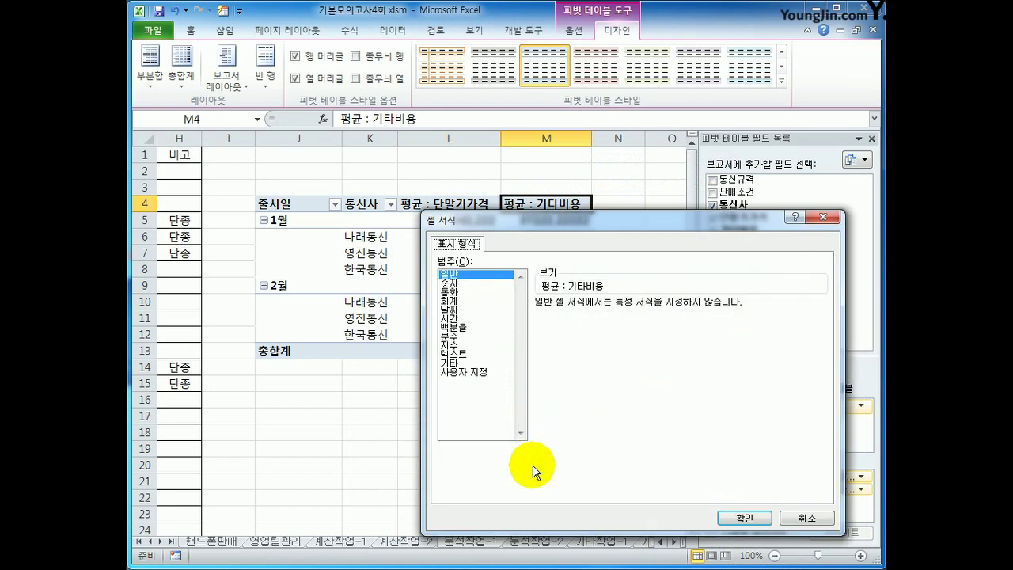
left_click(449, 283)
left_click(540, 320)
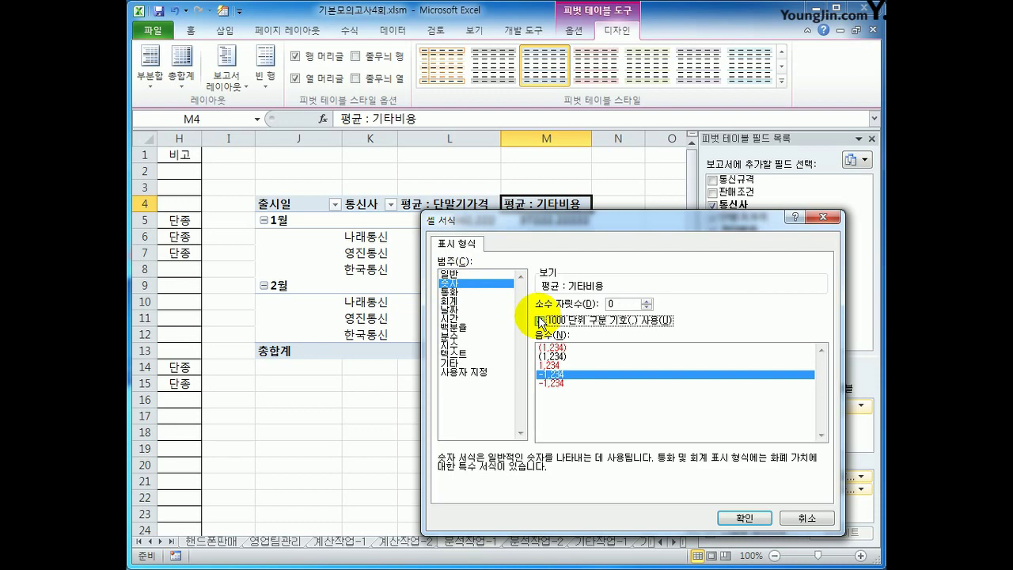
left_click(737, 519)
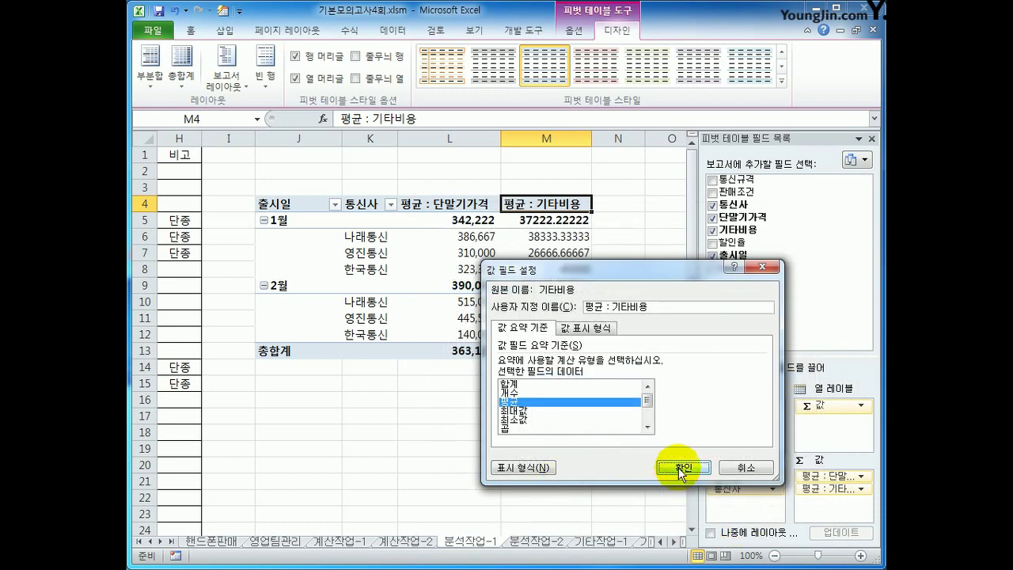
left_click(682, 469)
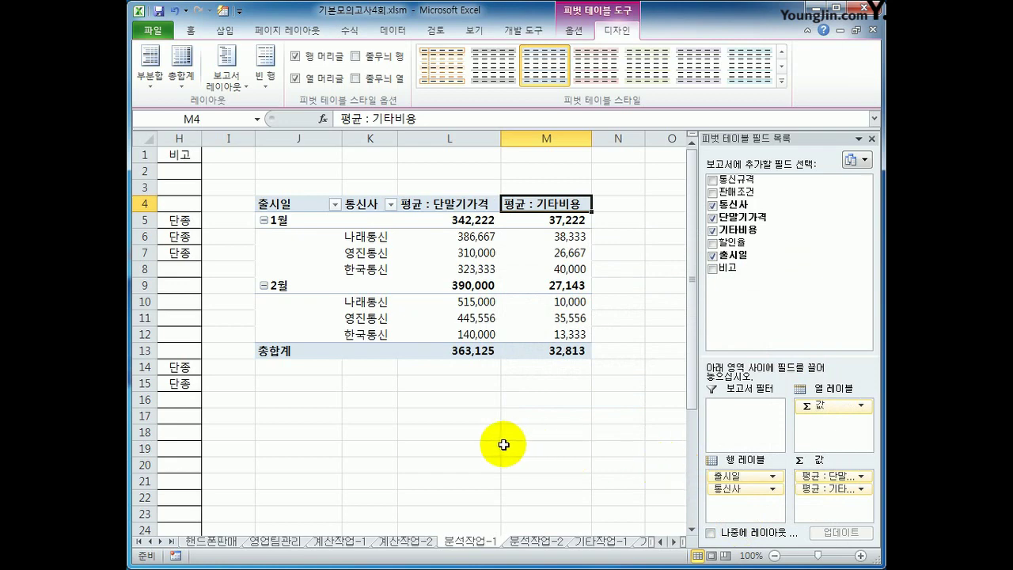
Step: Apply the blue medium pivot style (피벗 스타일 보통 9) to the pivot table and turn on banded columns (줄무늬 열)
left_click(781, 81)
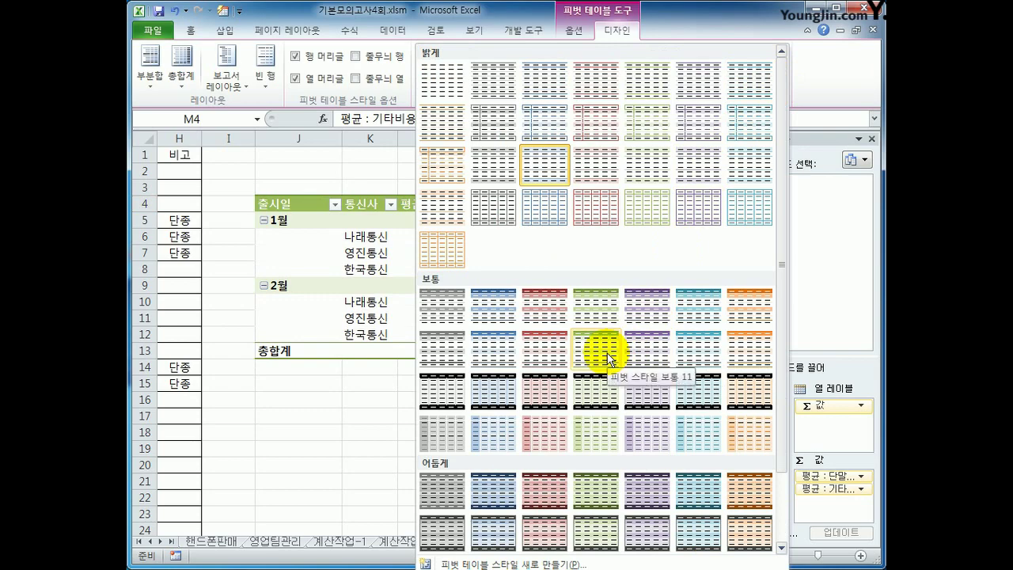
left_click(487, 357)
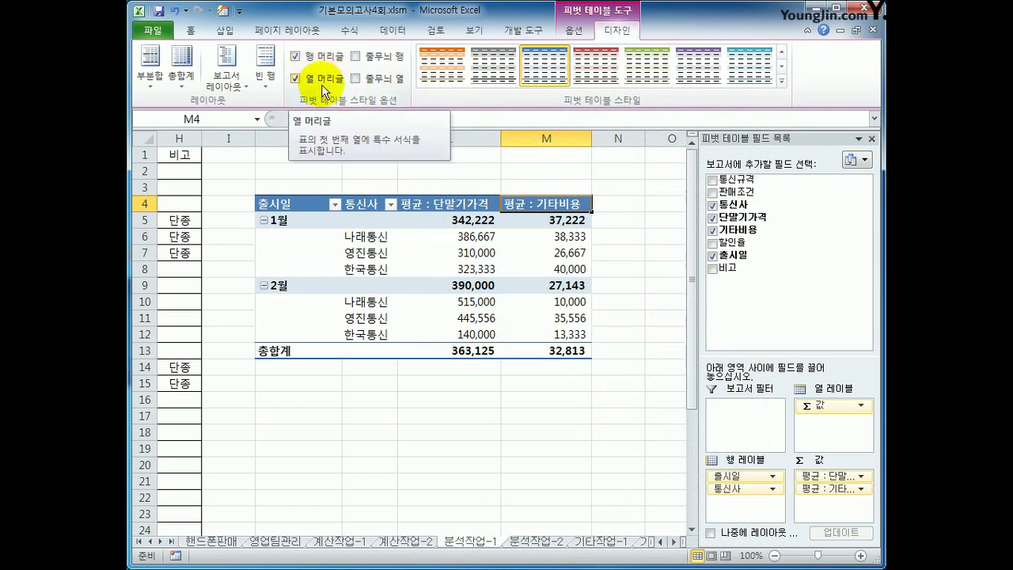
left_click(357, 78)
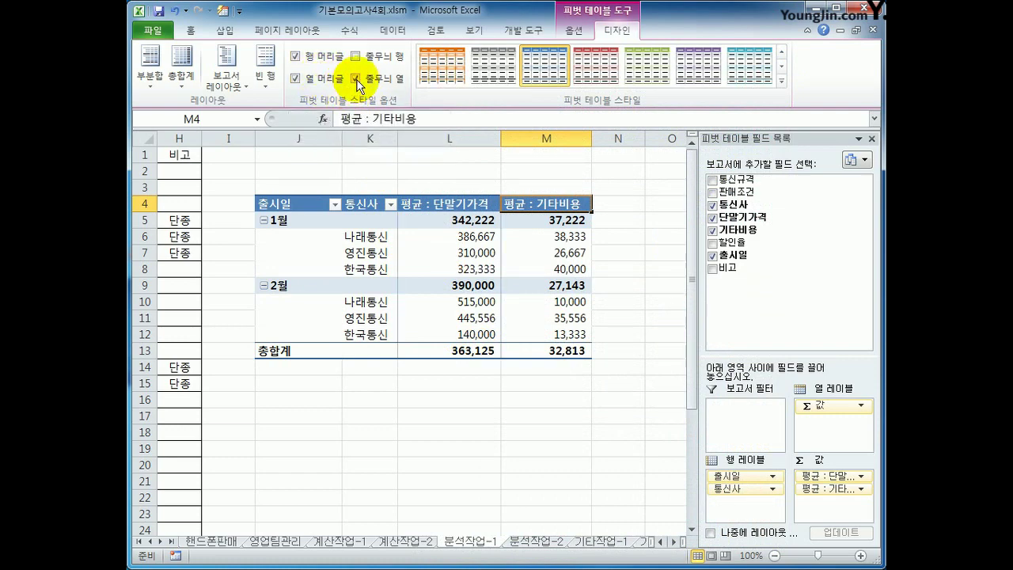
Step: Show all of the pivot table's subtotals at the bottom of each group (그룹 하단에 모든 부분합 표시)
left_click(558, 350)
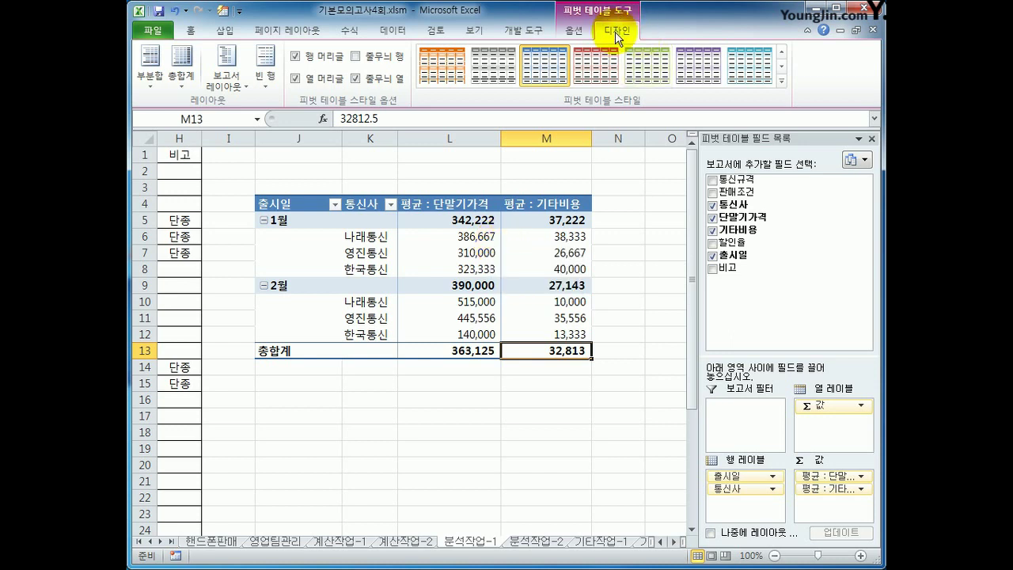
left_click(159, 80)
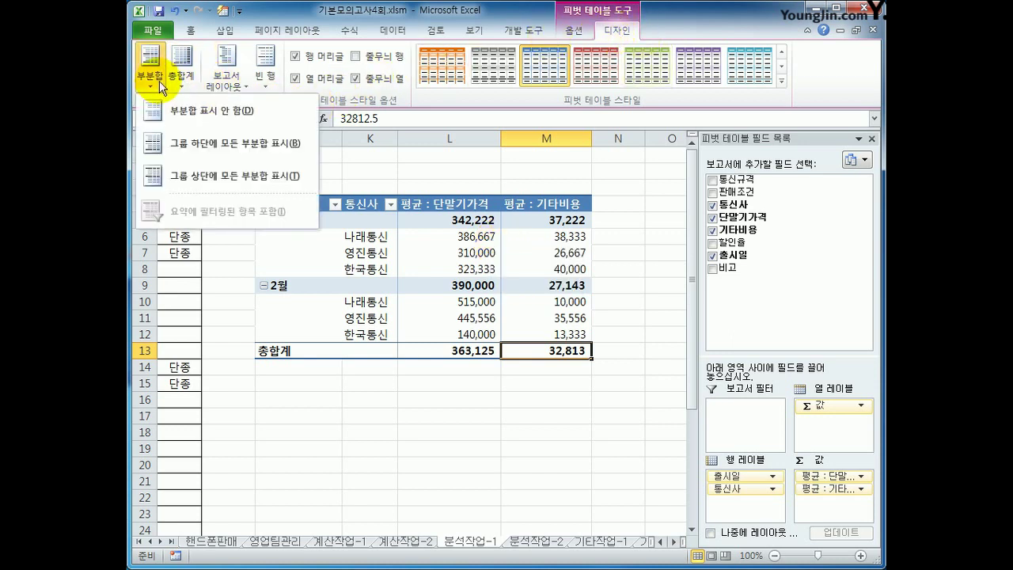
left_click(184, 152)
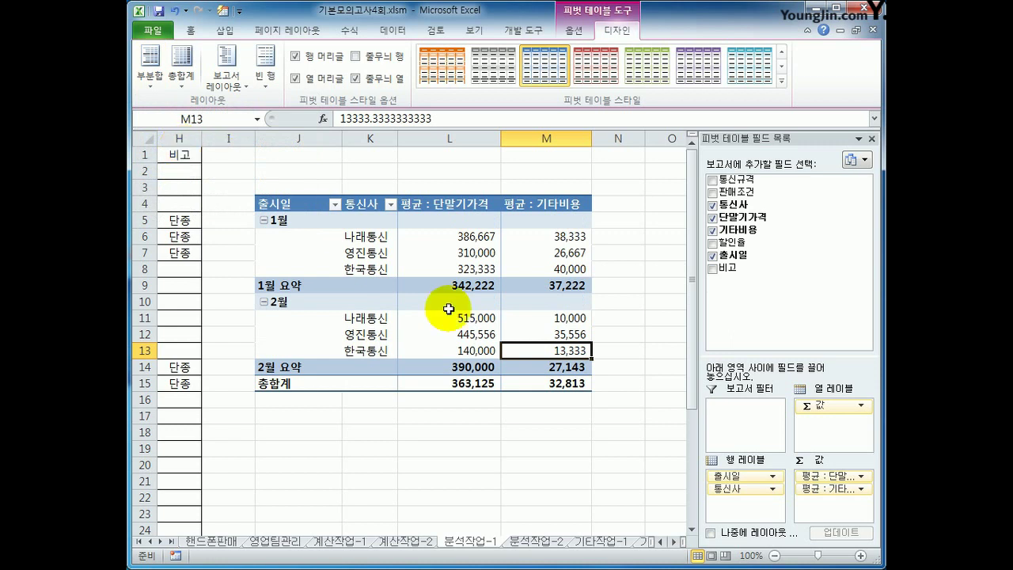
mouse_move(549, 384)
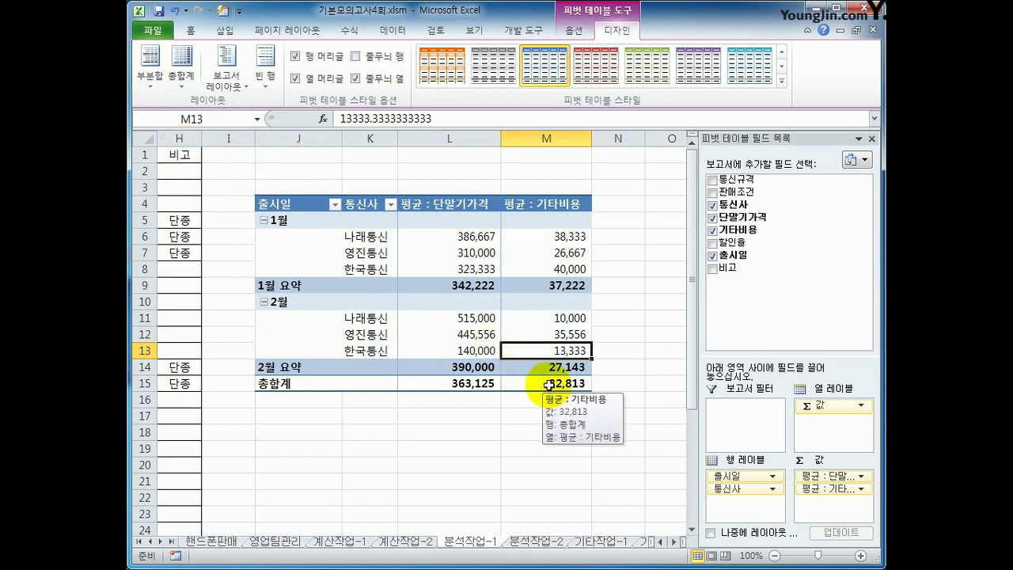
left_click(549, 384)
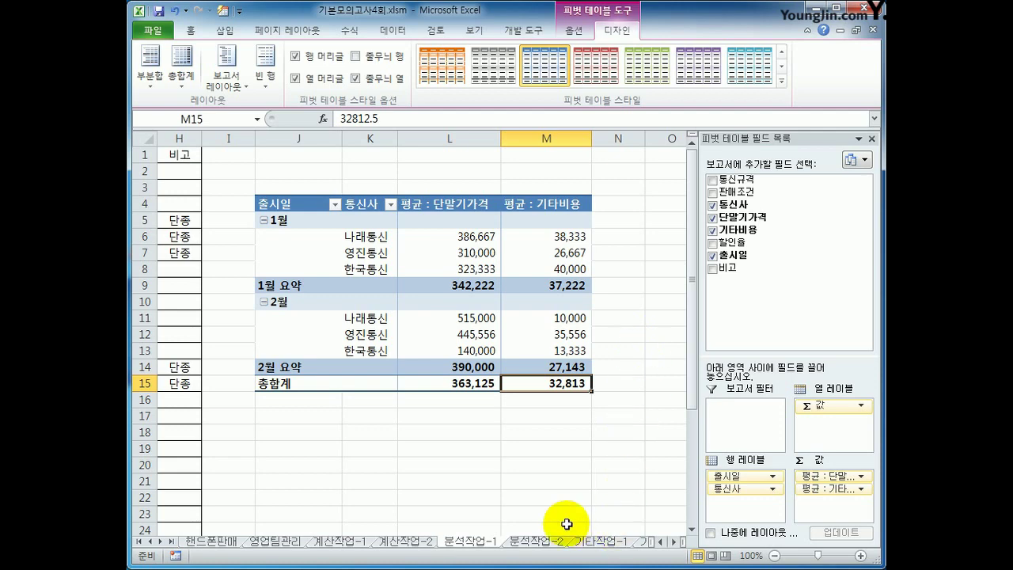
Step: On the 분석작업-2 sheet, start recording a macro named 포인트 from empty cell J3, stored in the current workbook
left_click(546, 542)
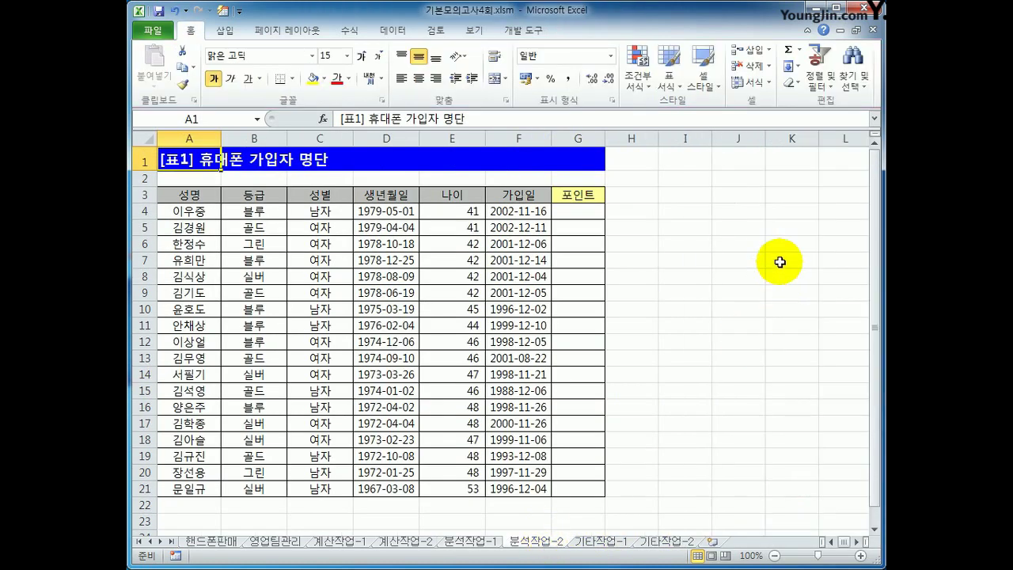
left_click(720, 194)
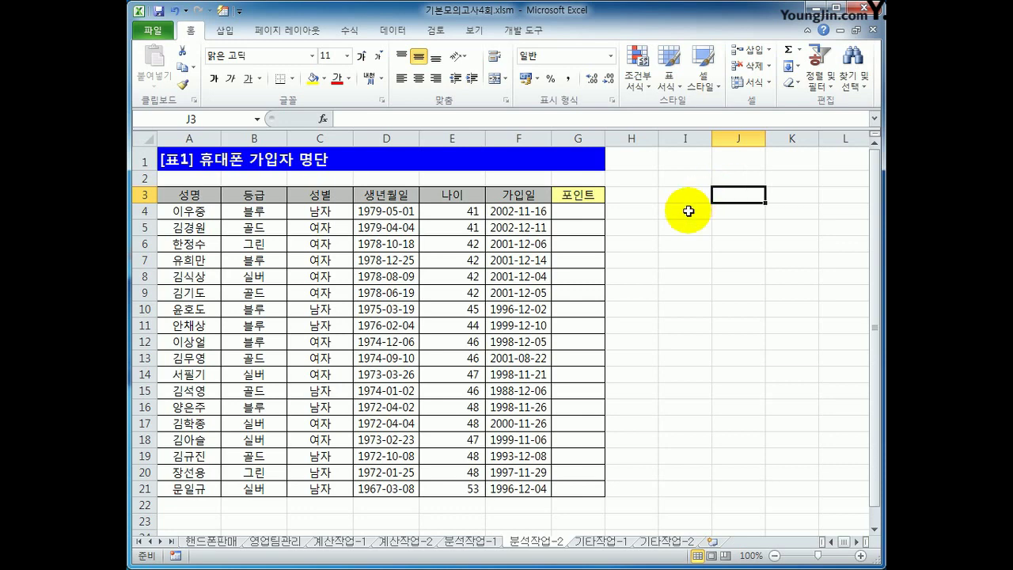
left_click(507, 33)
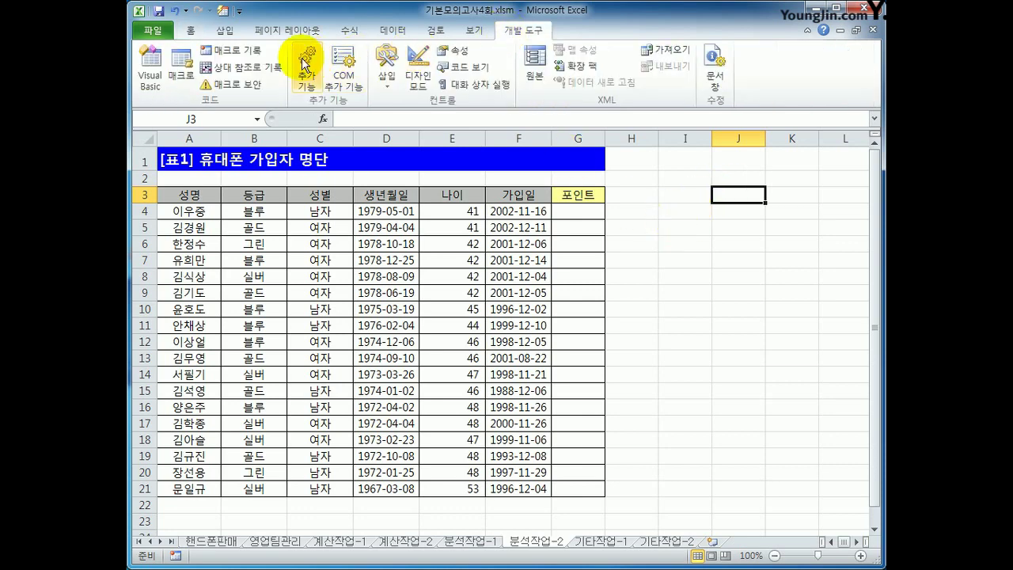
left_click(247, 50)
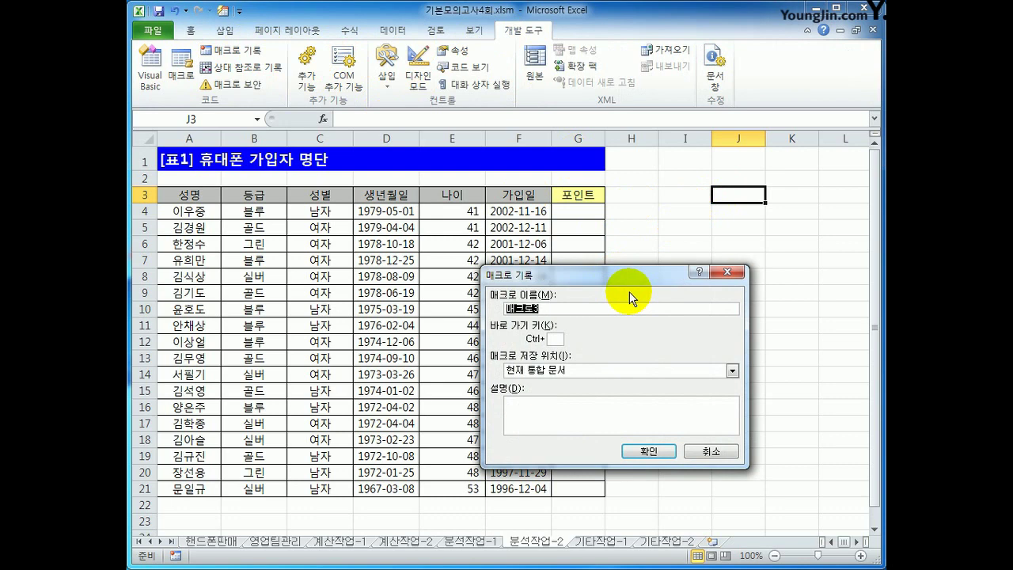
type("vh")
key("BackSpace")
key("BackSpace")
type("포인트")
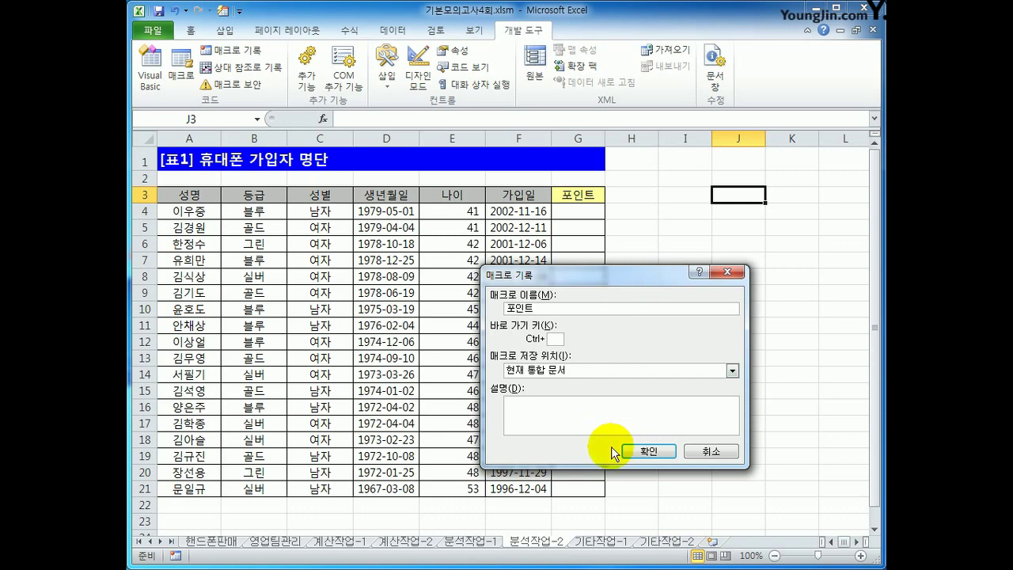
left_click(637, 454)
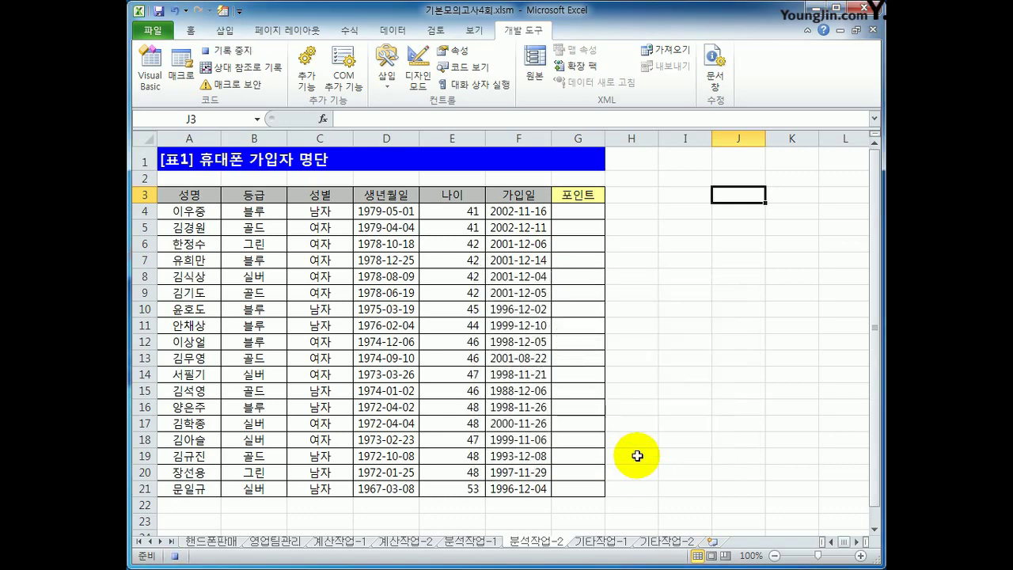
Step: In cell G4, begin an IF formula that returns 1000 when B4 equals "골드"
left_click(584, 214)
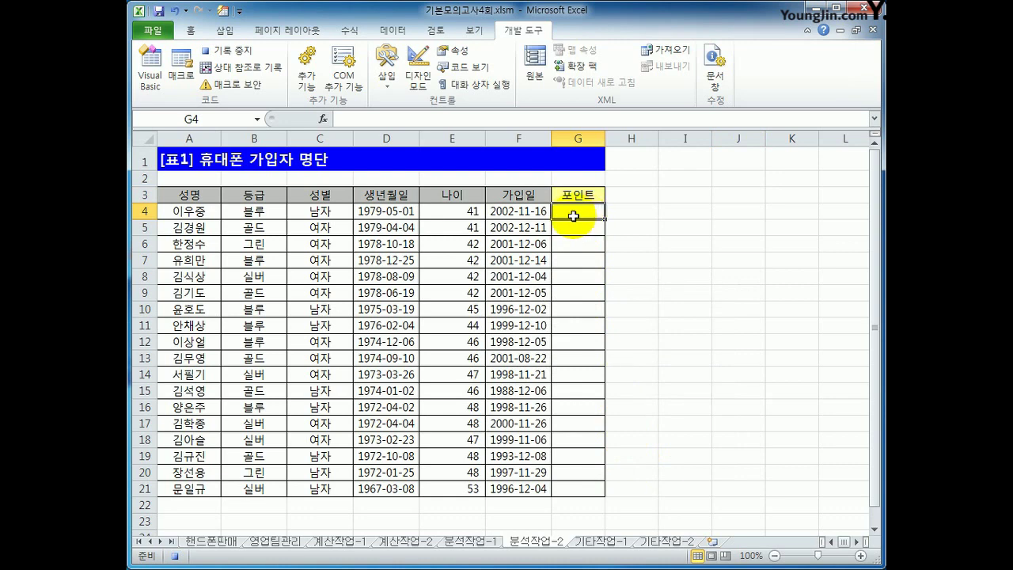
type("=if(")
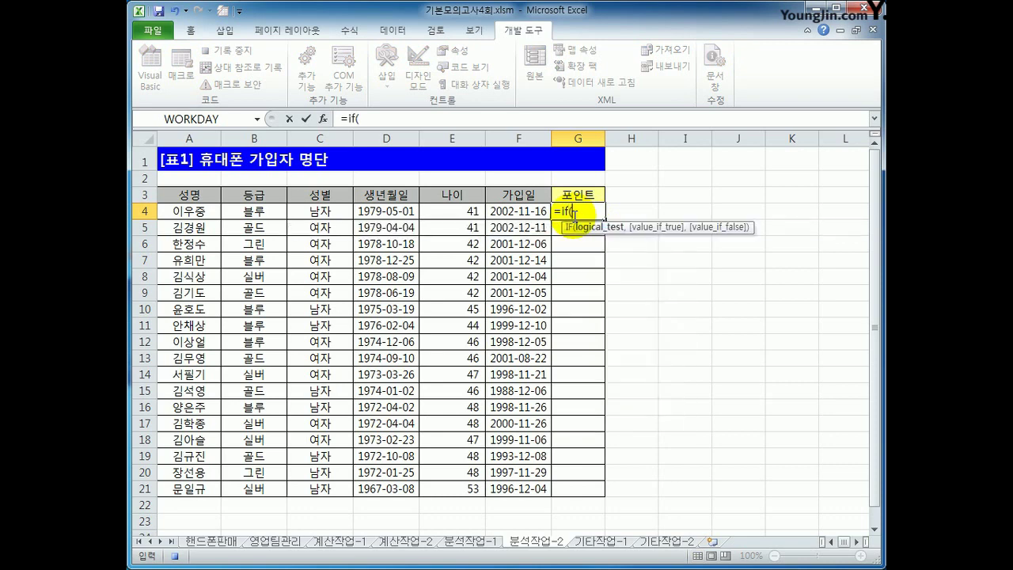
key("Left")
key("Left")
key("Left")
key("Left")
key("Left")
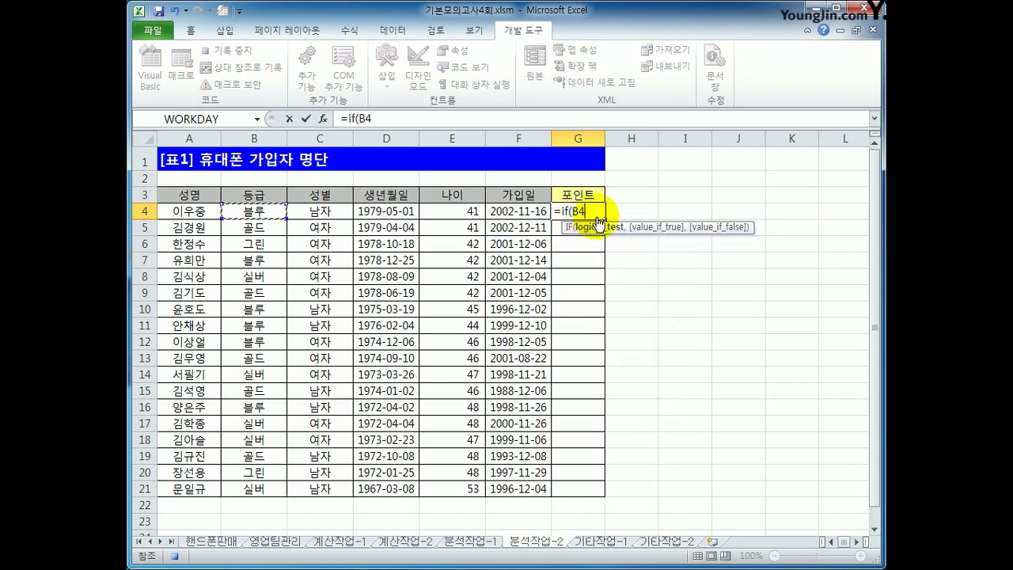
type("=\"골드")
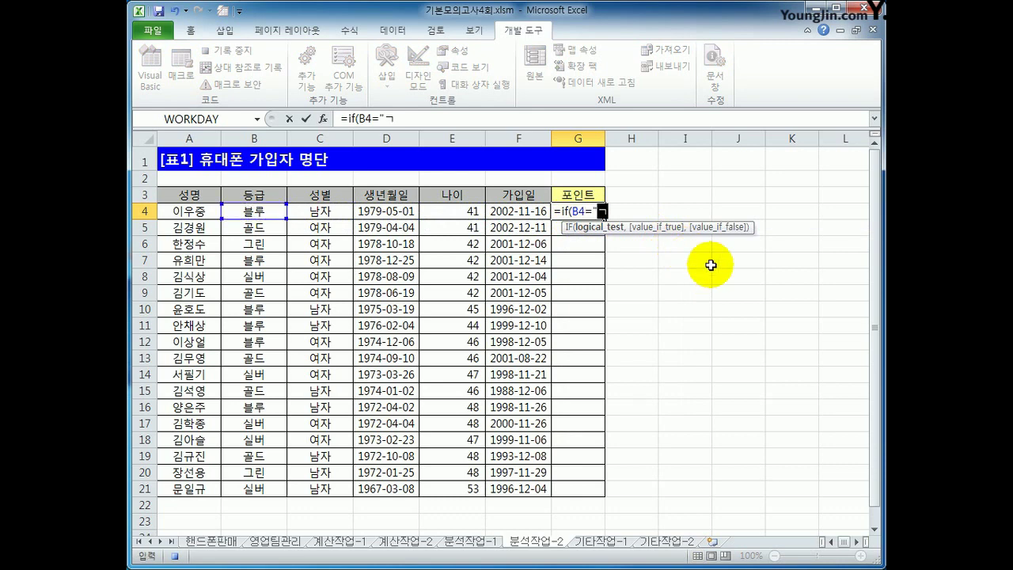
type("\",")
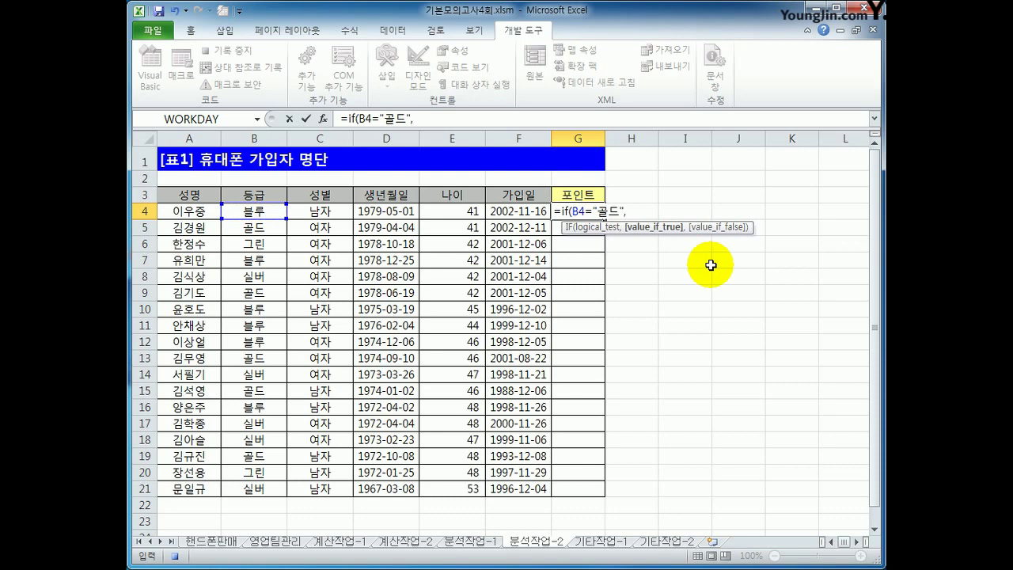
type("1000,")
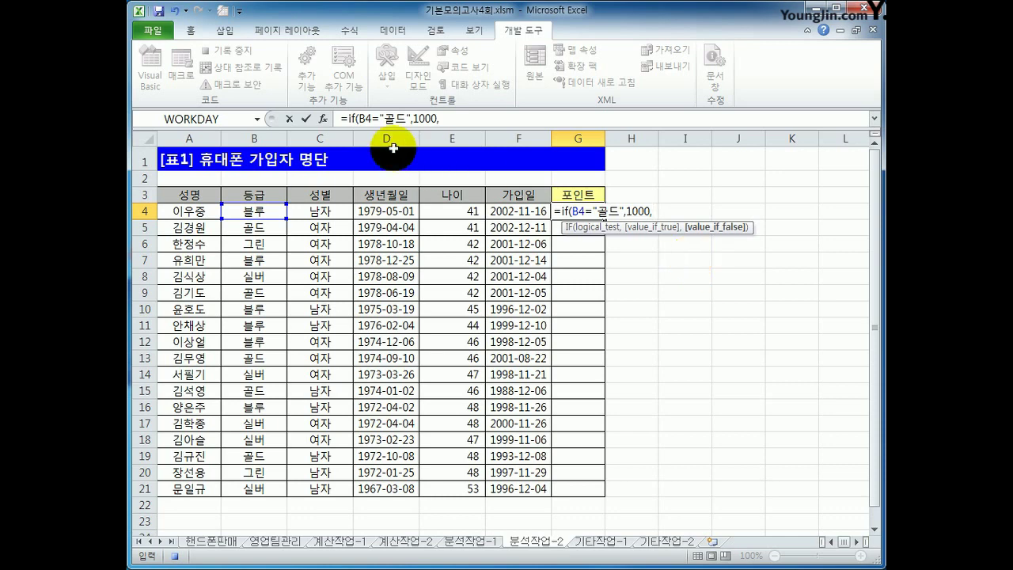
Step: Complete the G4 formula with a nested IF that returns 500 when B4 equals "실버" and 200 otherwise
left_click_drag(347, 118, 450, 119)
key("ctrl+c")
left_click(450, 118)
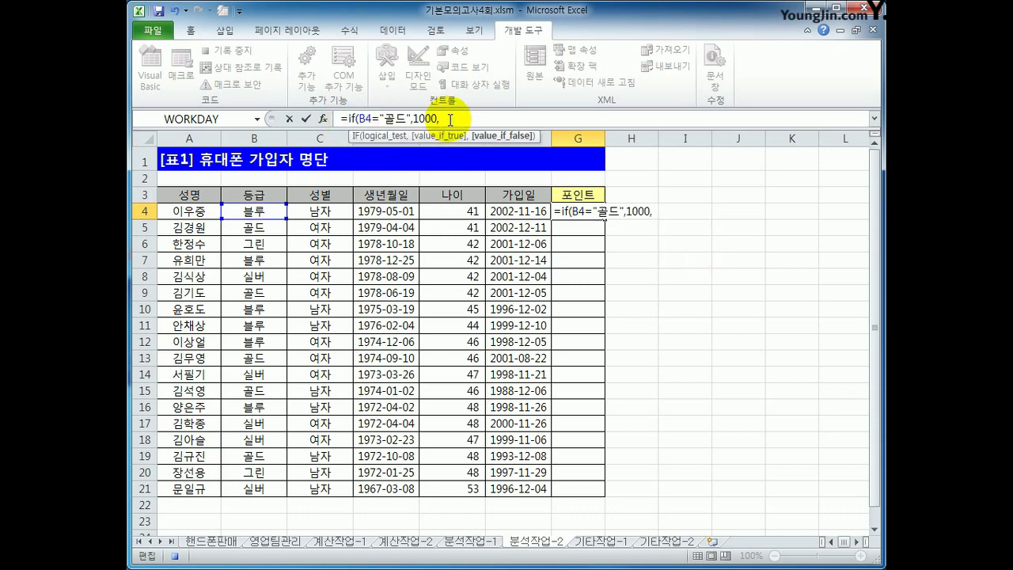
key("ctrl+v")
double_click(481, 119)
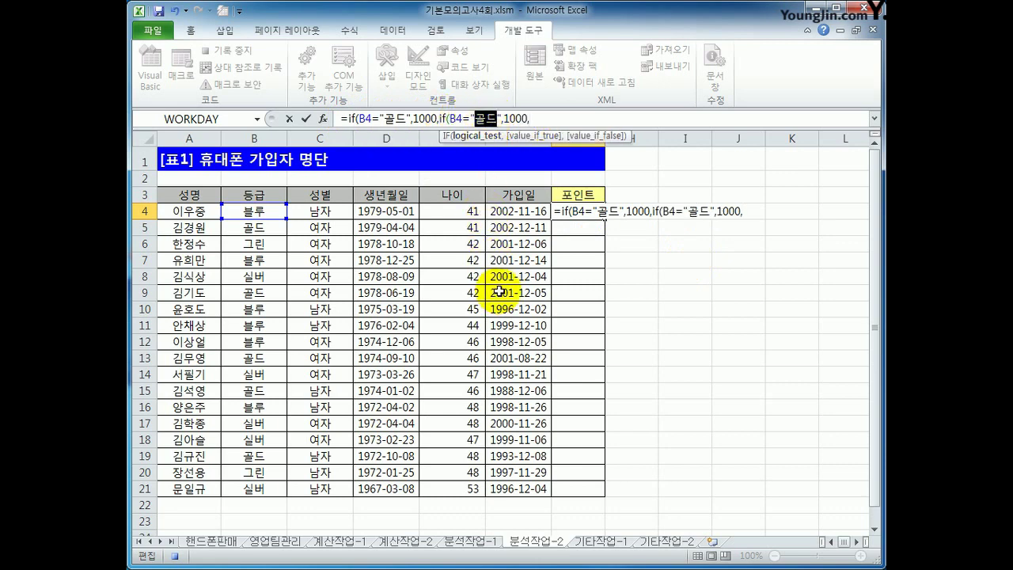
type("실버")
key("Right")
key("Right")
key("shift+Right")
key("shift+Right")
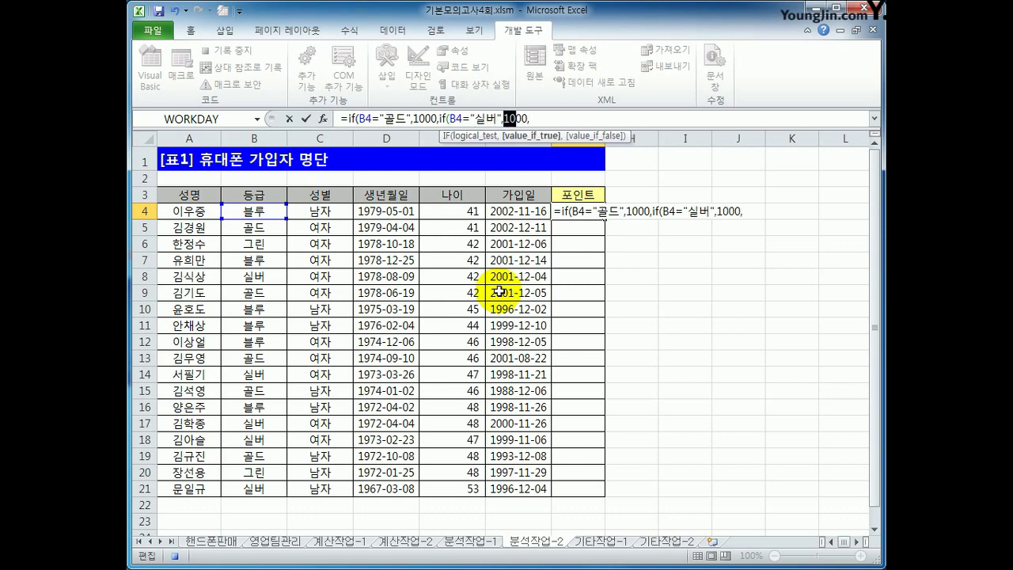
type("5")
key("Right")
key("Right")
key("Right")
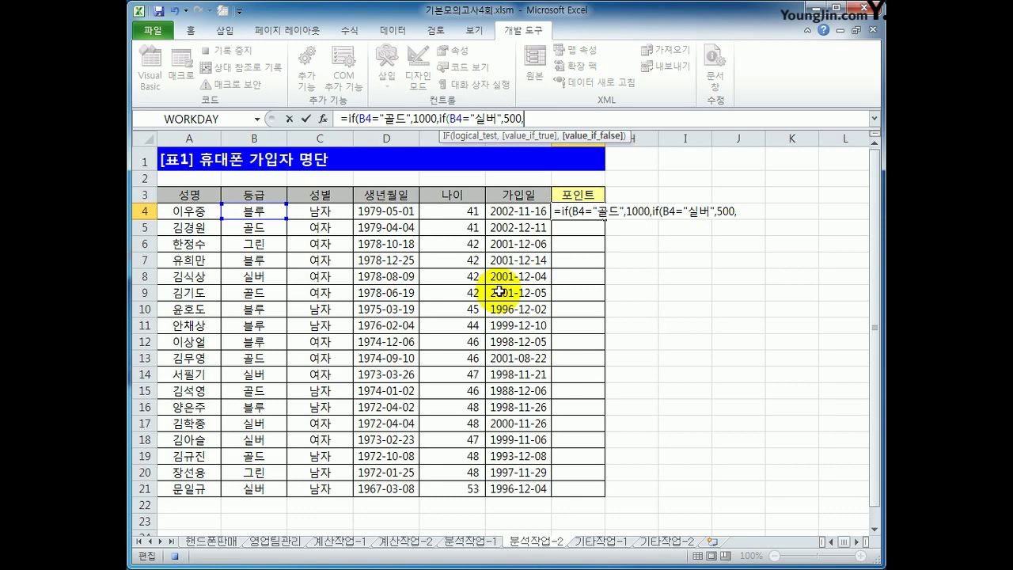
type("200))")
key("Return")
key("Up")
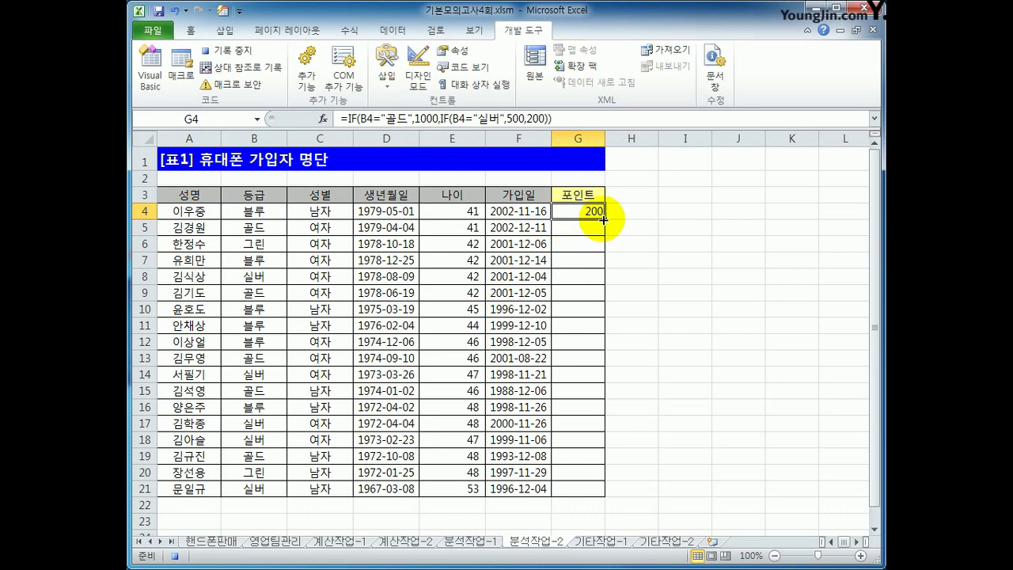
Step: Fill the point formula from G4 down to G21 and stop recording the macro
left_click_drag(605, 219, 588, 491)
left_click(583, 485)
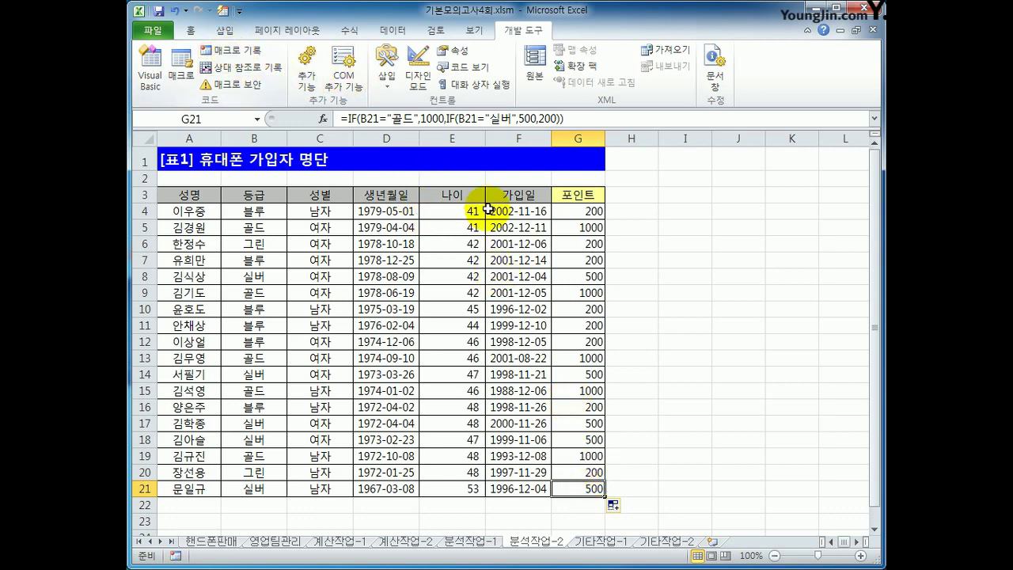
left_click(690, 199)
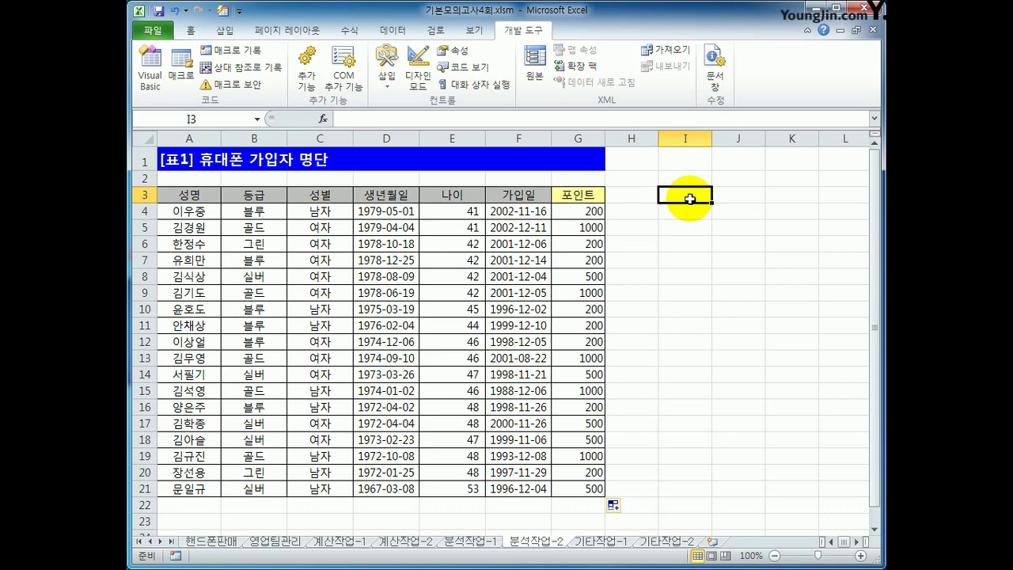
Step: Add a form-control button labelled 포인트 over cells F1:G2 and assign the 포인트 macro to it
left_click(387, 73)
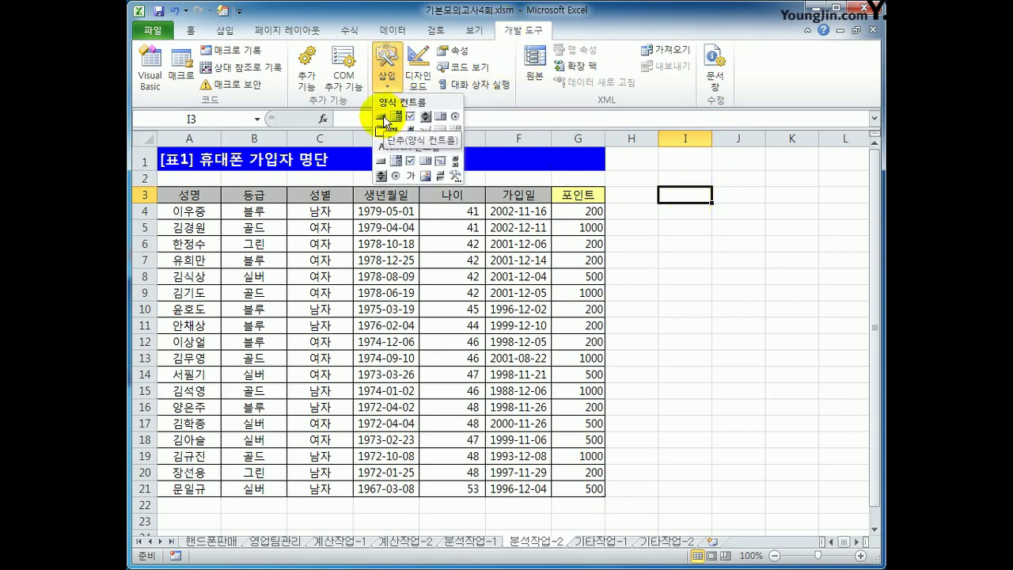
left_click(382, 117)
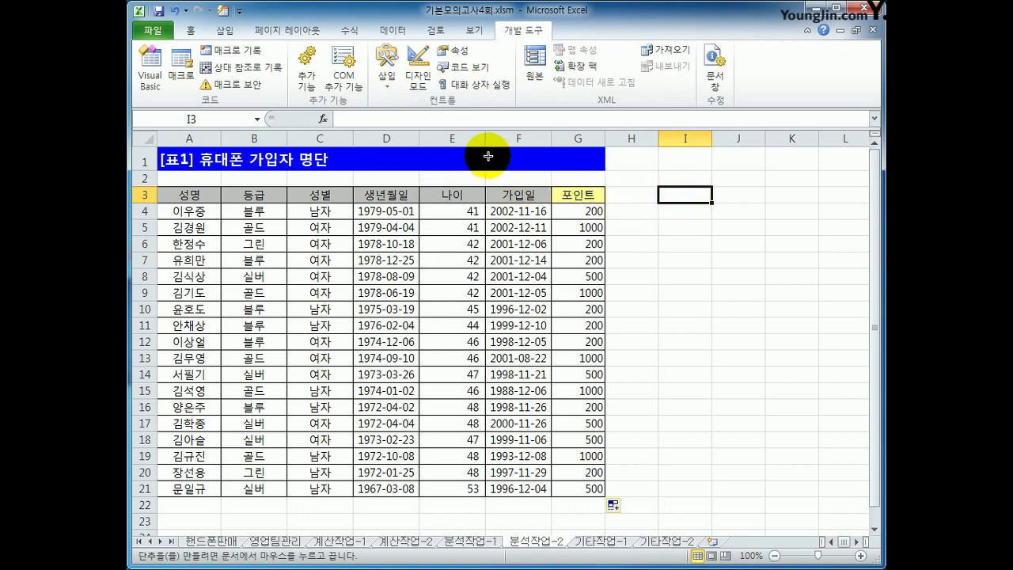
left_click_drag(486, 148, 583, 183)
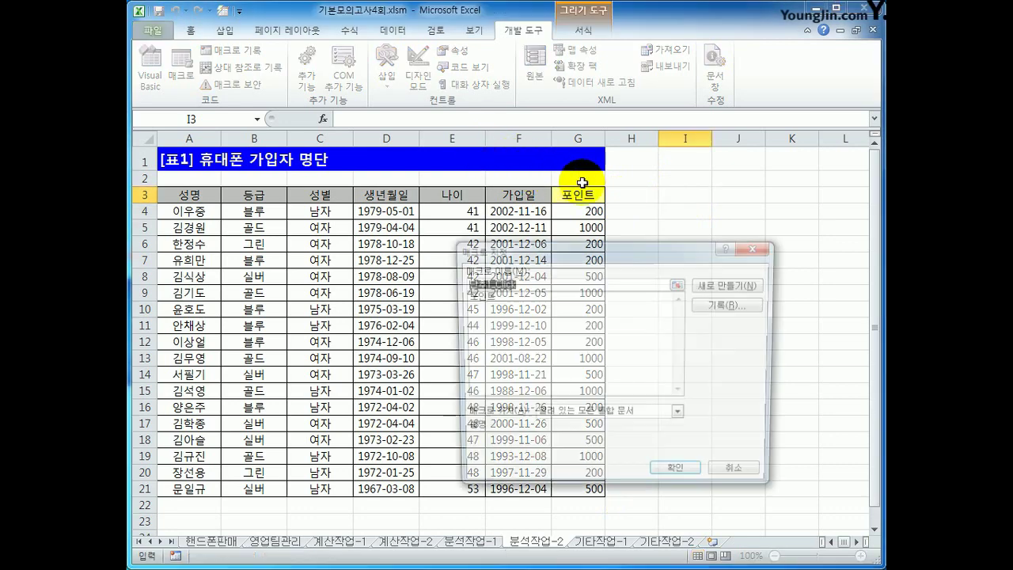
left_click_drag(566, 252, 530, 198)
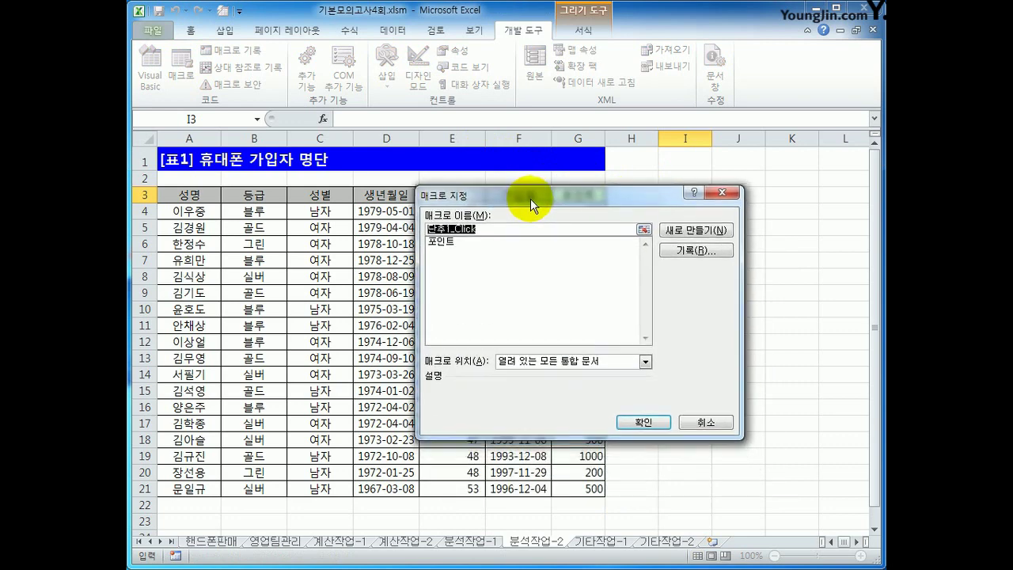
left_click(446, 241)
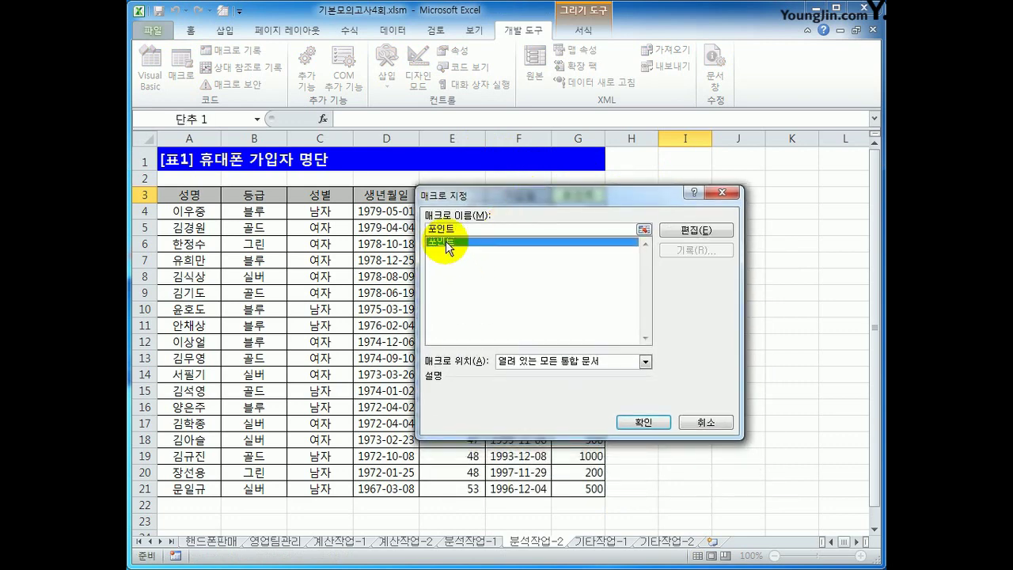
left_click(644, 423)
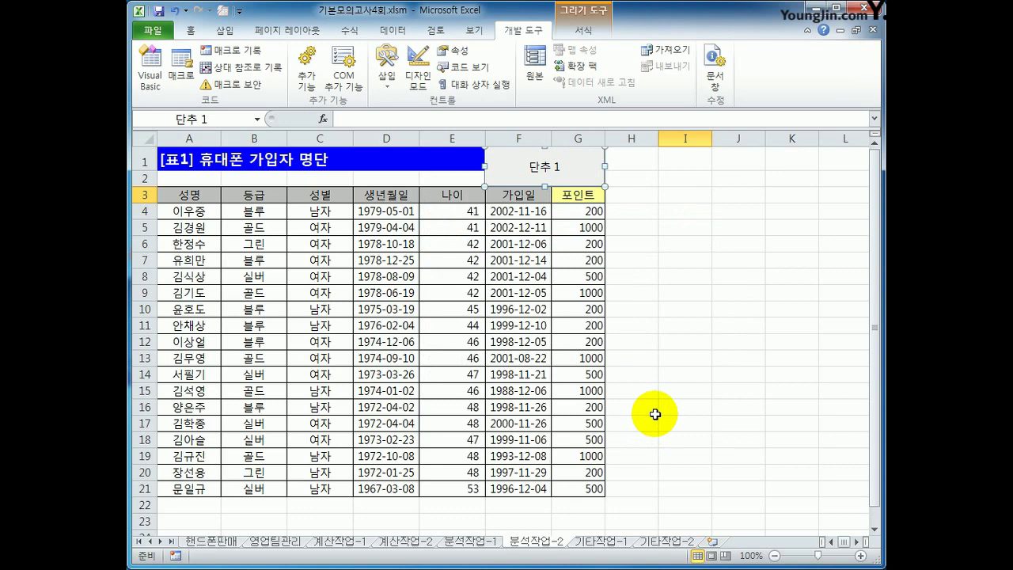
type("포인트")
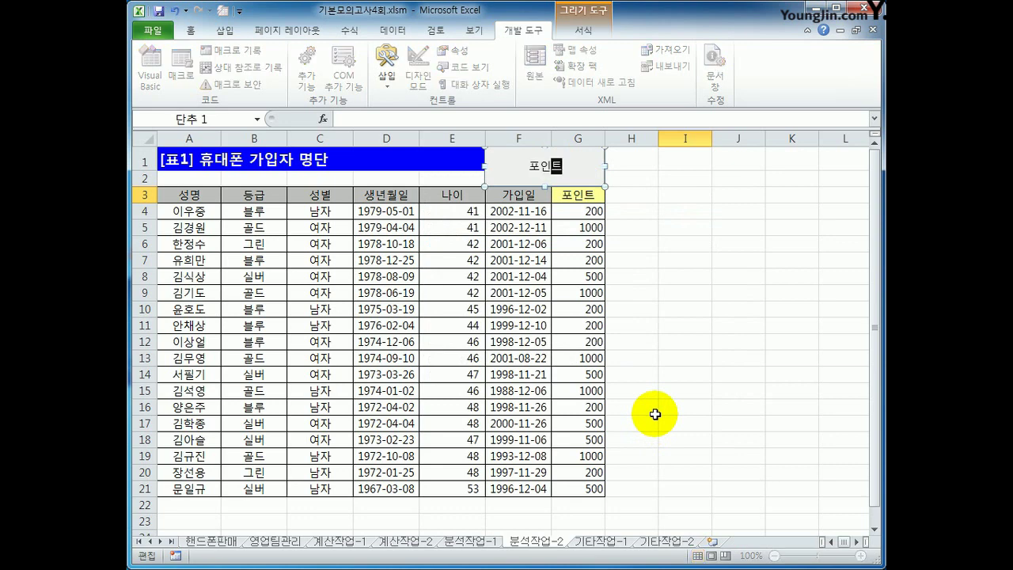
left_click(655, 414)
Step: Clear the points in G4:G21 and run the macro from the 포인트 button to test it
left_click_drag(578, 211, 584, 485)
key("Delete")
left_click(685, 406)
left_click(534, 172)
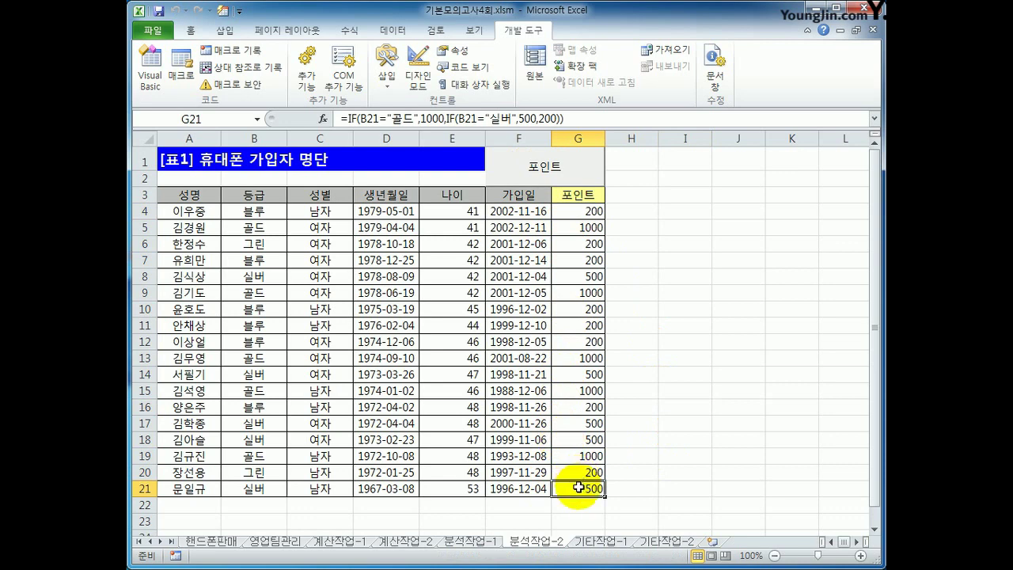
Step: On the 기타작업-1 sheet, change the chart's 증감 series to a line with markers (꺾은선형)
left_click(587, 543)
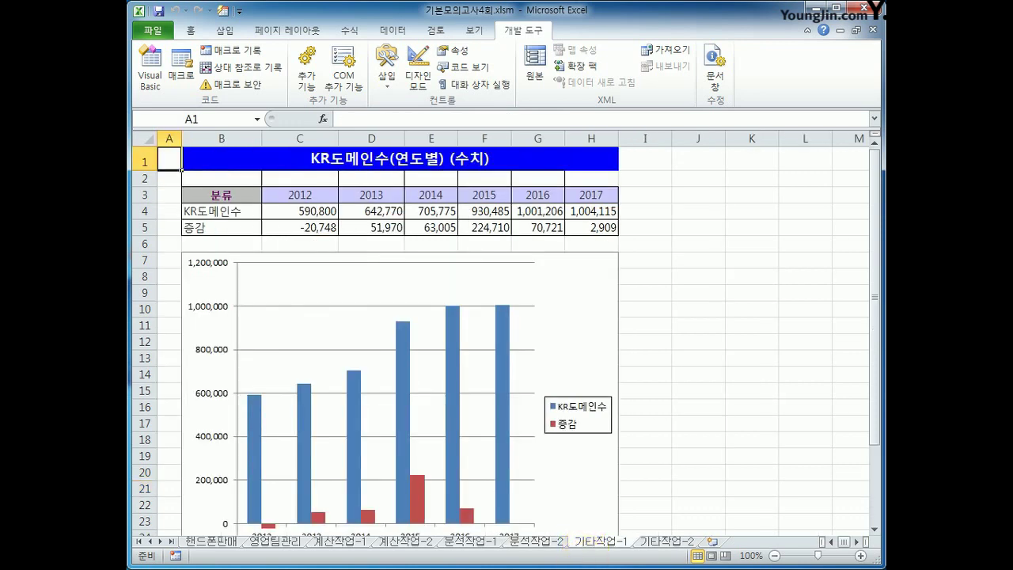
left_click(579, 318)
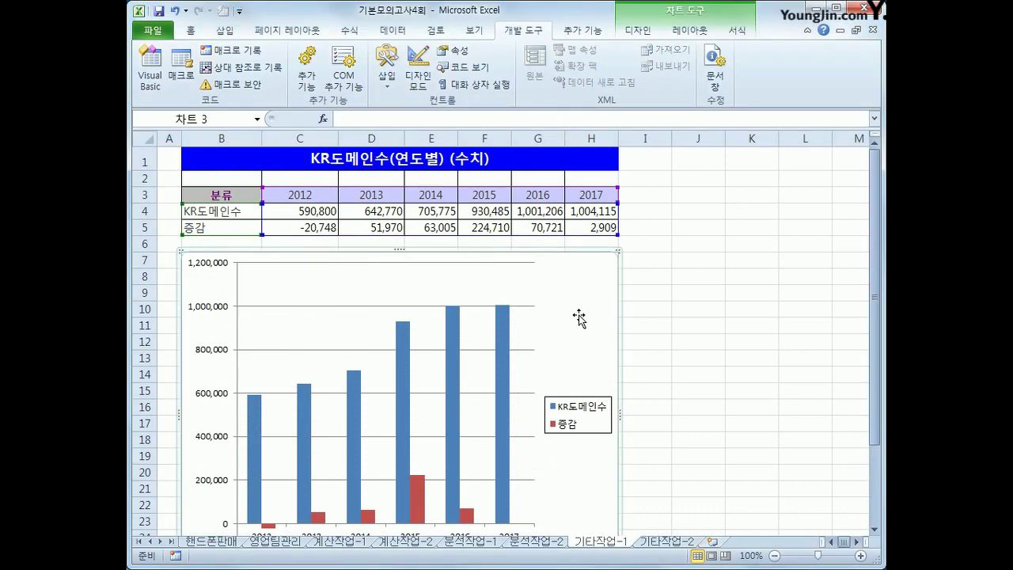
left_click(417, 498)
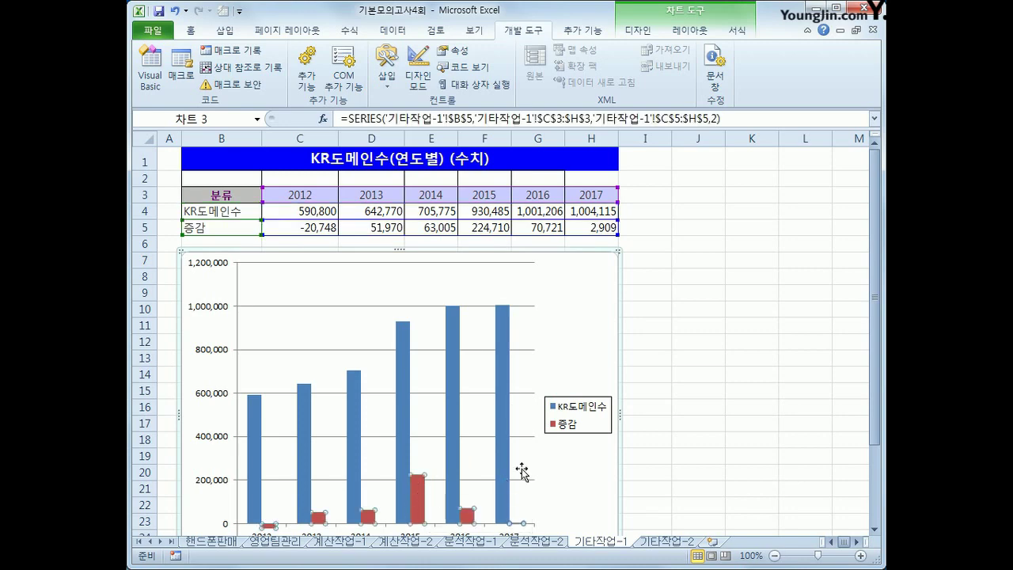
scroll(424, 388, "down", 2)
right_click(419, 388)
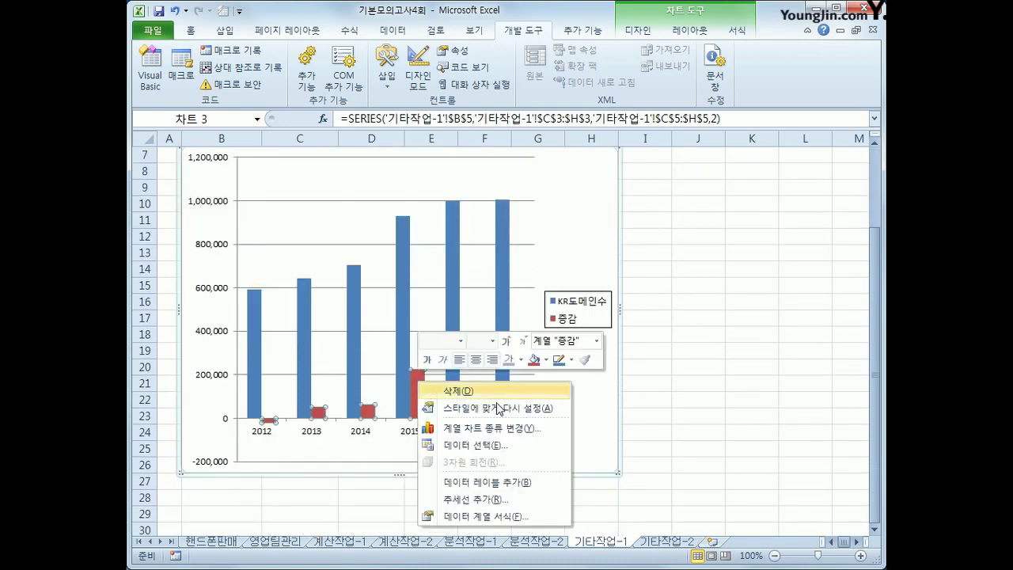
left_click(515, 431)
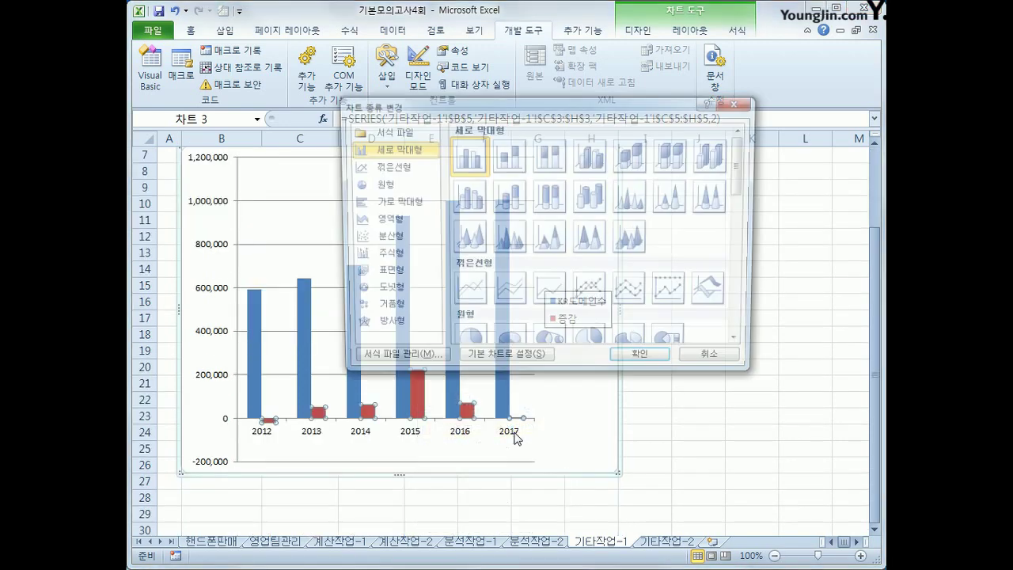
left_click(596, 291)
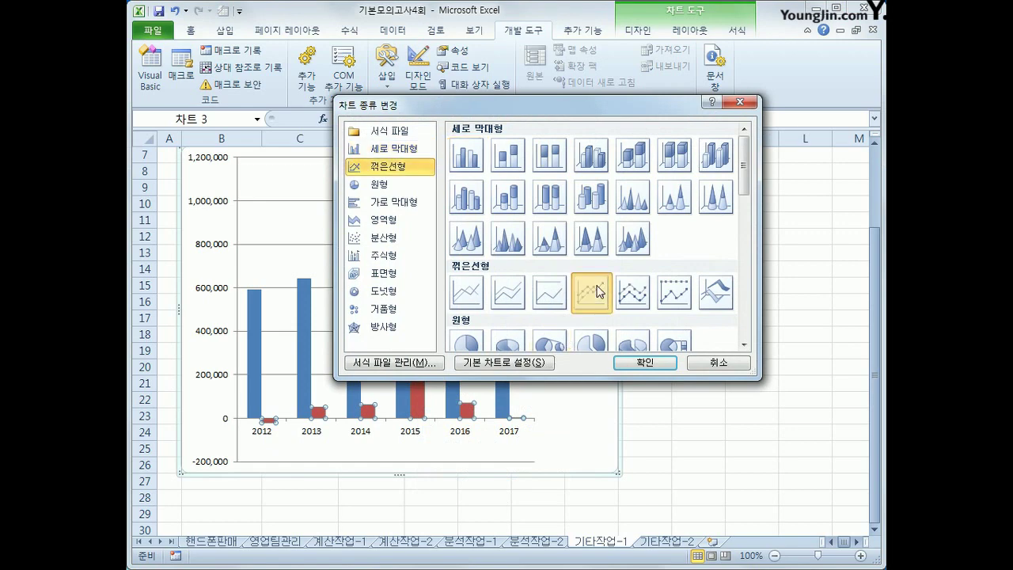
left_click(628, 362)
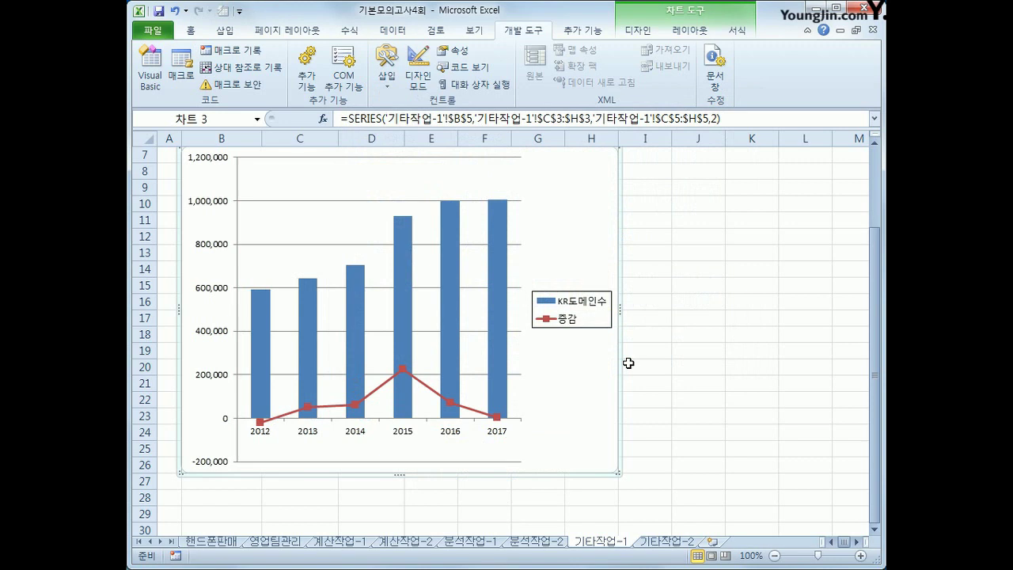
Step: Plot the 증감 line series on the secondary axis (보조 축)
left_click(403, 369)
right_click(403, 366)
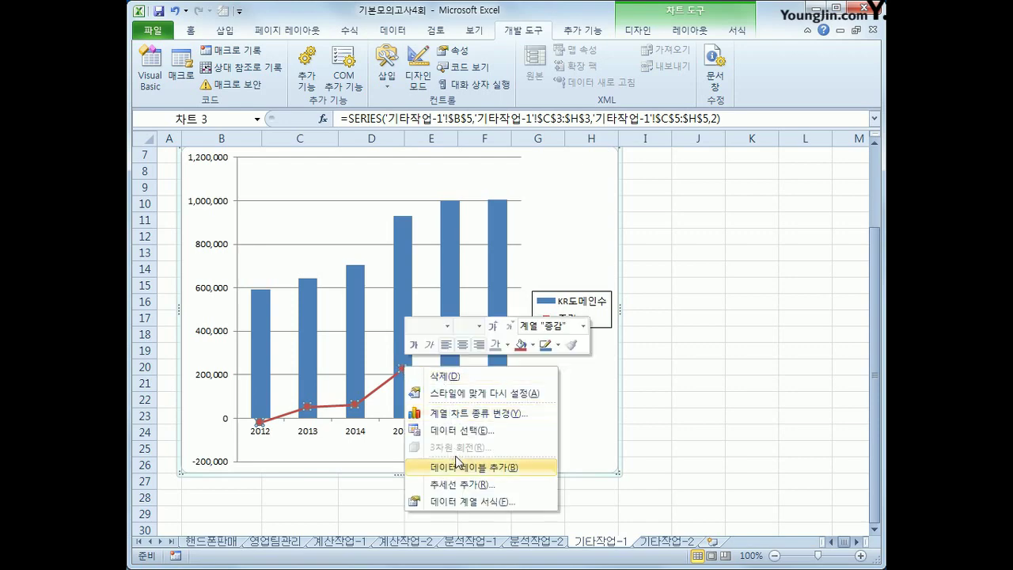
left_click(466, 499)
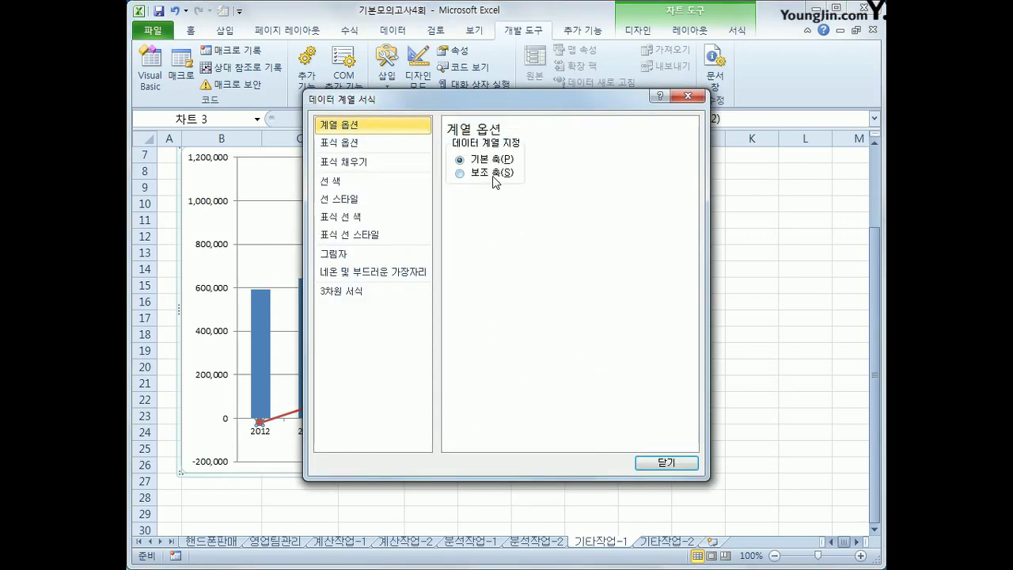
left_click(493, 174)
left_click(666, 463)
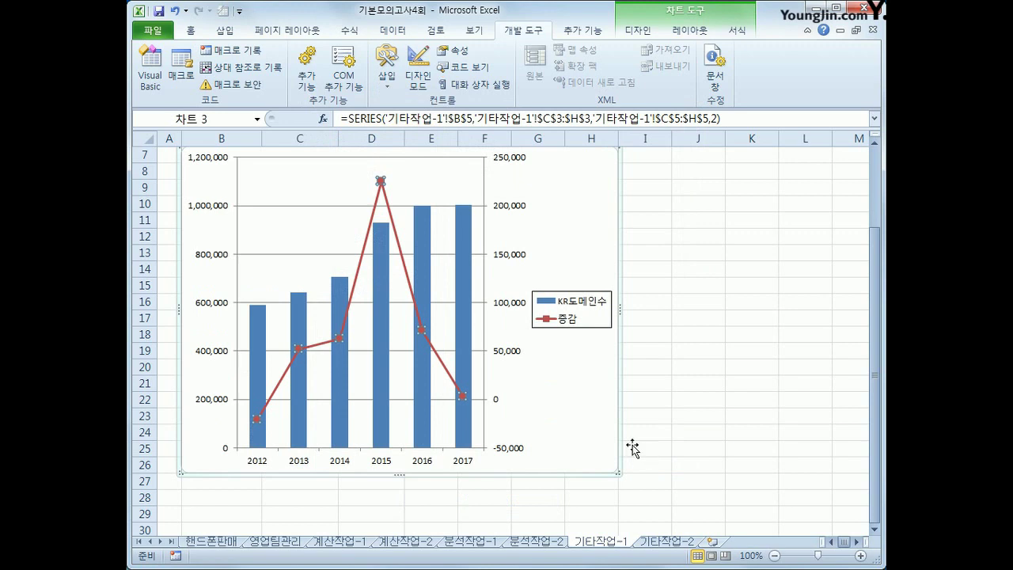
Step: Fix the secondary vertical axis scale at a minimum of -20000, a maximum of 230000 and a major unit of 50000
left_click(516, 262)
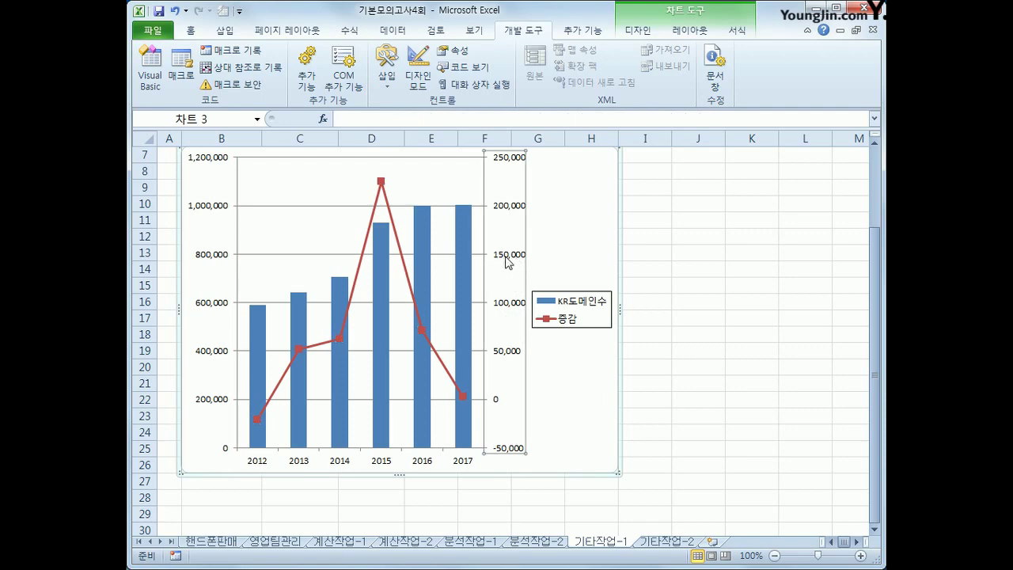
right_click(506, 258)
left_click(552, 411)
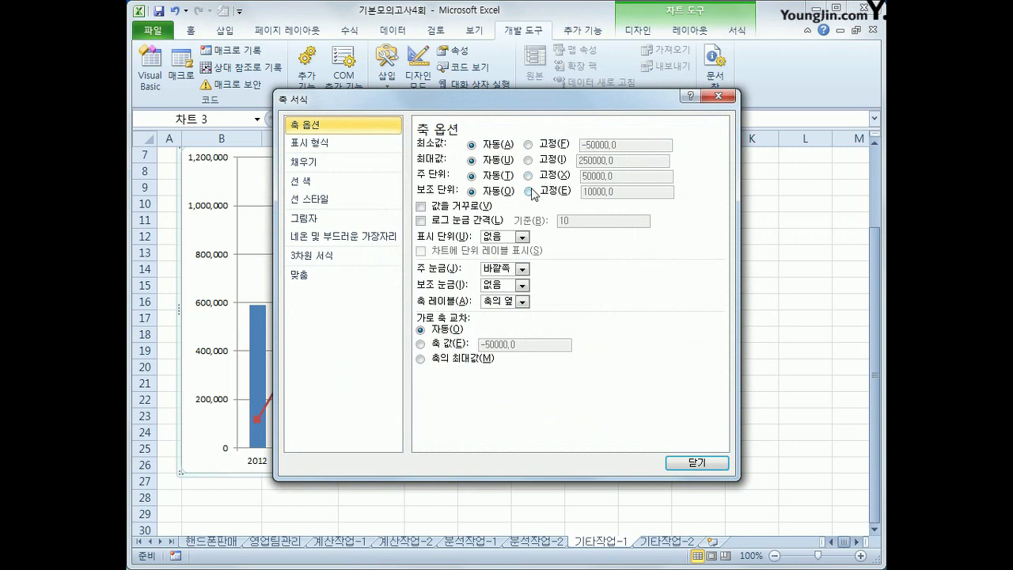
left_click(546, 145)
left_click(546, 145)
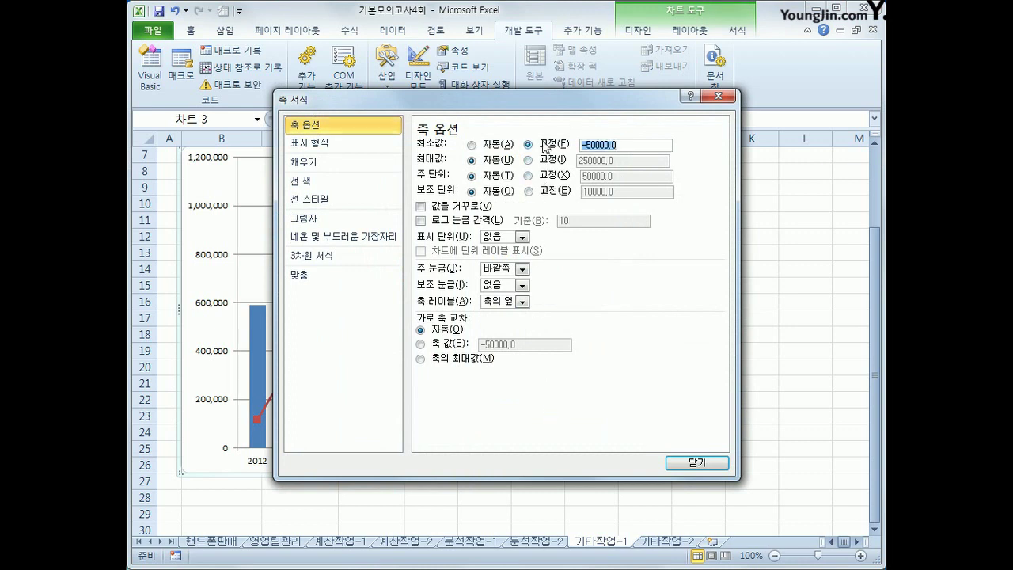
type("-20000")
left_click(552, 160)
left_click(552, 160)
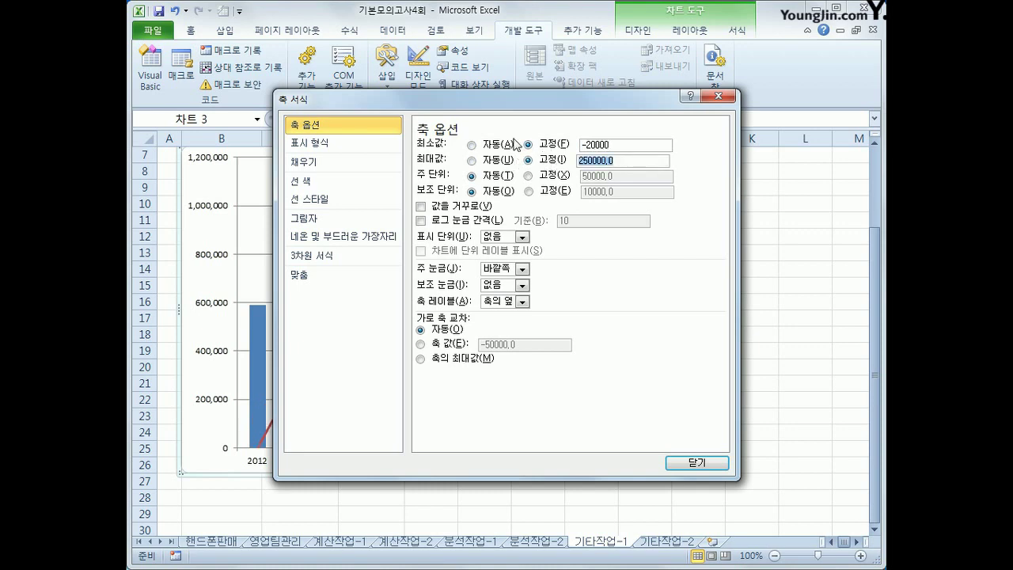
type("230000")
left_click(550, 175)
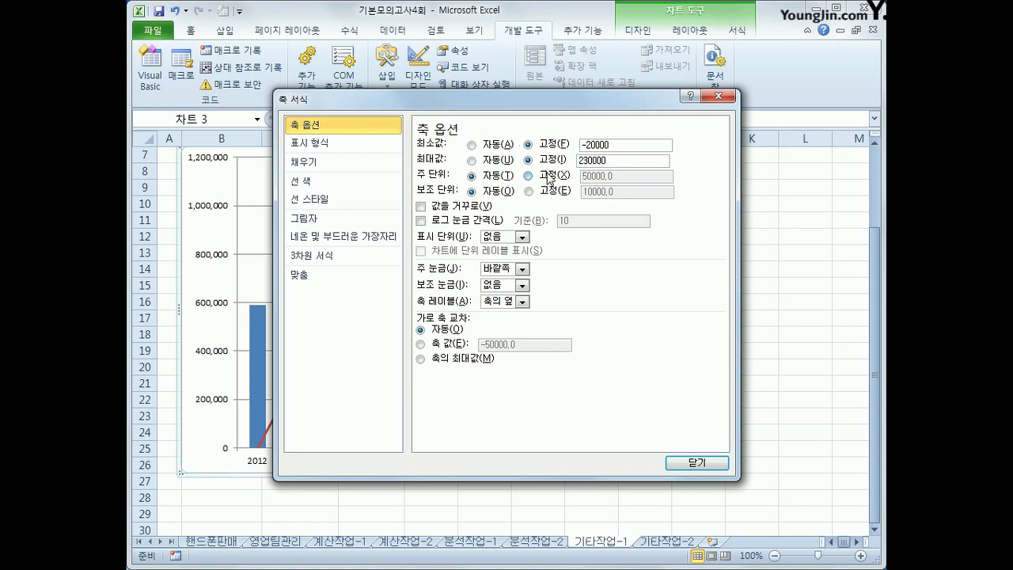
type("50000")
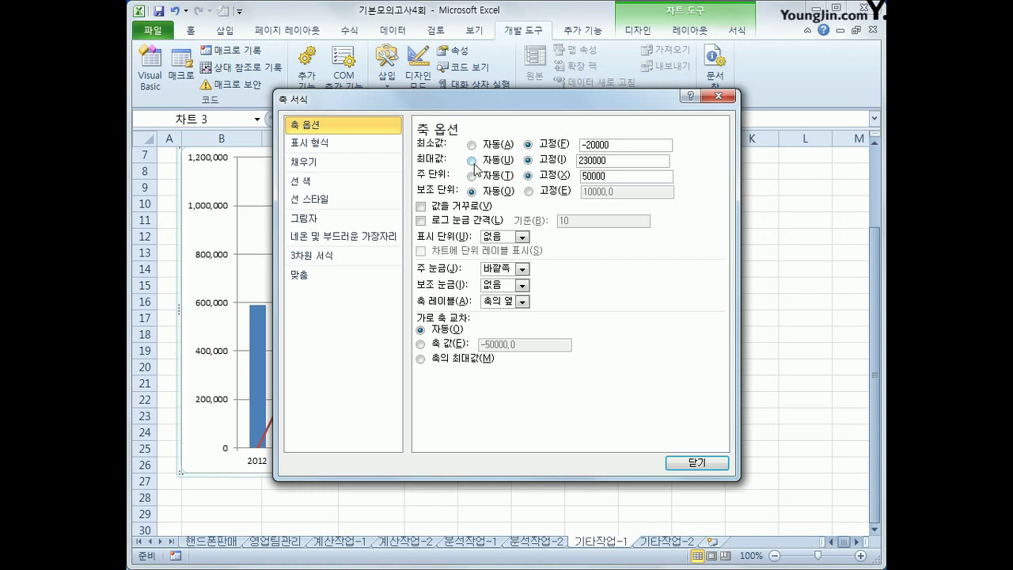
left_click(695, 463)
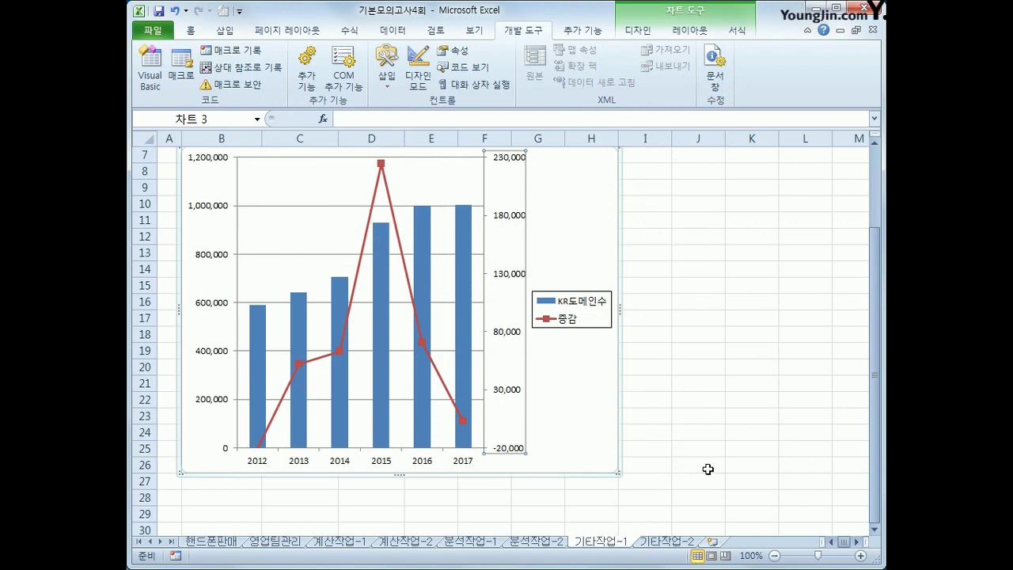
Step: Add a chart title above the plot (차트 위) reading KR도메인통계
left_click(590, 275)
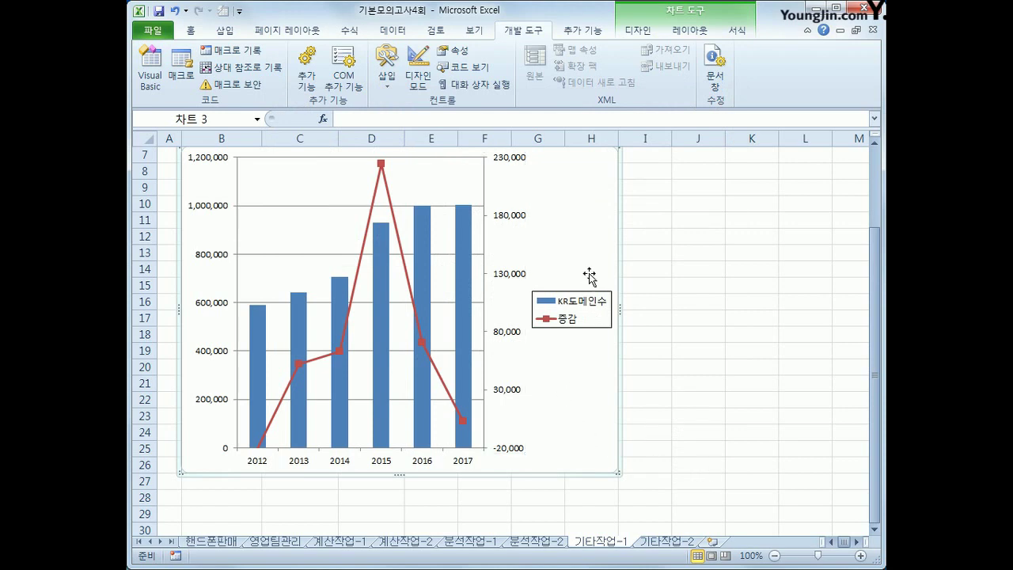
left_click(689, 30)
left_click(374, 75)
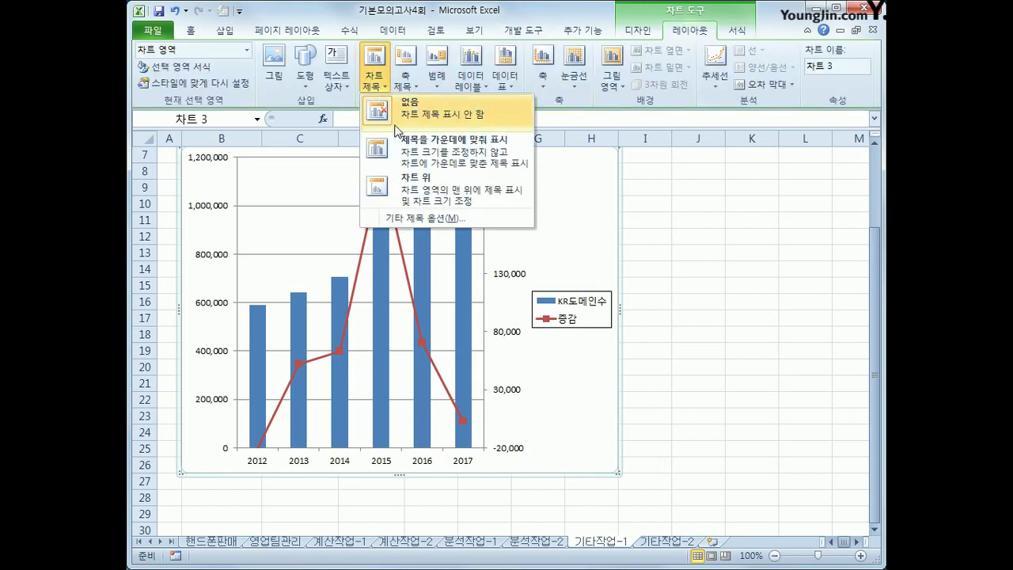
left_click(428, 186)
left_click_drag(363, 171, 440, 171)
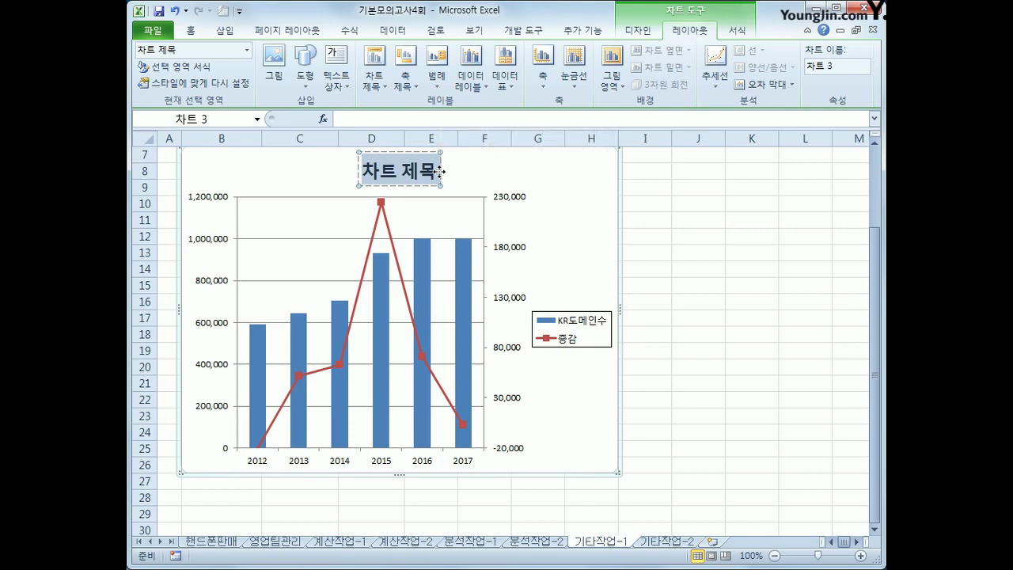
type("KR")
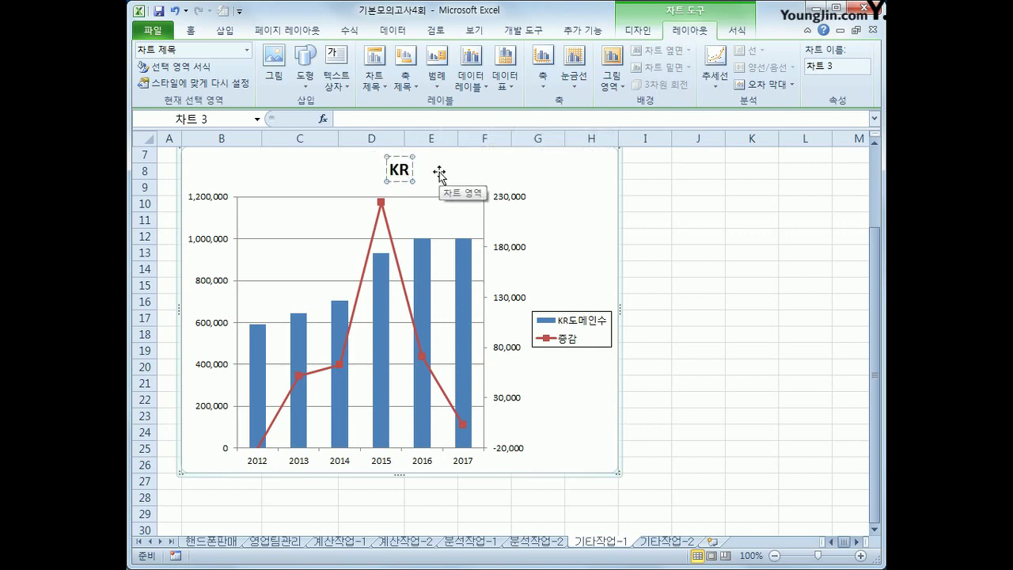
type("도메인통계")
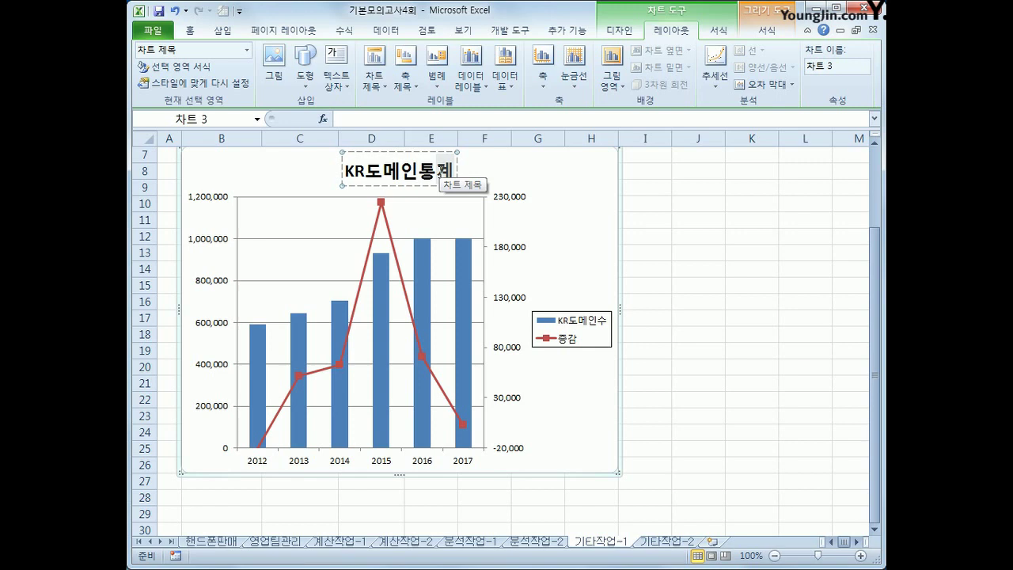
Step: Add a primary horizontal axis title below the axis (축 아래 제목) reading 연도
left_click(405, 87)
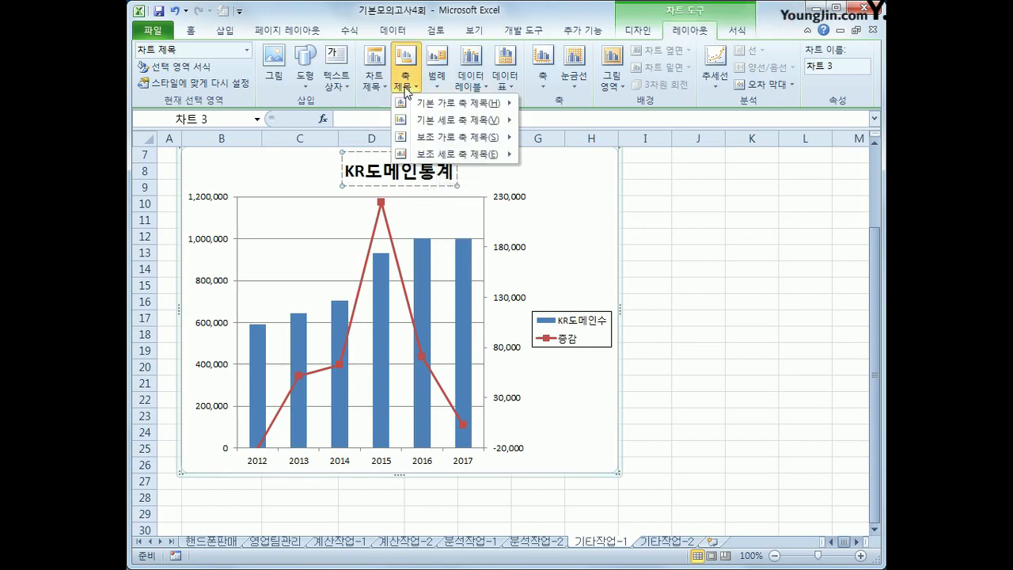
mouse_move(431, 103)
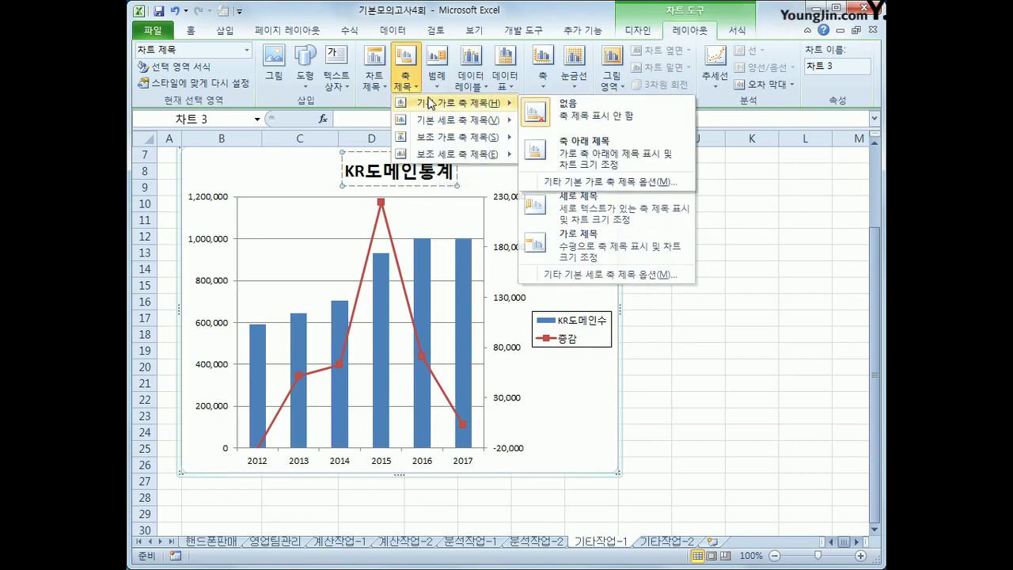
left_click(602, 153)
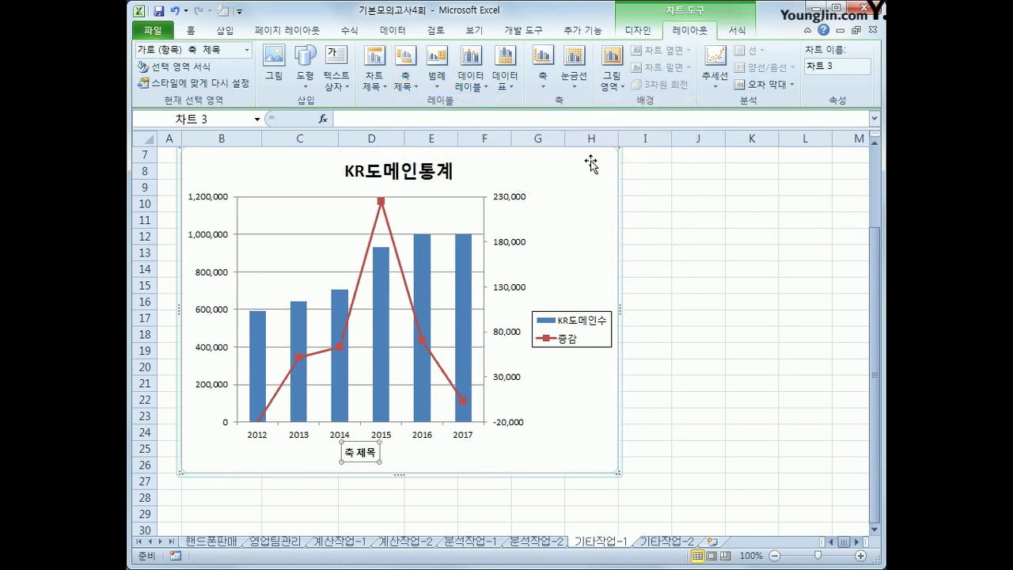
triple_click(358, 448)
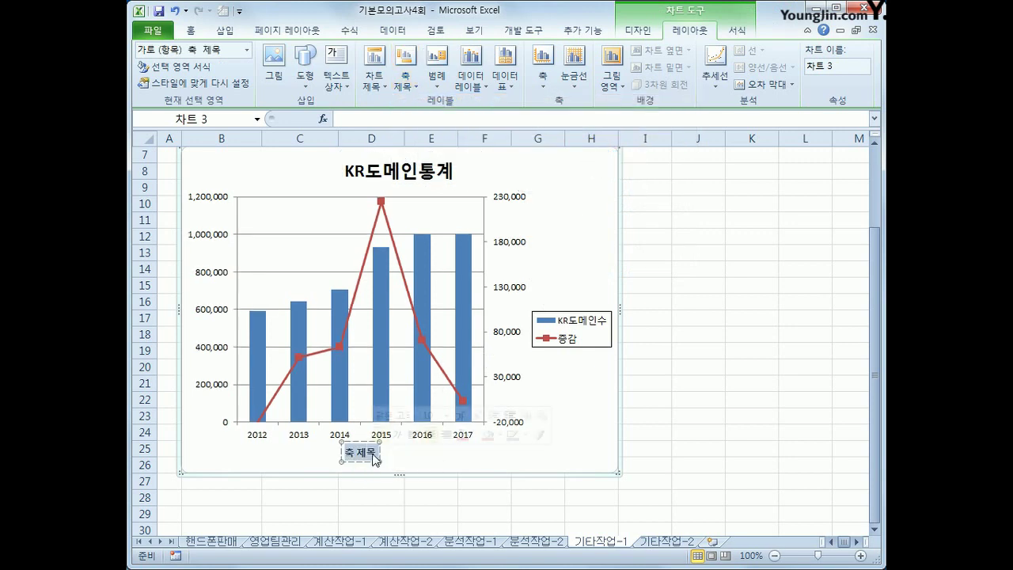
type("연")
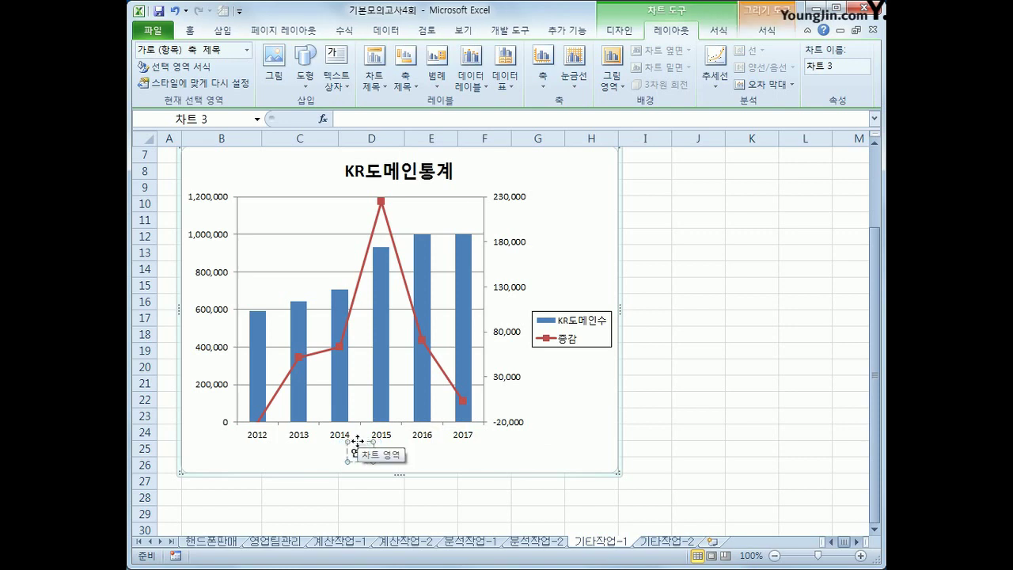
type("도")
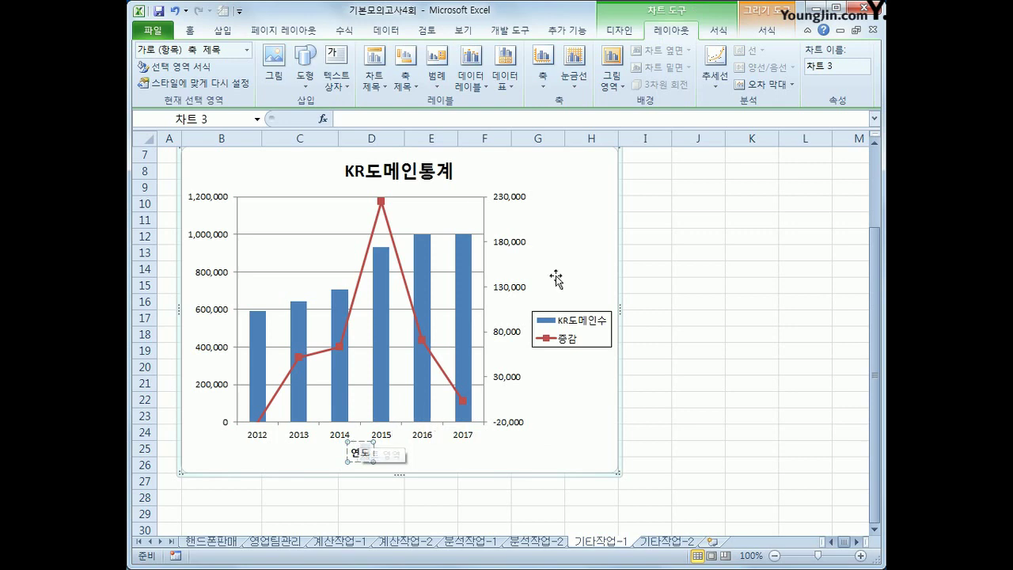
Step: Place the chart's legend above the plot area (위쪽에 범례 표시)
left_click(595, 231)
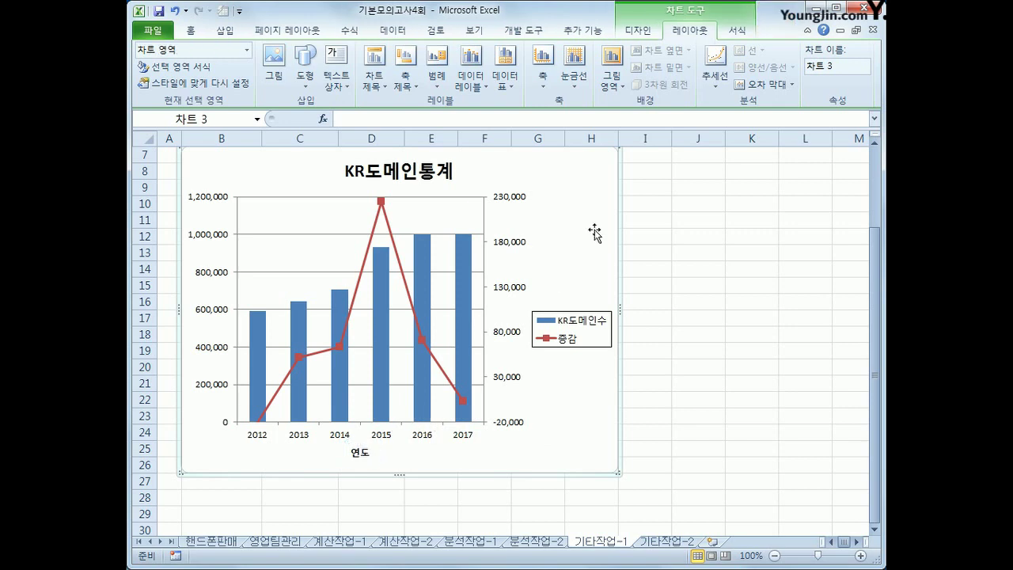
left_click(441, 79)
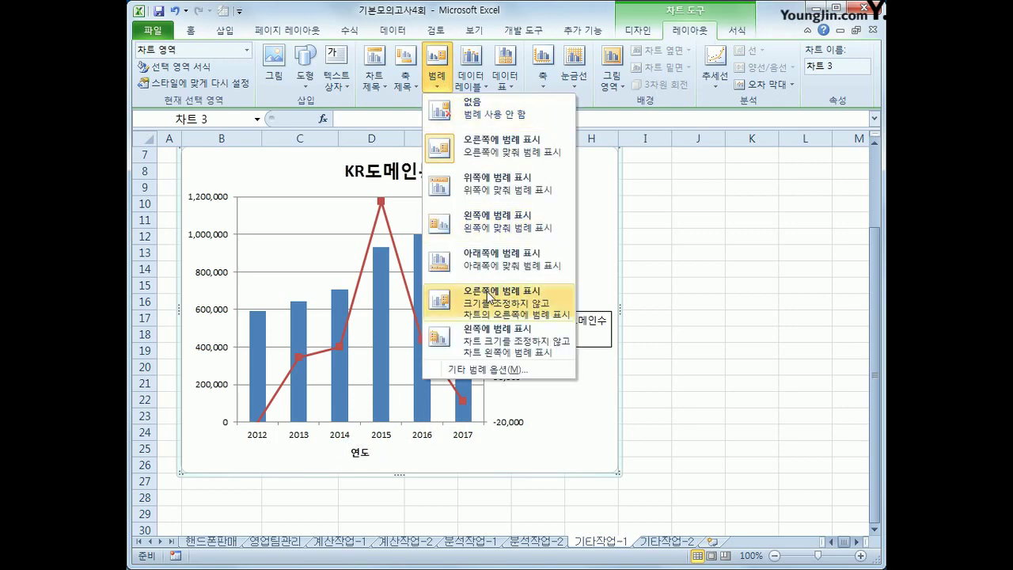
left_click(494, 189)
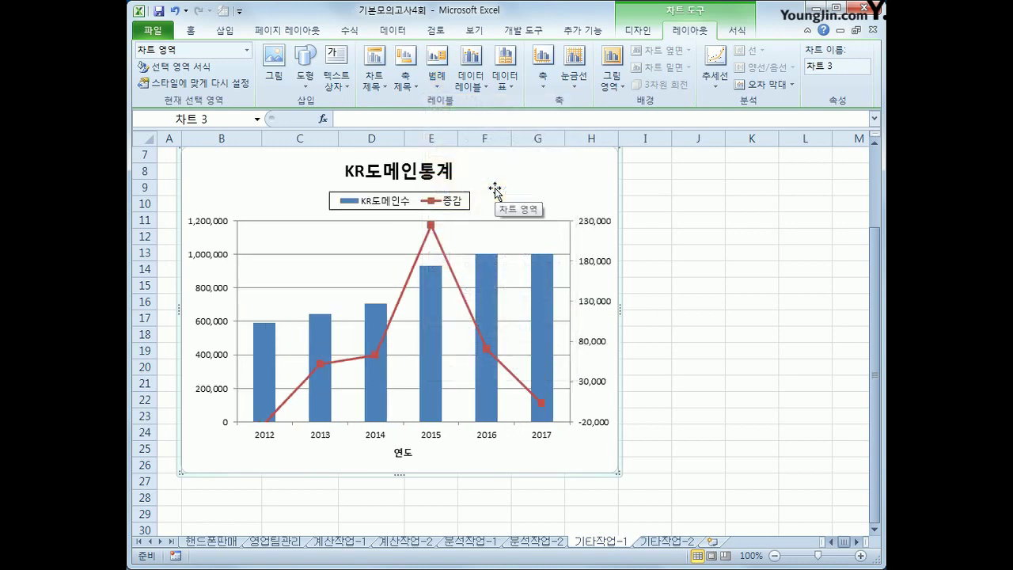